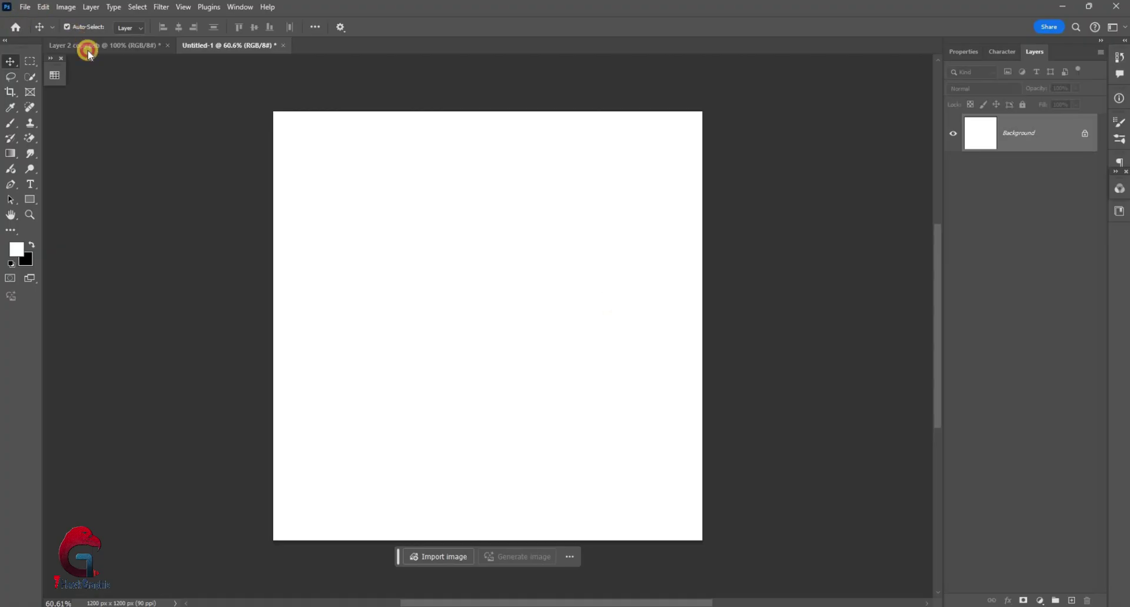
- Drag the bottle layer from the Layer 2 copy document into the blank Untitled-1 canvas
click(88, 47)
mouse_move(310, 184)
mouse_down()
mouse_move(229, 45)
mouse_move(532, 330)
mouse_up()
drag(1022, 127, 1022, 127)
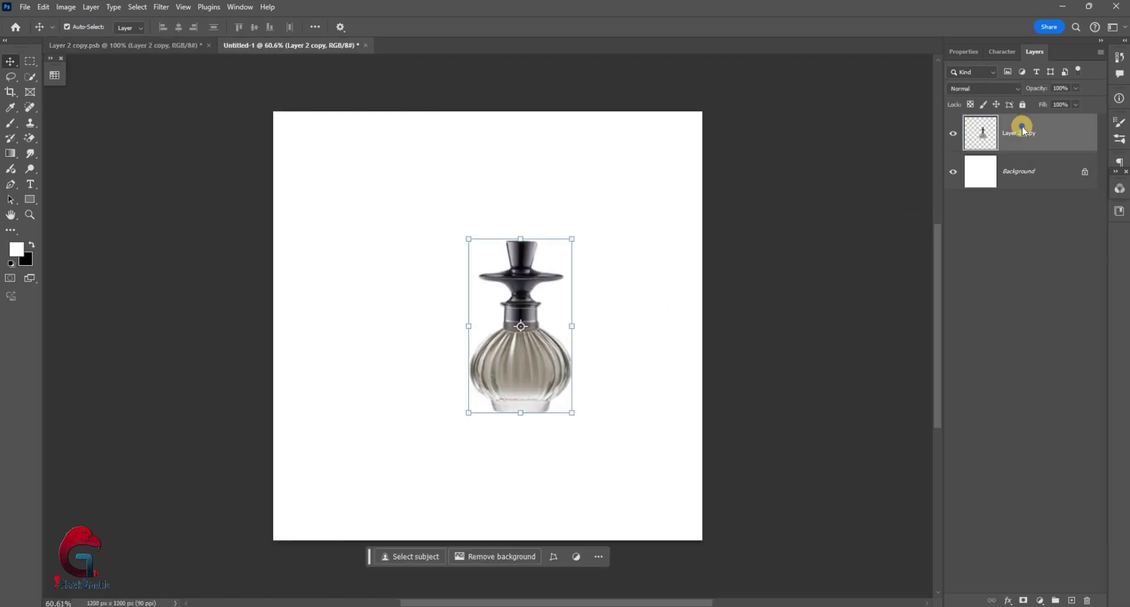
- Convert the bottle layer to a smart object and position it just below centre
right_click(1063, 383)
key(Up)
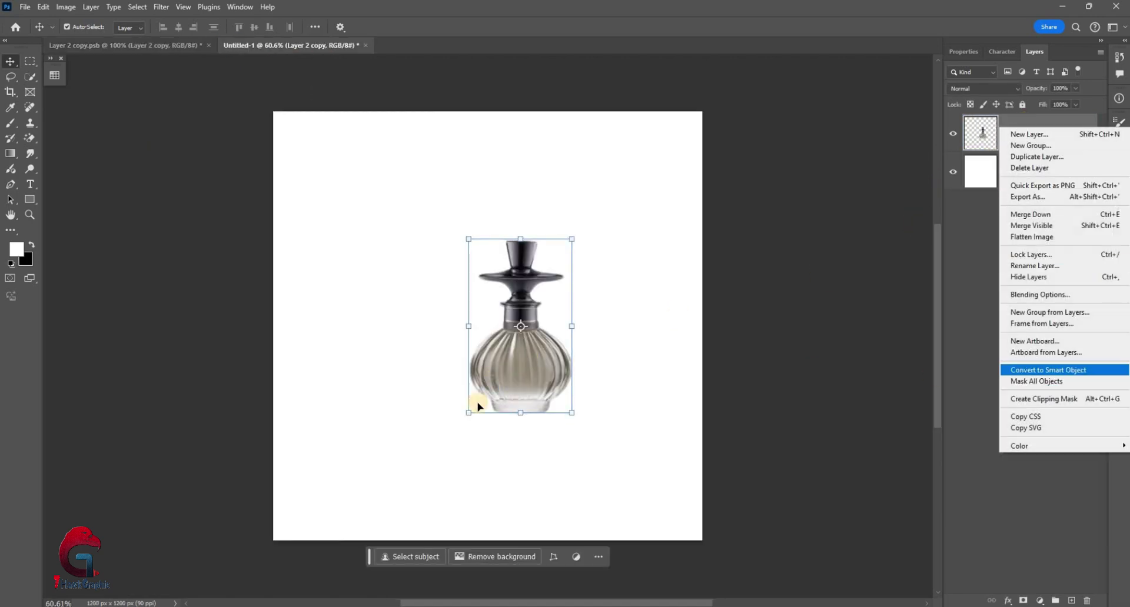
key(Return)
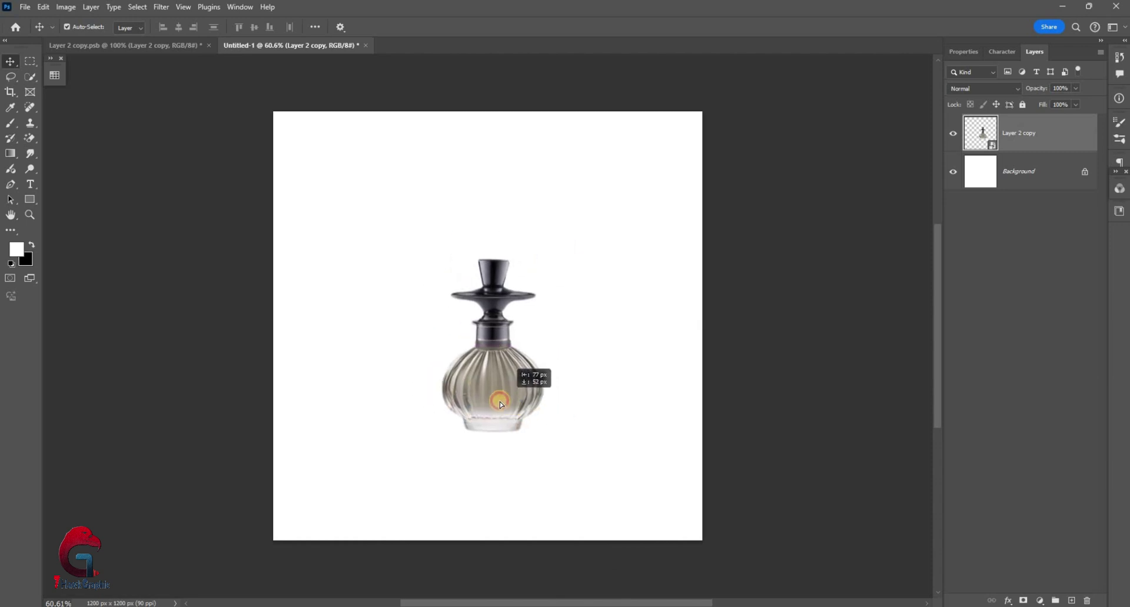
drag(505, 402, 468, 426)
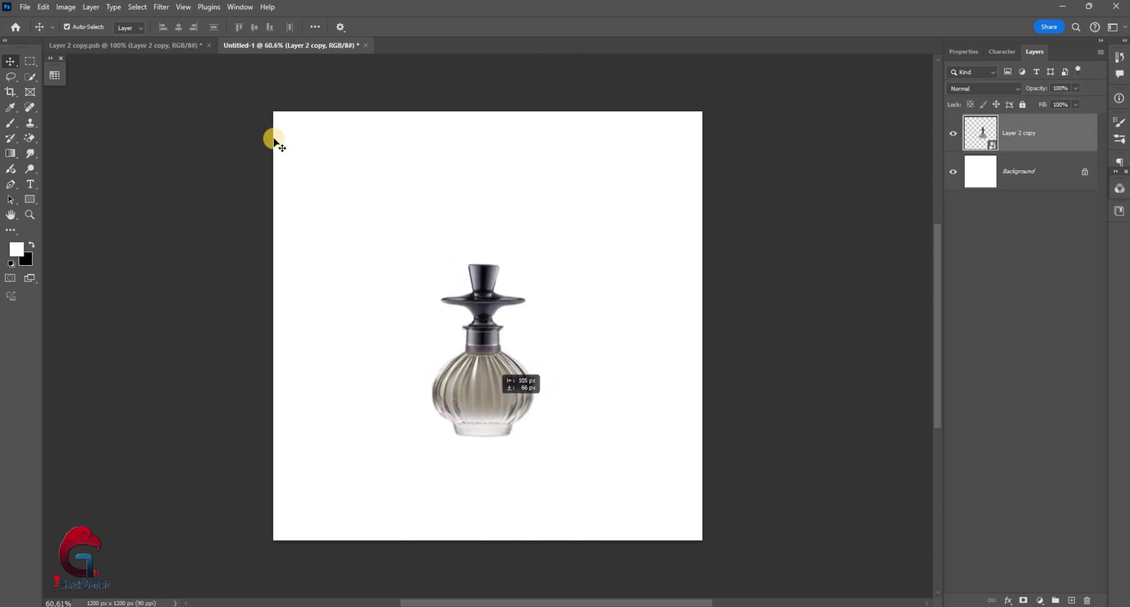
- Draw a wide rectangle across the lower canvas and fill it with a grey sampled from the bottle
click(32, 201)
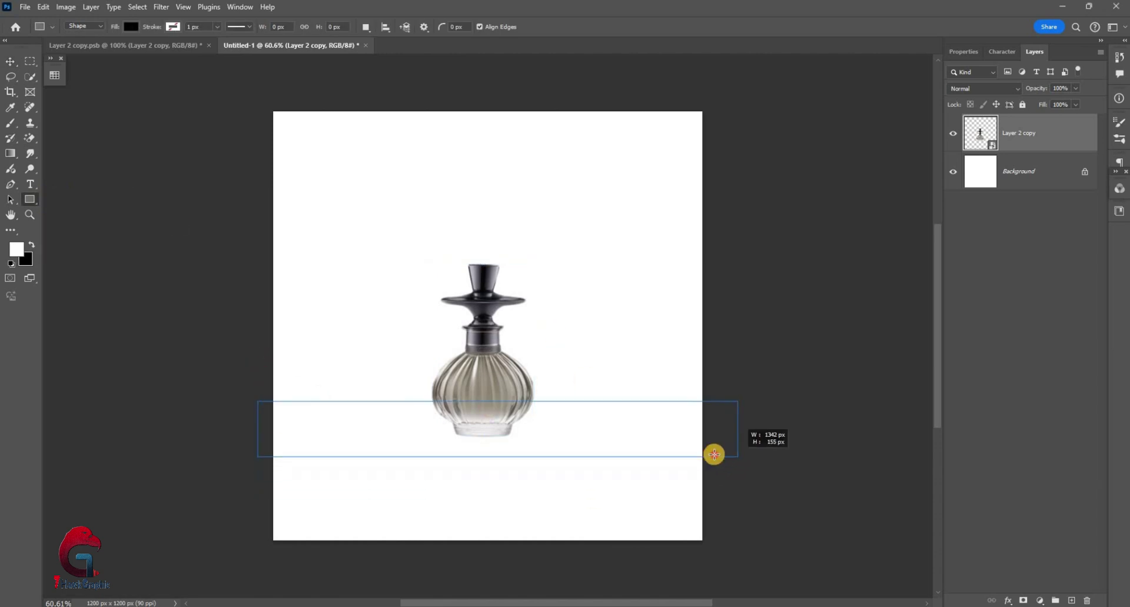
drag(728, 454, 717, 455)
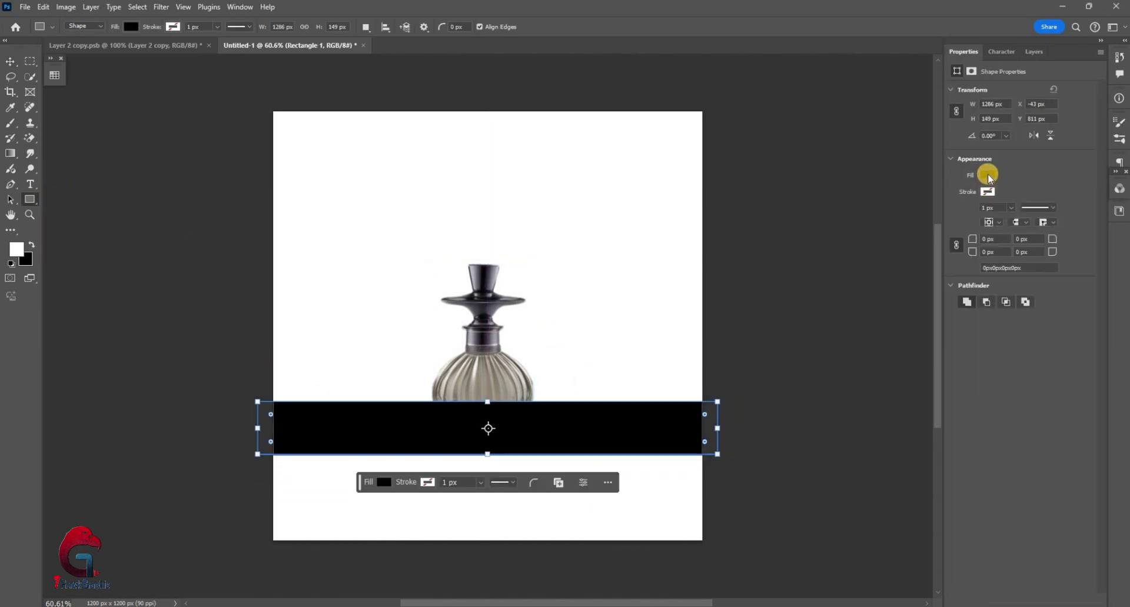
click(1035, 51)
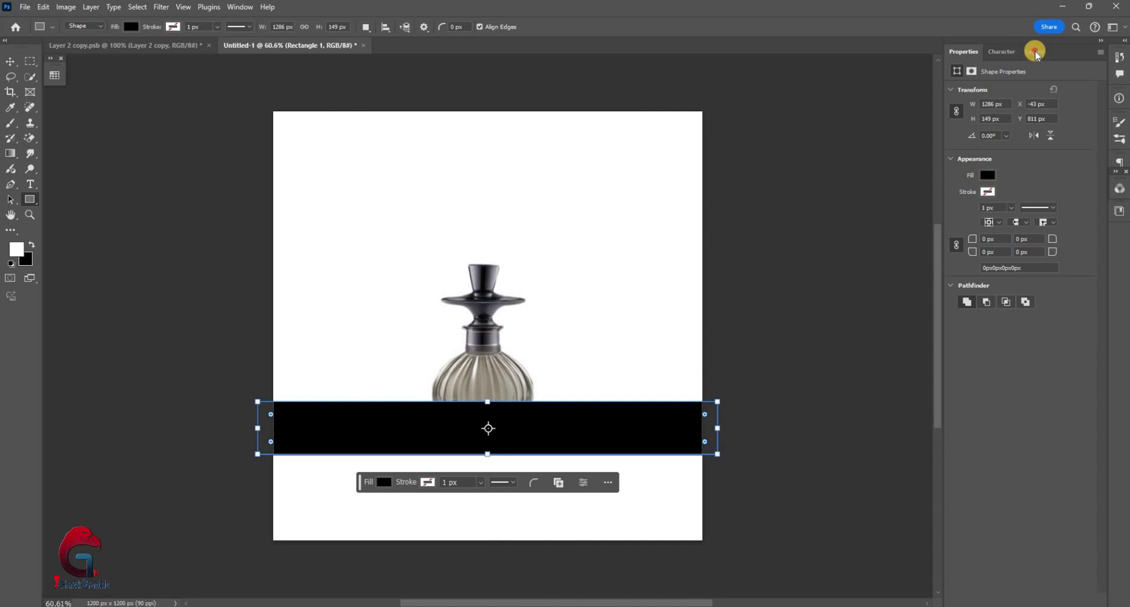
click(22, 255)
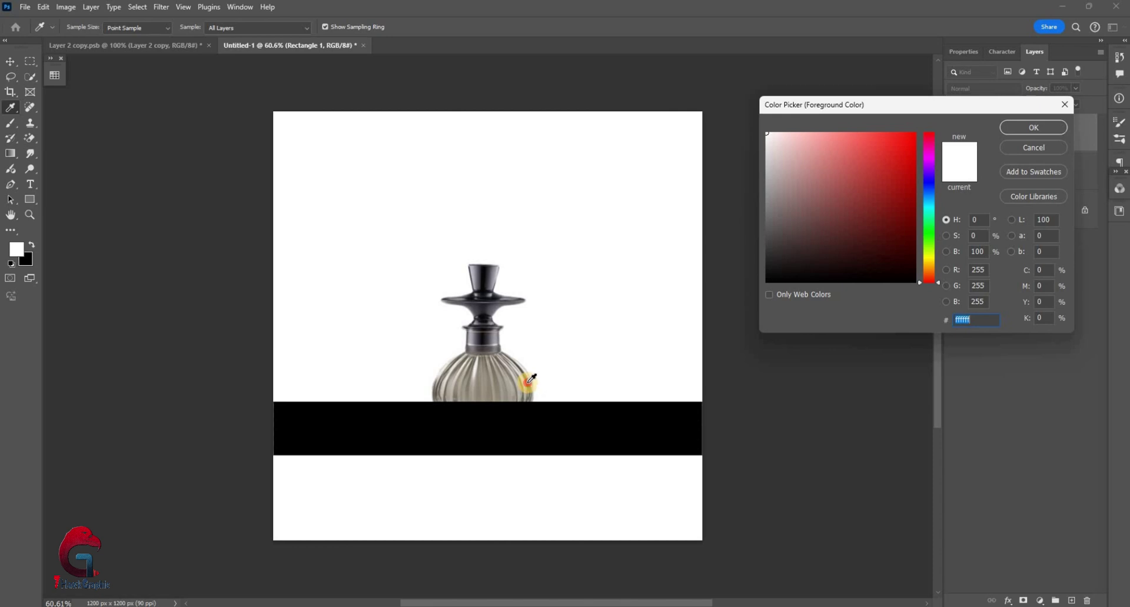
click(529, 381)
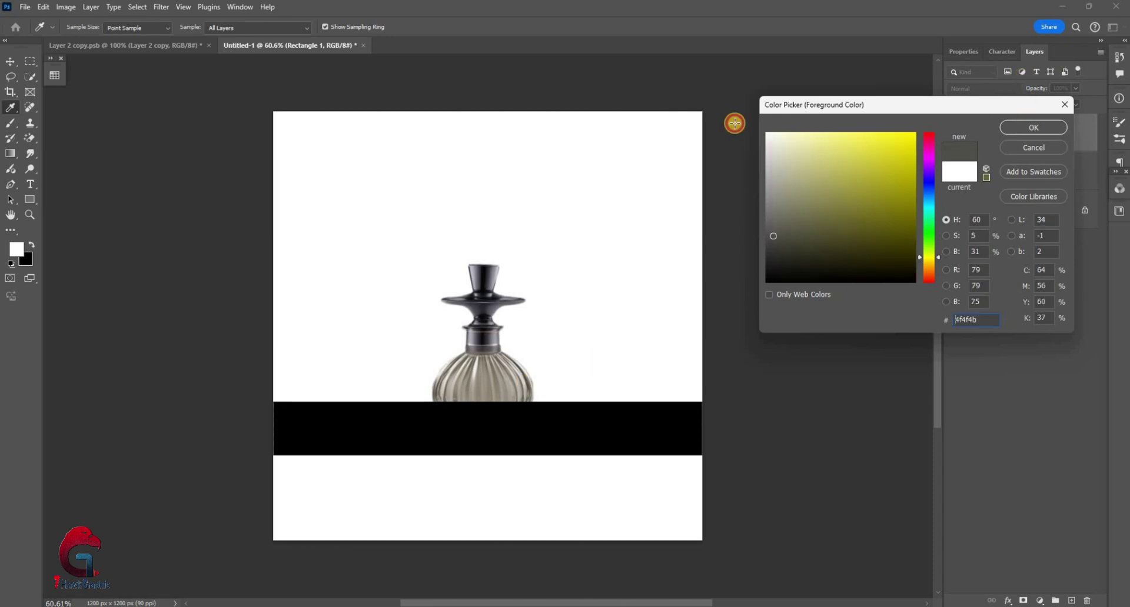
key(Return)
click(56, 108)
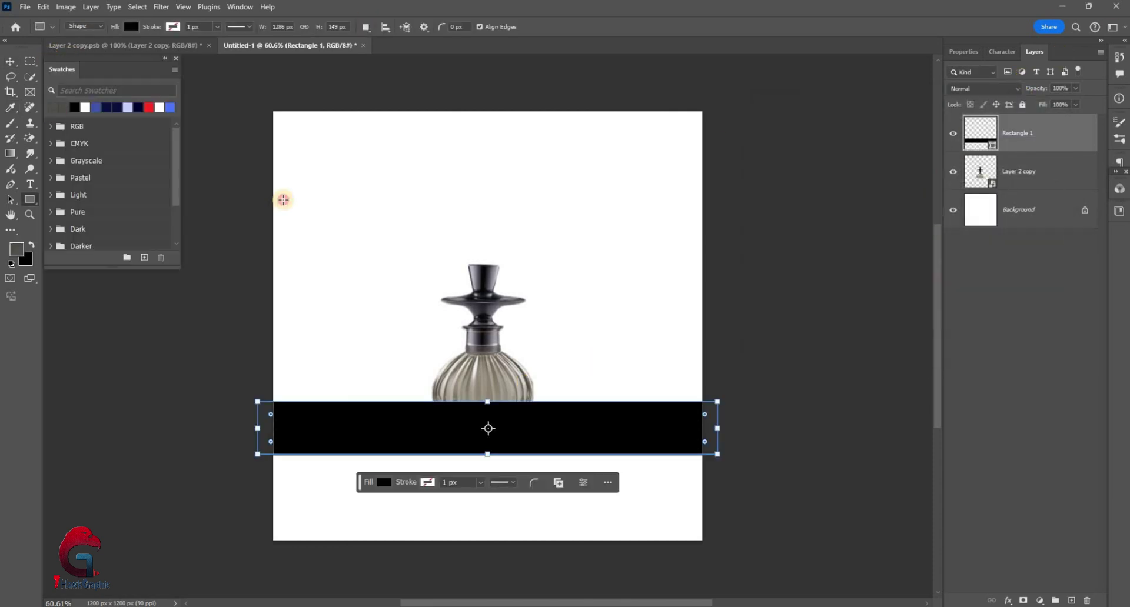
key(alt+BackSpace)
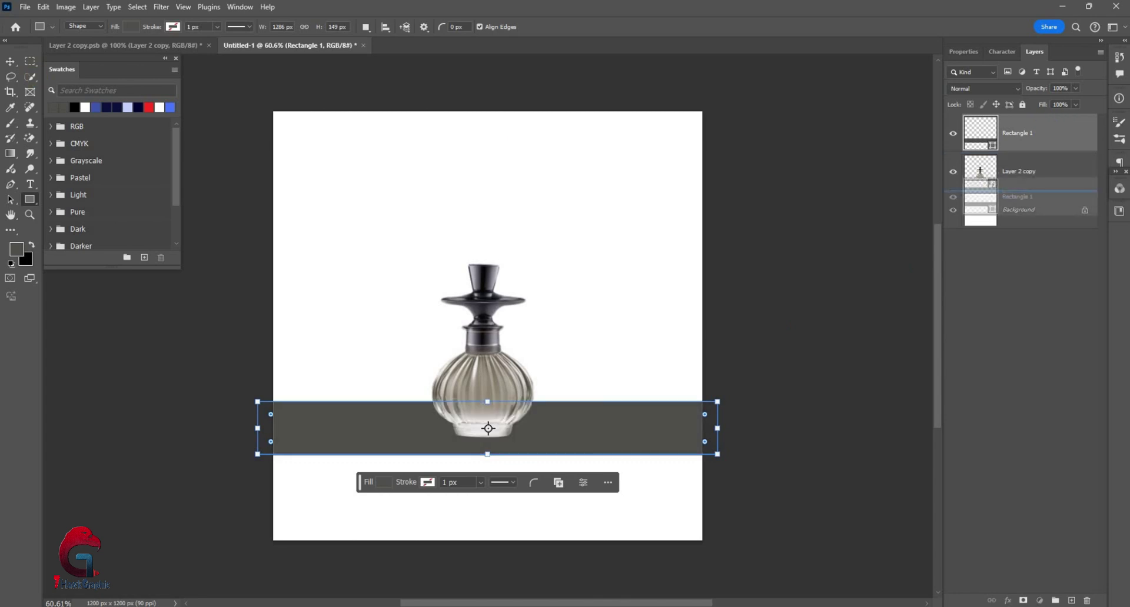
- Move the bottle layer above the grey bar and nudge the bar slightly lower
drag(1036, 193, 1026, 120)
key(v)
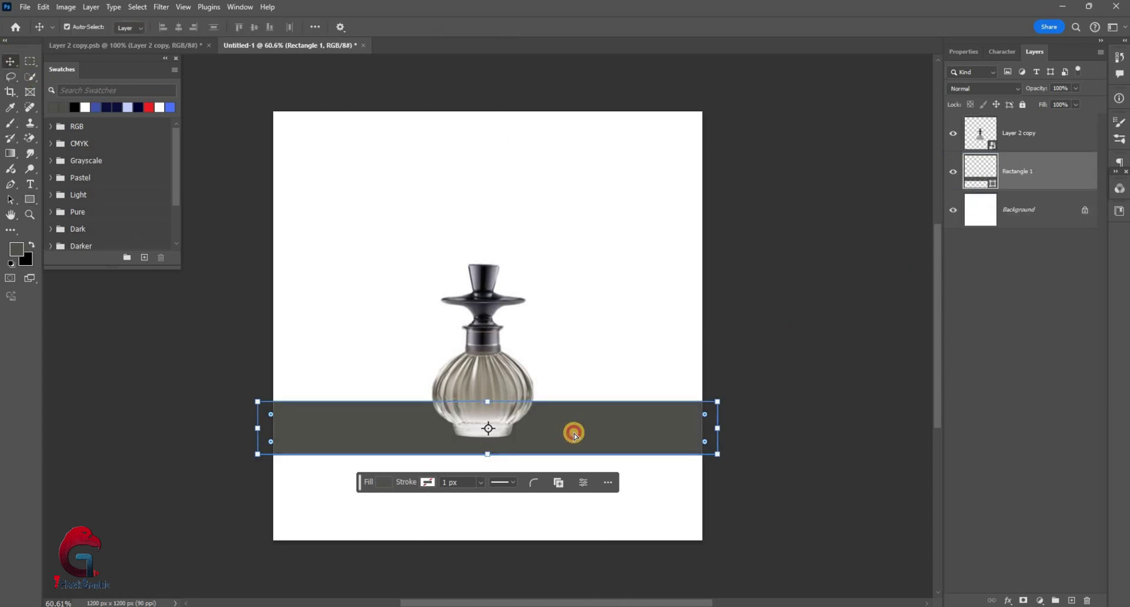
drag(574, 434, 574, 443)
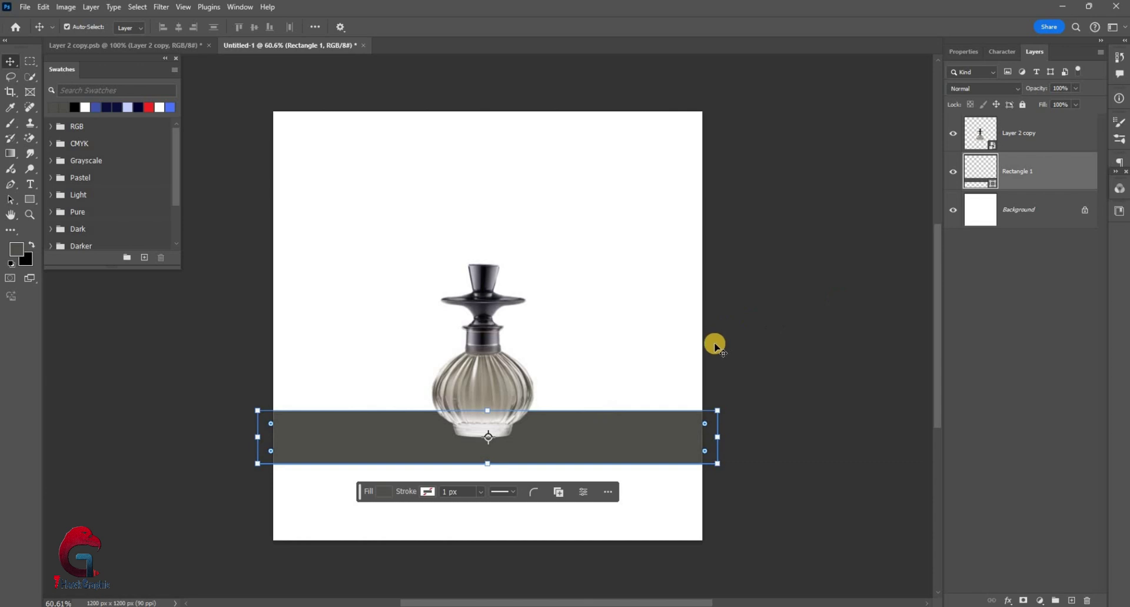
- Duplicate Rectangle 1, move the copy down and stretch it over the lower canvas
click(1027, 140)
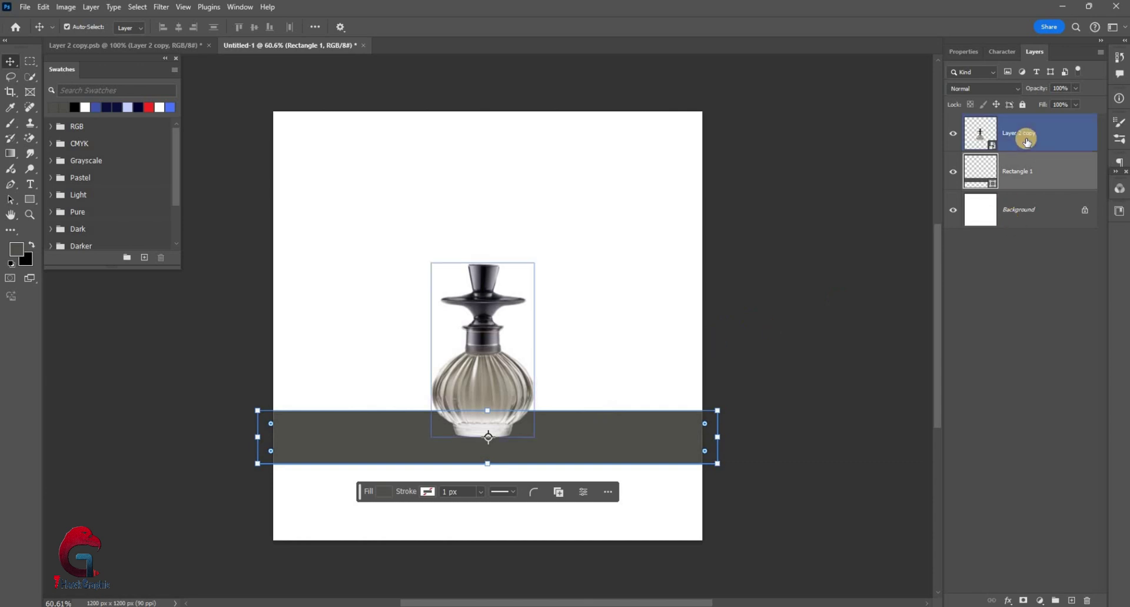
key(ctrl+j)
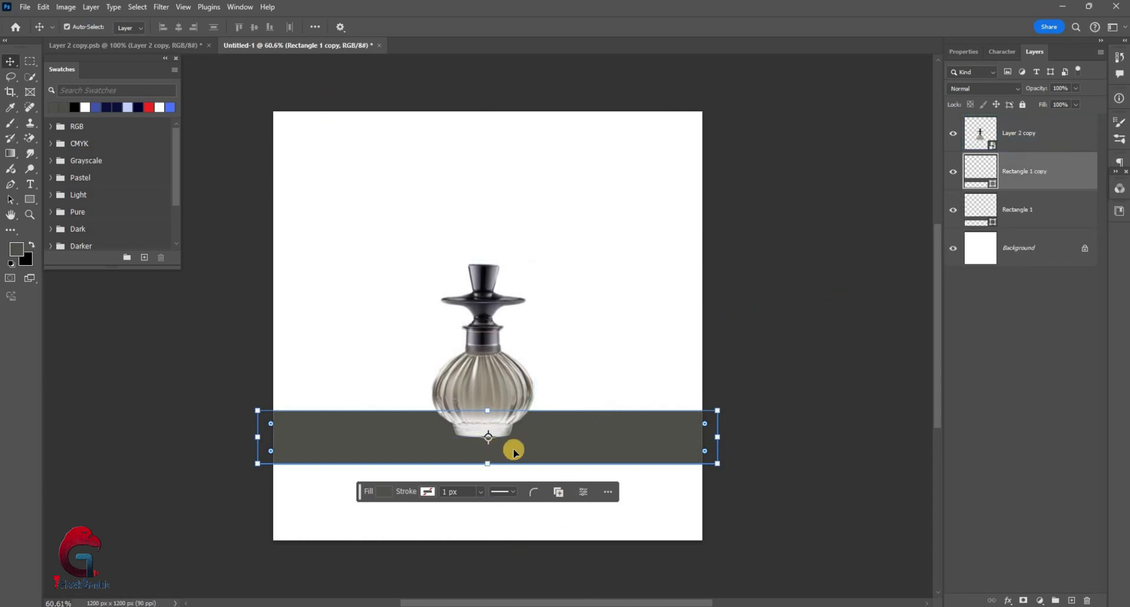
mouse_move(555, 471)
mouse_down()
mouse_move(503, 500)
mouse_move(492, 552)
mouse_up()
click(29, 197)
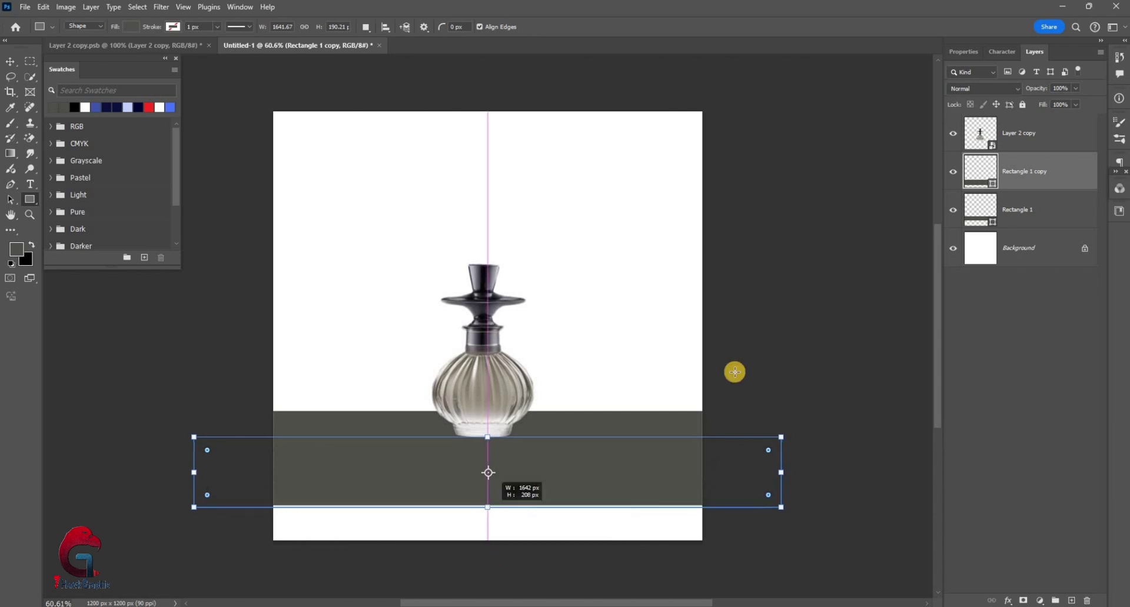
click(11, 63)
click(1037, 258)
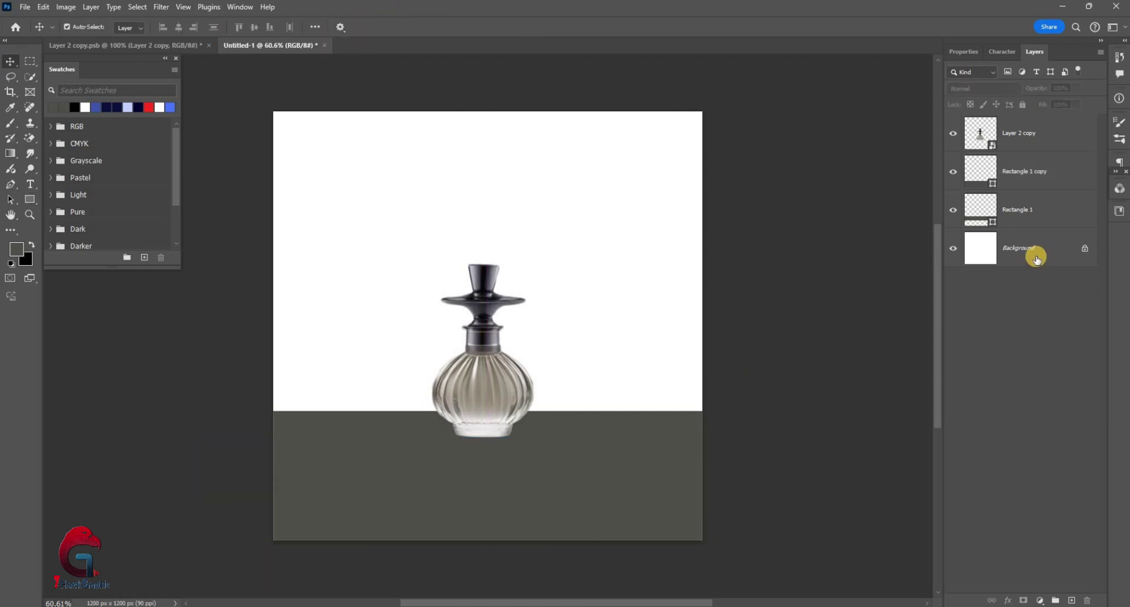
click(1037, 257)
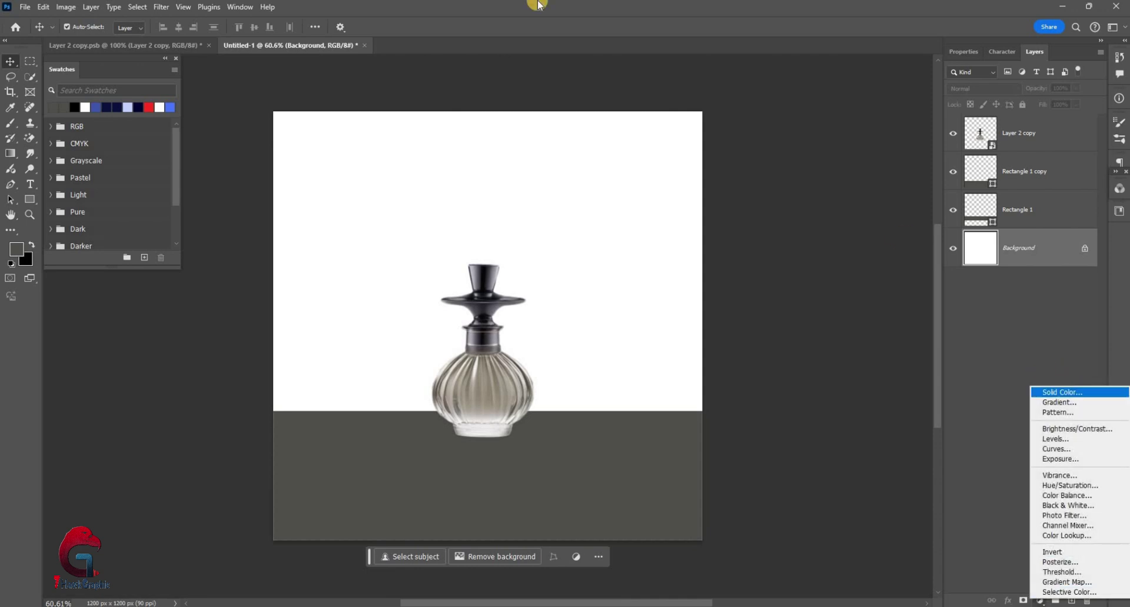
- Add a Solid Color fill layer in grey #696963 above the Background
click(1054, 390)
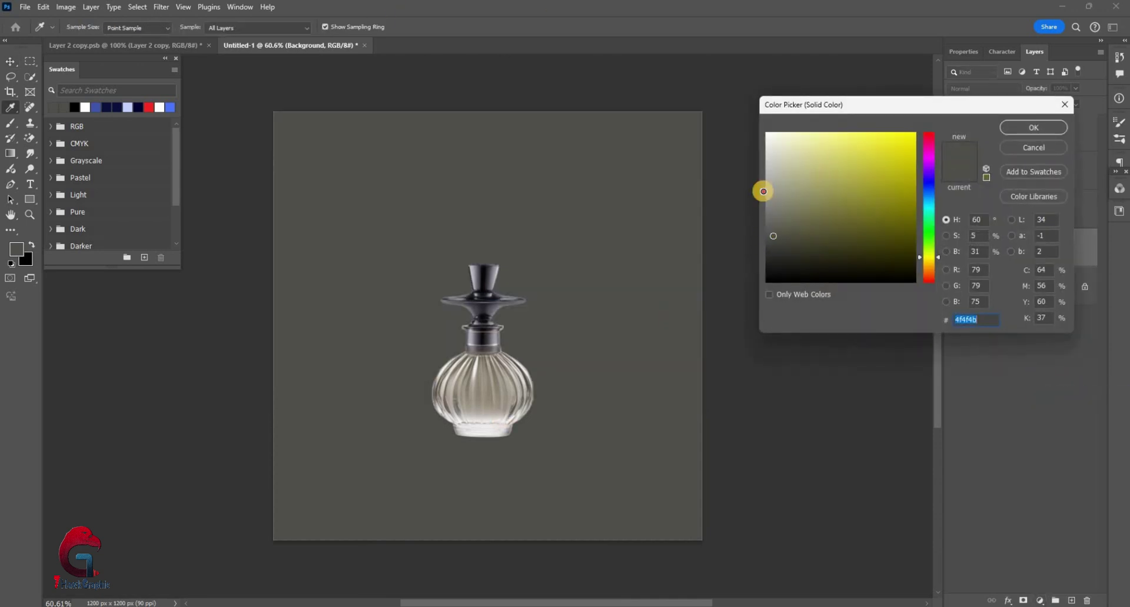
drag(763, 191, 772, 220)
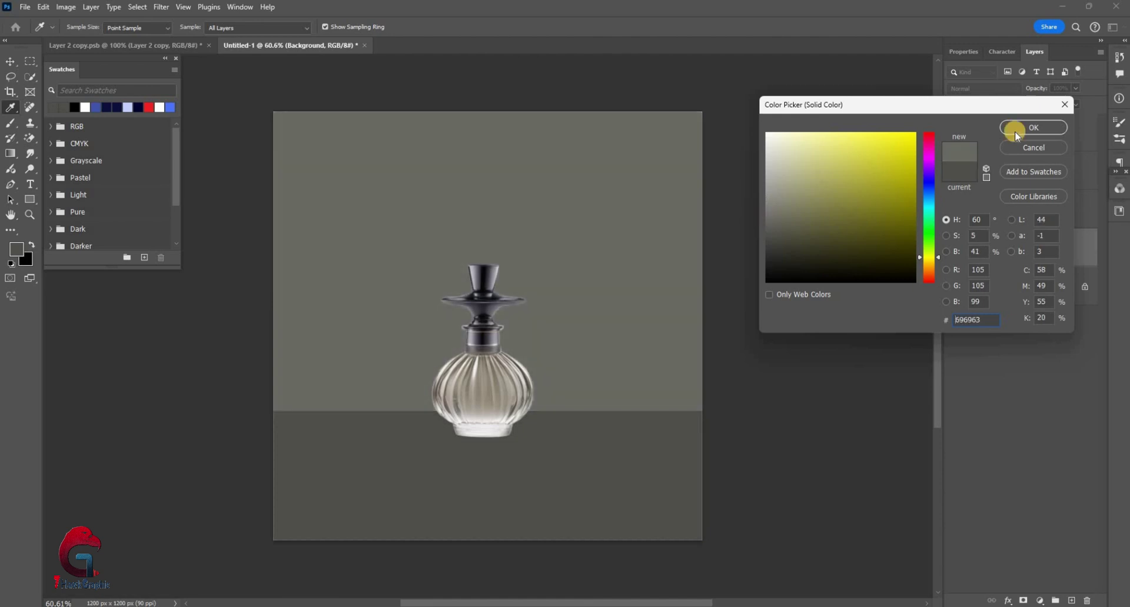
click(1021, 171)
click(519, 444)
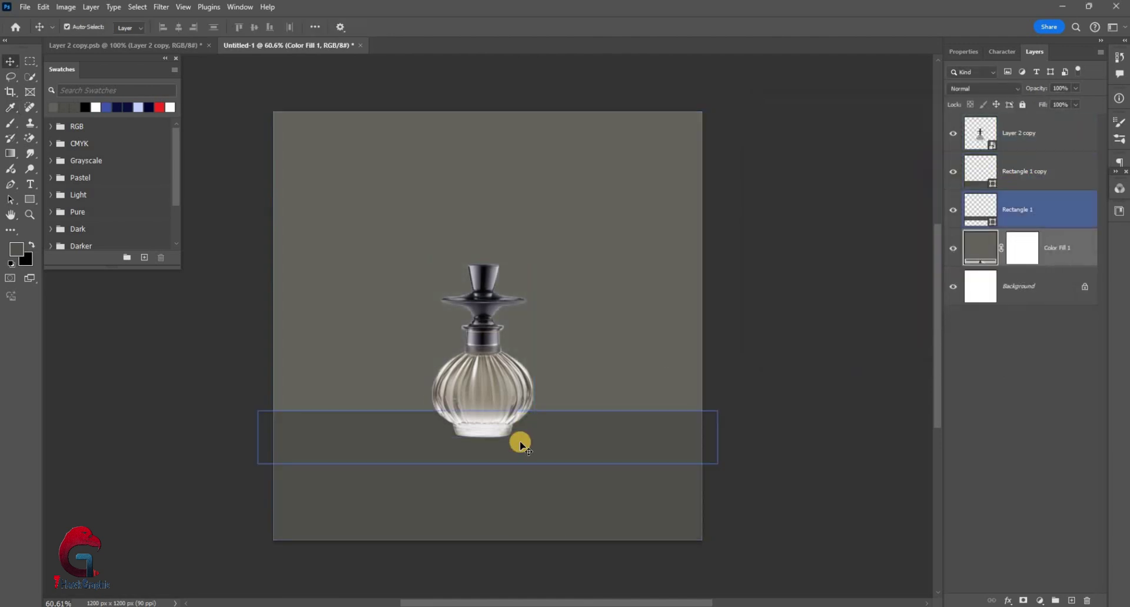
click(661, 397)
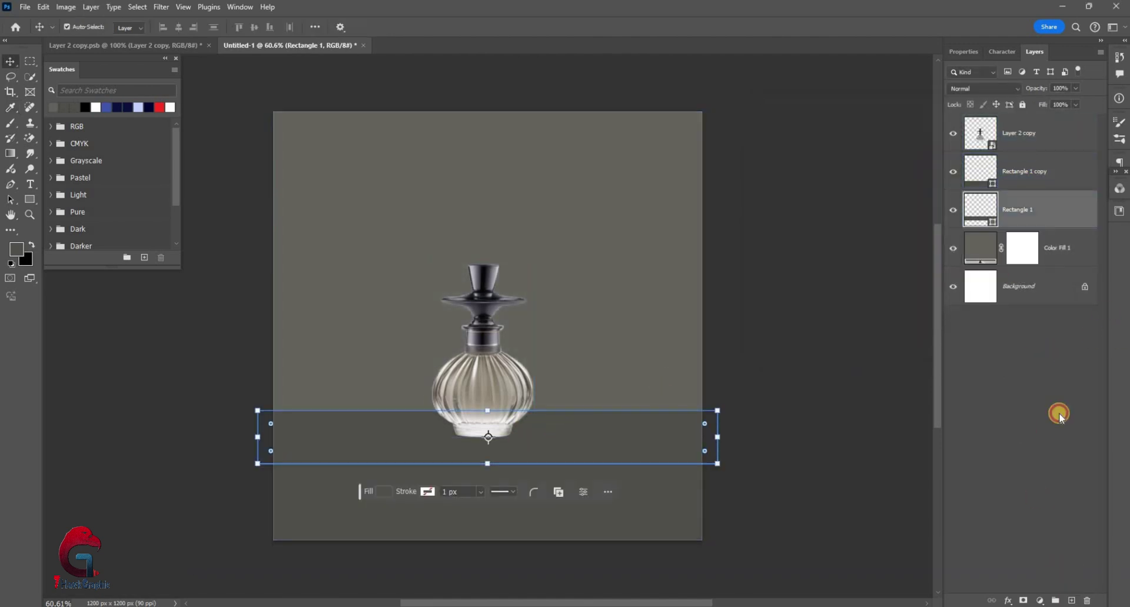
- Add a new Layer 1 clipped to the grey bar and set the foreground colour to white
key(ctrl+shift+alt+n)
right_click(1042, 378)
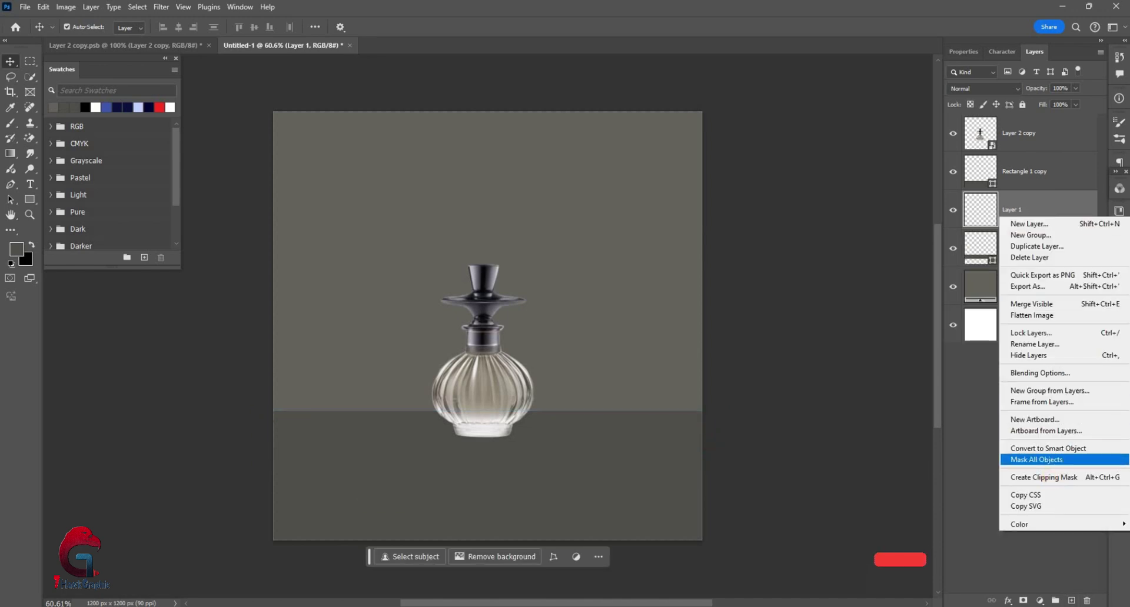
click(1044, 477)
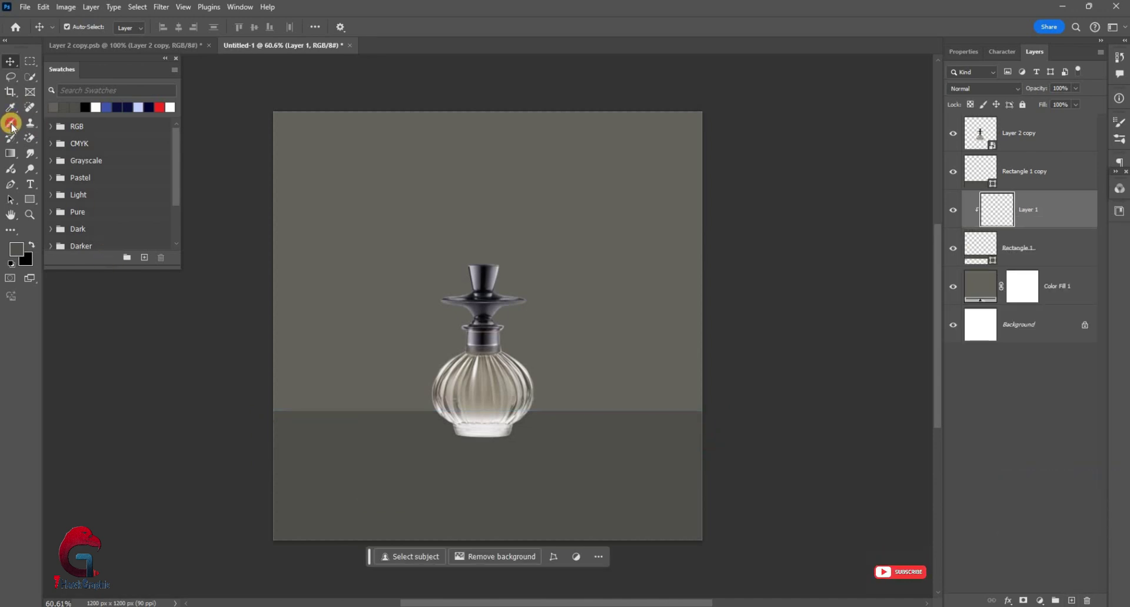
click(13, 247)
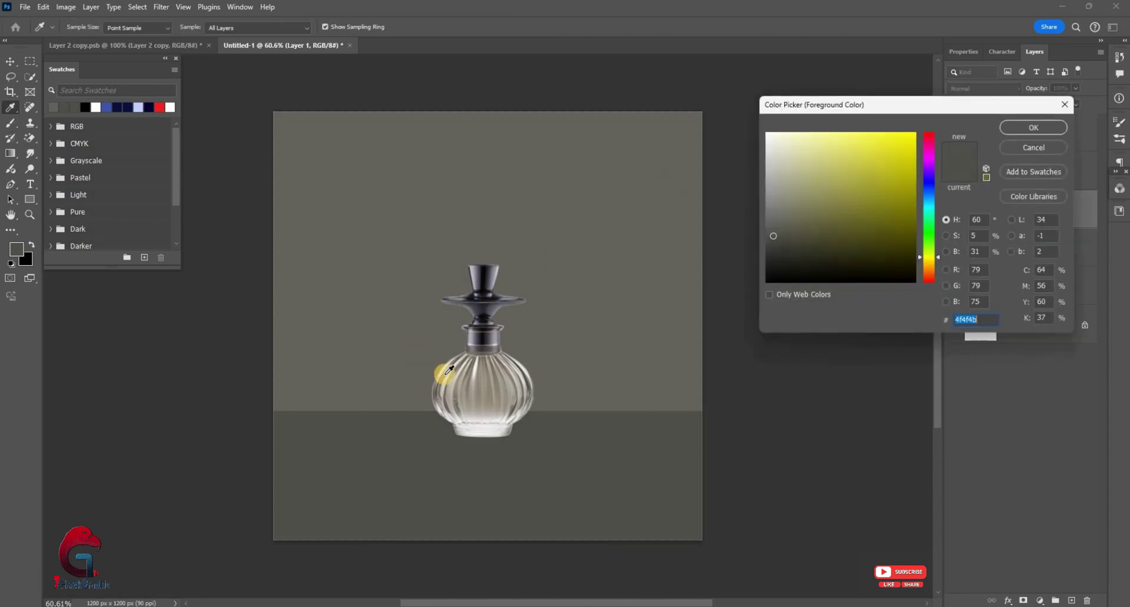
key(Return)
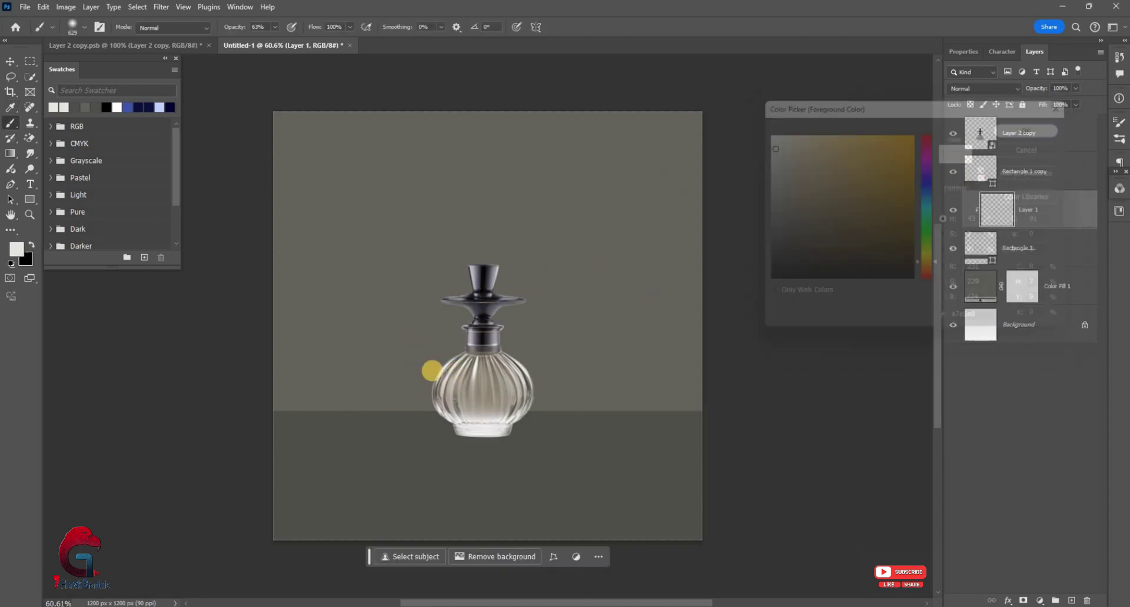
- Paint a soft white glow along the ledge around the bottle's base
key(b)
click(357, 303)
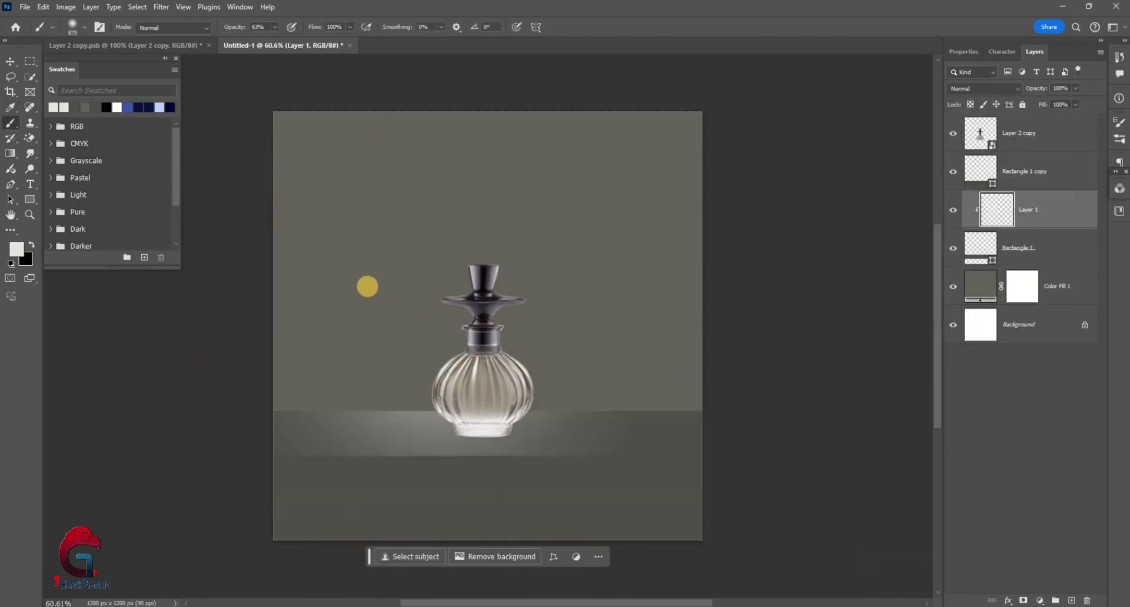
drag(451, 281, 477, 305)
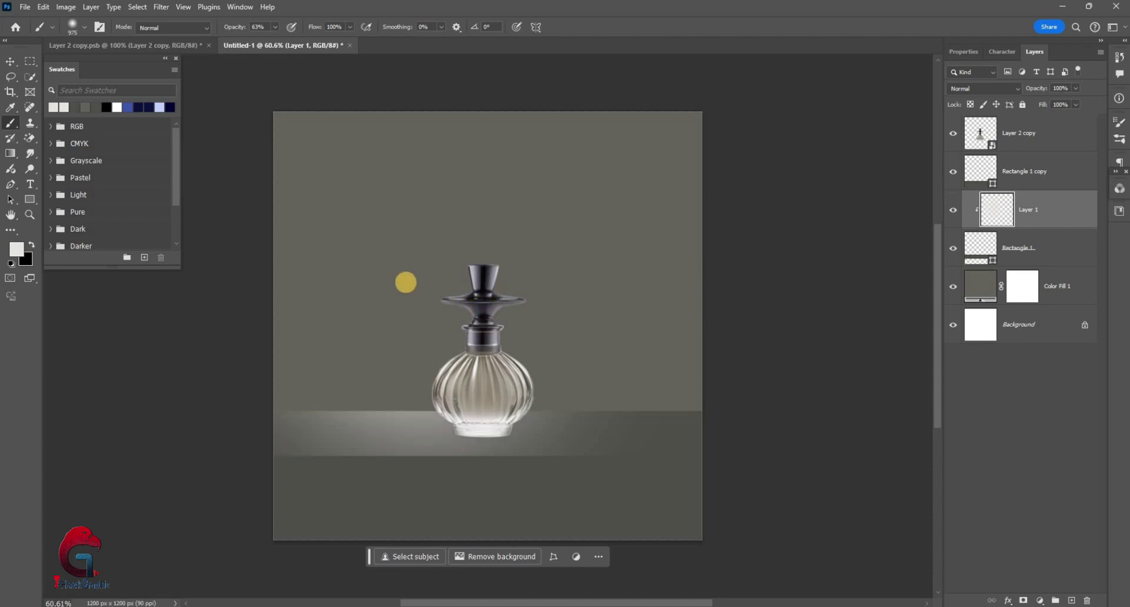
drag(405, 283, 402, 281)
drag(494, 359, 429, 361)
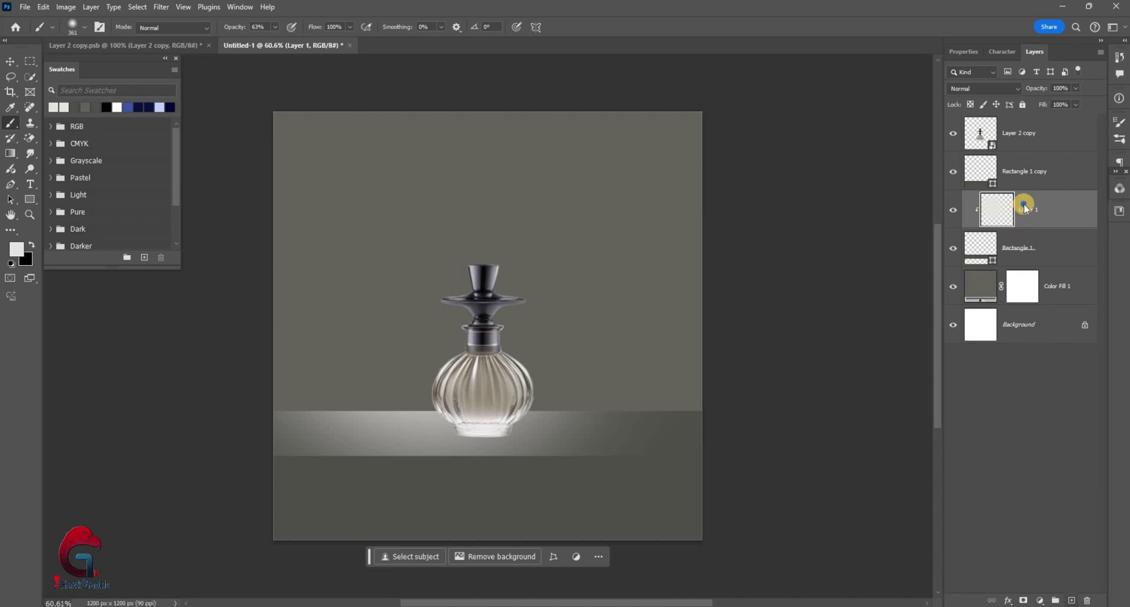
key(shift+ctrl+alt+n)
right_click(1041, 428)
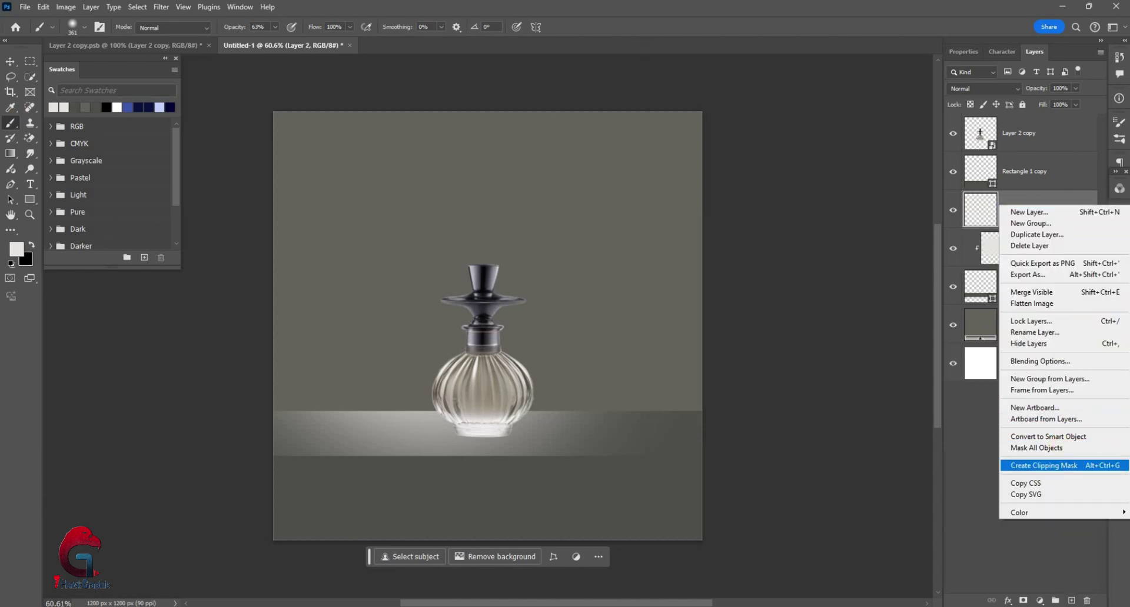
click(1044, 466)
click(15, 249)
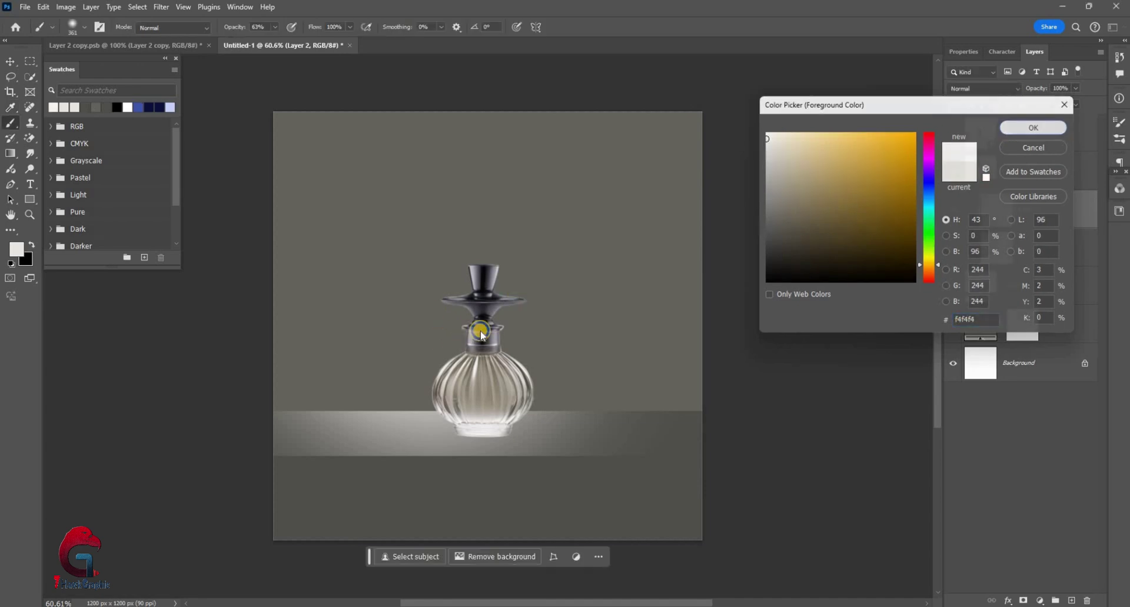
key(Return)
key(b)
click(17, 64)
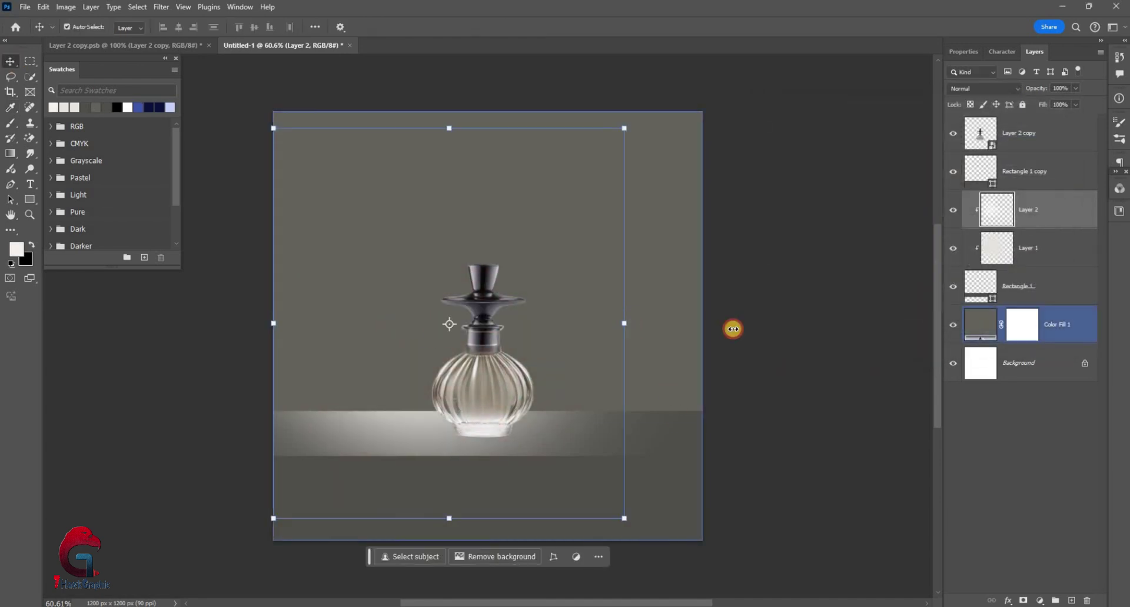
click(444, 503)
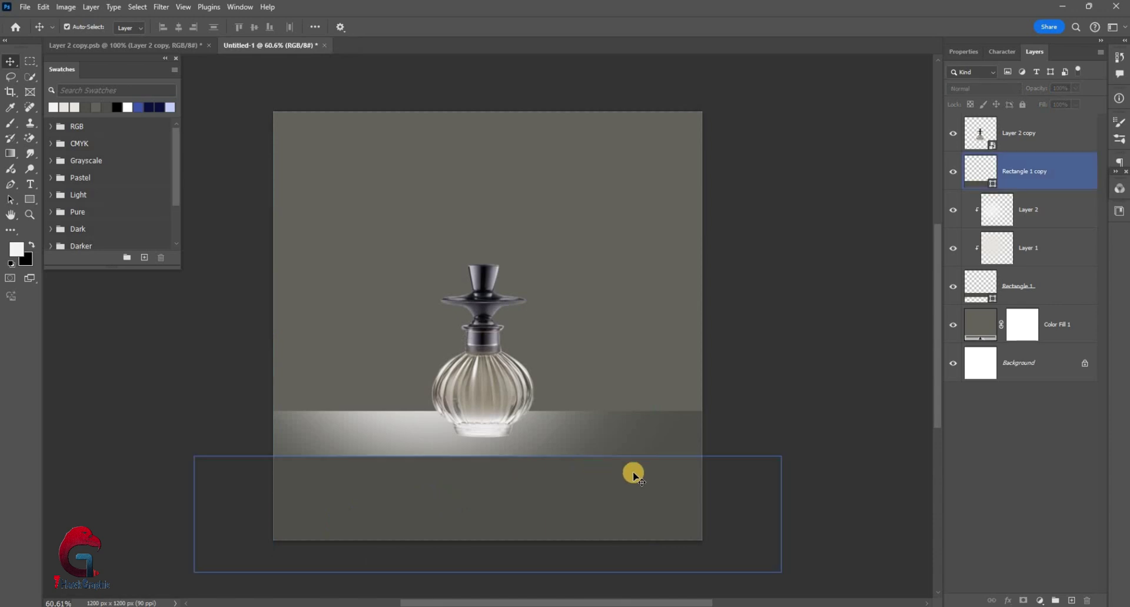
key(ctrl+plus)
click(1032, 283)
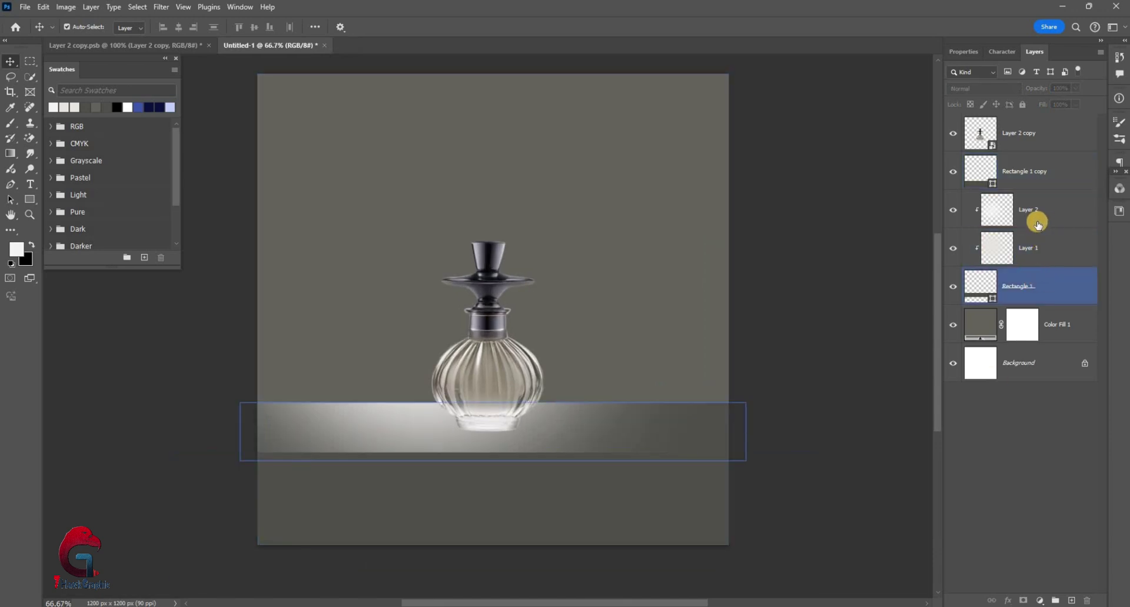
click(1037, 223)
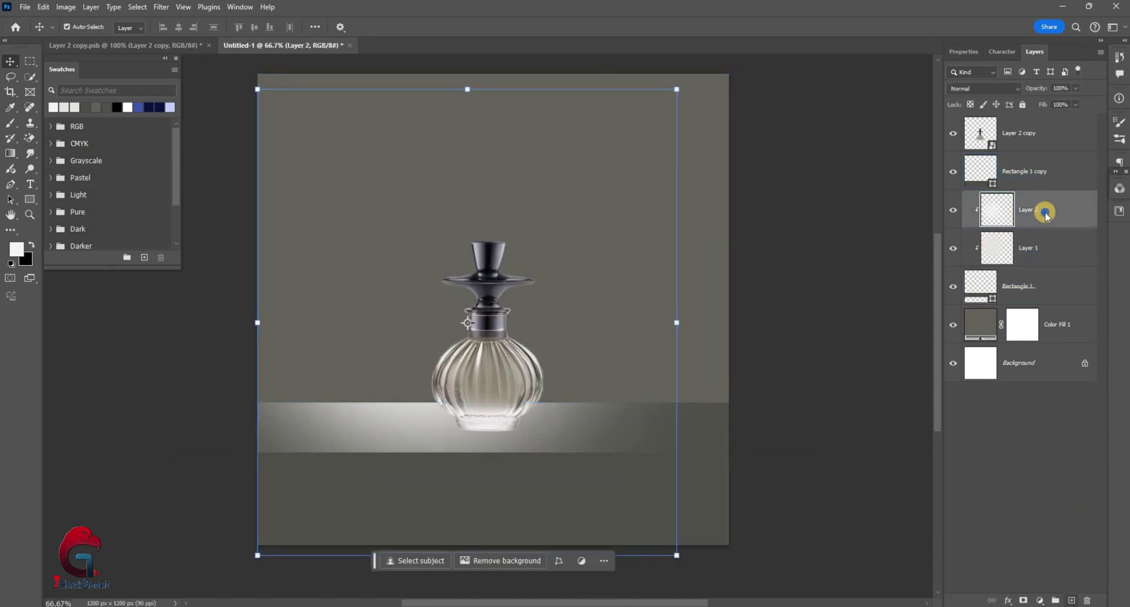
key(ctrl+shift+alt+n)
- Clip Layer 3 to the ledge and set the brush colour to #232322
right_click(1036, 477)
click(1038, 473)
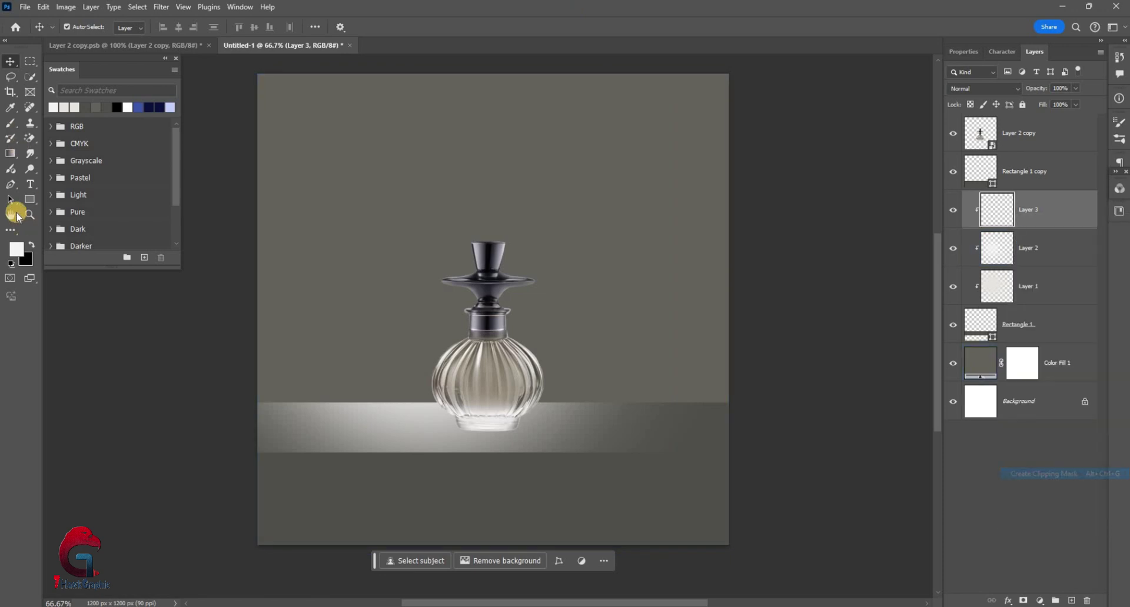
key(b)
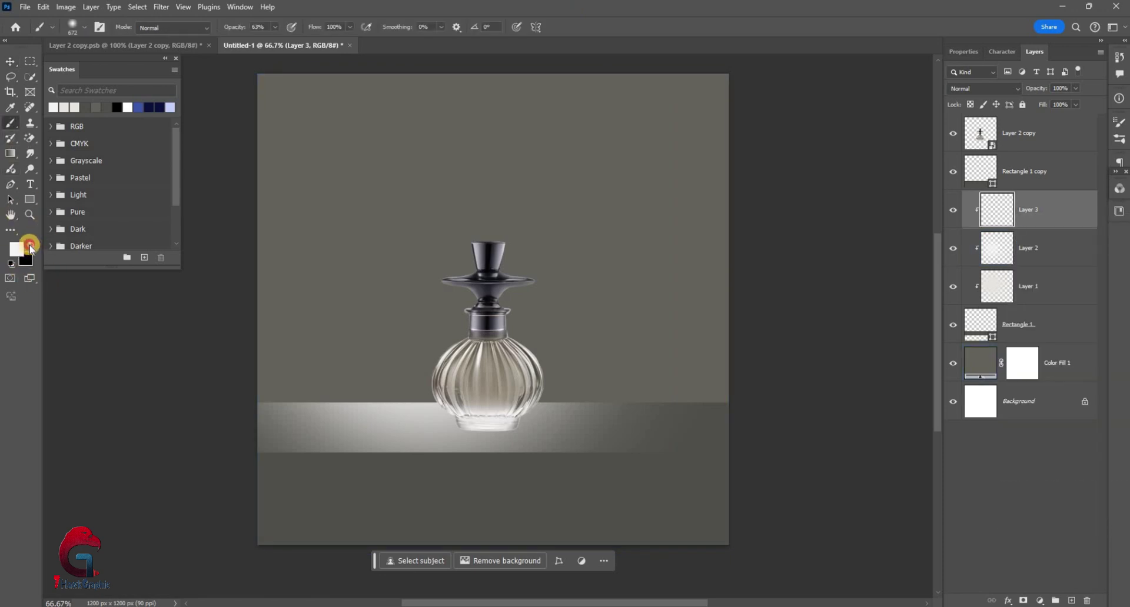
key(d)
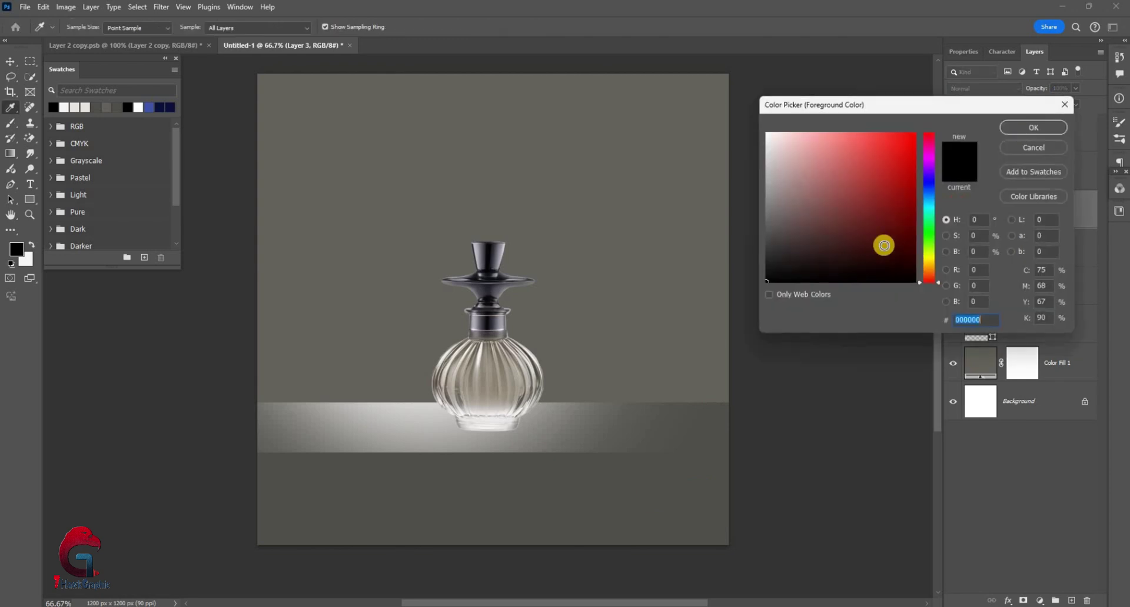
text(232322)
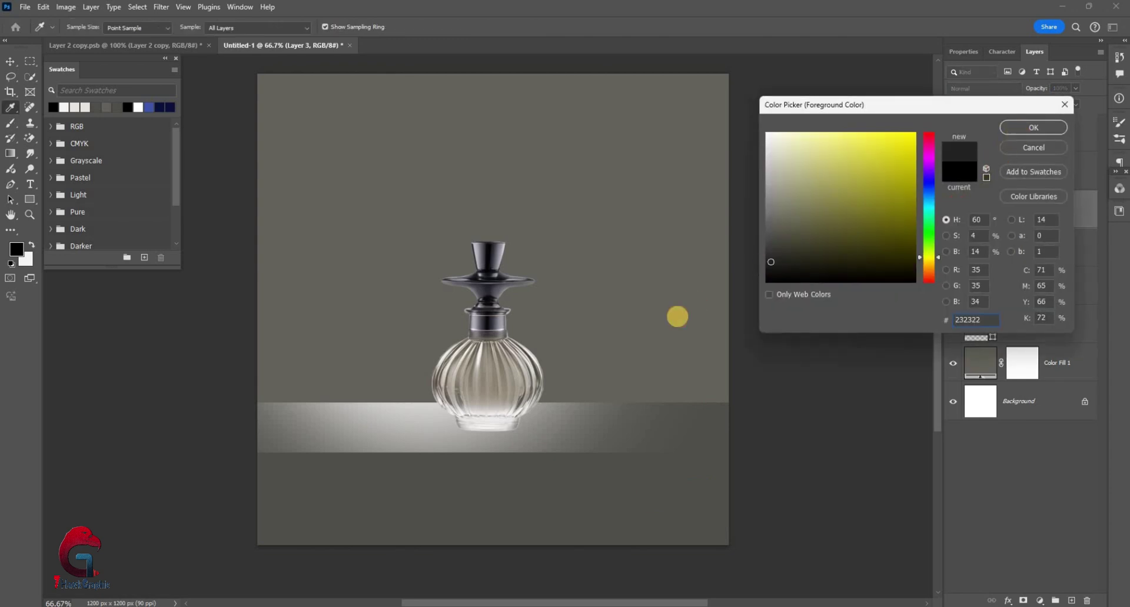
key(Return)
key(b)
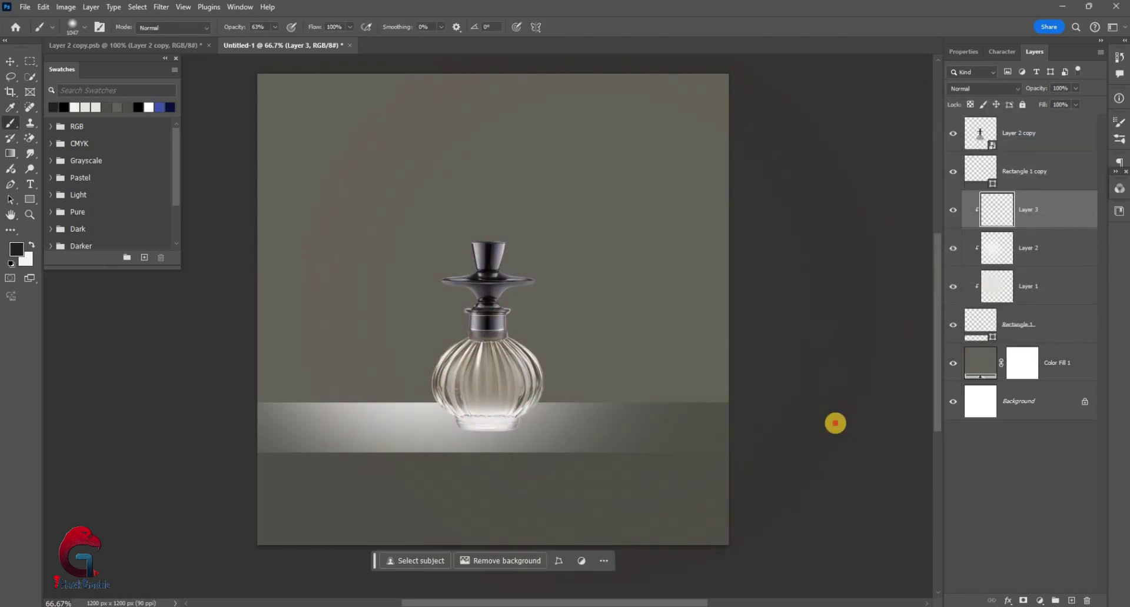
- Paint dark shading at the ledge ends, then add a new layer above Rectangle 1 copy
drag(179, 423, 269, 517)
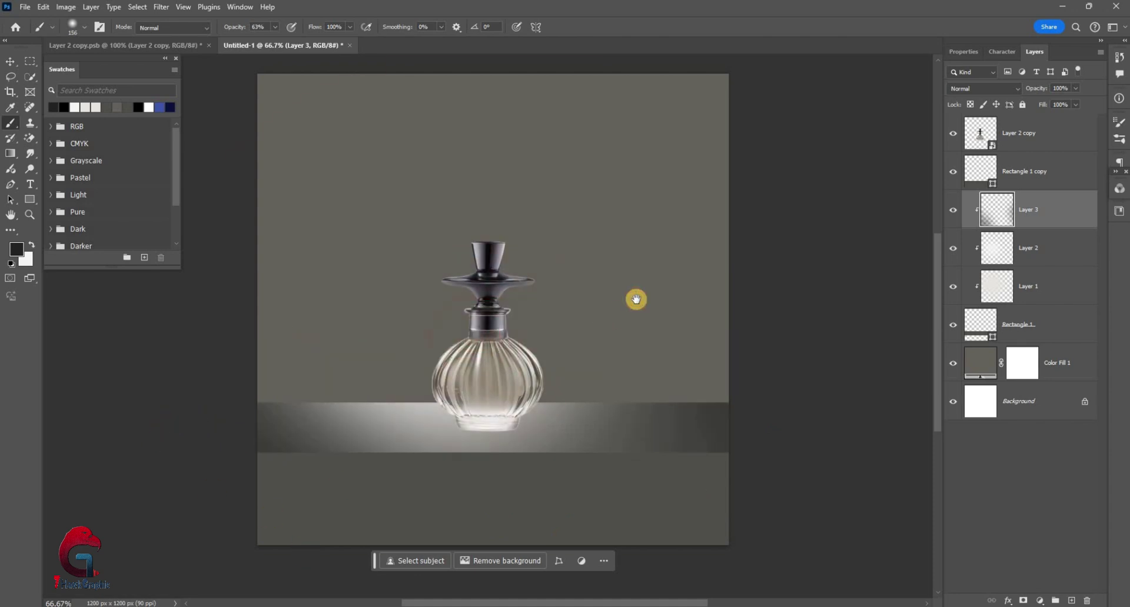
drag(636, 299, 656, 282)
click(980, 167)
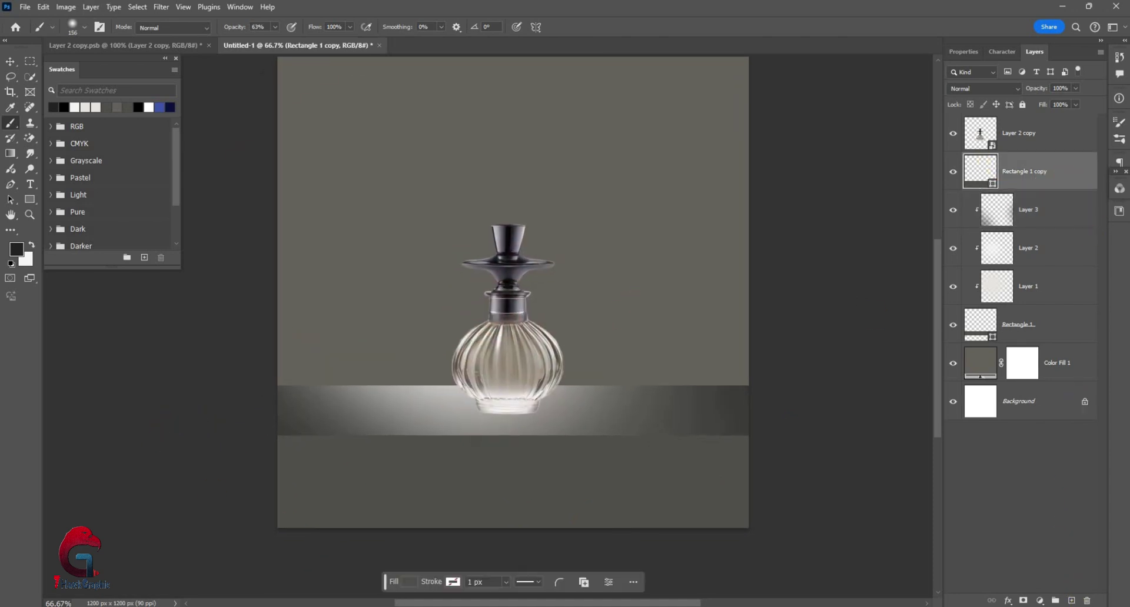
key(ctrl+shift+alt+n)
- Clip Layer 4 to the floor and paint a large soft light-grey dab on it
right_click(1038, 414)
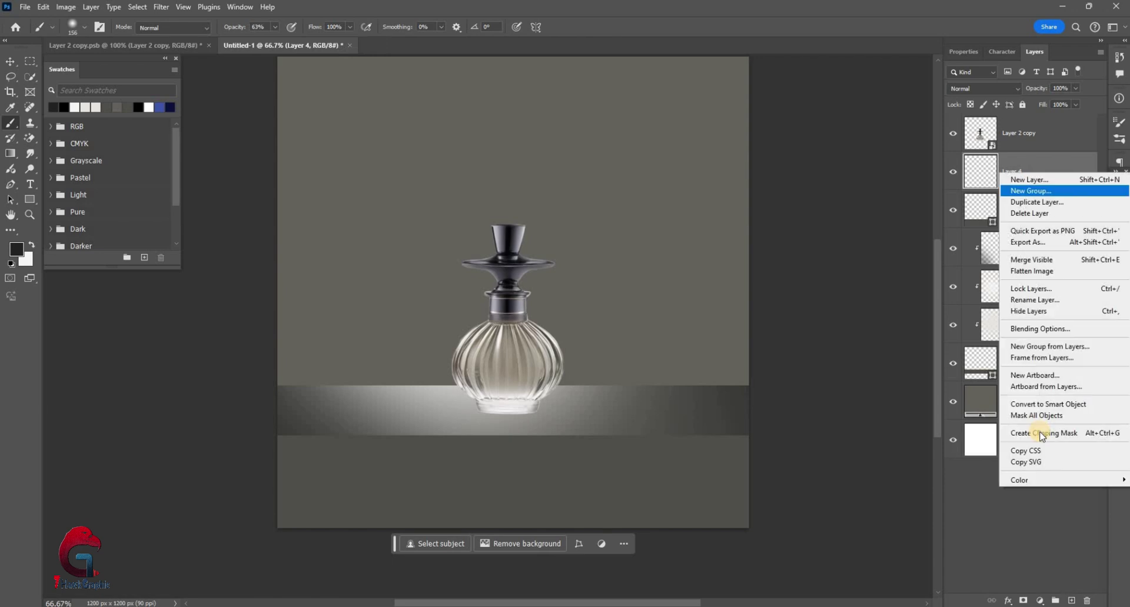
click(1043, 433)
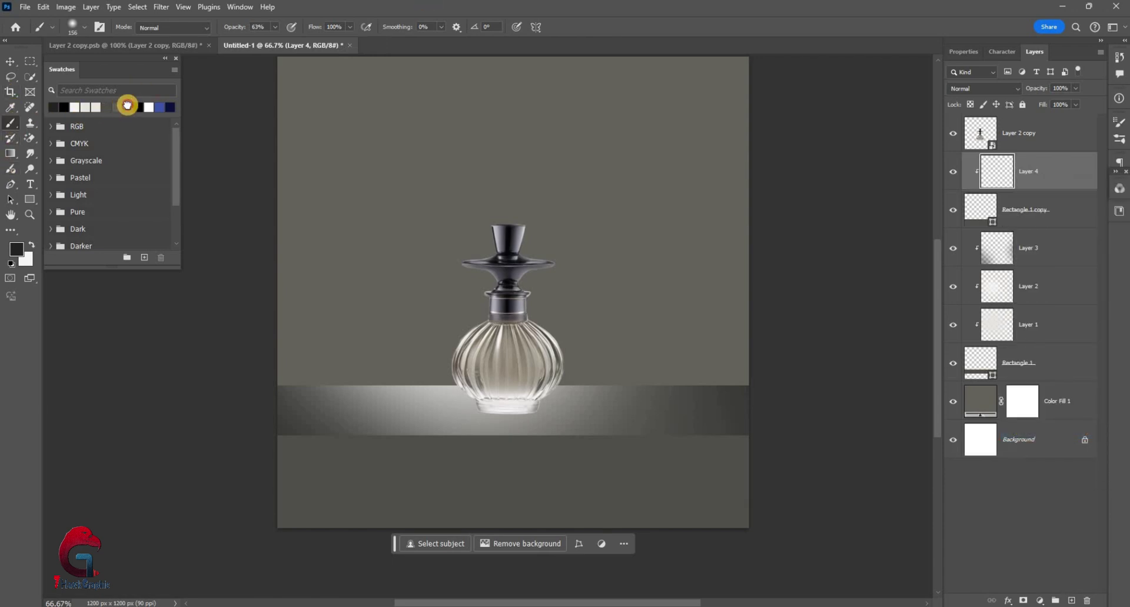
drag(405, 418, 407, 372)
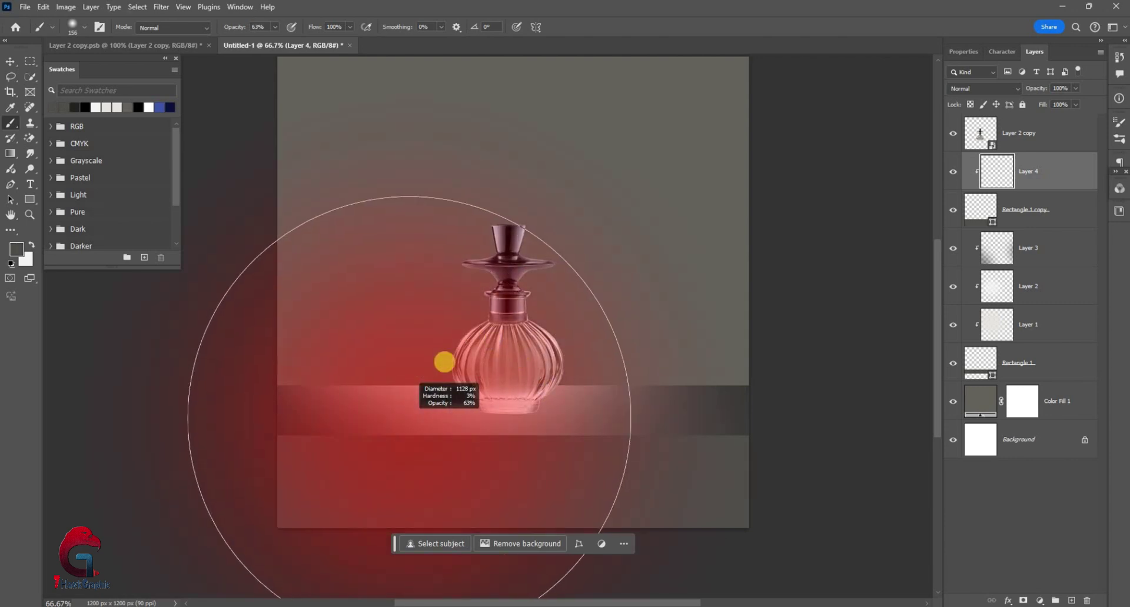
click(530, 340)
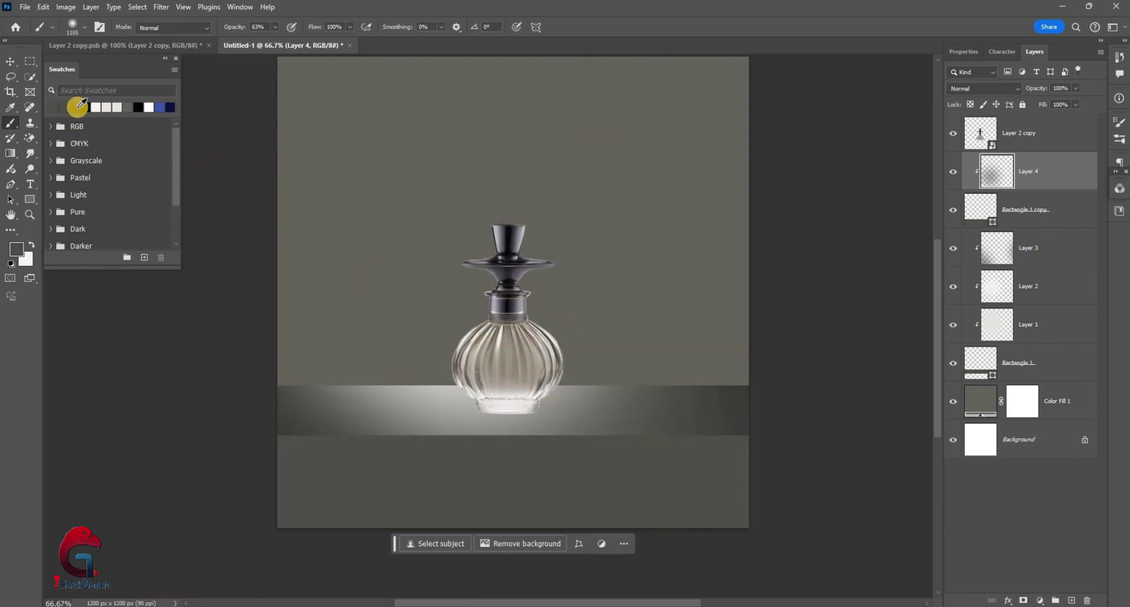
key(ctrl+z)
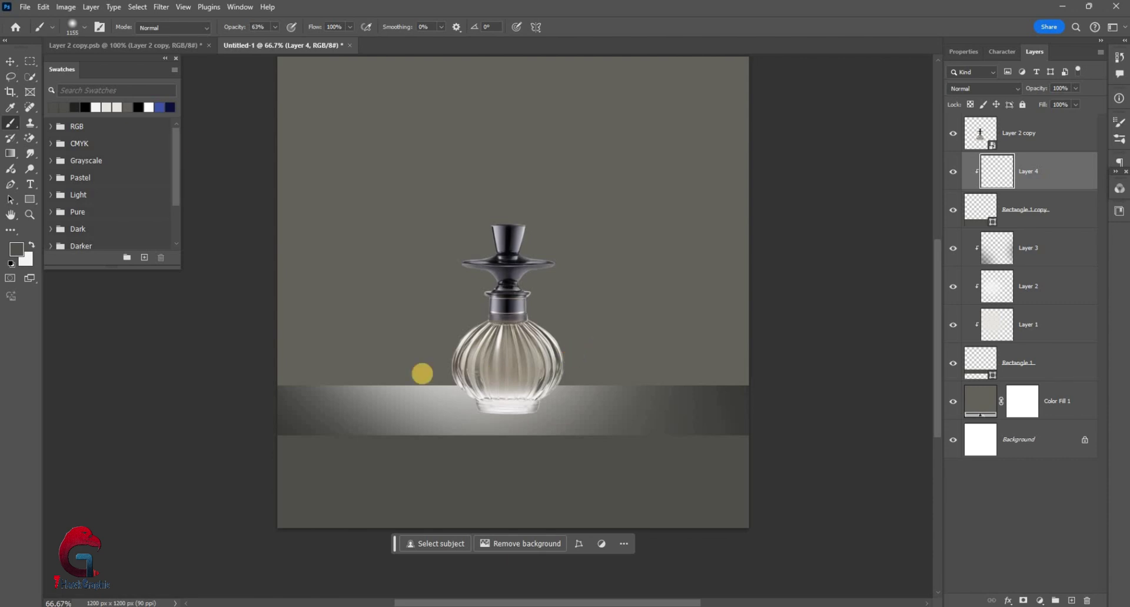
alt+click(406, 381)
alt+drag(455, 432, 434, 471)
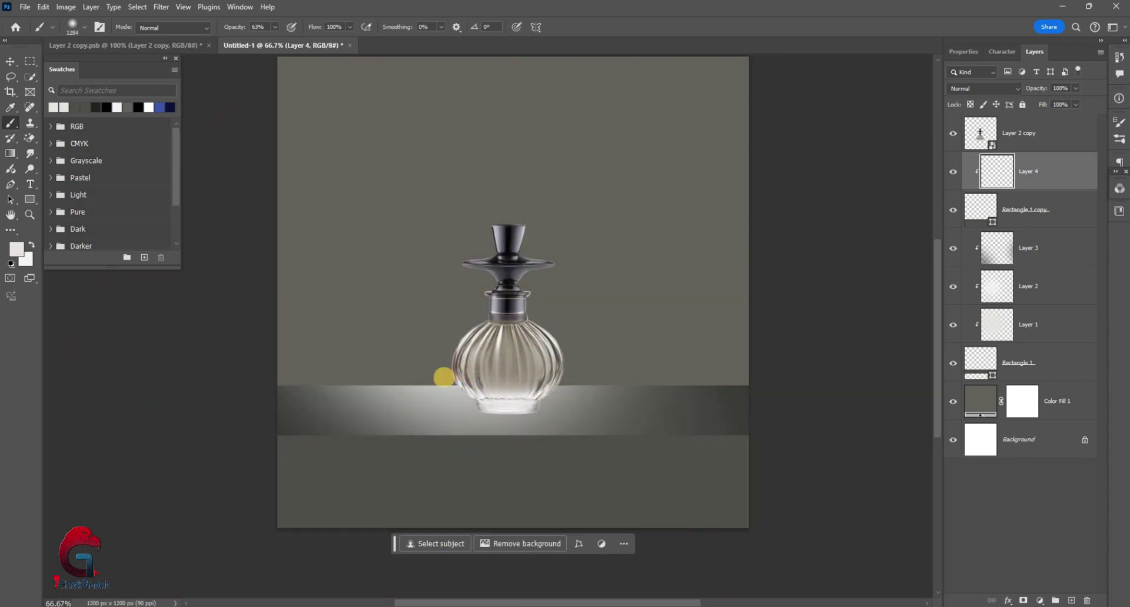
click(404, 329)
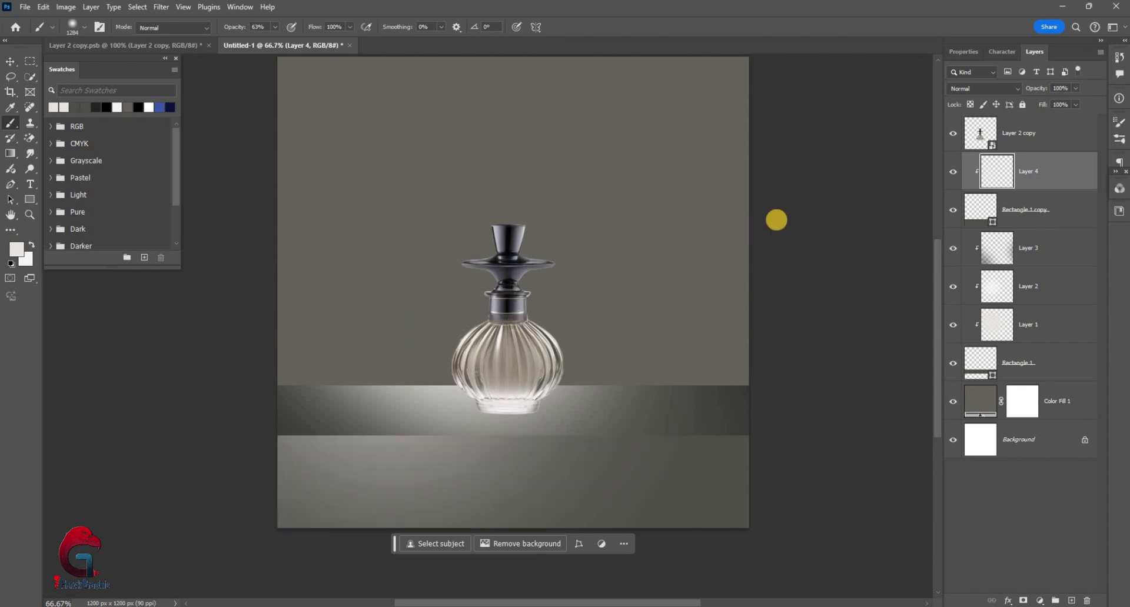
- Lower Layer 4's opacity to 13% to make the glow faint
key(v)
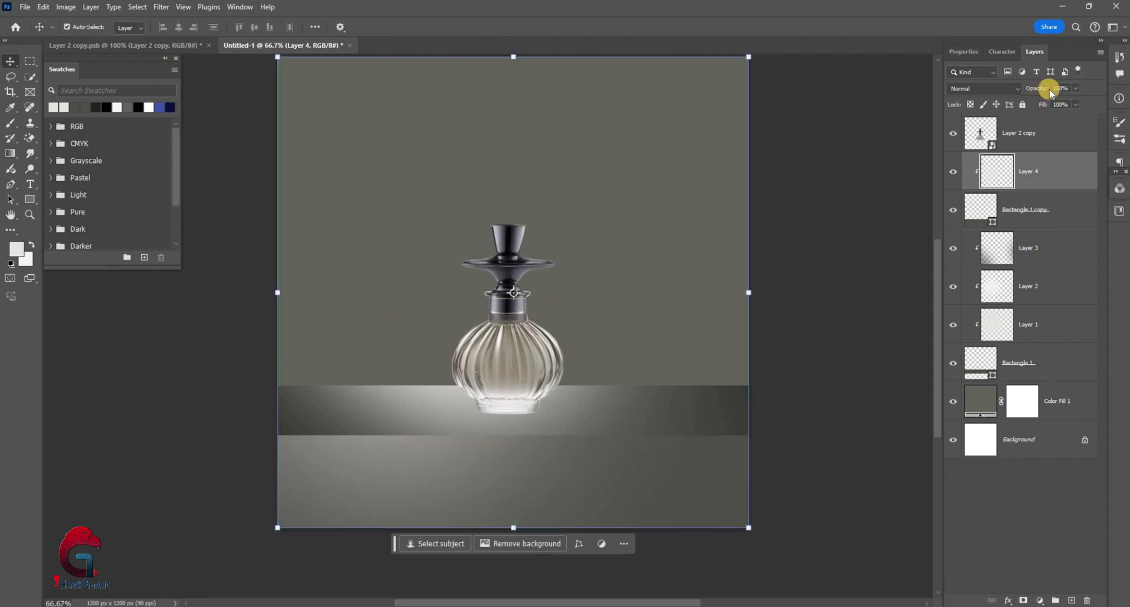
drag(1002, 94, 993, 94)
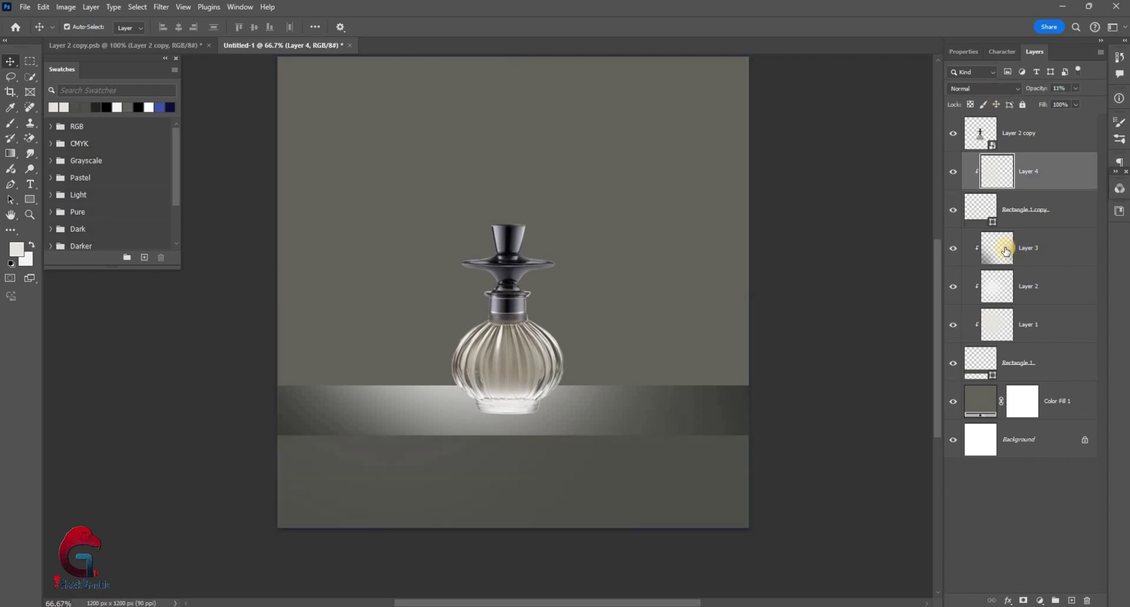
drag(1023, 171, 1069, 600)
click(1069, 600)
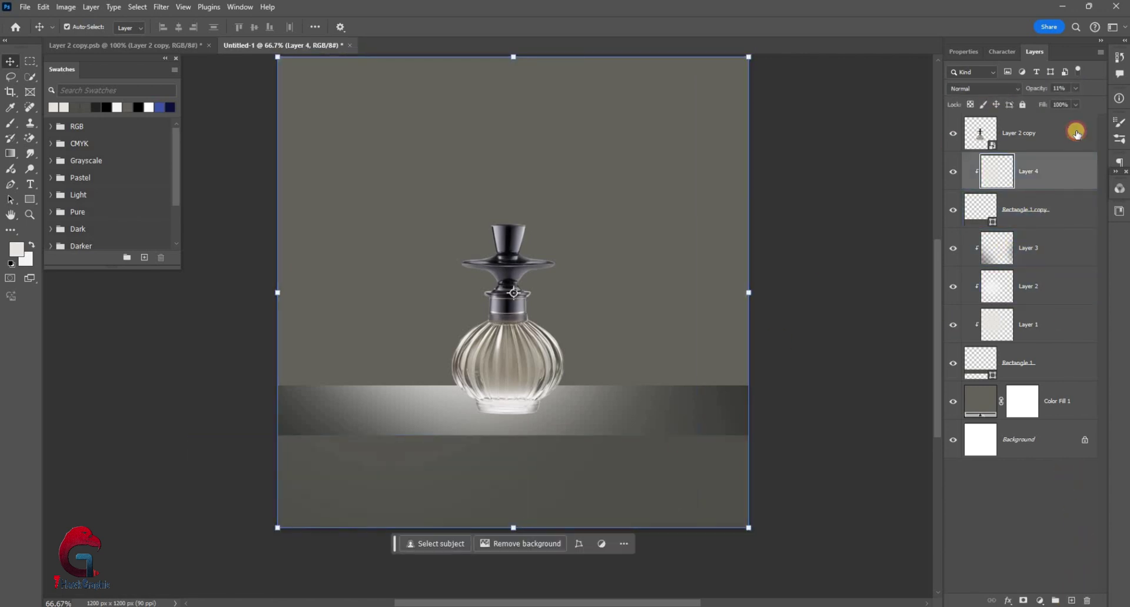
- Clip Layer 5 to the floor and set the brush colour to black
right_click(1043, 178)
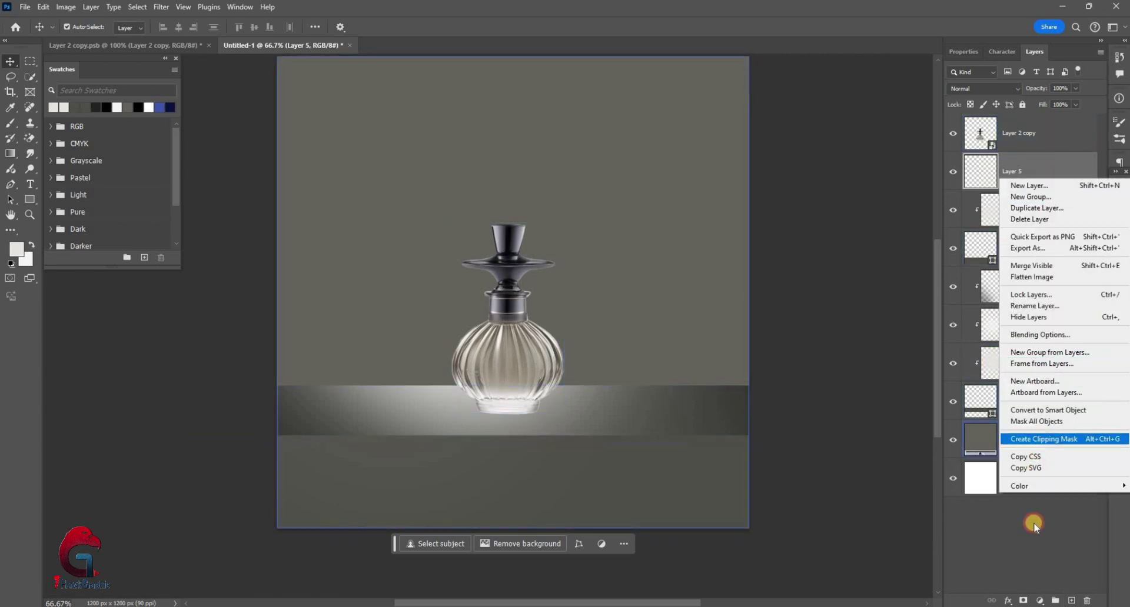
click(1046, 439)
key(b)
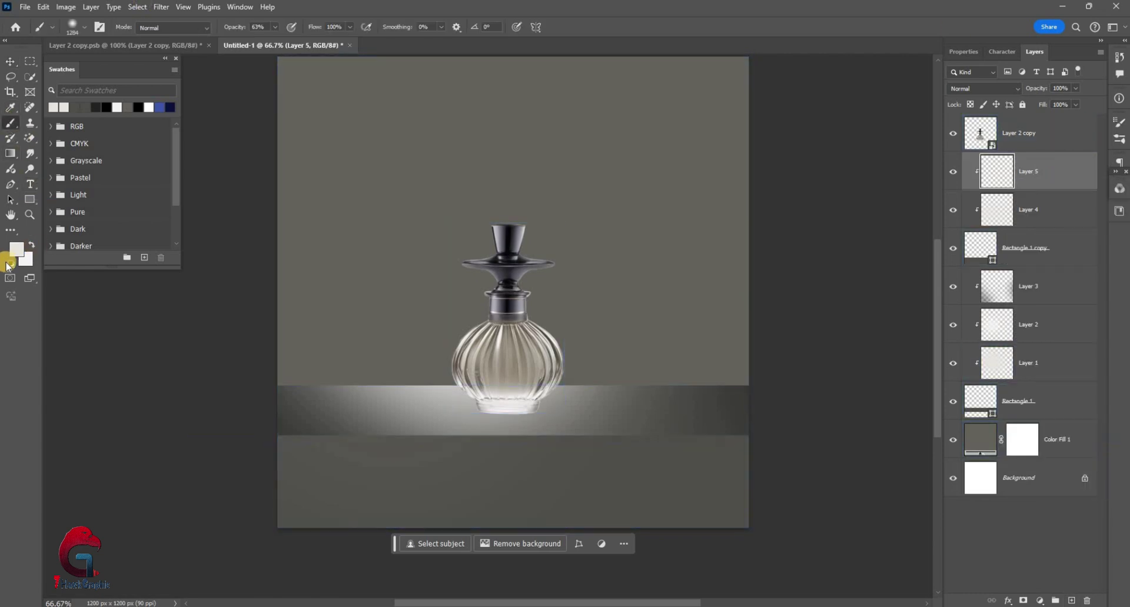
key(d)
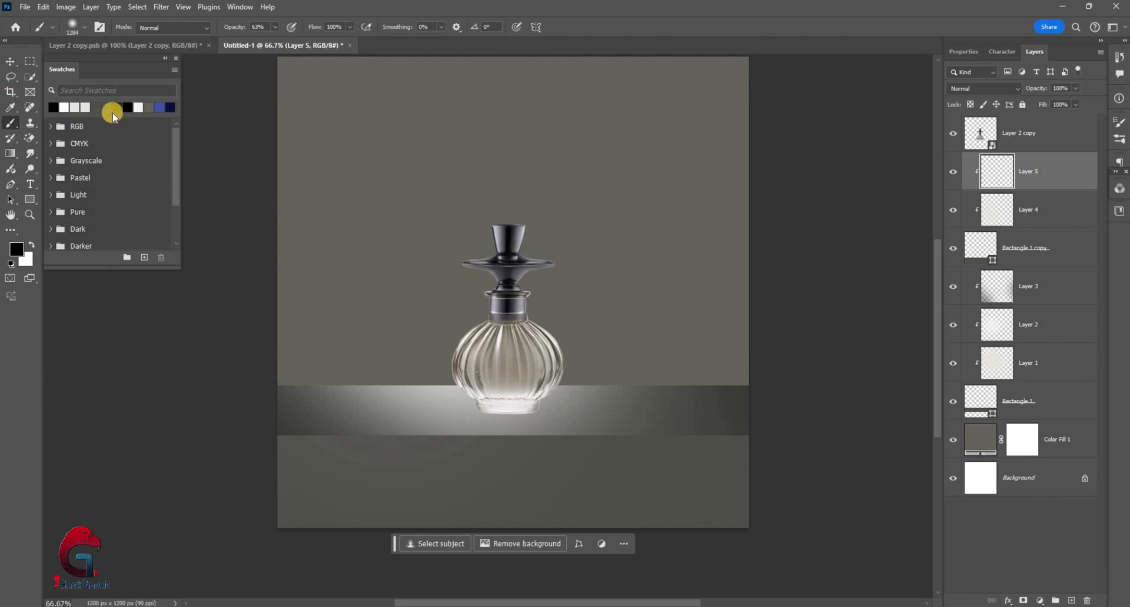
- Paint soft black brushwork over the outer edges of the lower floor
click(845, 499)
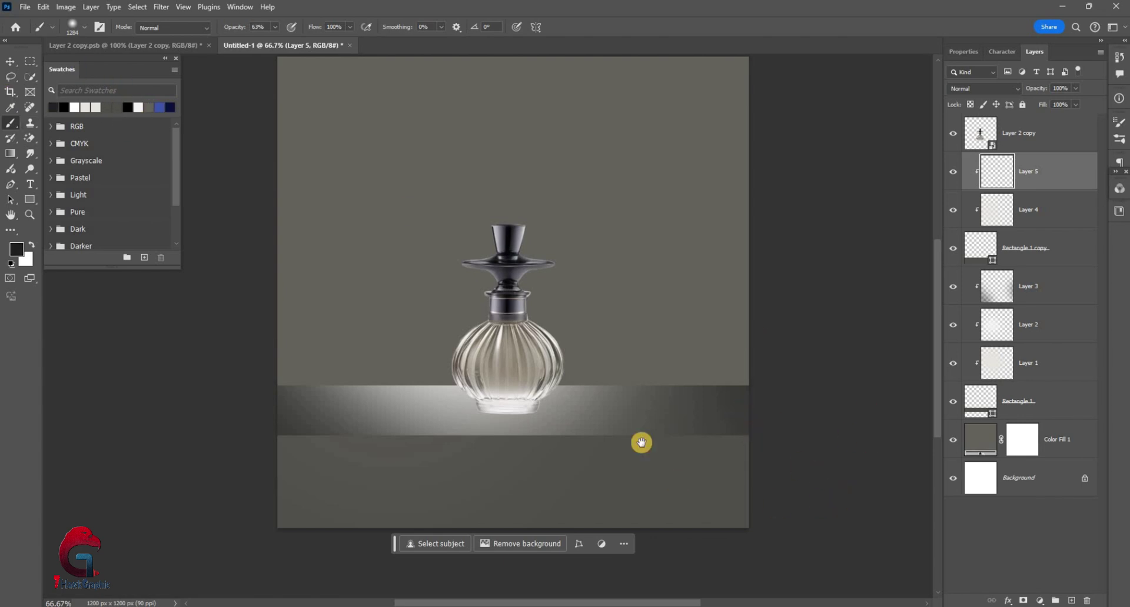
scroll(836, 386, down, 3)
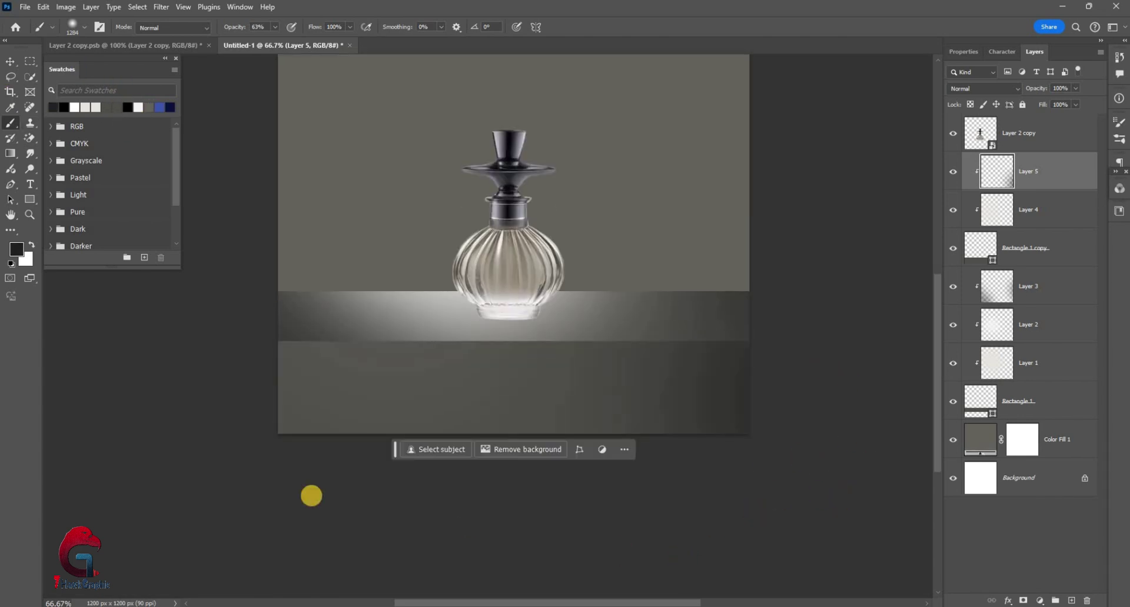
drag(502, 219, 541, 252)
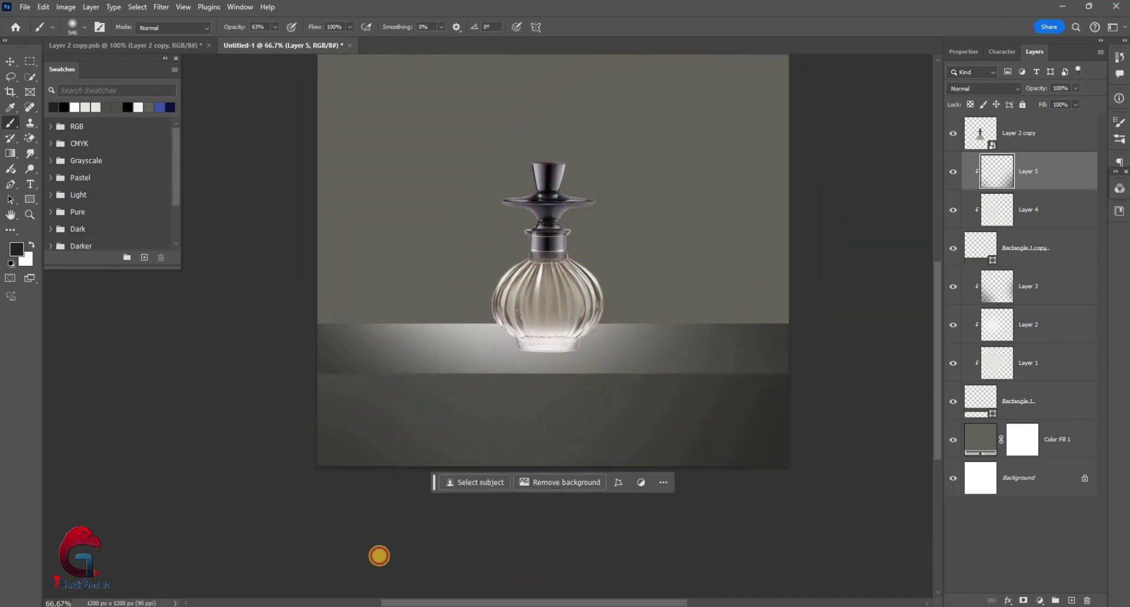
drag(436, 449, 396, 539)
drag(499, 302, 589, 248)
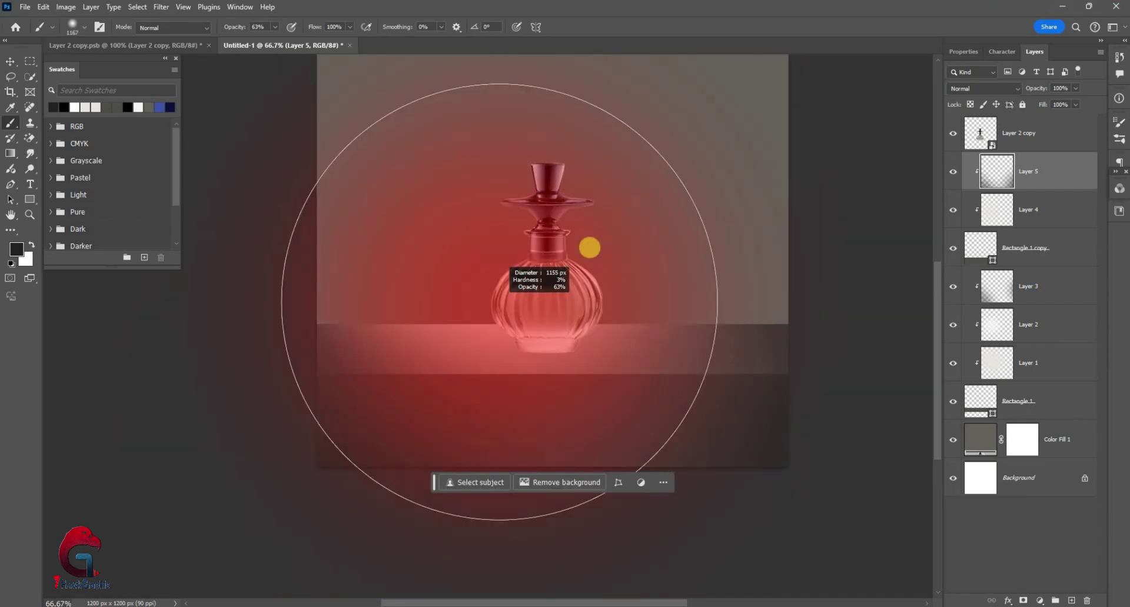
scroll(701, 383, up, 1)
click(10, 61)
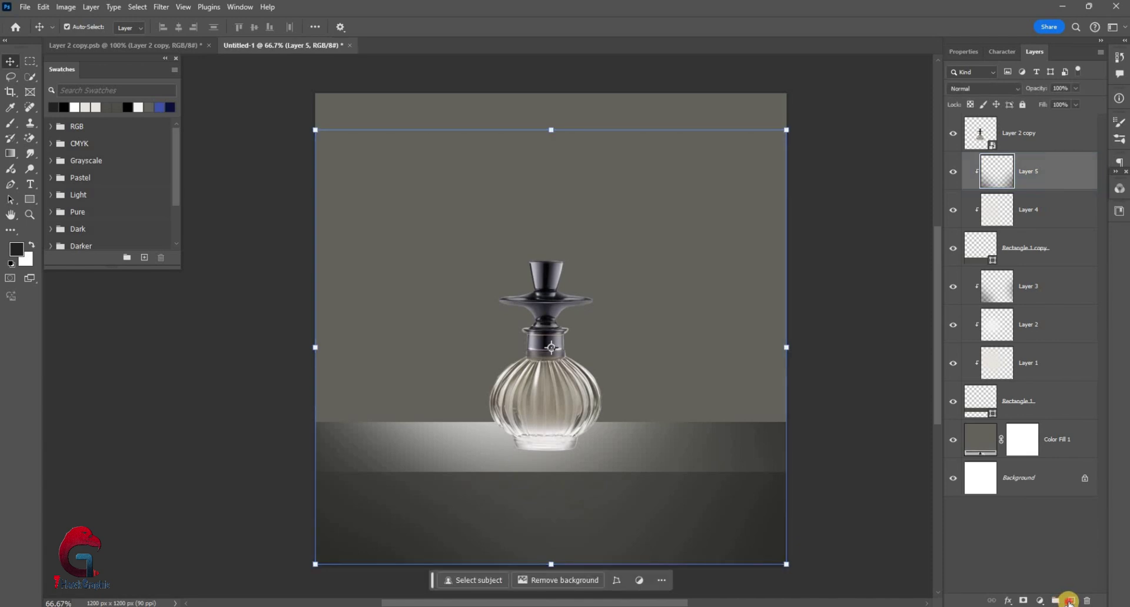
- Add Layer 6 and marquee a thin full-width strip along the ledge's front edge
key(ctrl+shift+alt+n)
click(30, 60)
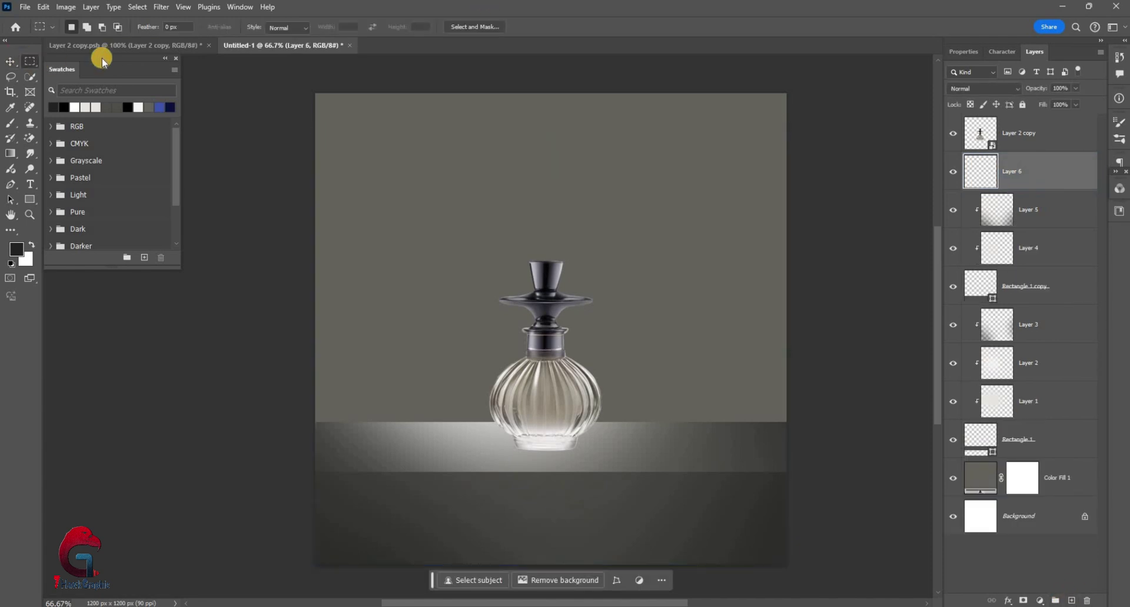
scroll(492, 340, up, 2)
scroll(382, 359, down, 3)
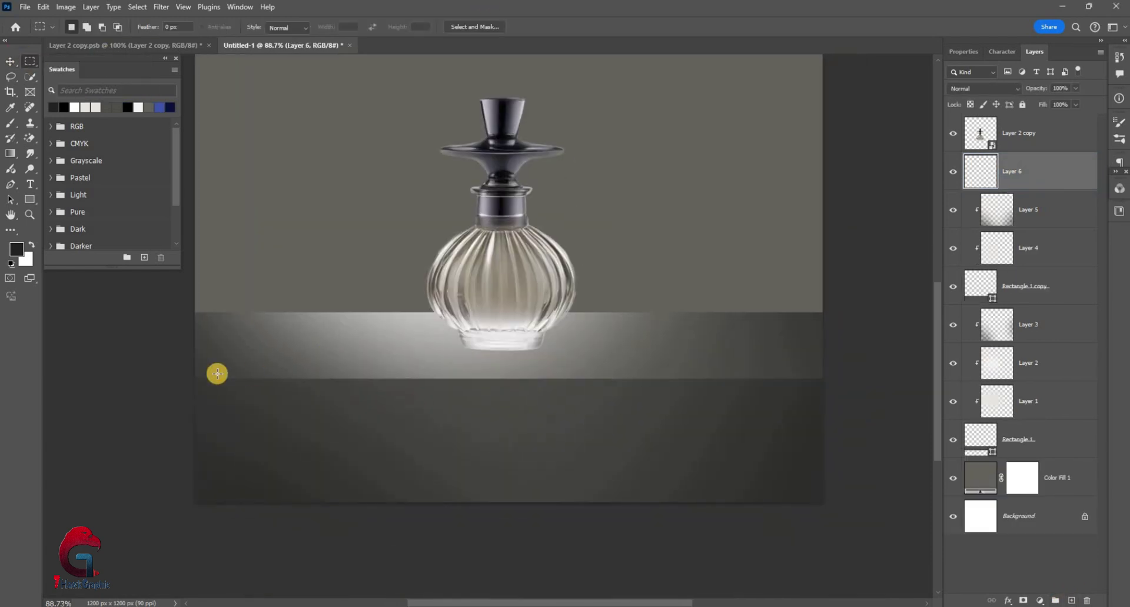
scroll(217, 374, up, 1)
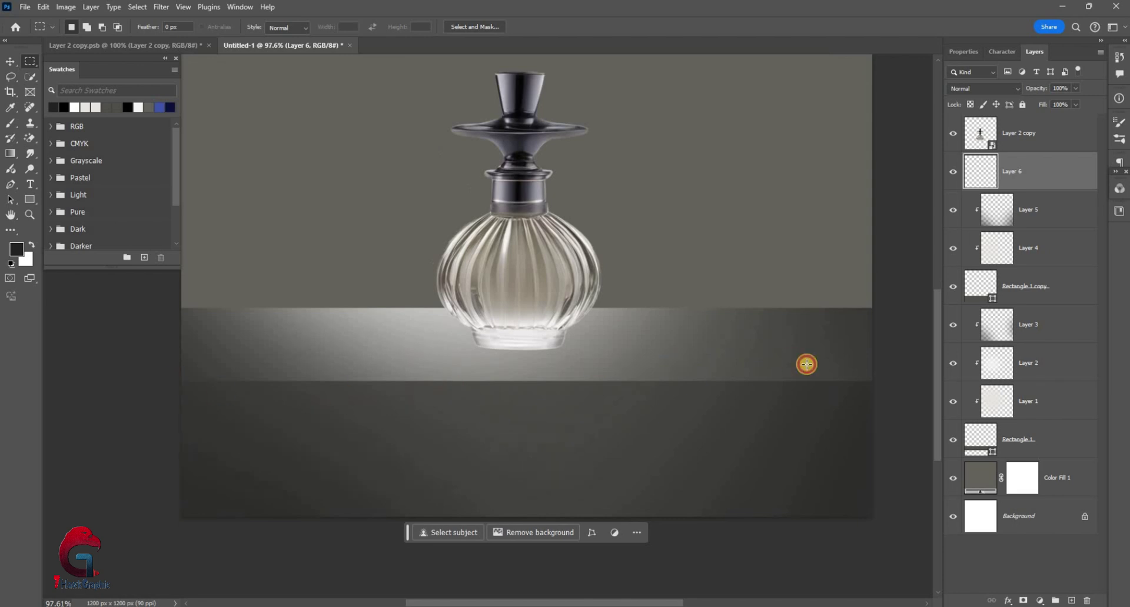
drag(182, 386, 873, 380)
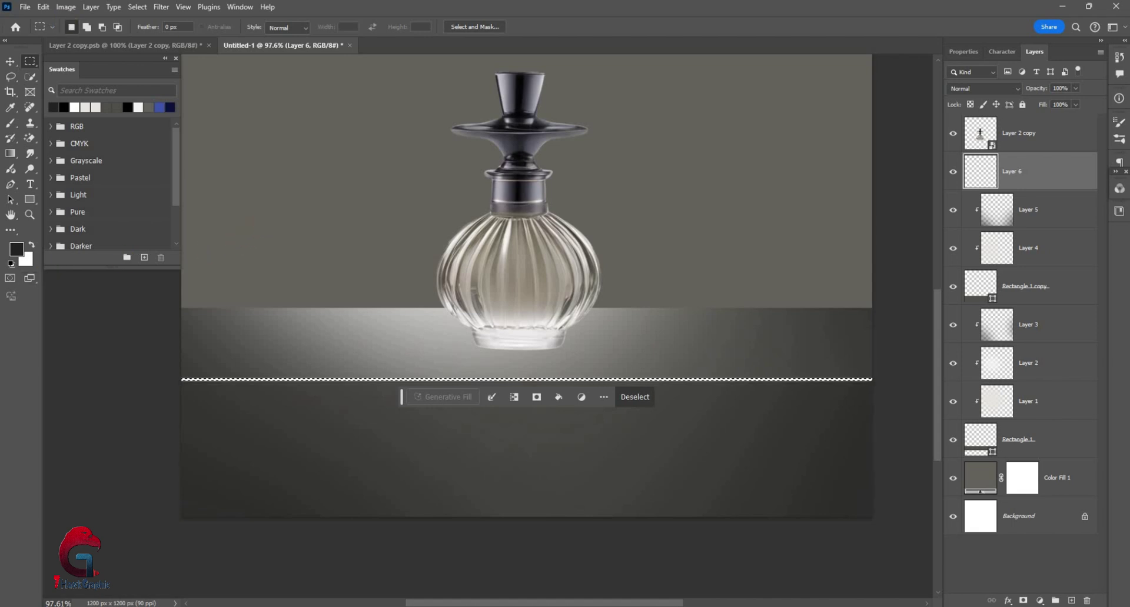
click(10, 61)
ctrl+click(1026, 133)
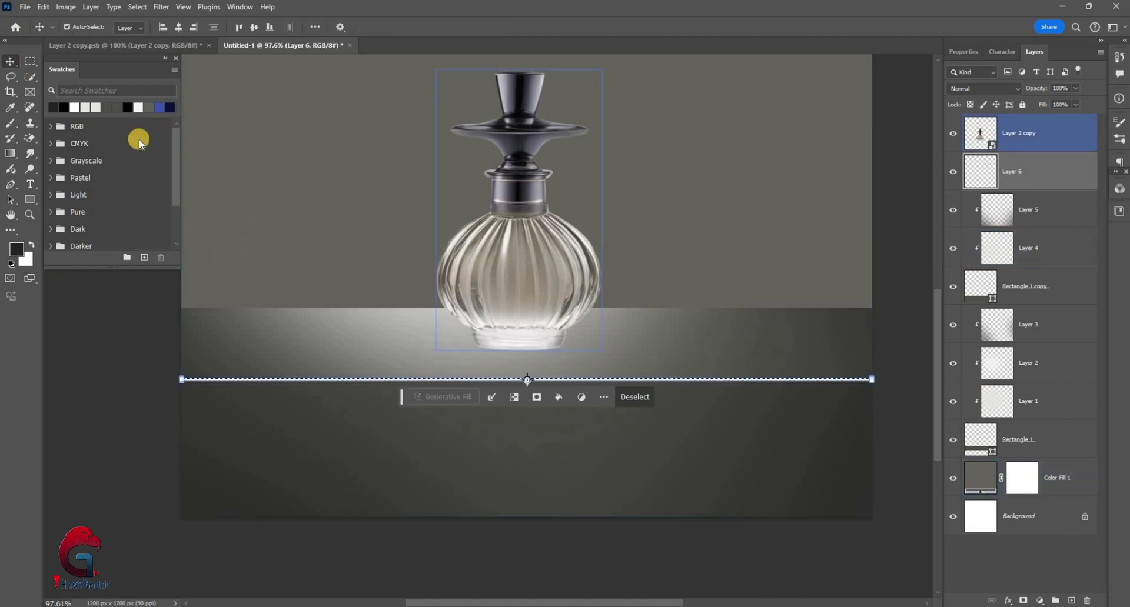
- Deselect and apply a Gaussian Blur of about 1 px radius to the highlight line
key(ctrl+d)
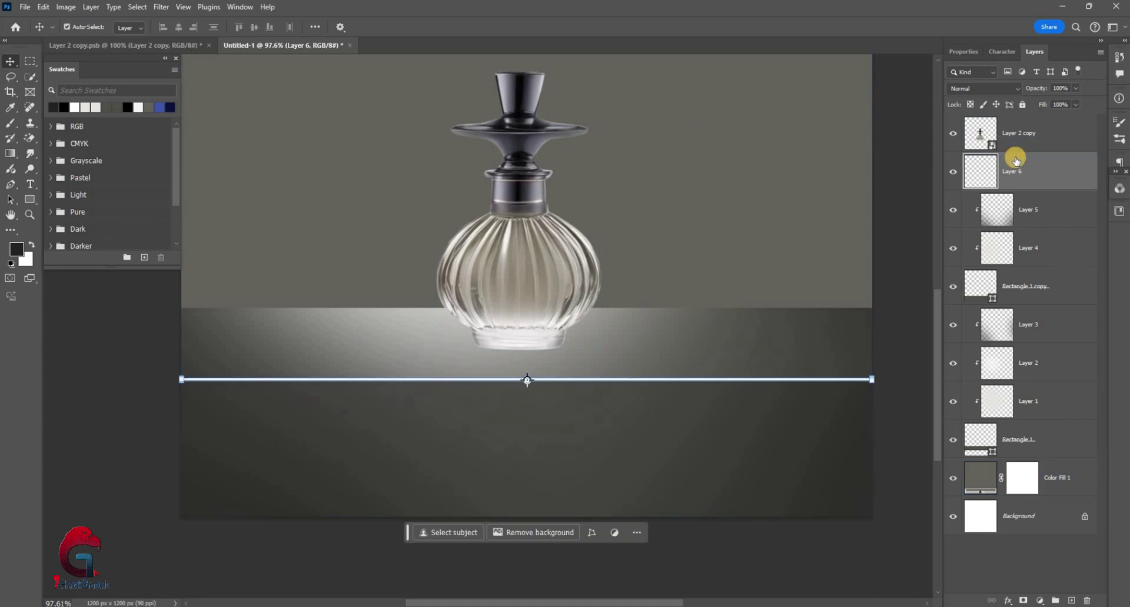
right_click(1051, 404)
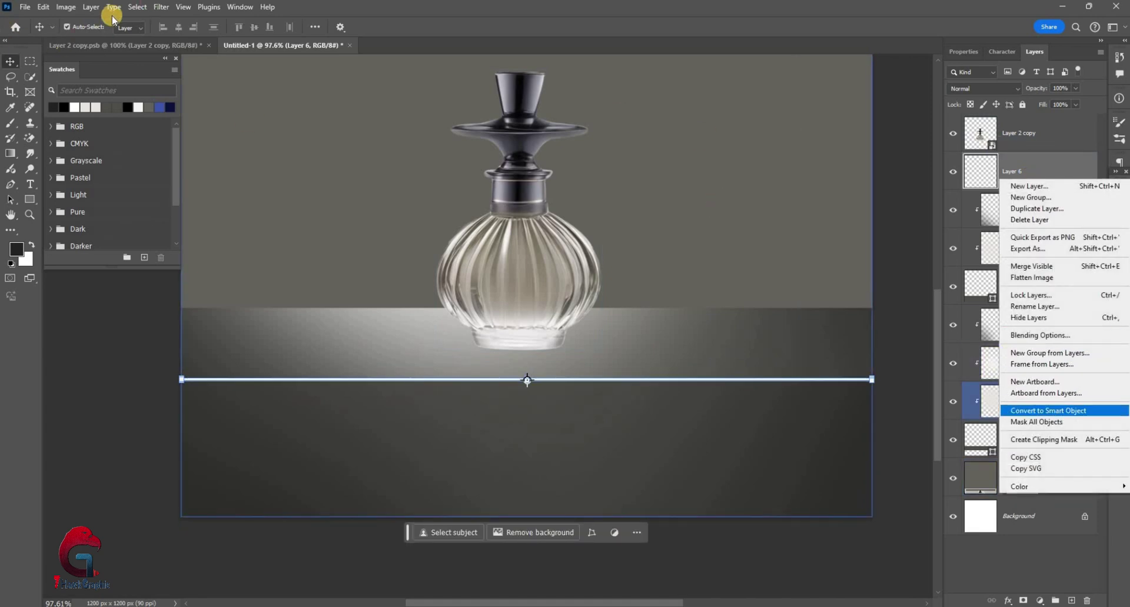
key(Escape)
key(alt+t)
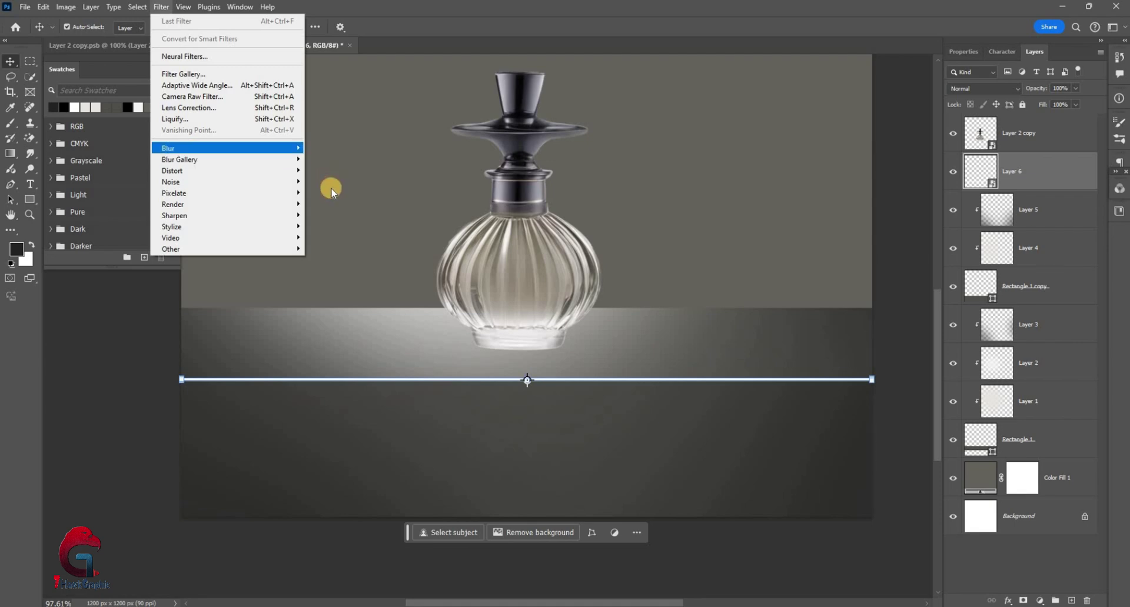
key(Return)
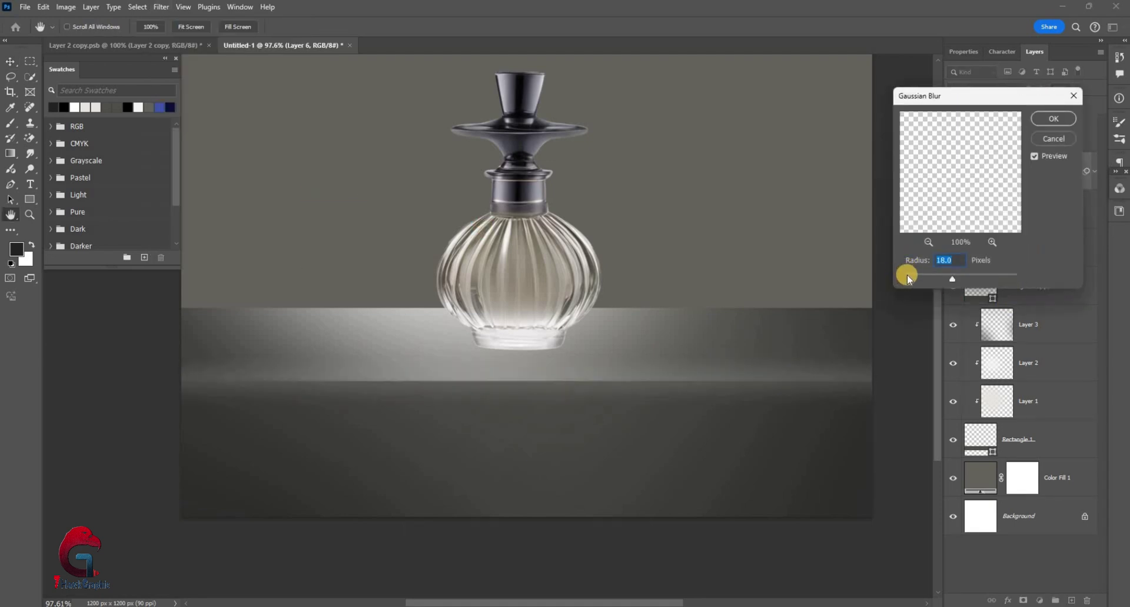
drag(913, 279, 916, 279)
text(1)
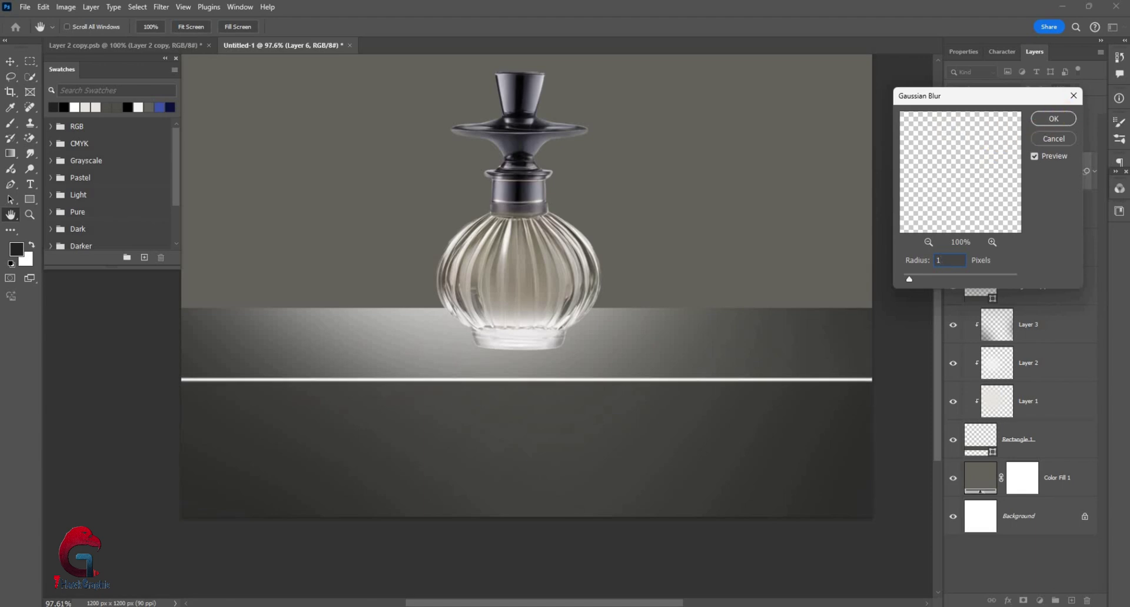
click(1053, 118)
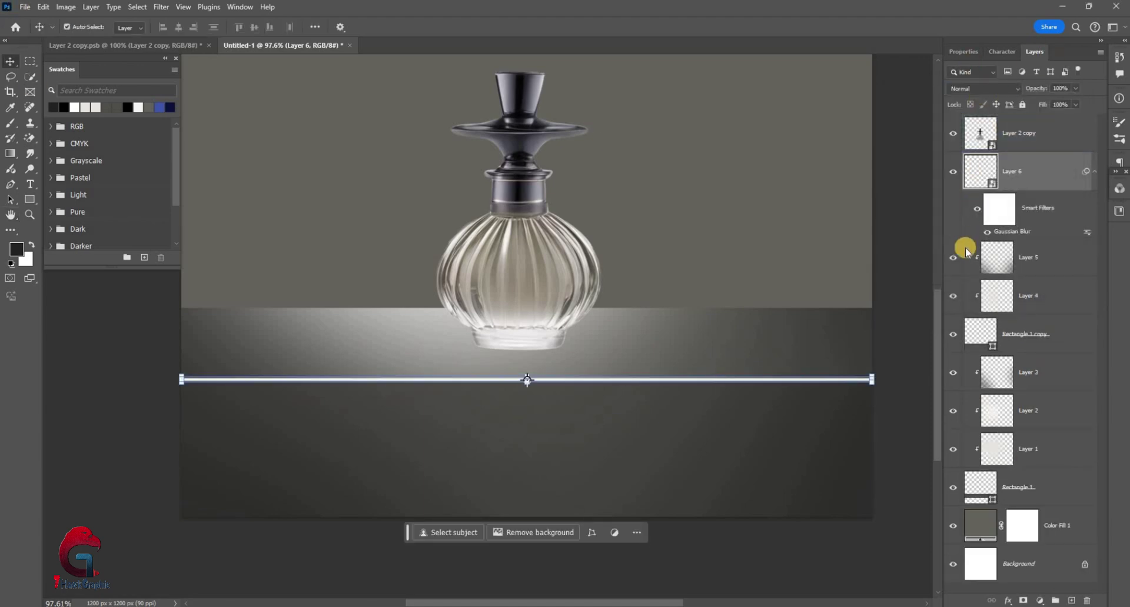
- Set Layer 6 to Overlay blend mode at 48% opacity
click(984, 89)
key(Return)
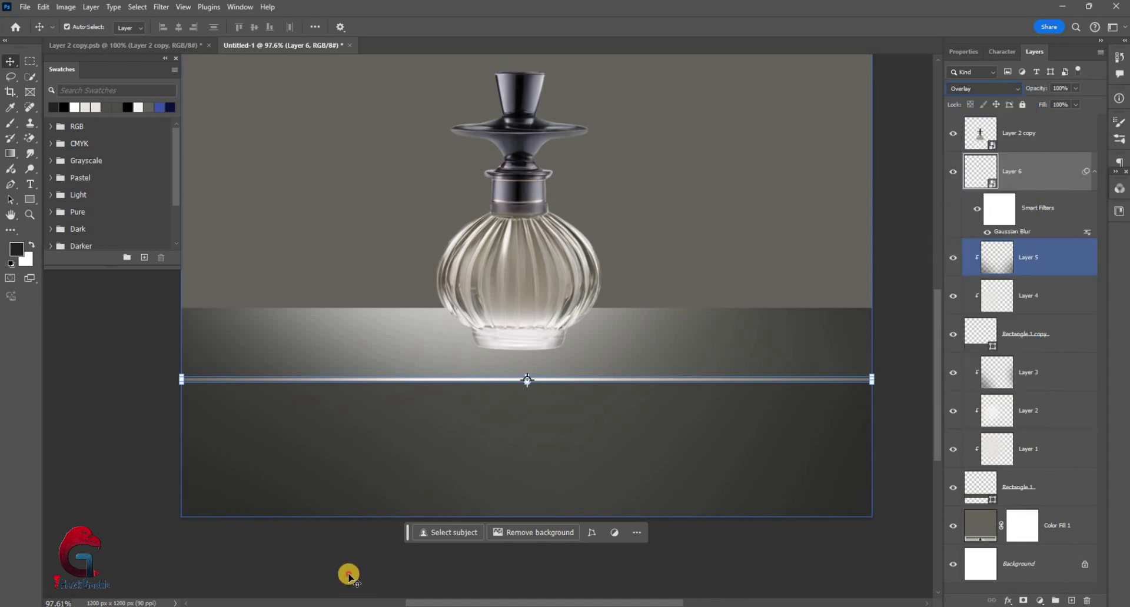
click(350, 577)
click(1012, 171)
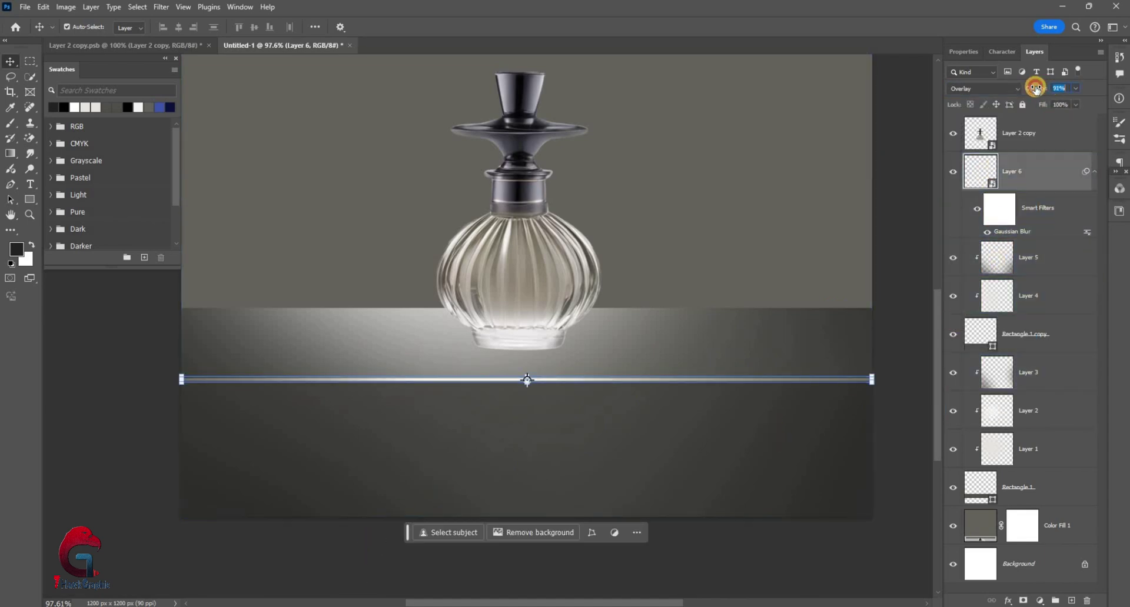
drag(1035, 88, 1024, 90)
click(952, 132)
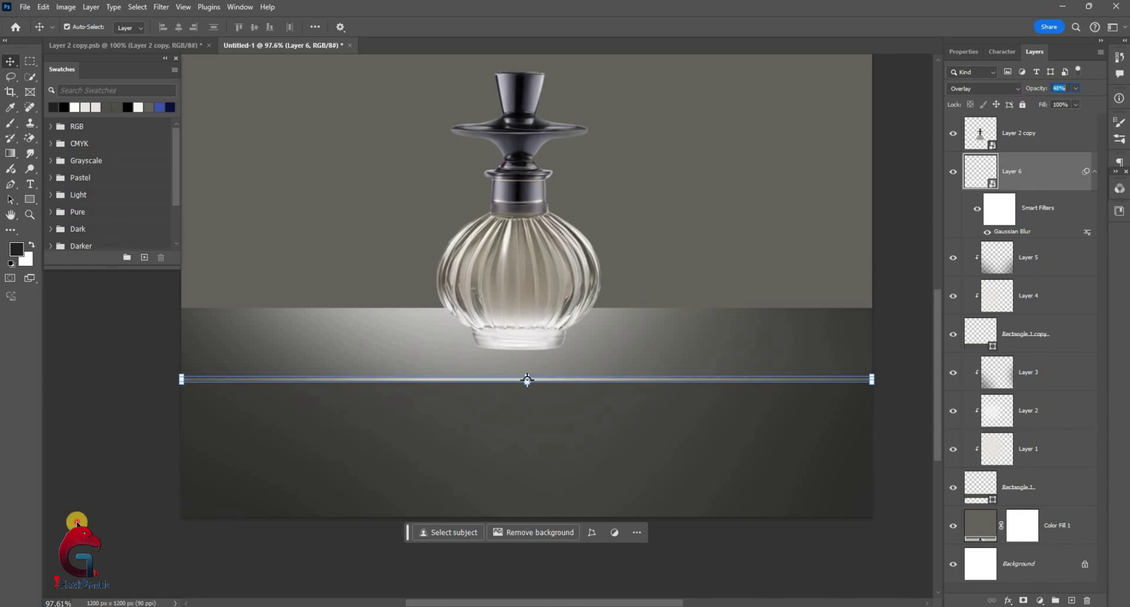
- Brush black on a layer mask to fade out part of the highlight line
scroll(553, 476, down, 3)
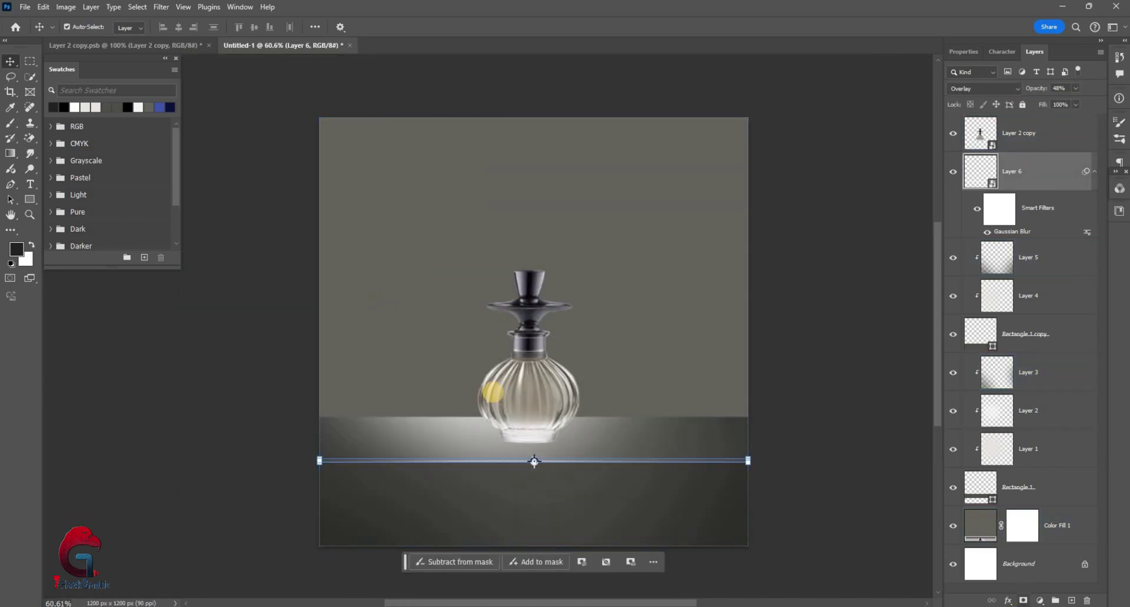
key(b)
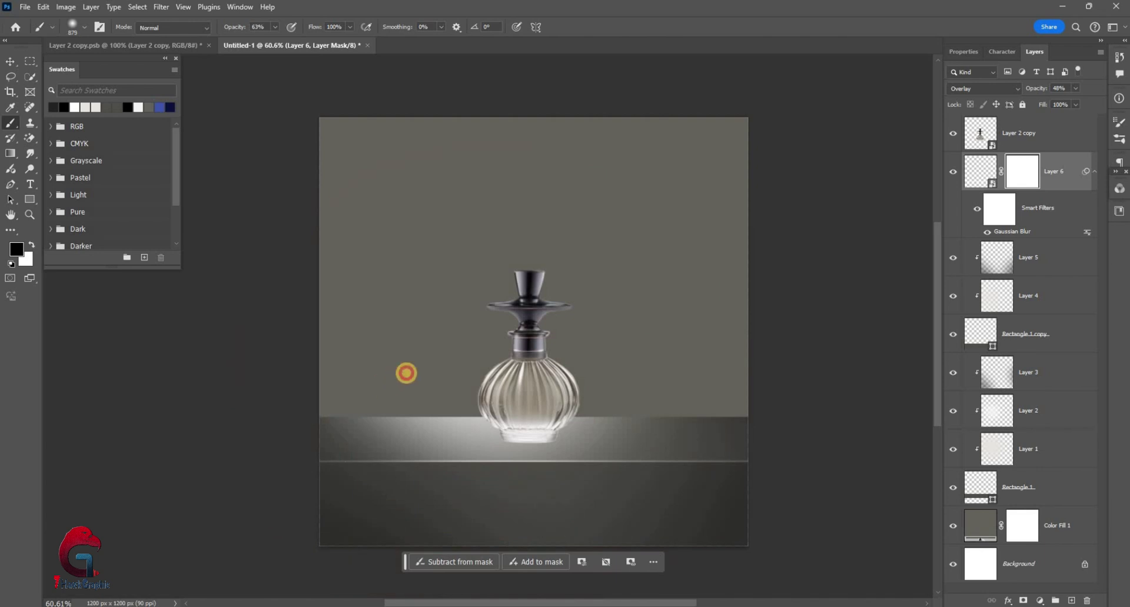
drag(406, 373, 782, 422)
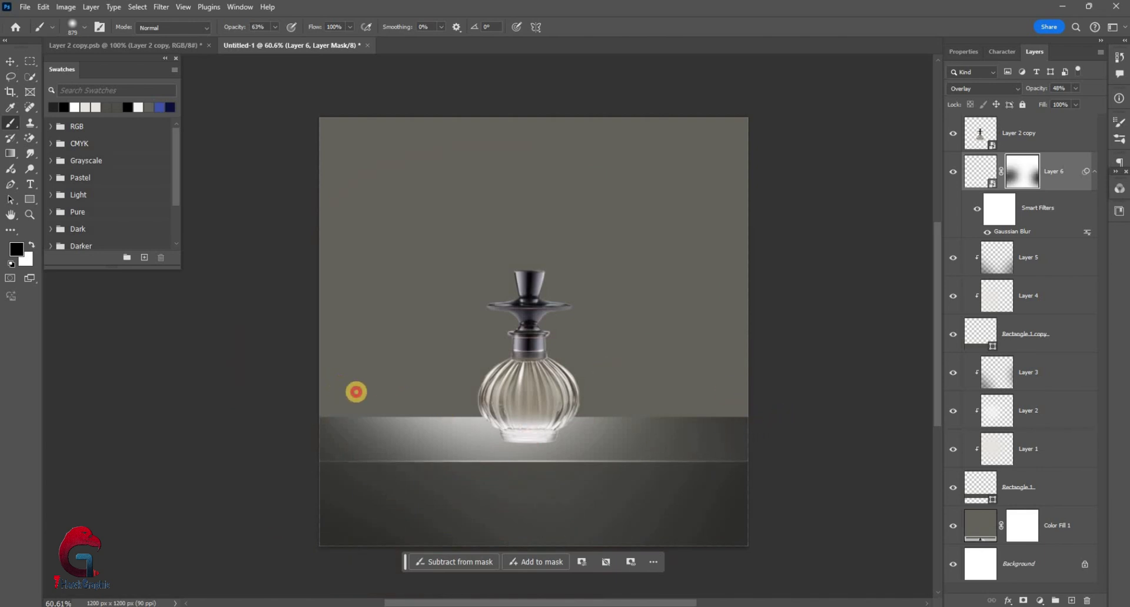
scroll(655, 470, up, 2)
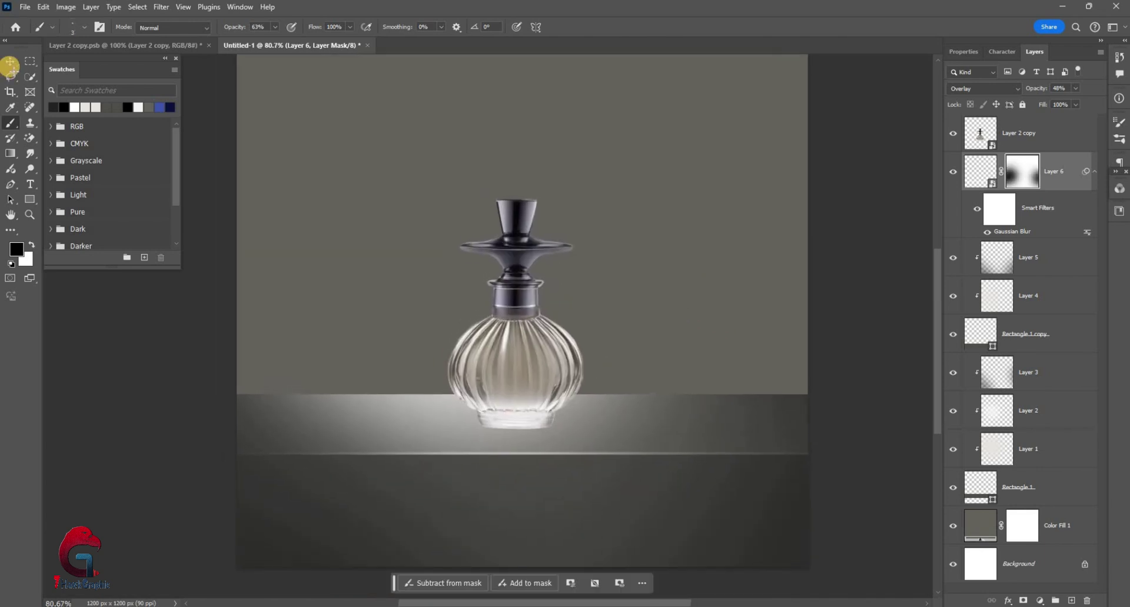
key(v)
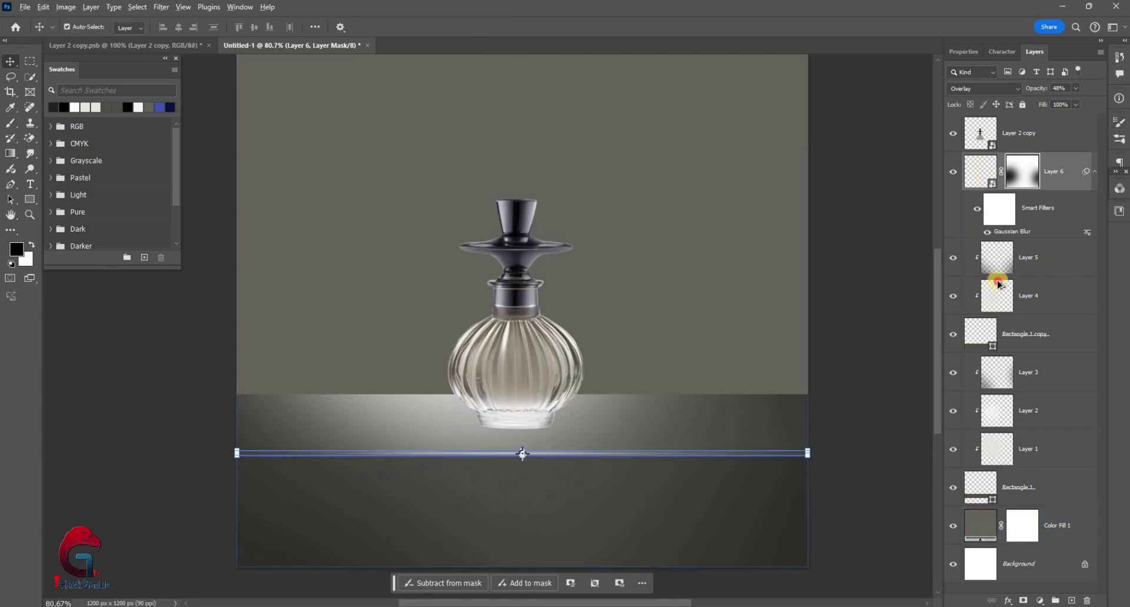
- Duplicate the ledge highlight line and nudge the copy up onto the ledge's top edge
drag(998, 284, 1001, 356)
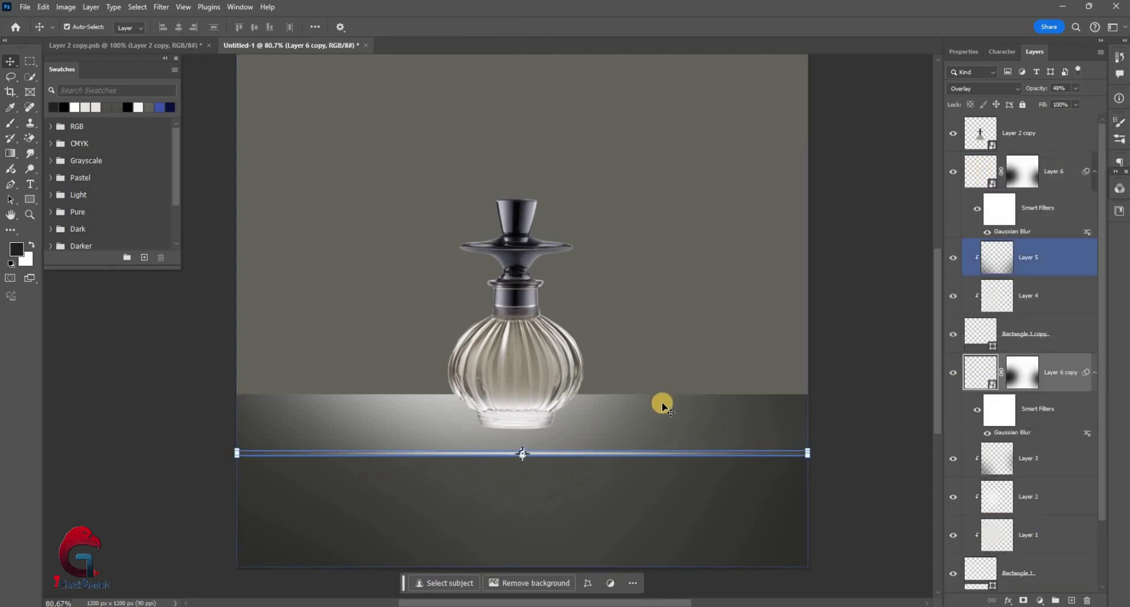
key(shift+Up)
key(shift+Up)
key(shift+Up)
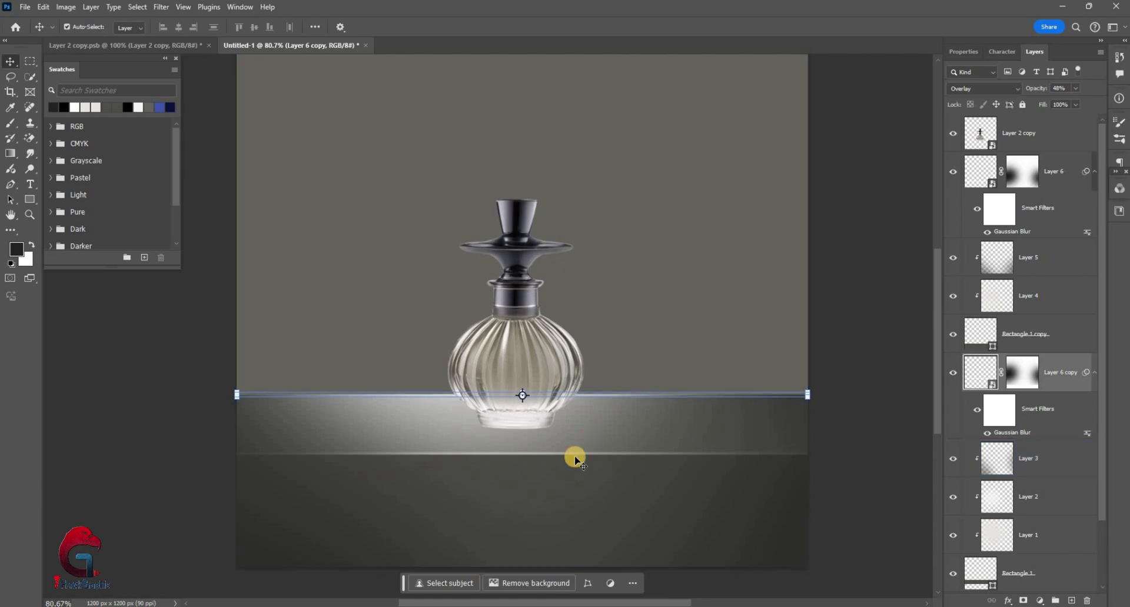
click(550, 493)
click(989, 371)
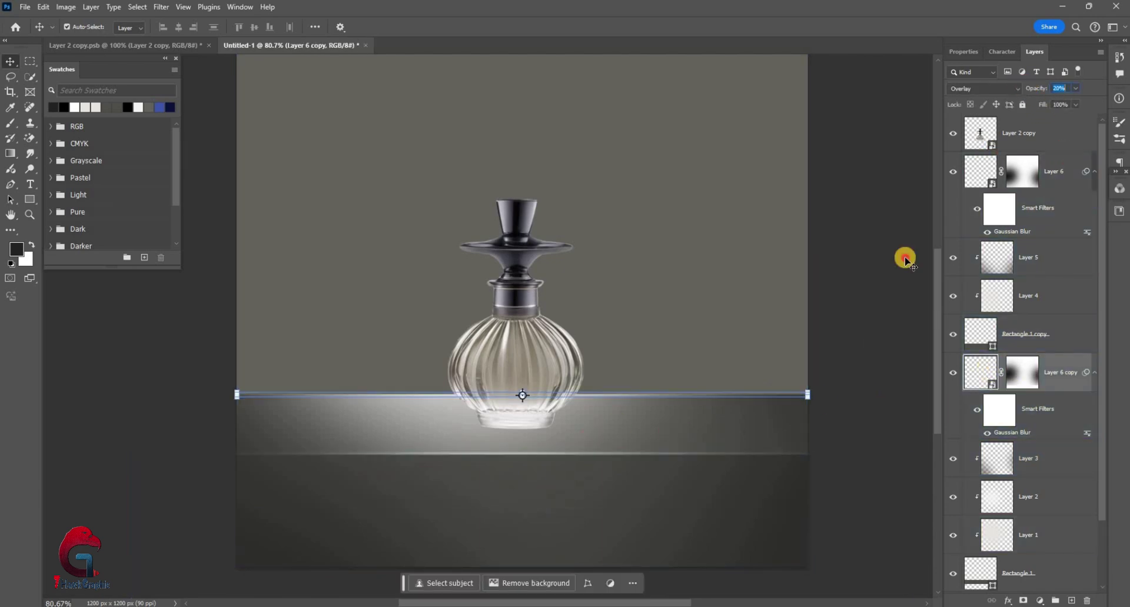
click(550, 471)
key(ctrl+minus)
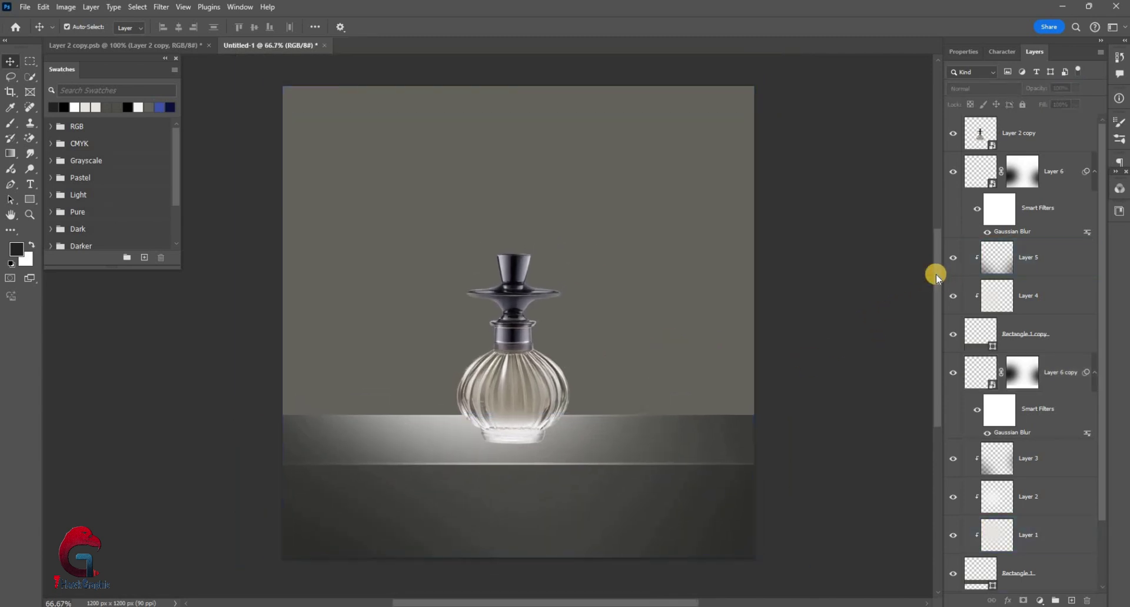
- Group the highlight and ledge layers into Group 1
click(980, 173)
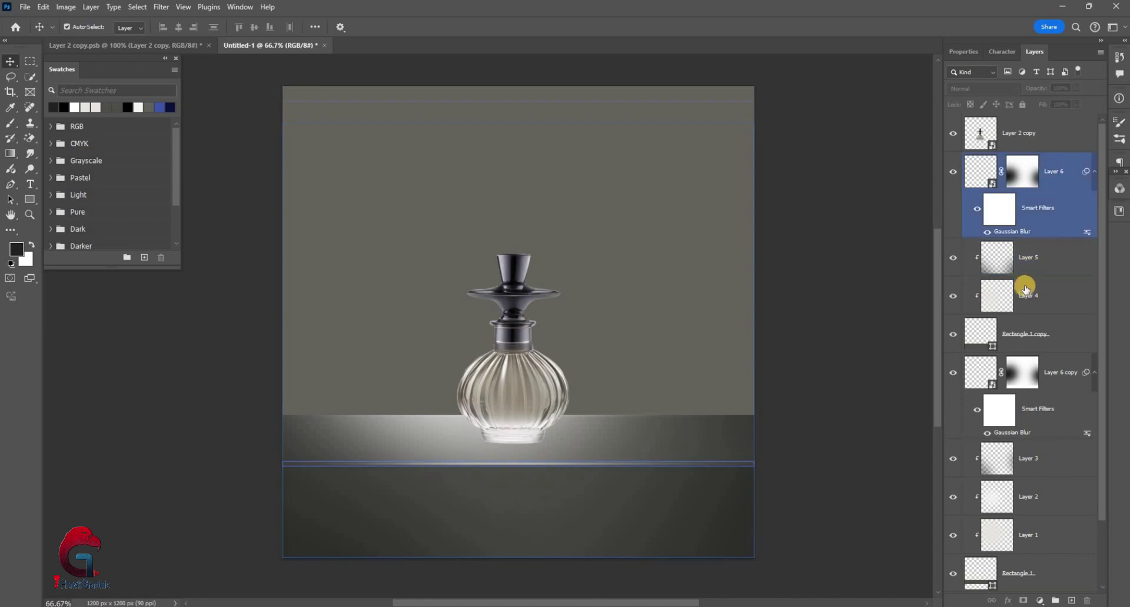
click(1025, 289)
scroll(1027, 412, down, 2)
shift+click(1027, 496)
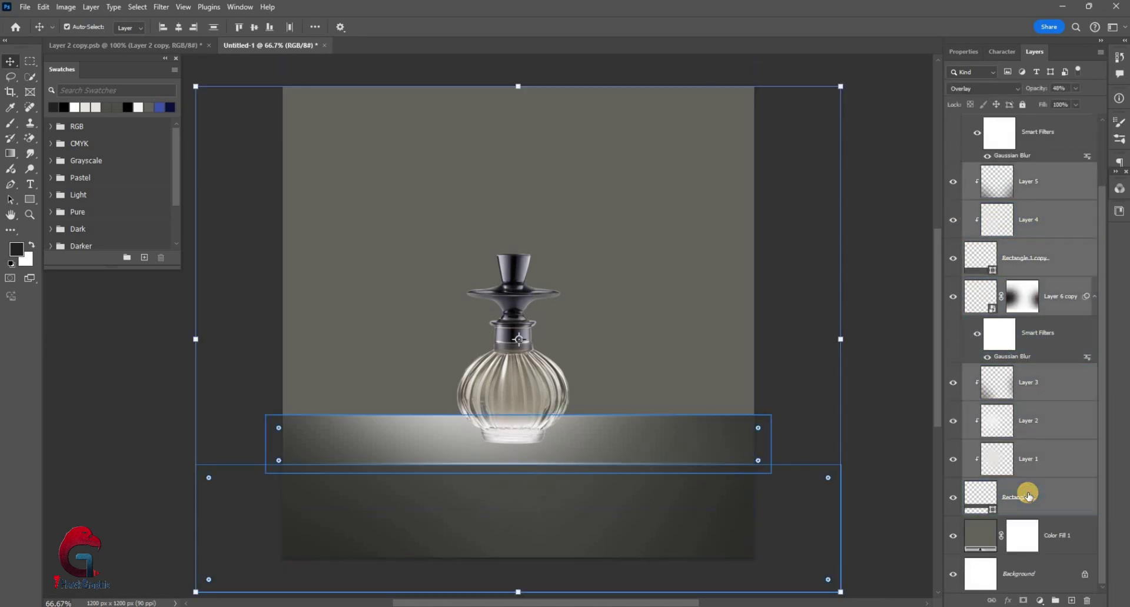
key(ctrl+g)
- Scale the bottle up to about 112.6%, shift it right, then add an empty layer above the group
key(alt+bracketright)
key(ctrl+t)
drag(540, 353, 577, 395)
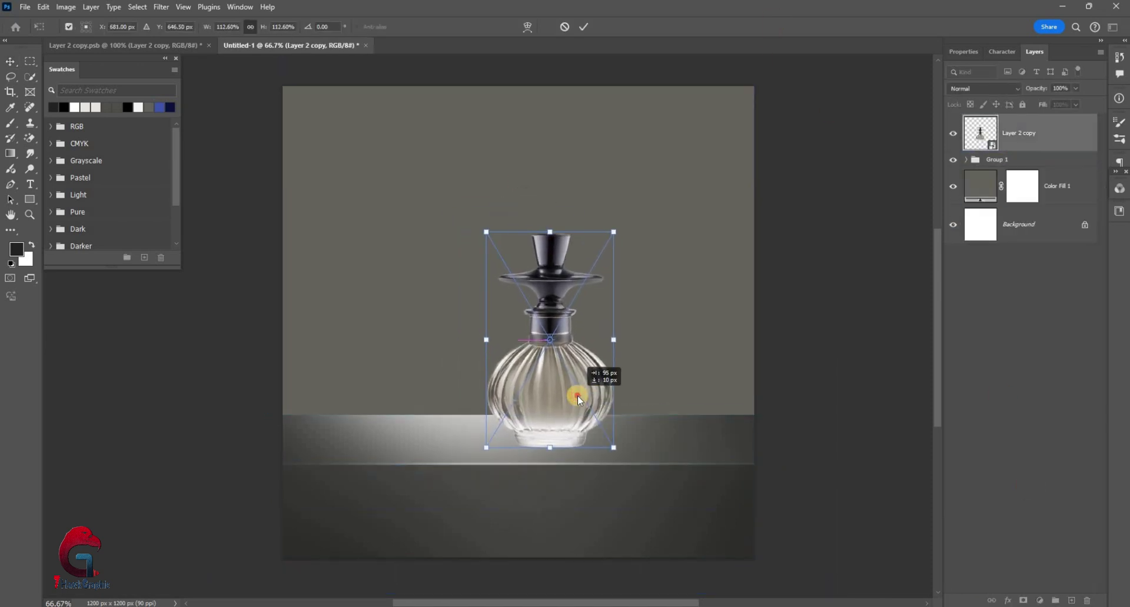
key(Return)
key(alt+bracketleft)
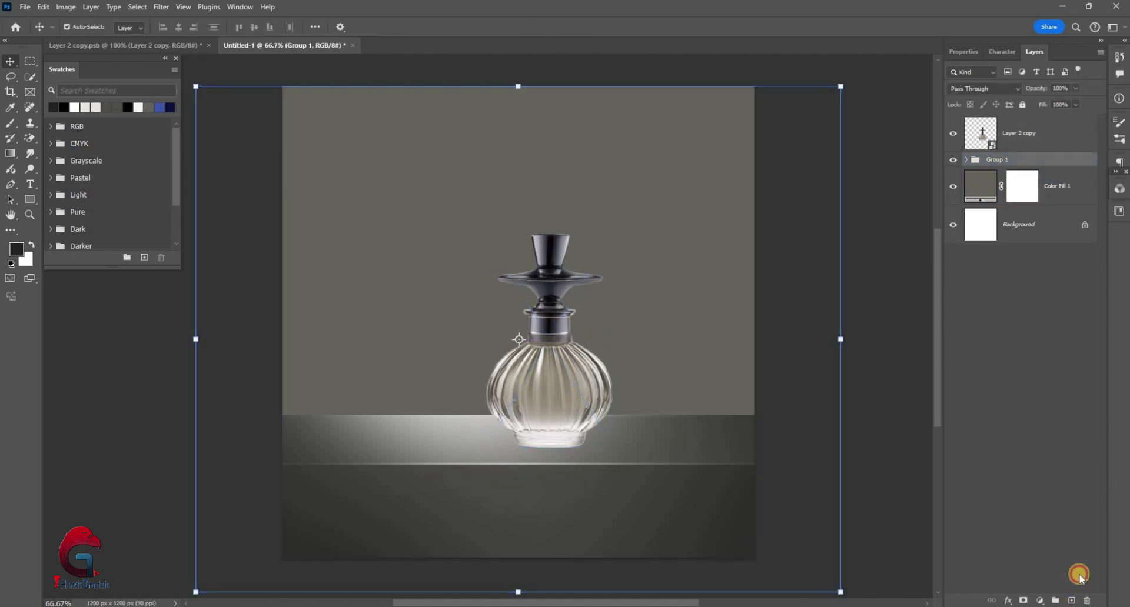
key(ctrl+shift+alt+n)
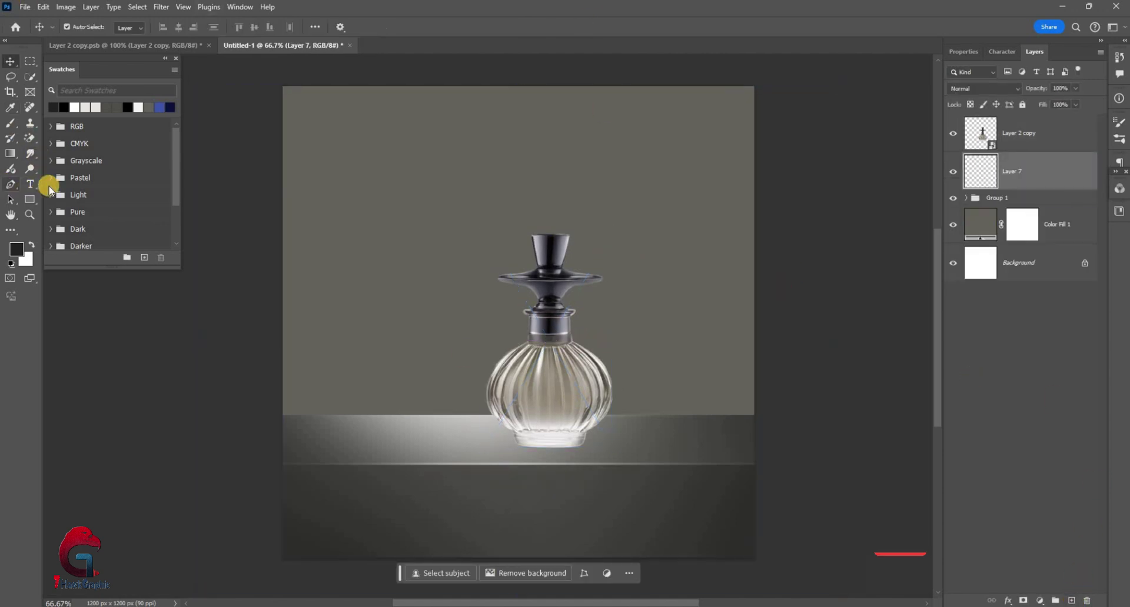
- Draw a dark charcoal pen shape covering the canvas's right side, its edge slanting through the bottle
click(50, 186)
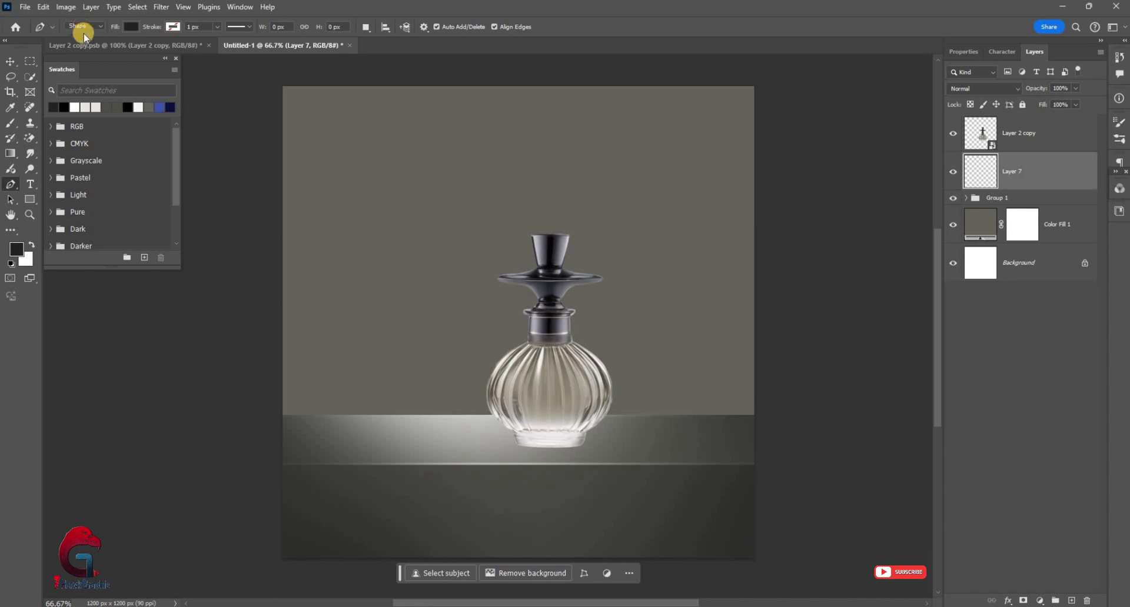
click(84, 30)
click(124, 33)
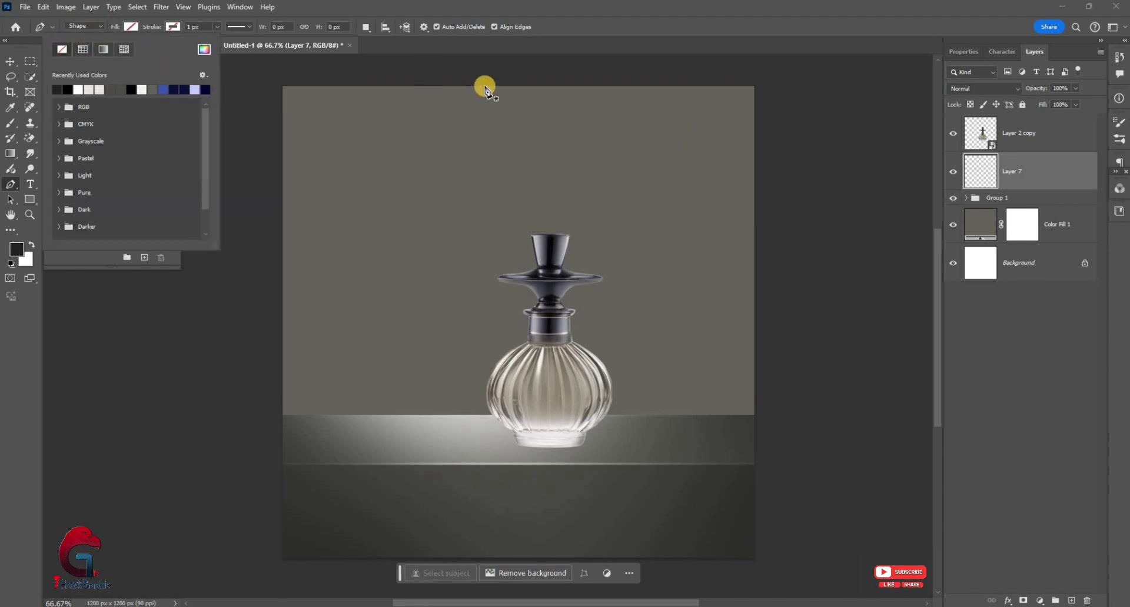
click(649, 406)
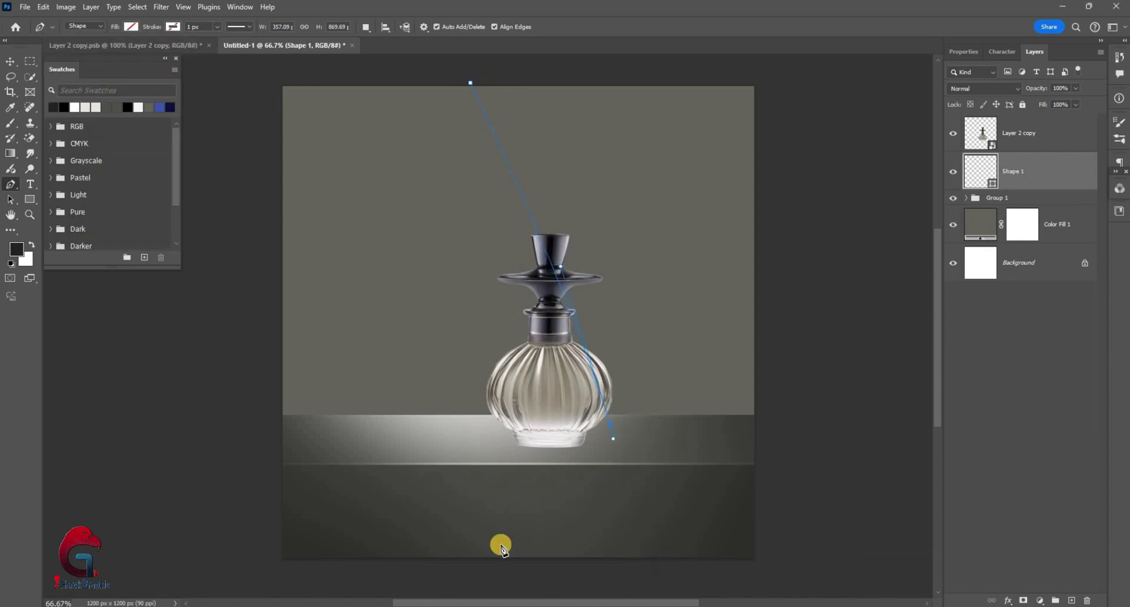
drag(596, 466, 411, 453)
scroll(502, 337, down, 4)
scroll(628, 436, up, 4)
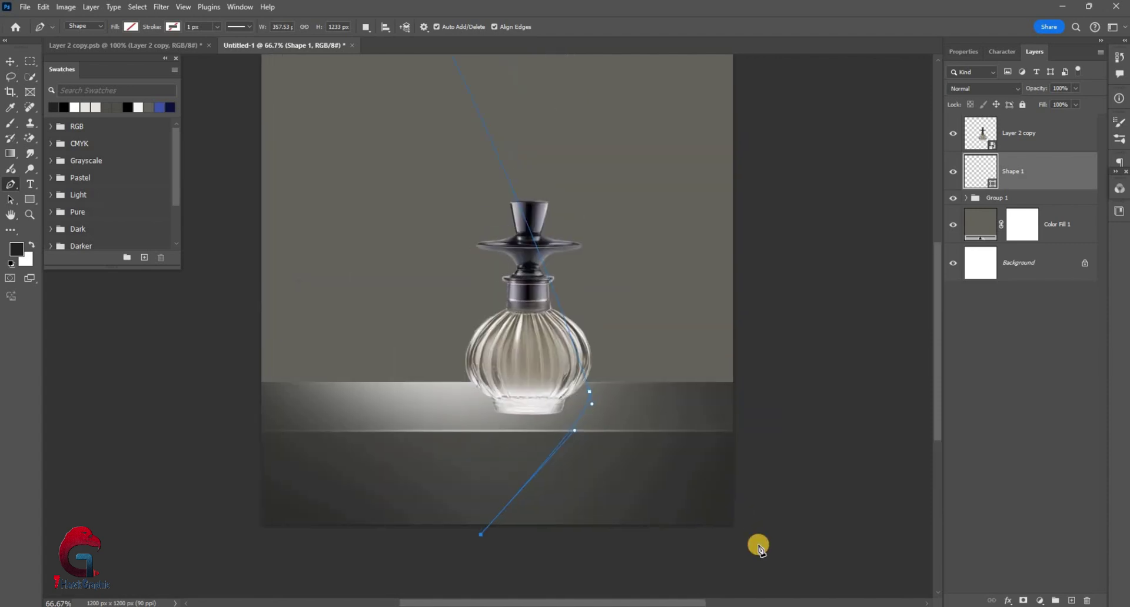
click(741, 546)
click(738, 56)
click(449, 62)
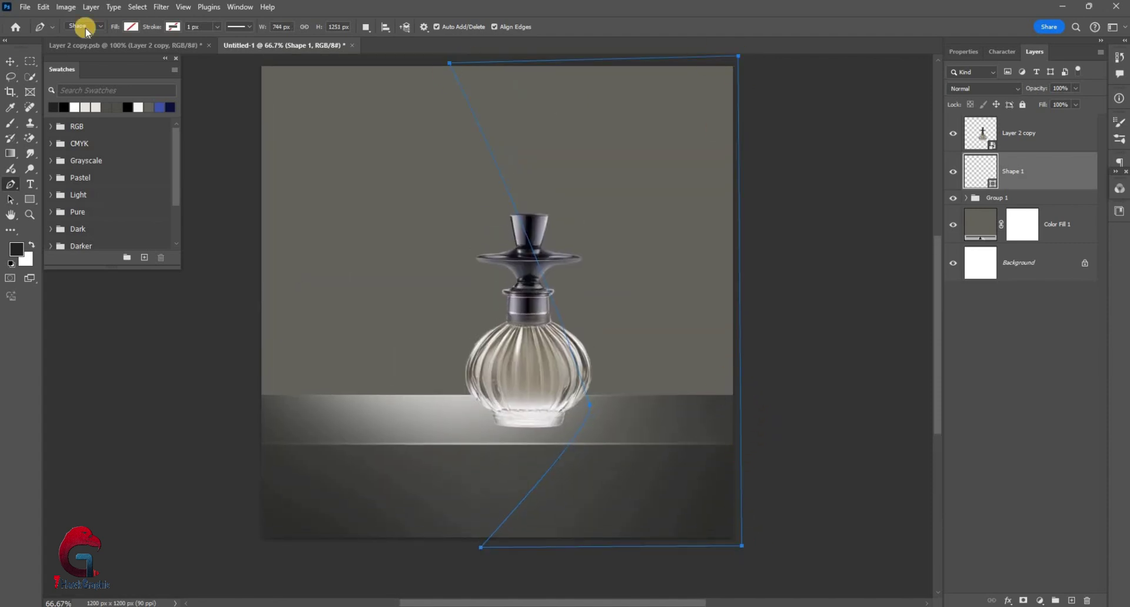
click(131, 26)
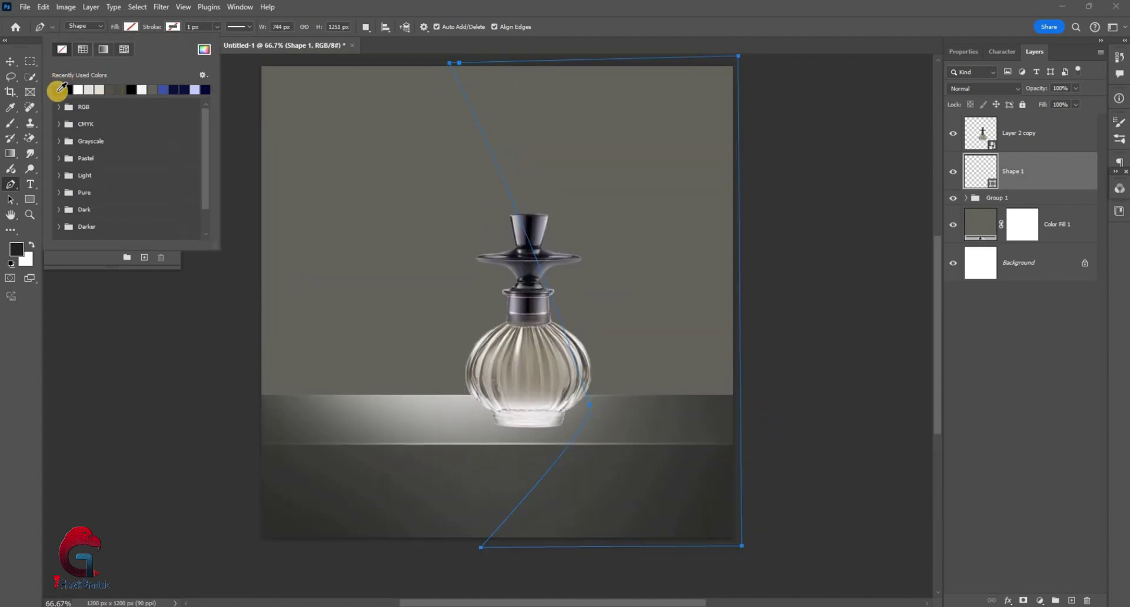
click(11, 70)
- Add a new empty layer clipped to the dark backdrop shape, Shape 1
key(v)
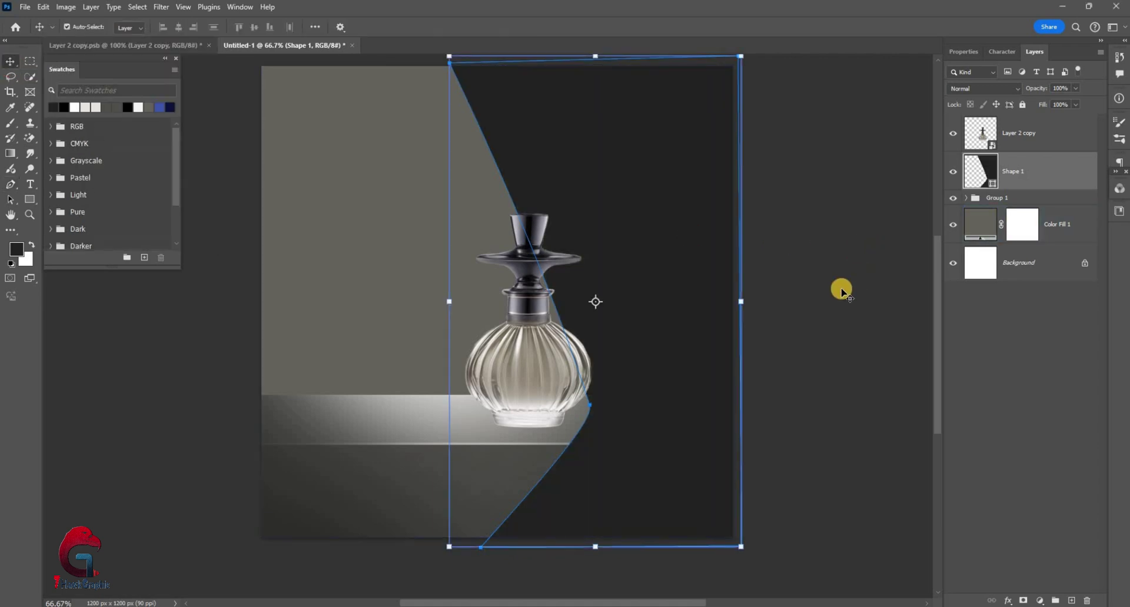
key(ctrl+shift+alt+n)
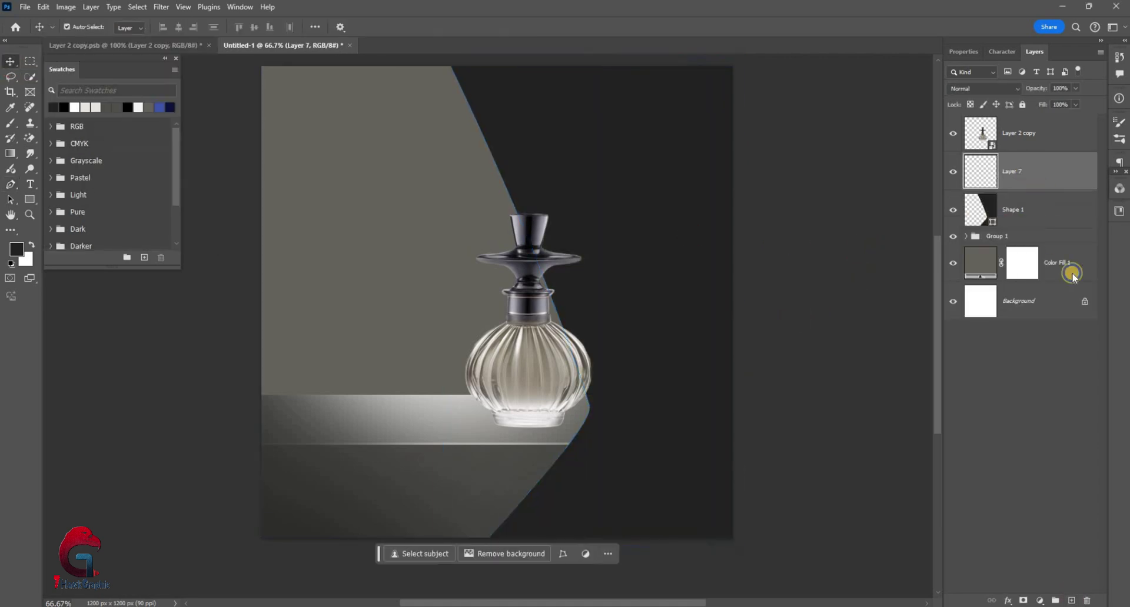
right_click(1035, 172)
key(Return)
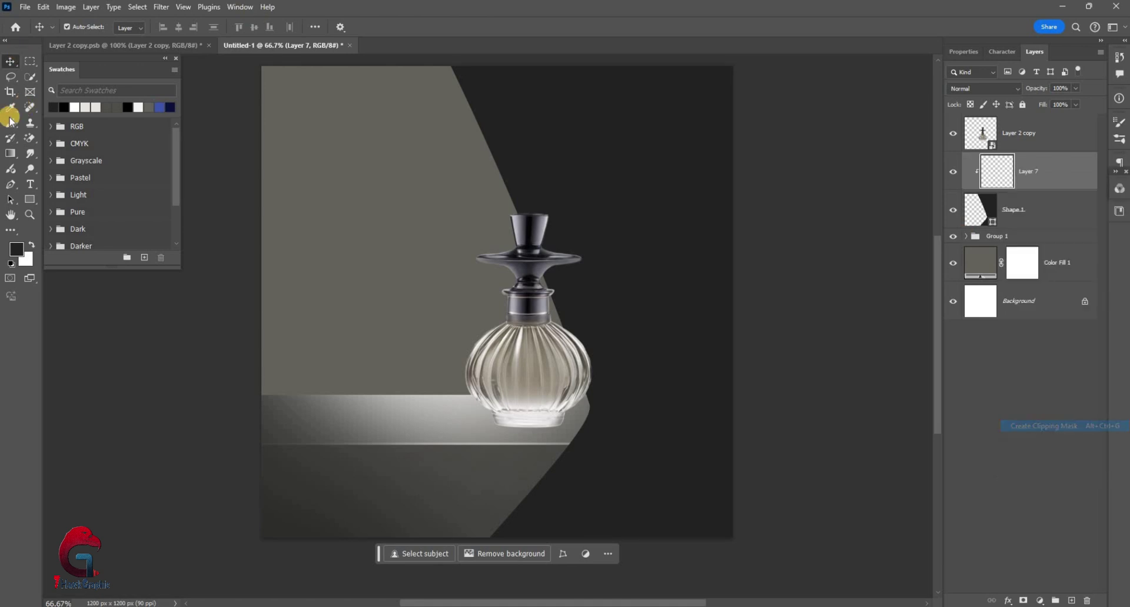
- Pen-draw a narrow streak from the canvas top past the bottle, filled with wall-sampled grey
key(p)
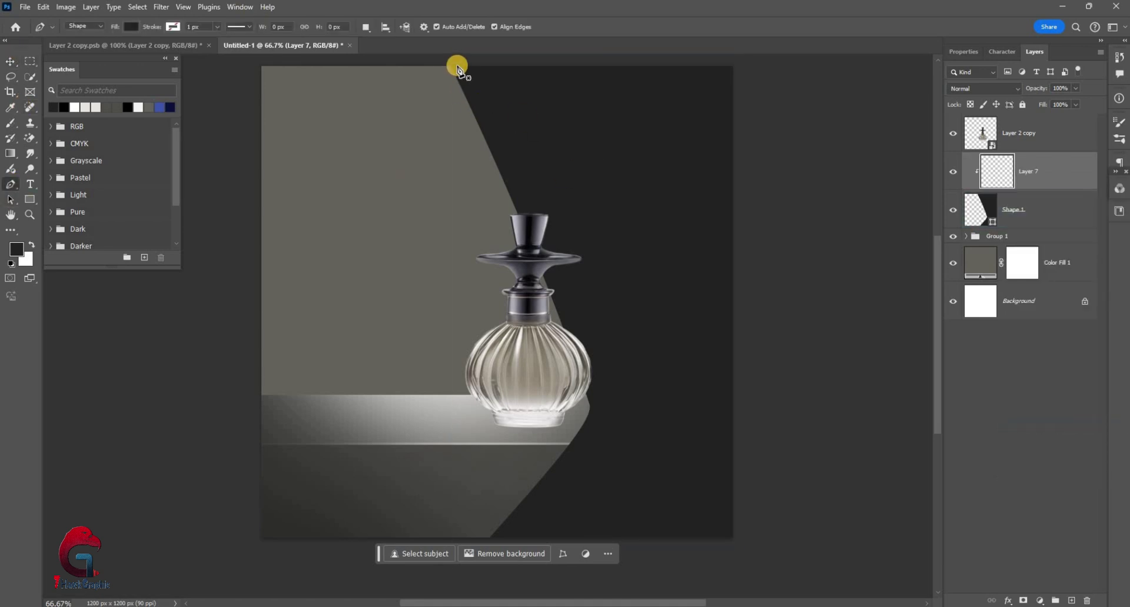
click(455, 61)
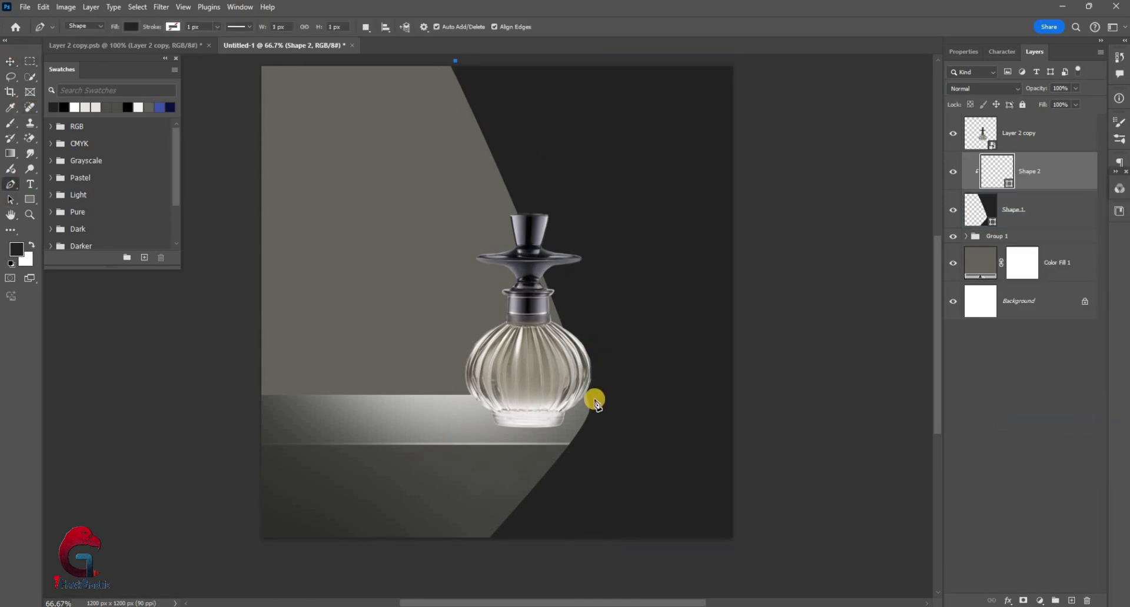
drag(594, 406, 594, 425)
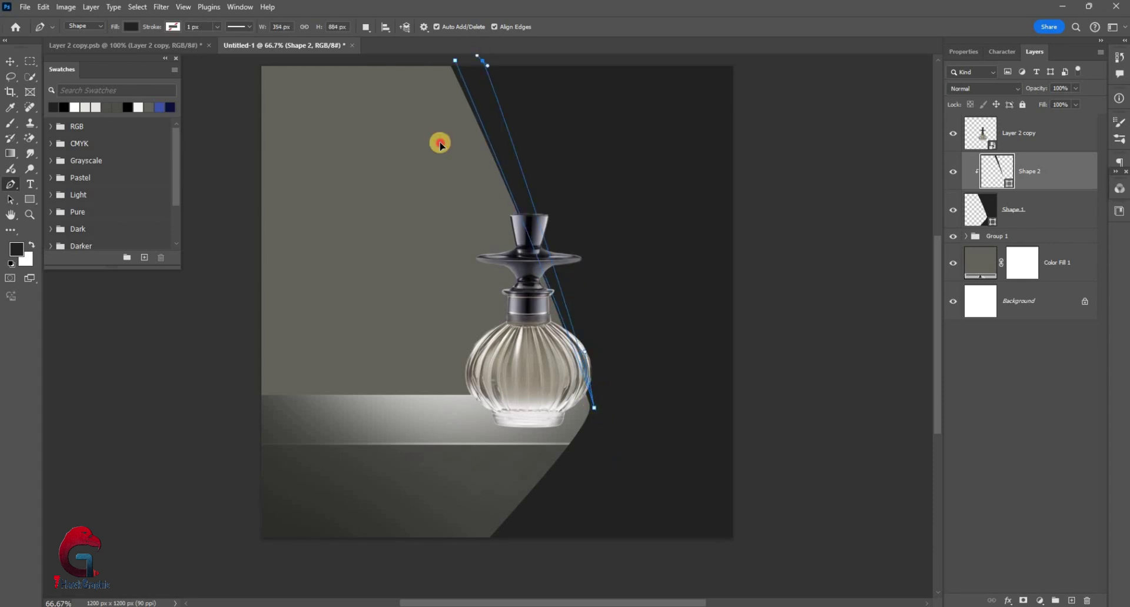
scroll(441, 144, up, 5)
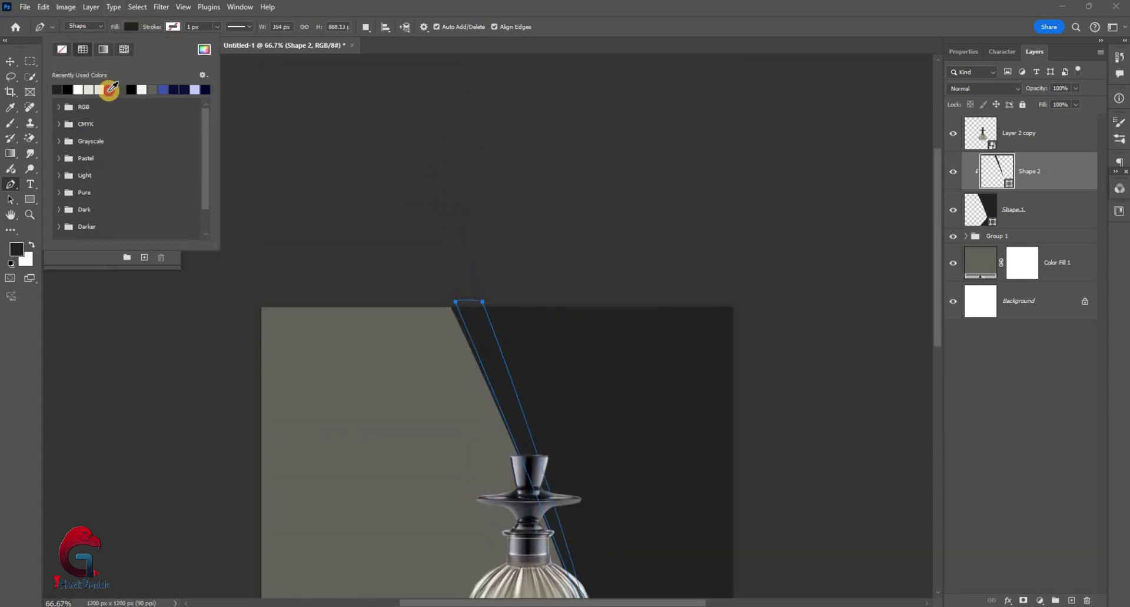
click(7, 63)
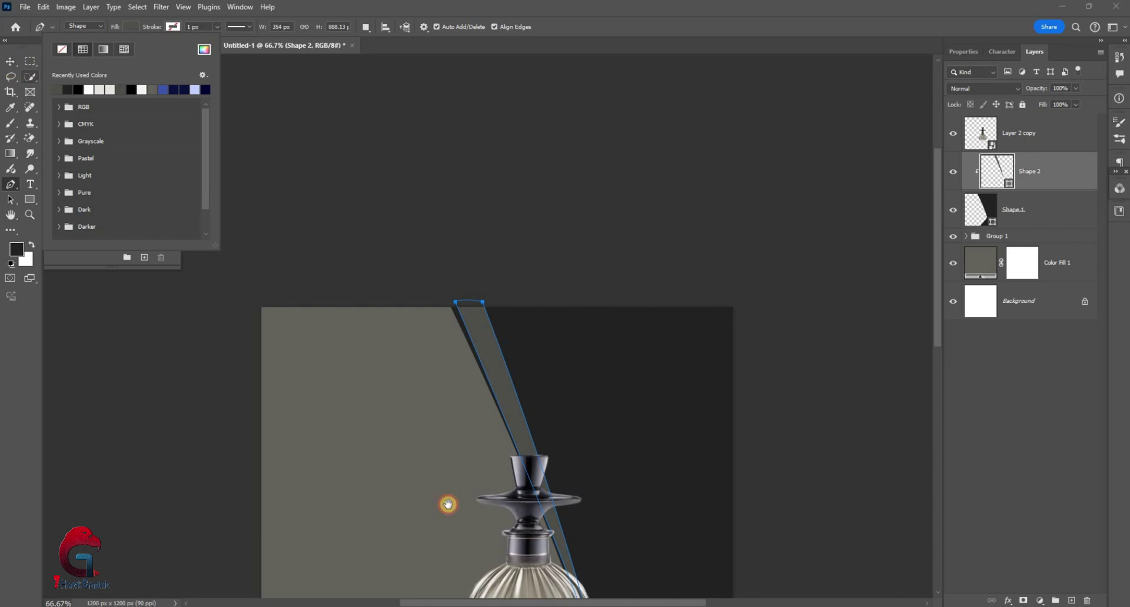
key(v)
drag(448, 504, 504, 307)
click(1053, 262)
- Convert the streak to a smart object, soften it with Gaussian Blur, and add a clipped layer above Shape 1
click(1035, 209)
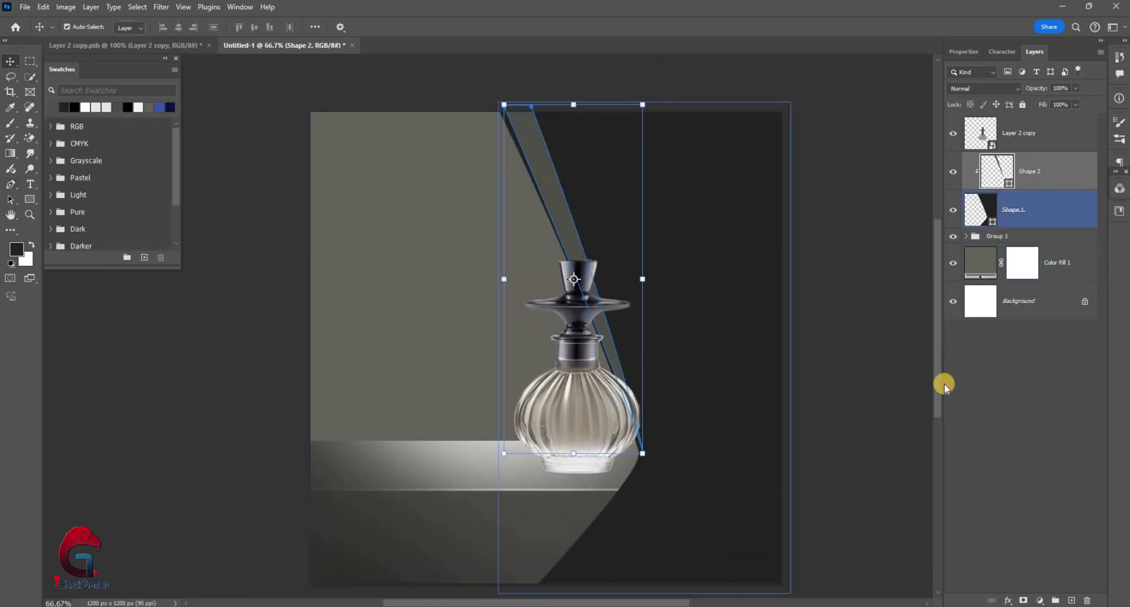
right_click(1033, 171)
click(953, 347)
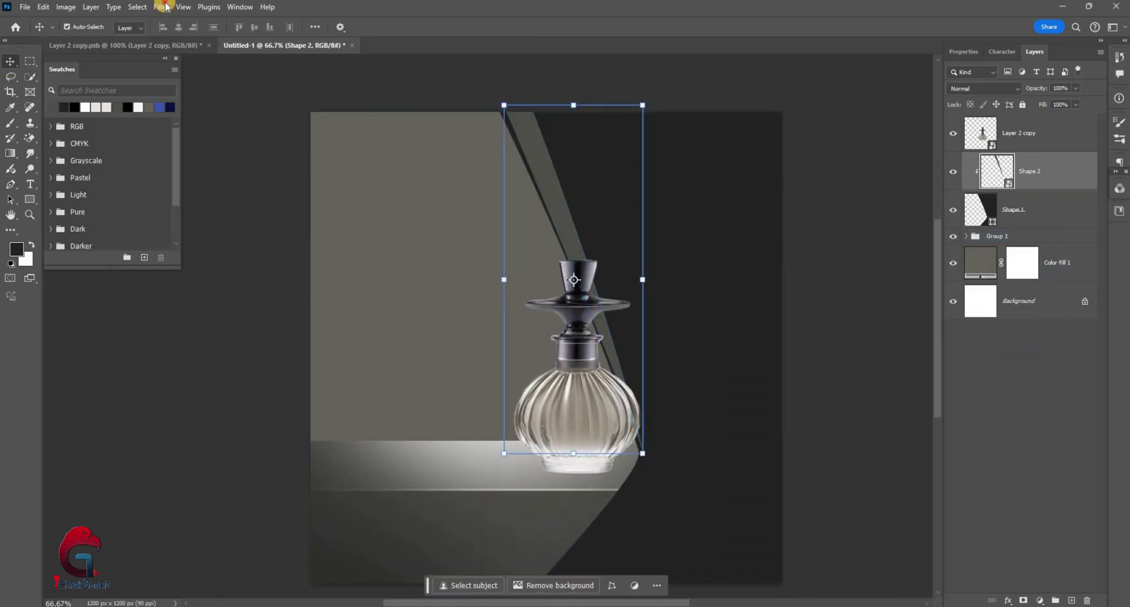
click(175, 13)
click(176, 21)
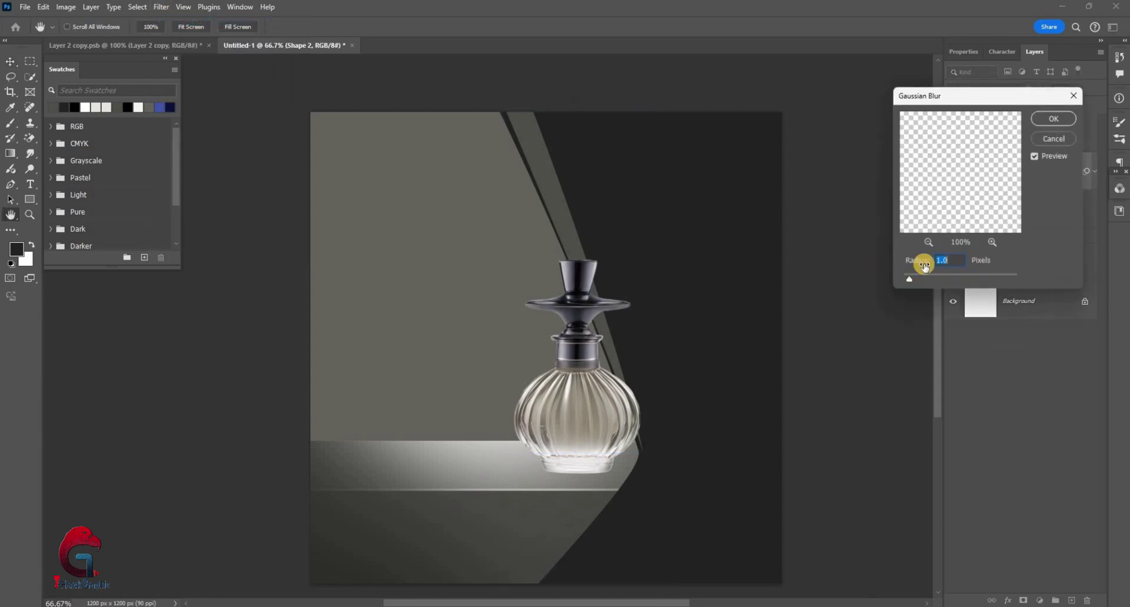
drag(919, 281, 950, 279)
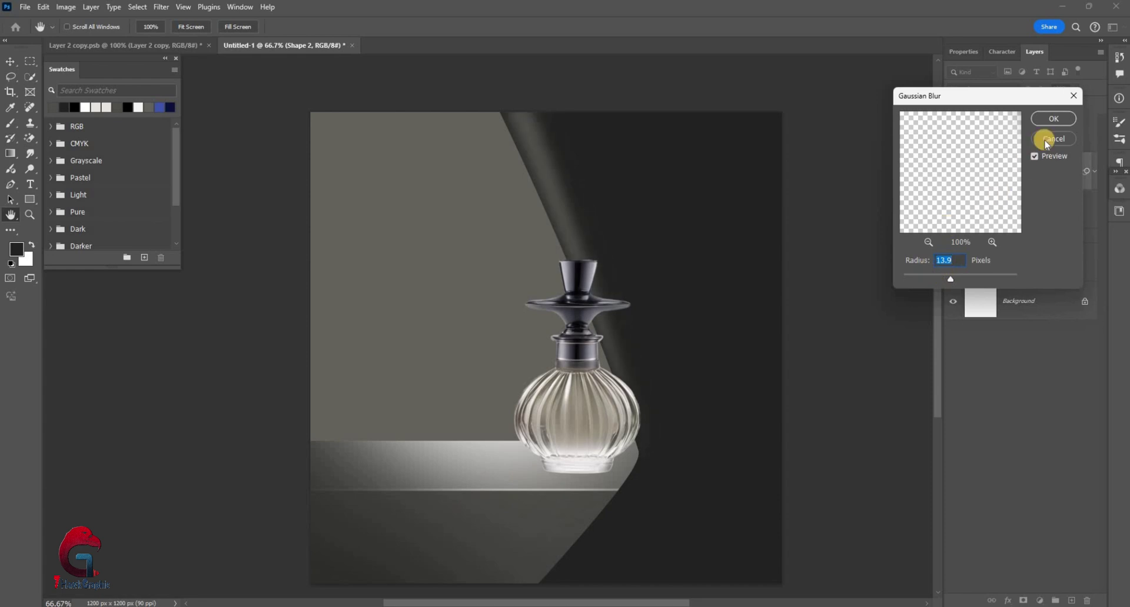
click(1053, 119)
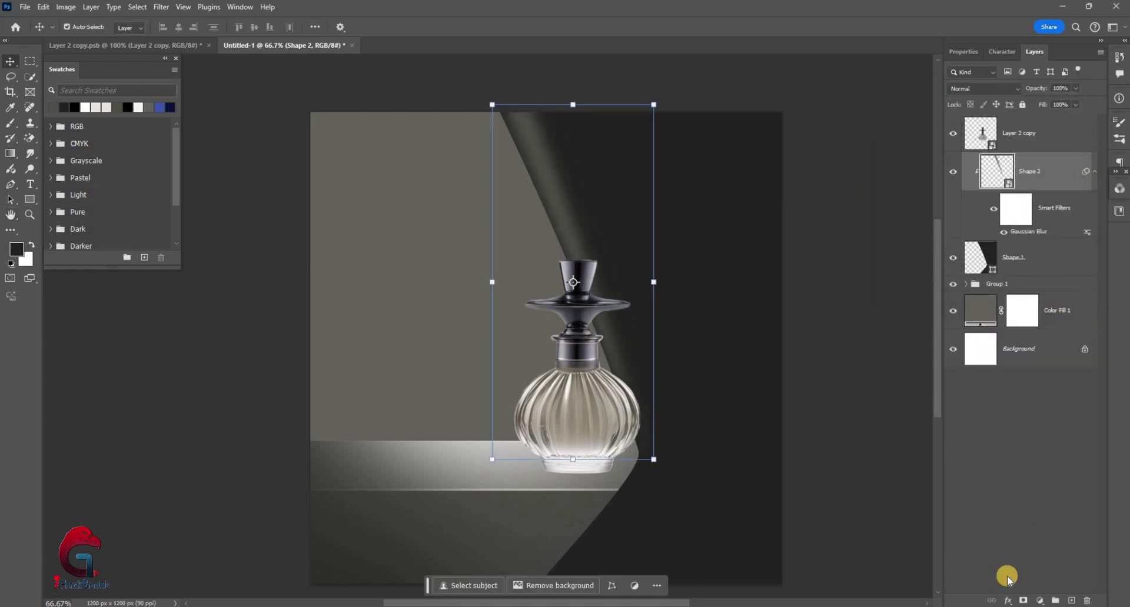
key(alt+bracketleft)
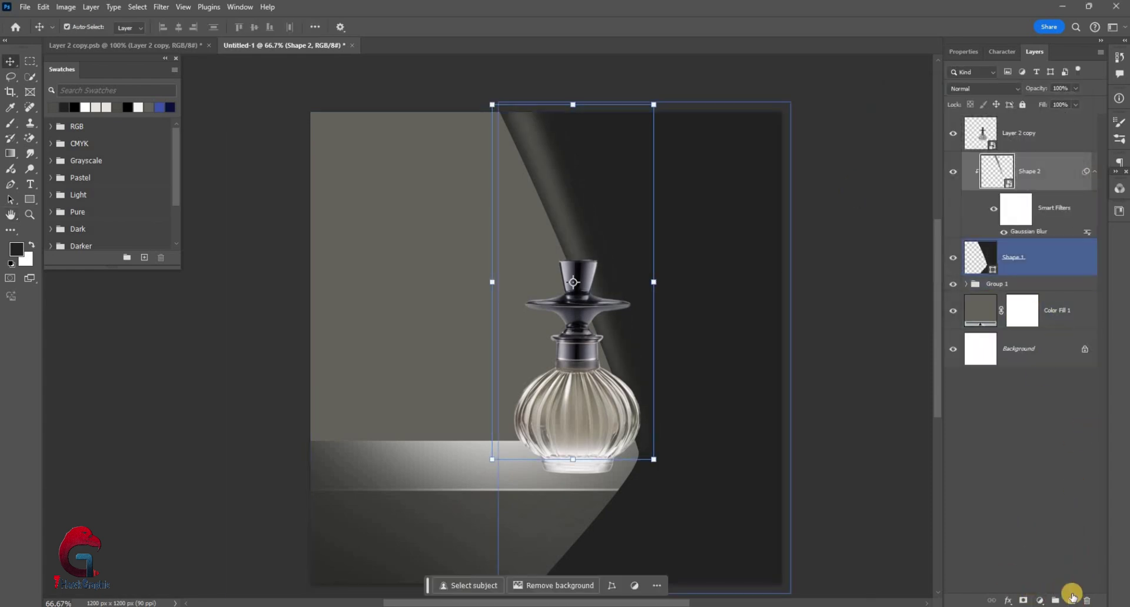
key(ctrl+shift+alt+n)
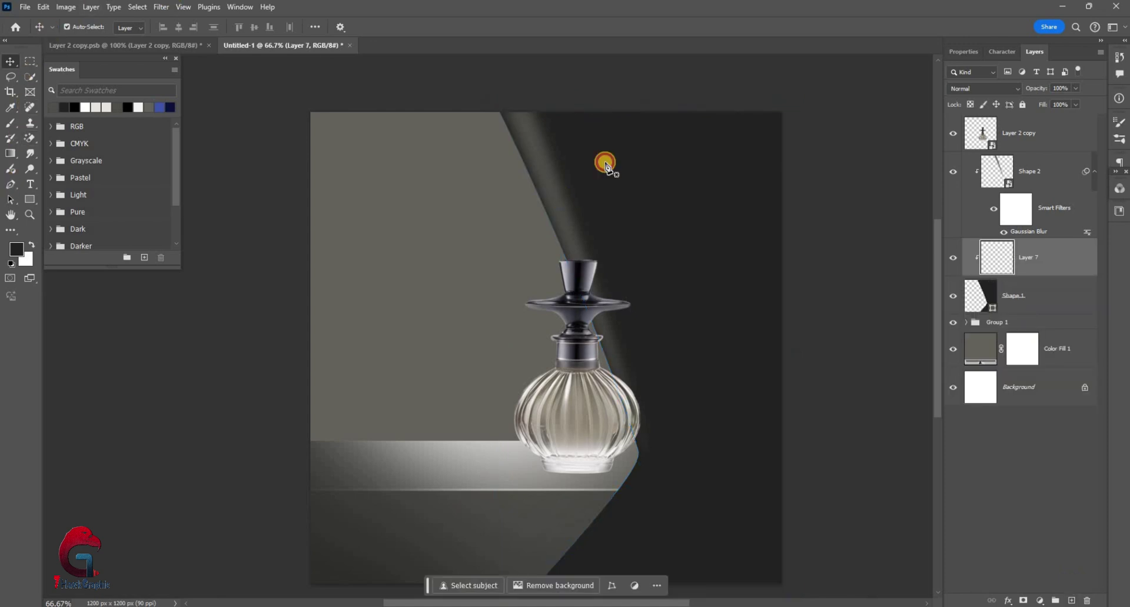
- Pen-draw a triangular streak, Shape 3, from the canvas top down beside the bottle
key(p)
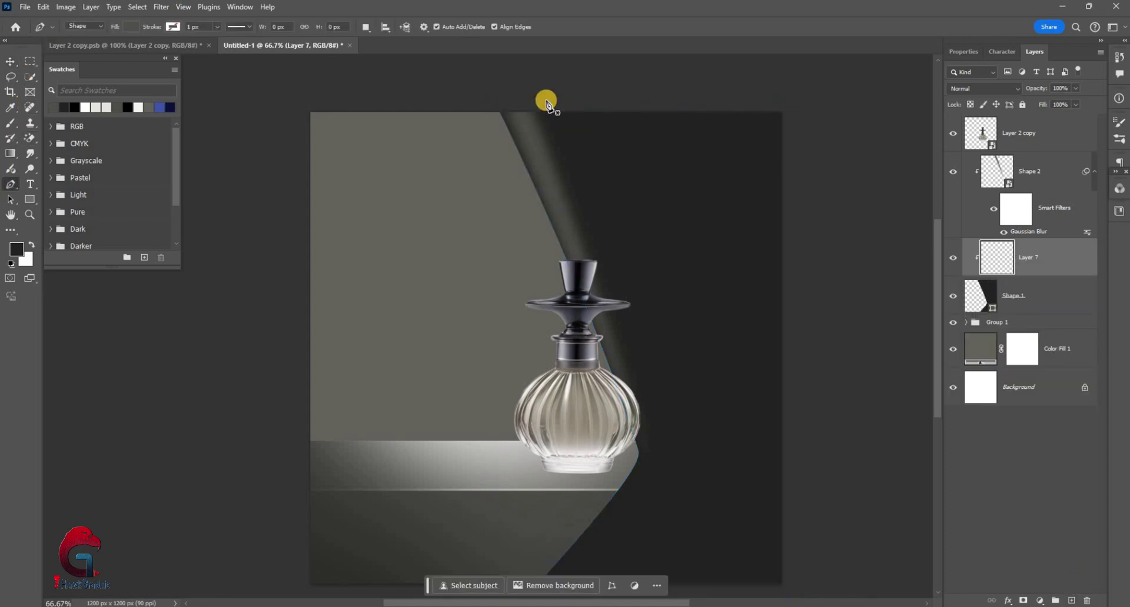
click(546, 101)
click(646, 458)
click(576, 101)
click(545, 101)
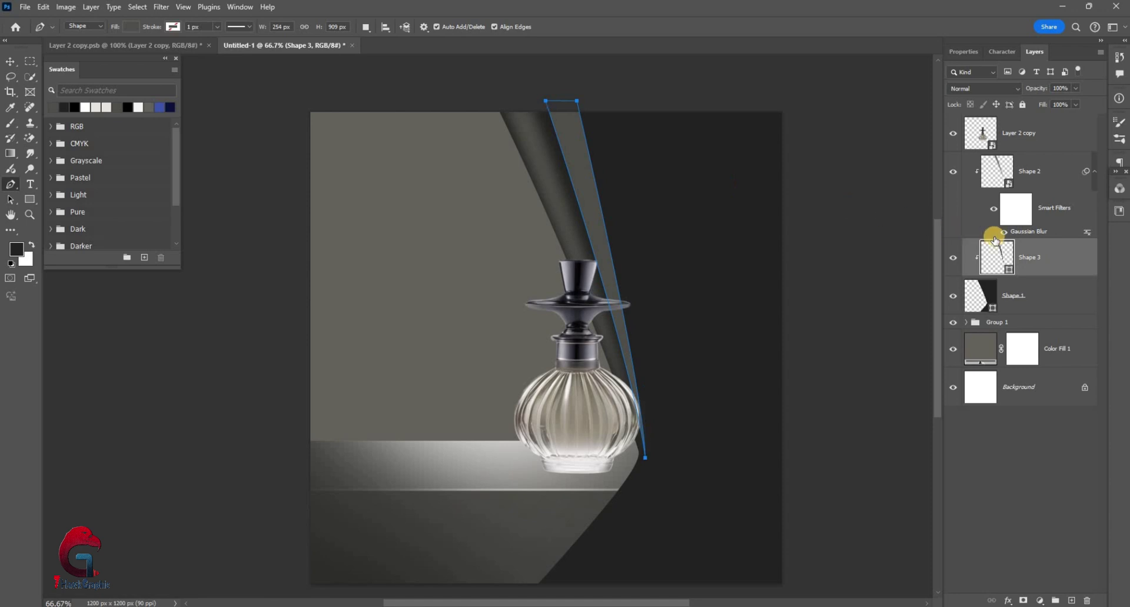
- Convert Shape 3 to a smart object and apply a 12.5-pixel Gaussian Blur
right_click(964, 426)
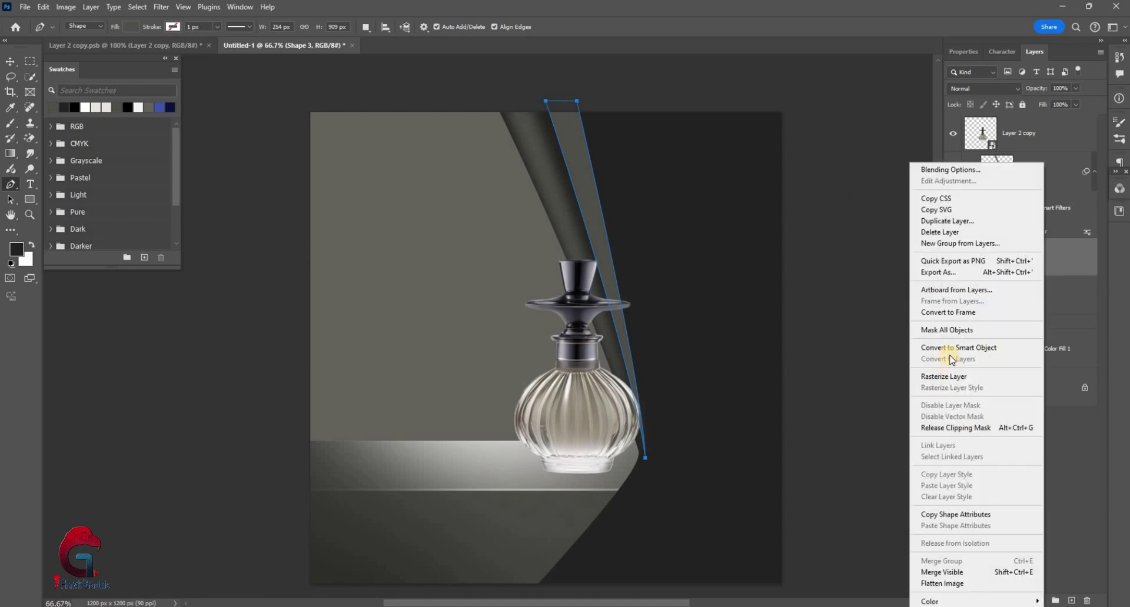
click(958, 348)
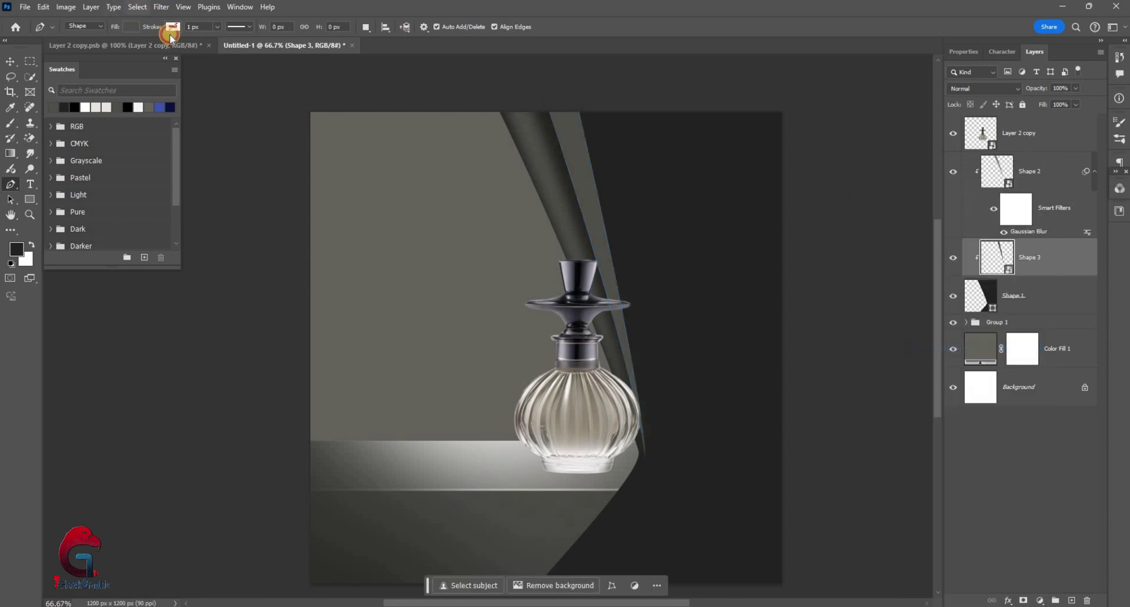
click(160, 7)
key(Return)
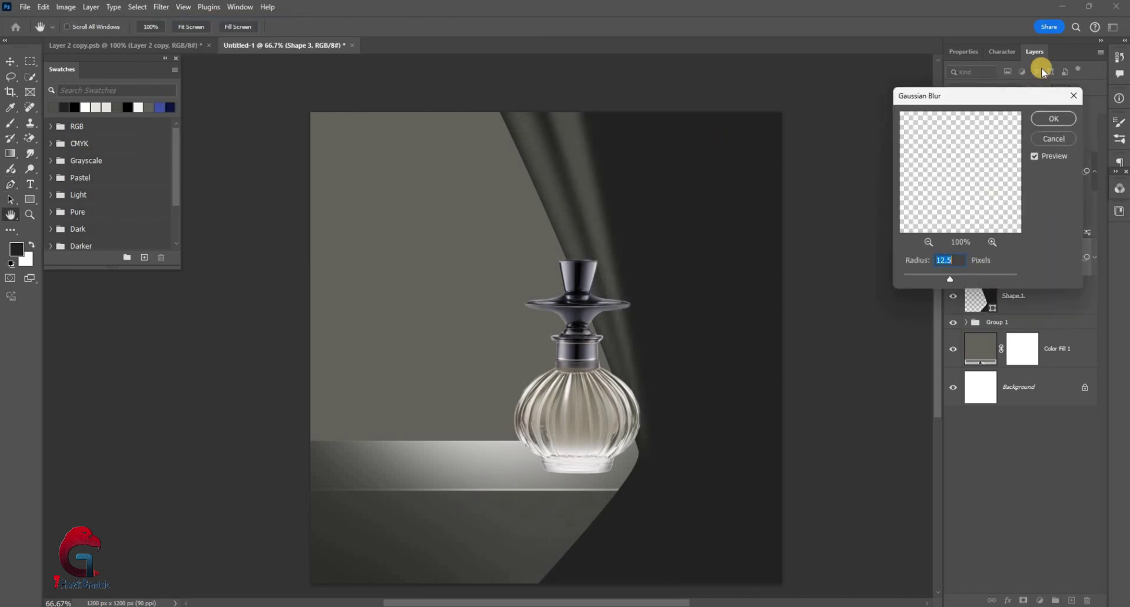
key(Return)
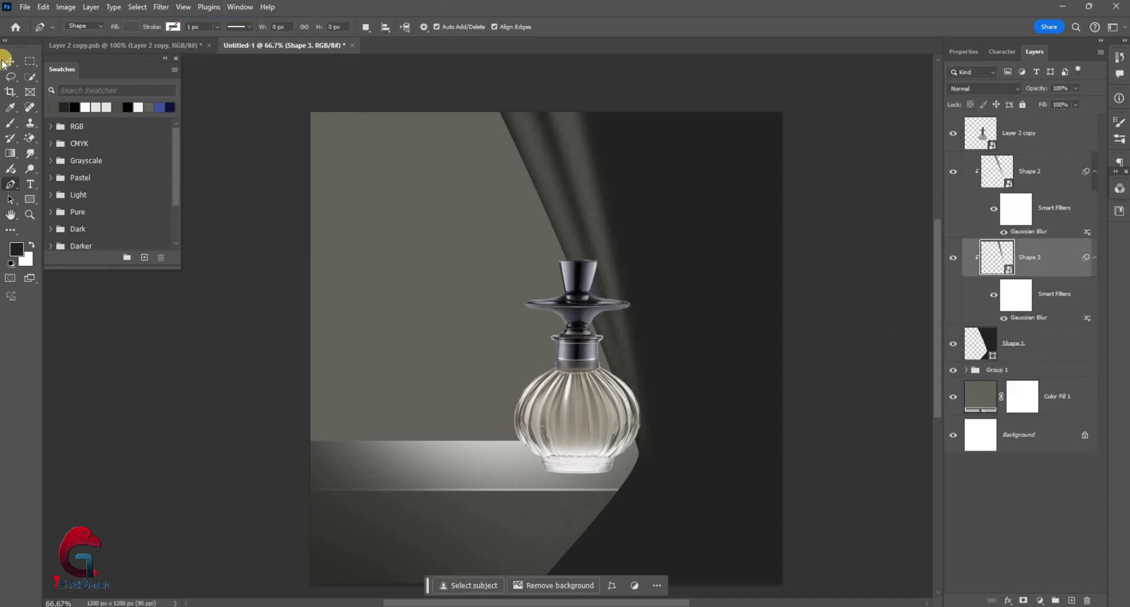
- Duplicate the blurred streak, move the copy right and distort it into a wider fold, then add a layer above Shape 3
key(ctrl+j)
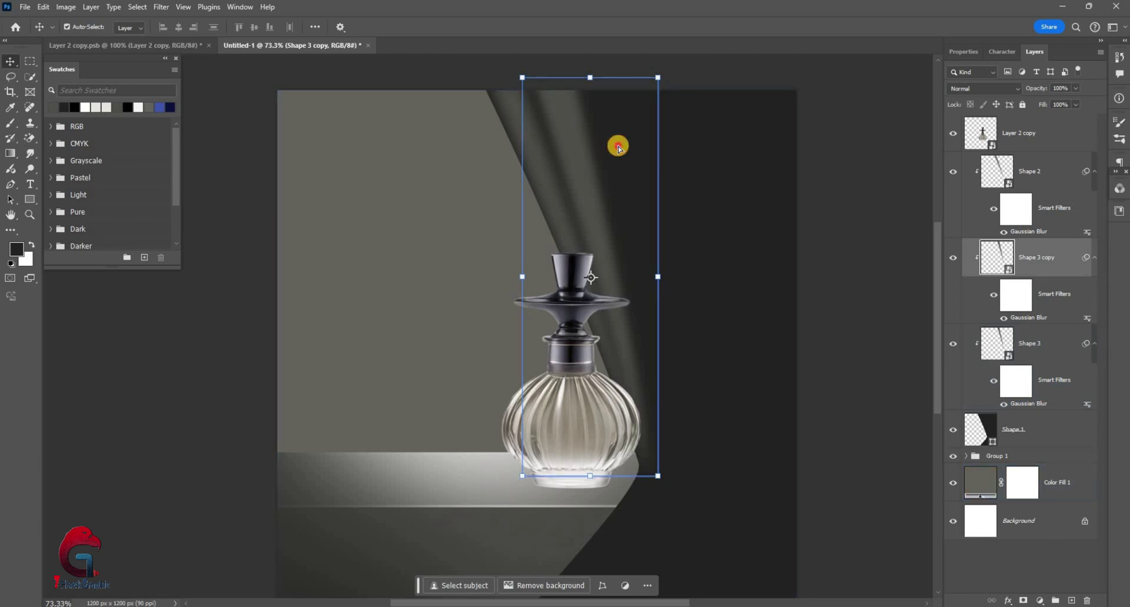
drag(618, 148, 683, 454)
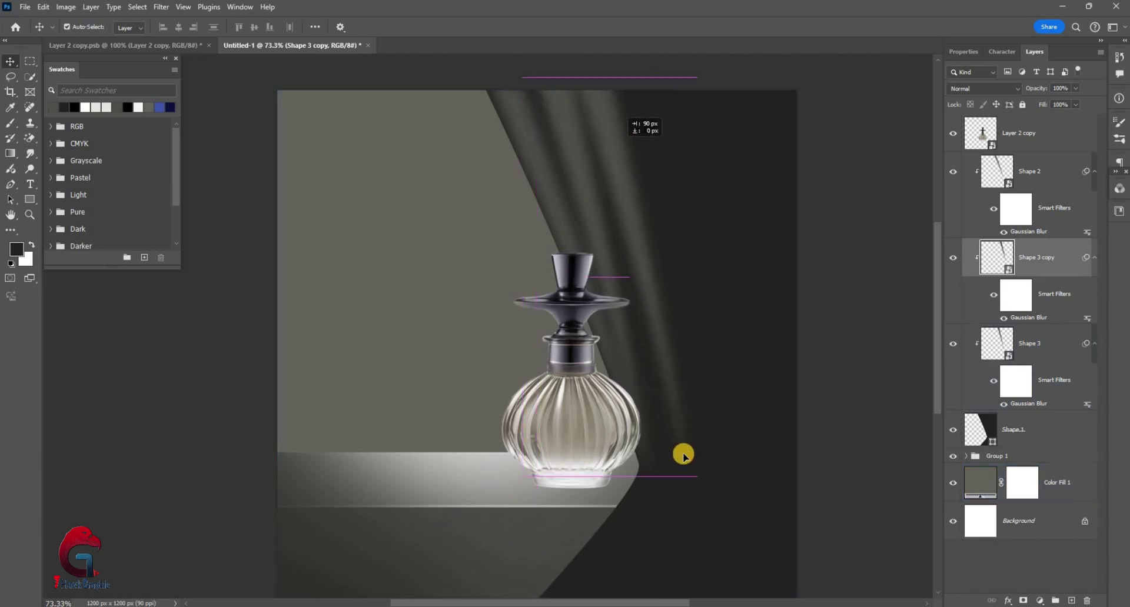
click(696, 499)
key(Return)
mouse_move(656, 393)
mouse_down()
mouse_move(623, 118)
mouse_move(660, 472)
mouse_up()
key(Return)
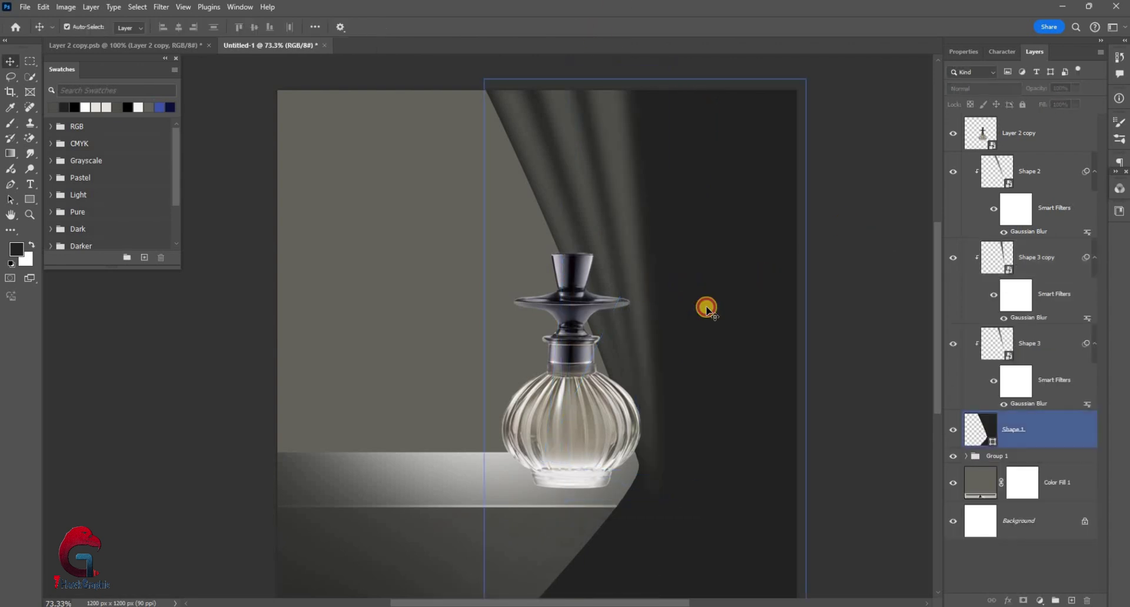
click(1079, 358)
click(1071, 601)
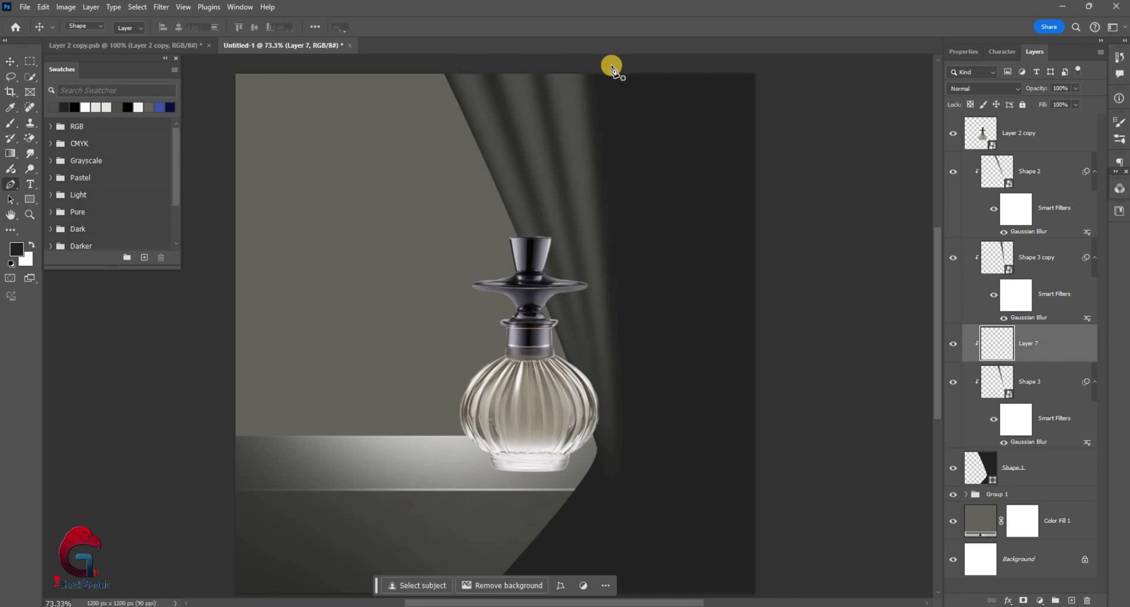
- Pen-draw a curved fold, Shape 4, along the curtain edge just right of the bottle
key(p)
click(607, 472)
drag(594, 70, 633, 68)
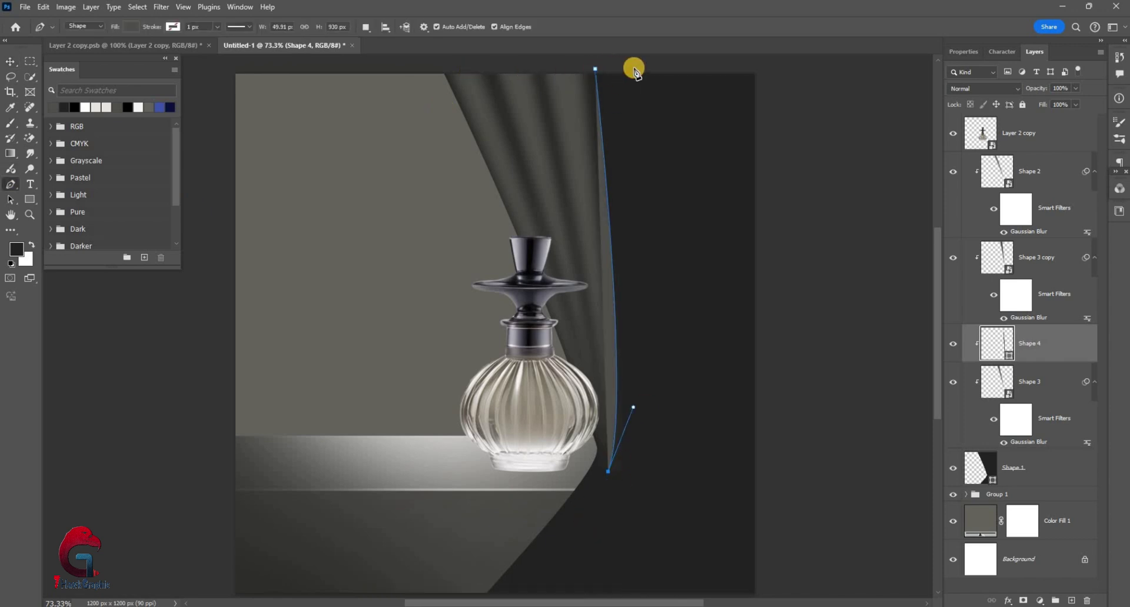
drag(599, 134, 582, 171)
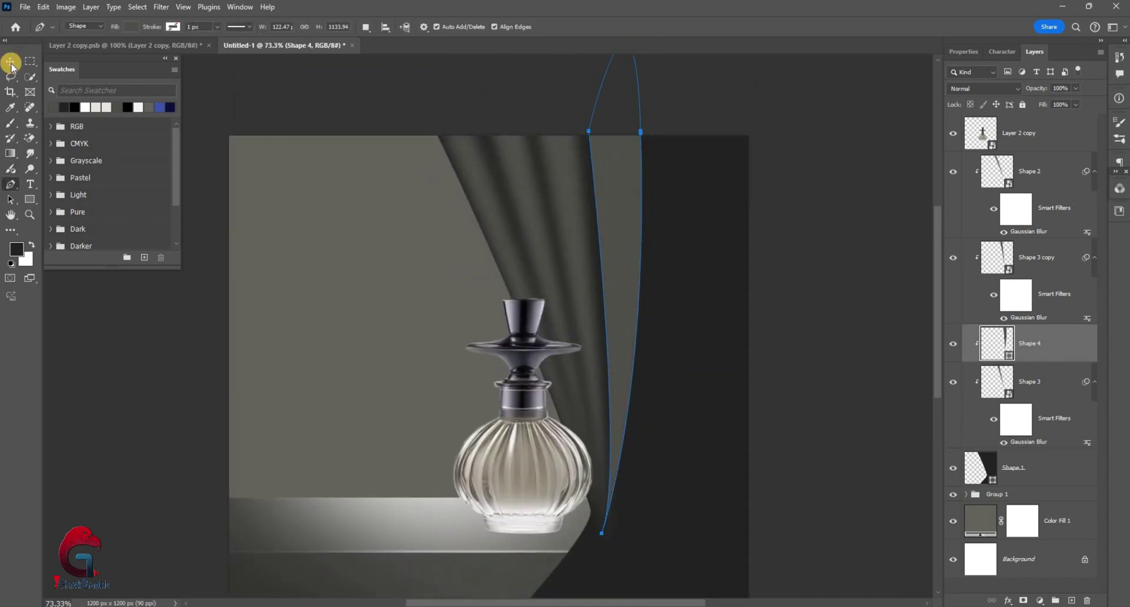
key(v)
- Convert Shape 4 to a smart object and soften it with a 12.5-pixel Gaussian Blur
shift+click(965, 385)
right_click(1040, 388)
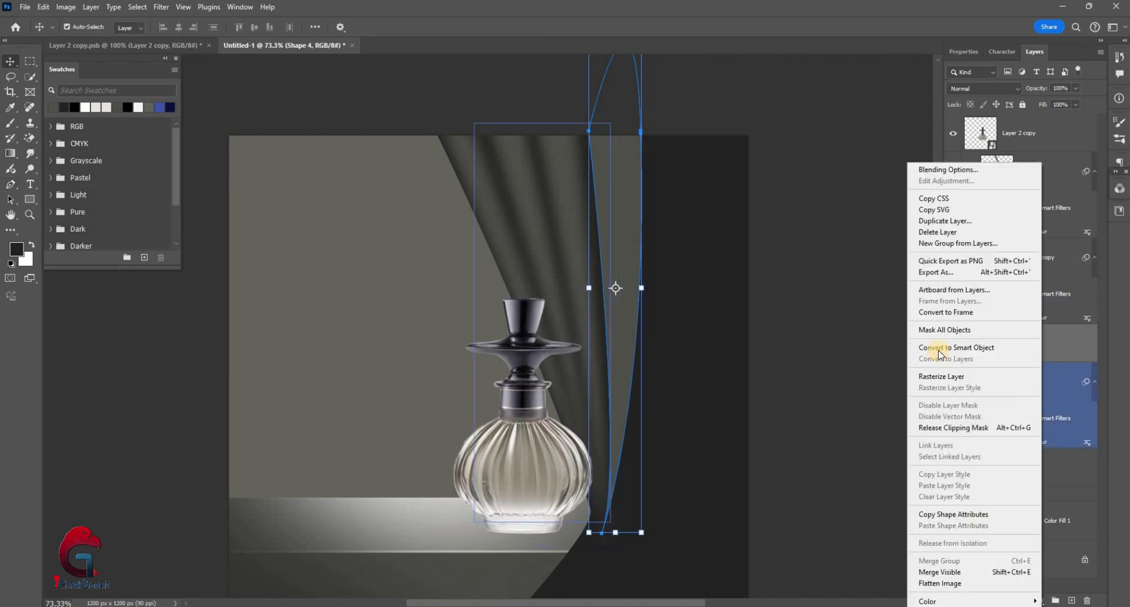
click(956, 347)
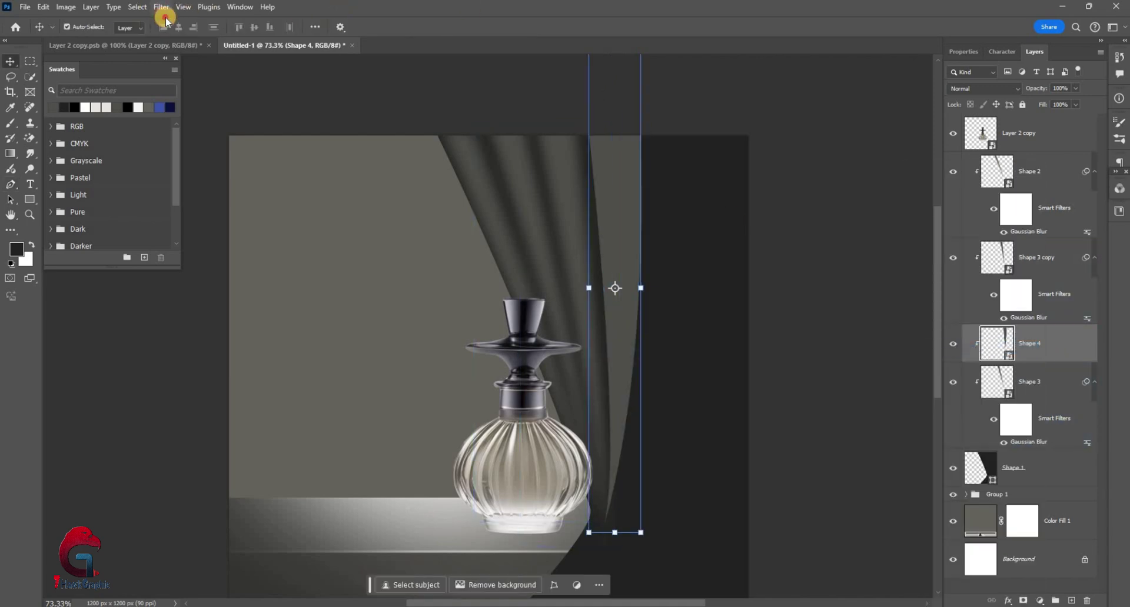
click(164, 9)
key(Return)
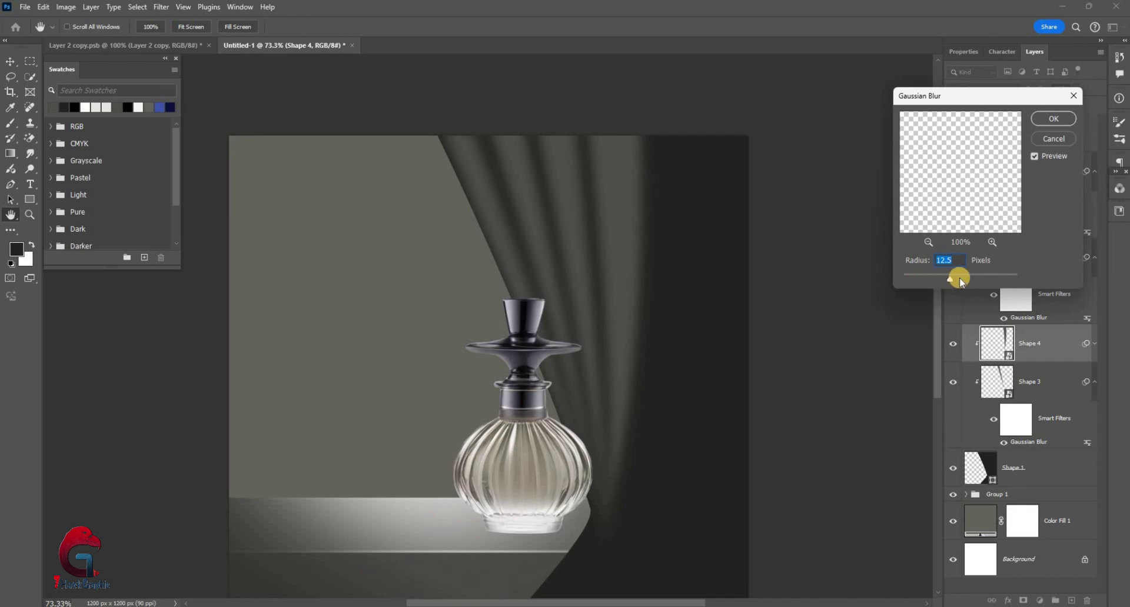
click(1052, 119)
key(v)
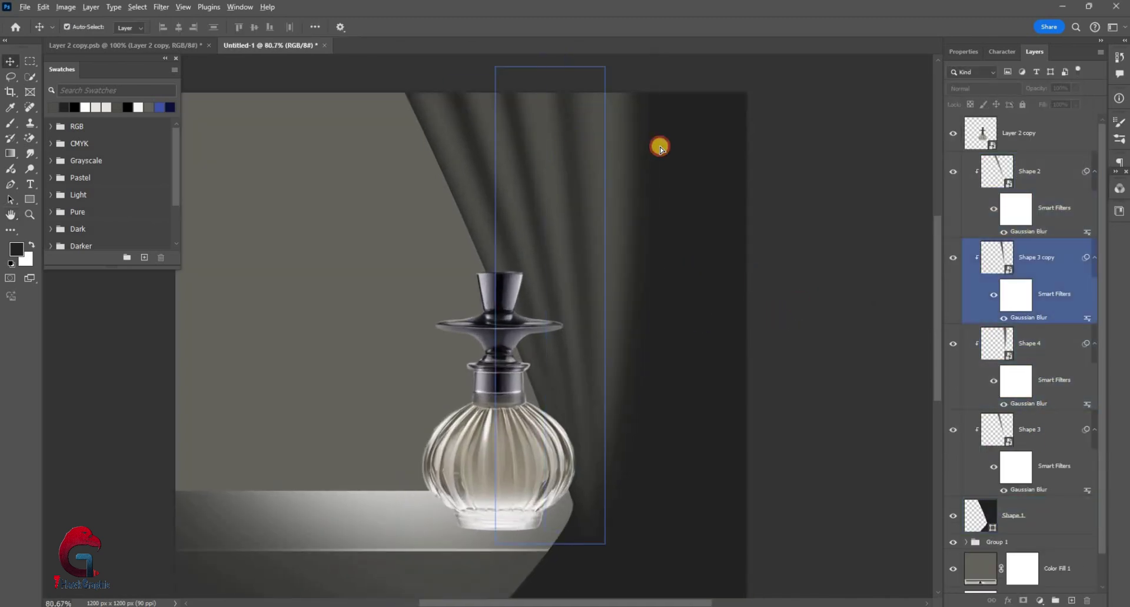
- Copy a blurred streak further right and rotate it, then add clipped Layer 7 above Shape 3 copy
drag(659, 143, 739, 60)
key(ctrl+t)
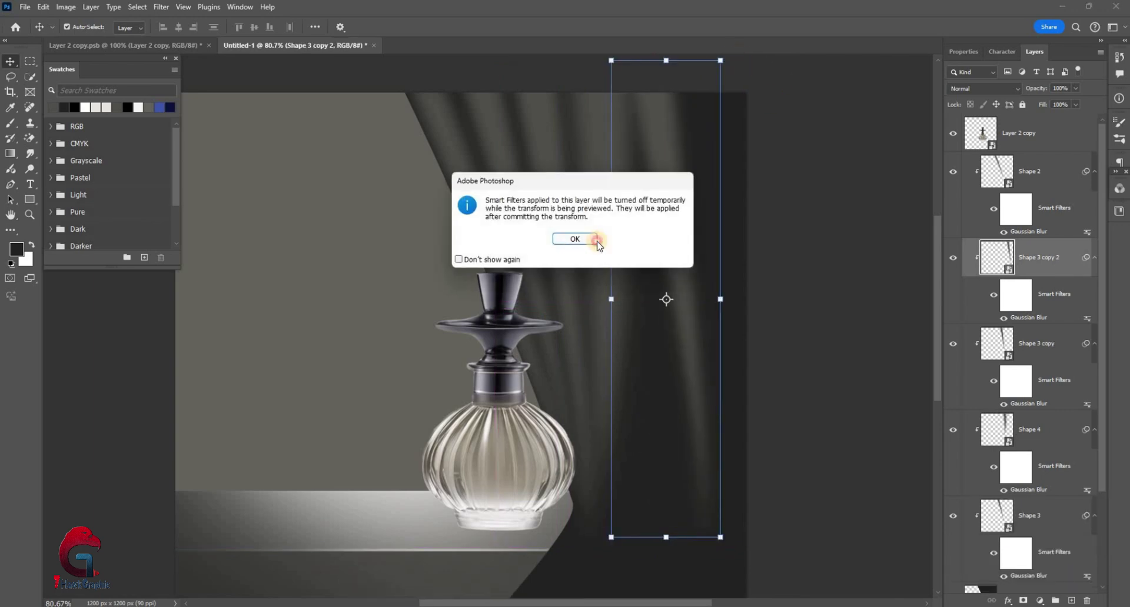
key(Return)
drag(668, 241, 687, 243)
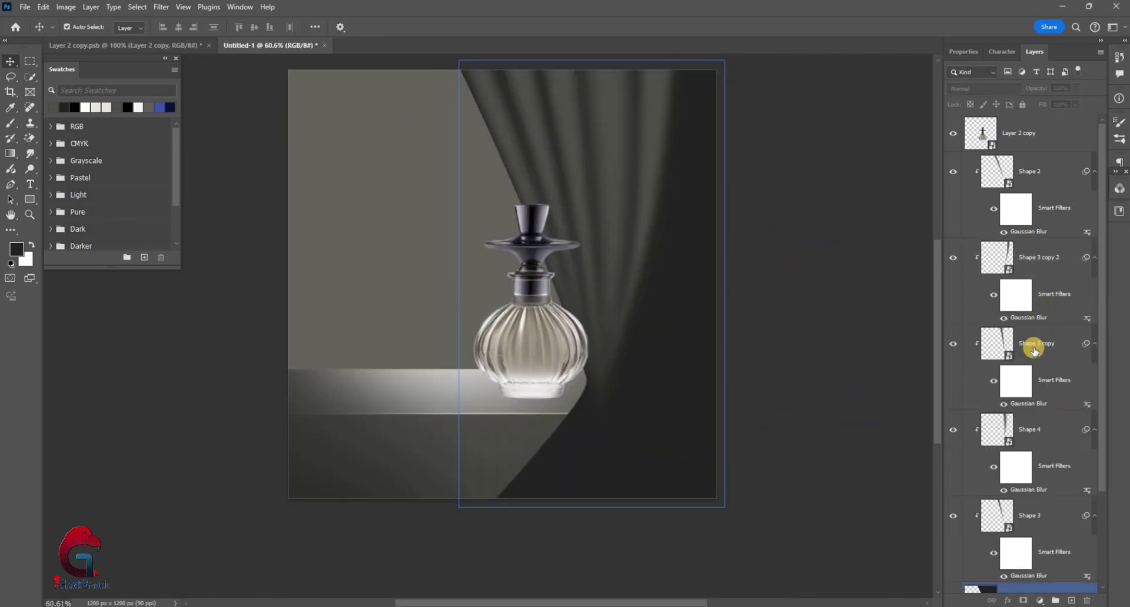
click(1034, 347)
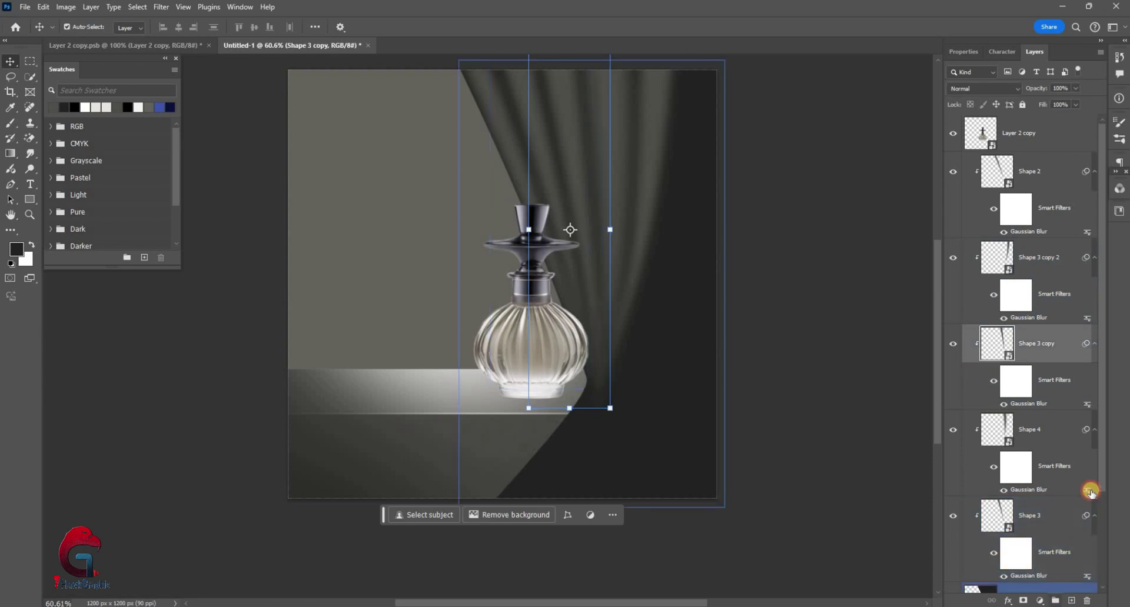
key(ctrl+shift+alt+n)
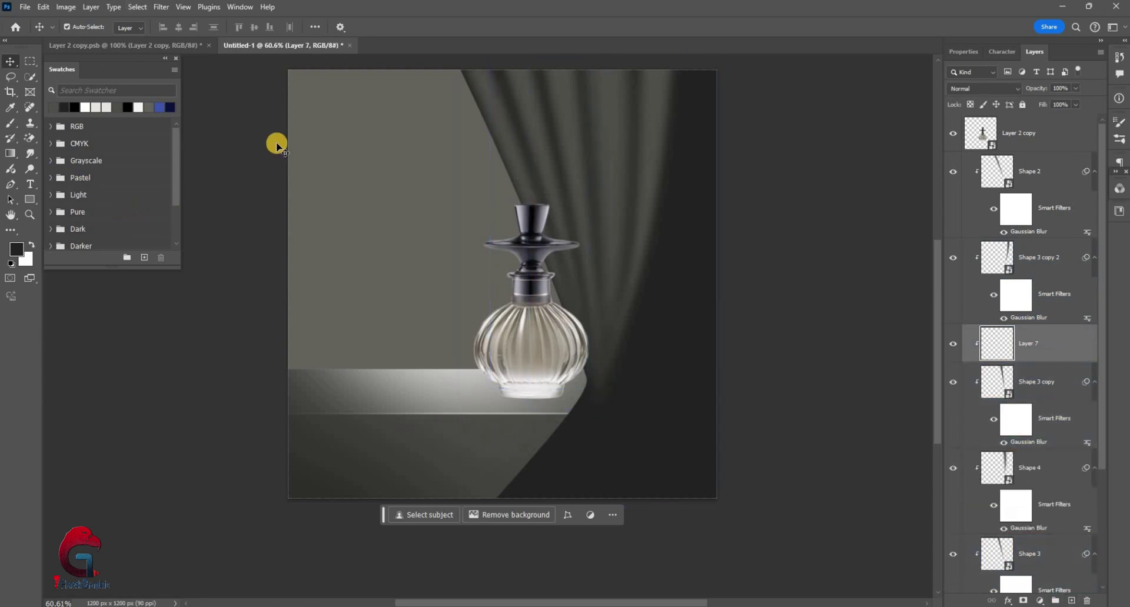
- Pen-draw a curved fold shape, Shape 5, sweeping along the curtain's lower-left edge
click(254, 206)
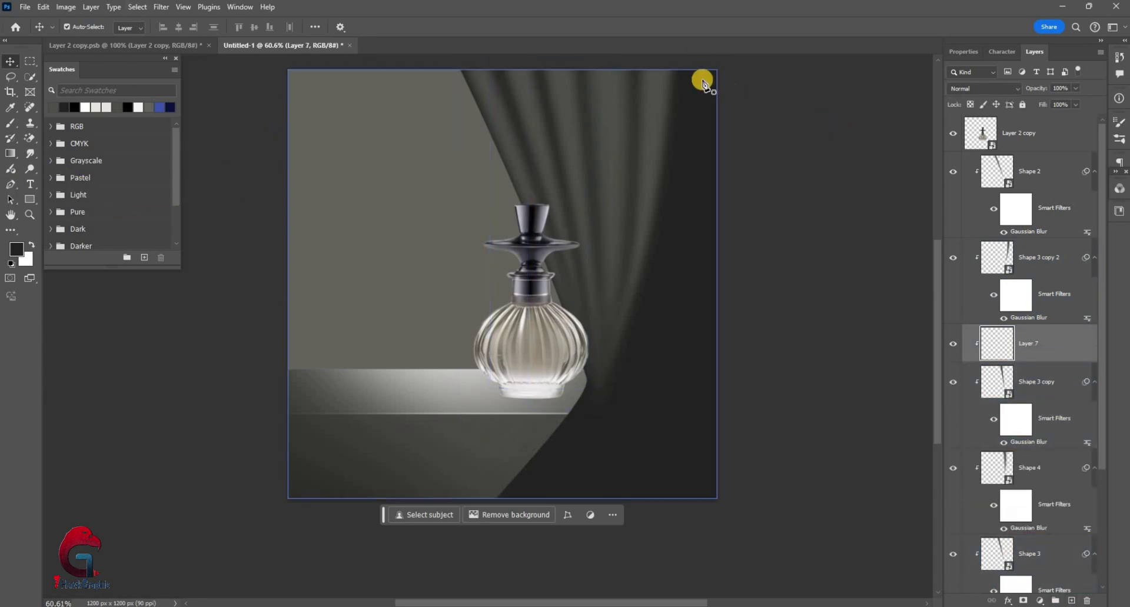
key(p)
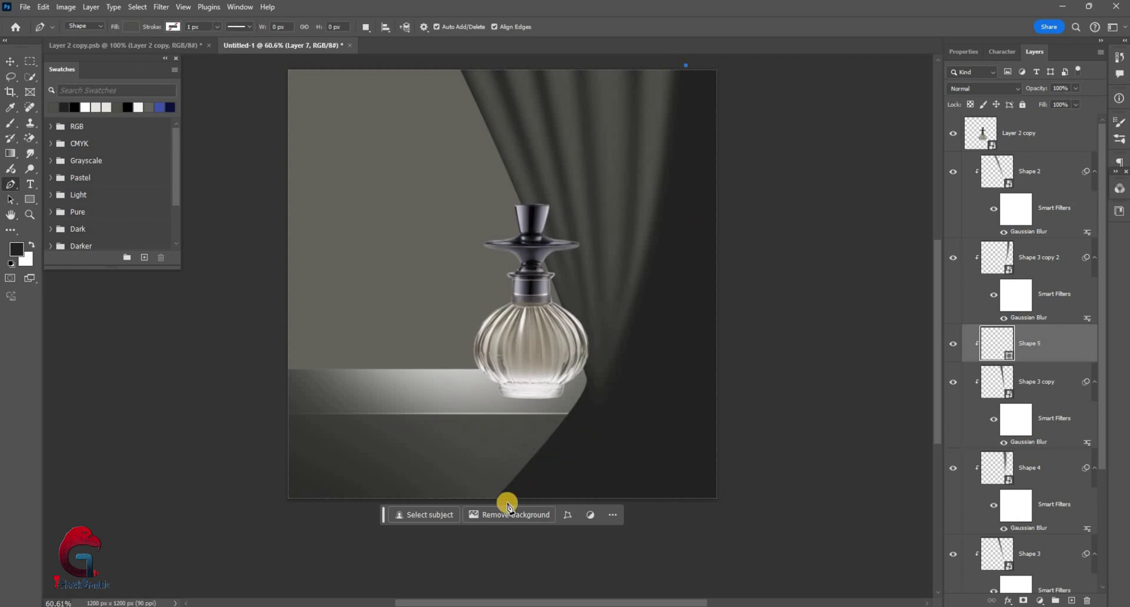
click(499, 504)
drag(328, 600, 307, 594)
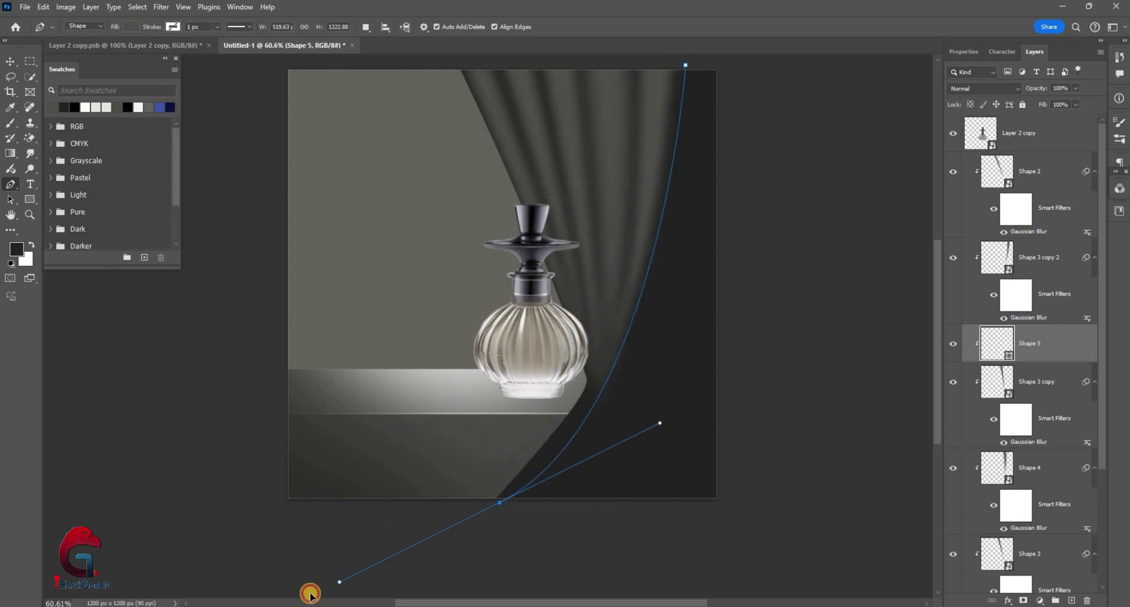
scroll(540, 388, down, 5)
scroll(542, 506, up, 5)
scroll(542, 506, up, 4)
drag(646, 181, 631, 63)
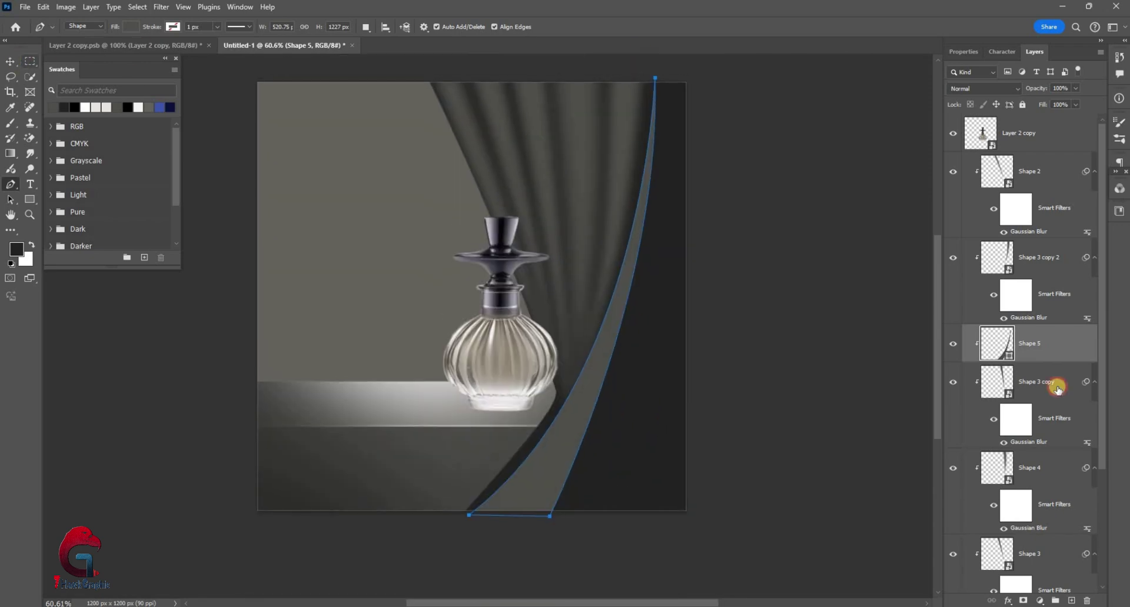
key(v)
- Convert Shape 5 to a smart object and soften it with a 16.6-pixel Gaussian Blur
right_click(1035, 346)
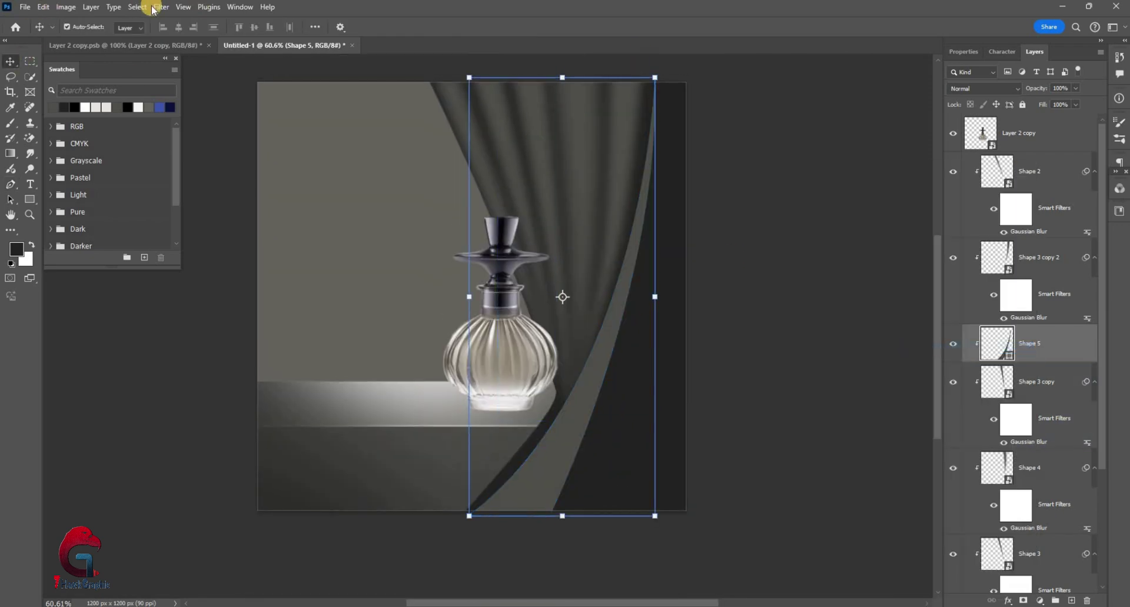
click(161, 6)
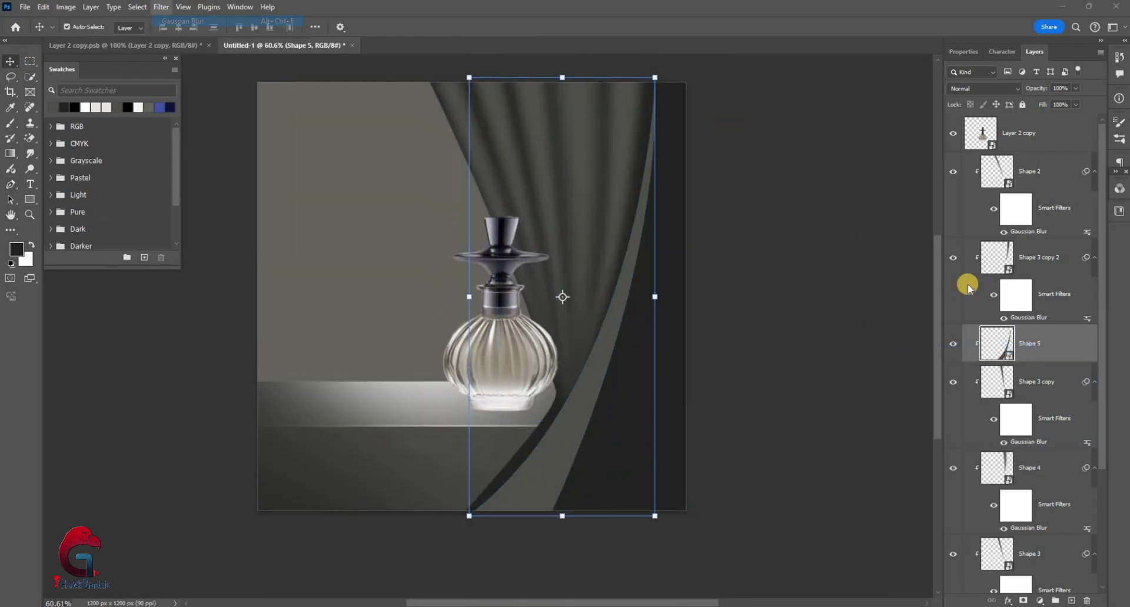
click(183, 20)
drag(952, 281, 950, 283)
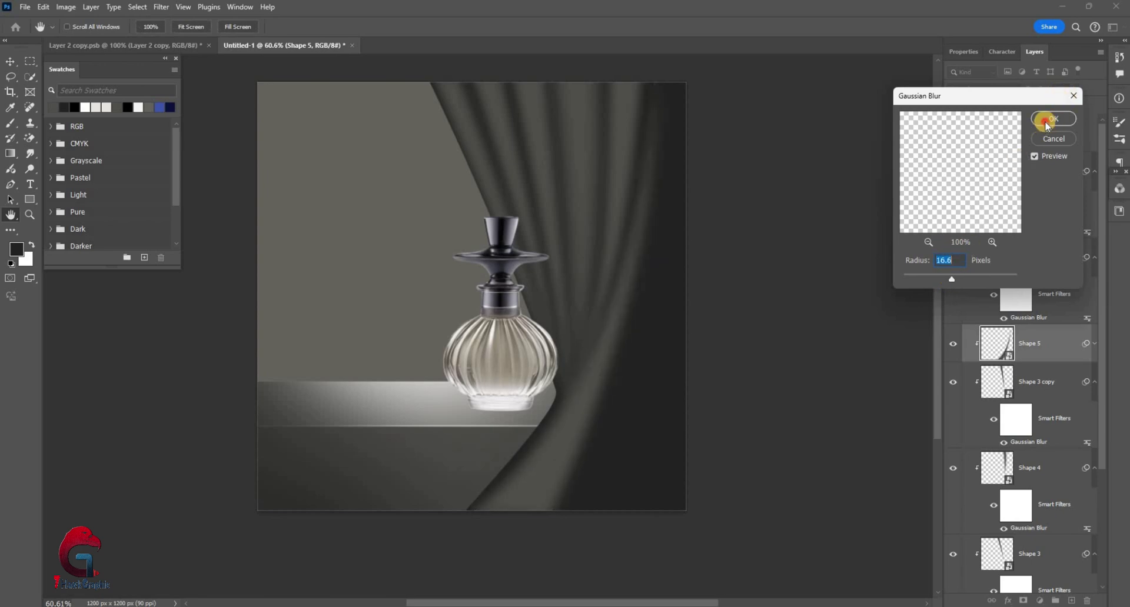
key(Return)
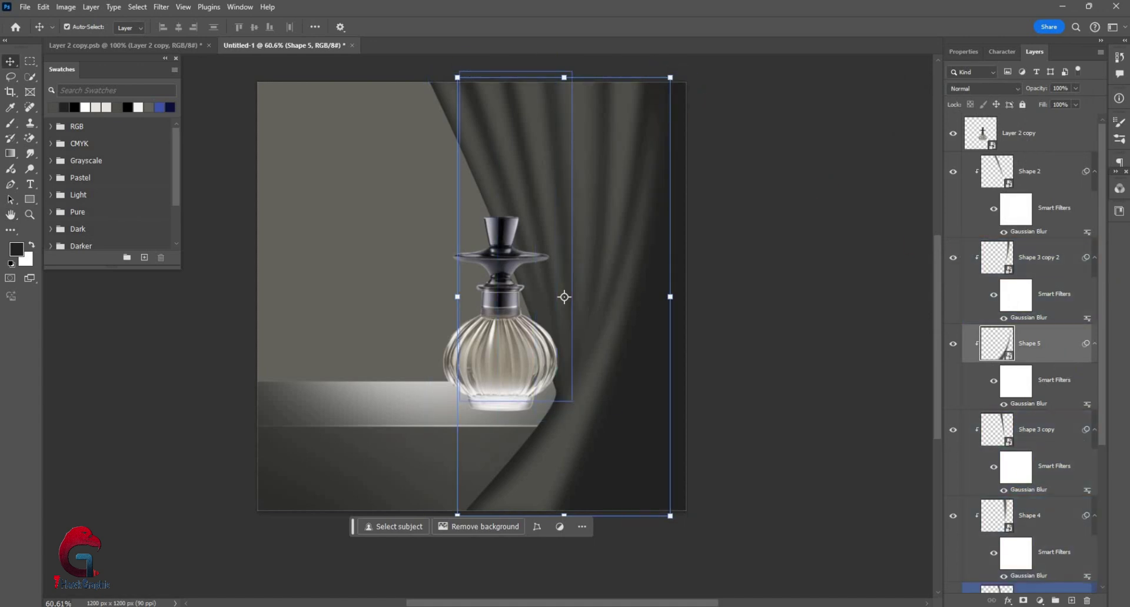
- Pen-draw a curved fold, Shape 6, along the curtain's right edge and Gaussian-blur it
key(p)
click(665, 75)
drag(594, 448, 655, 310)
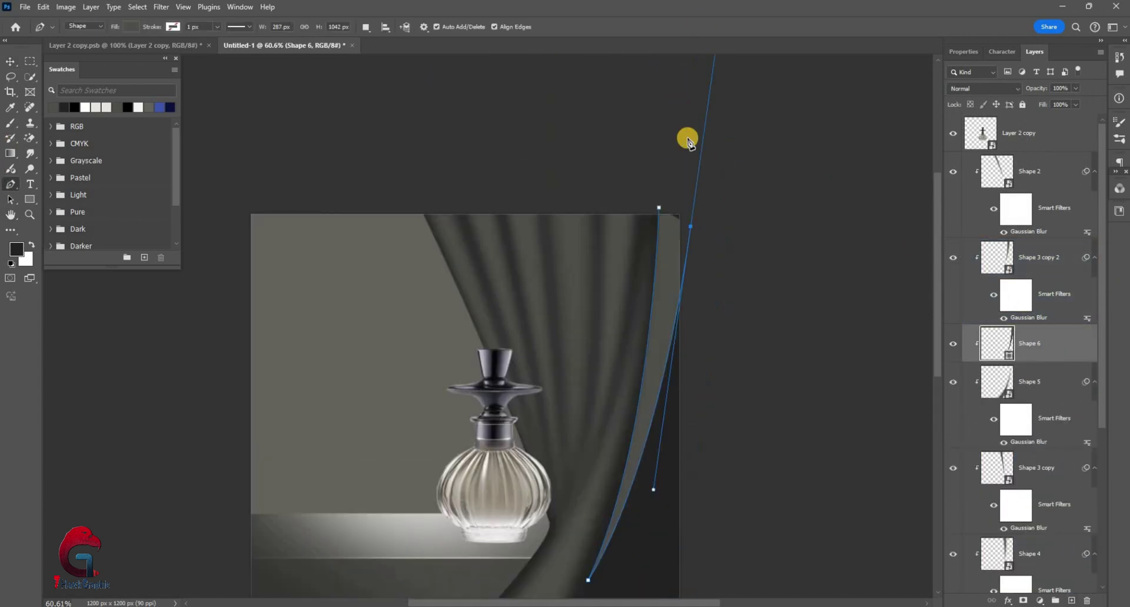
click(665, 76)
key(v)
key(alt+t)
key(Return)
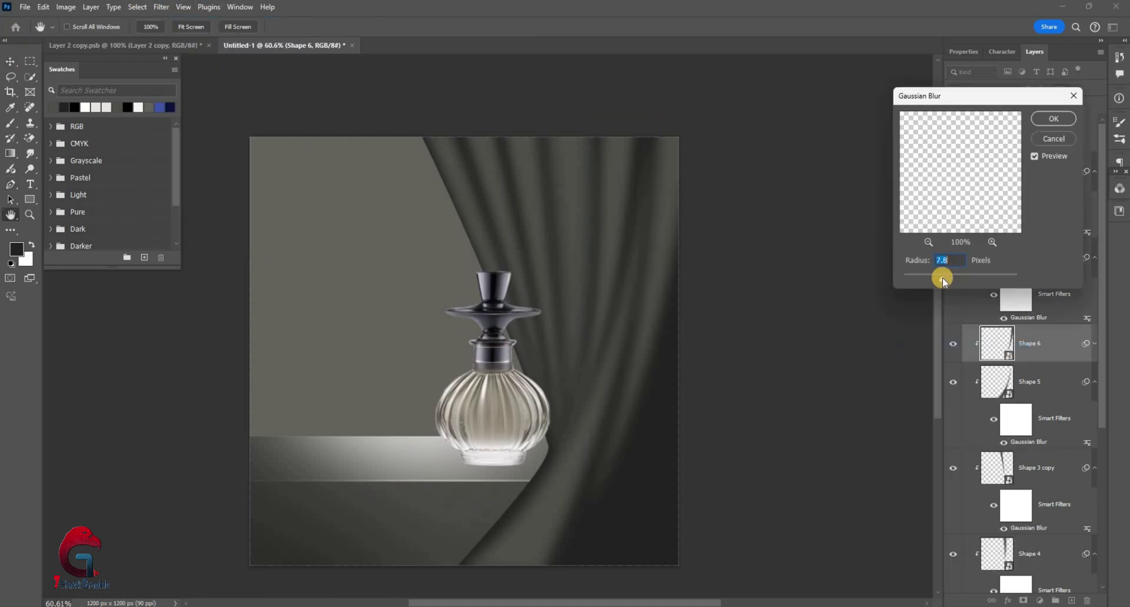
key(Return)
key(v)
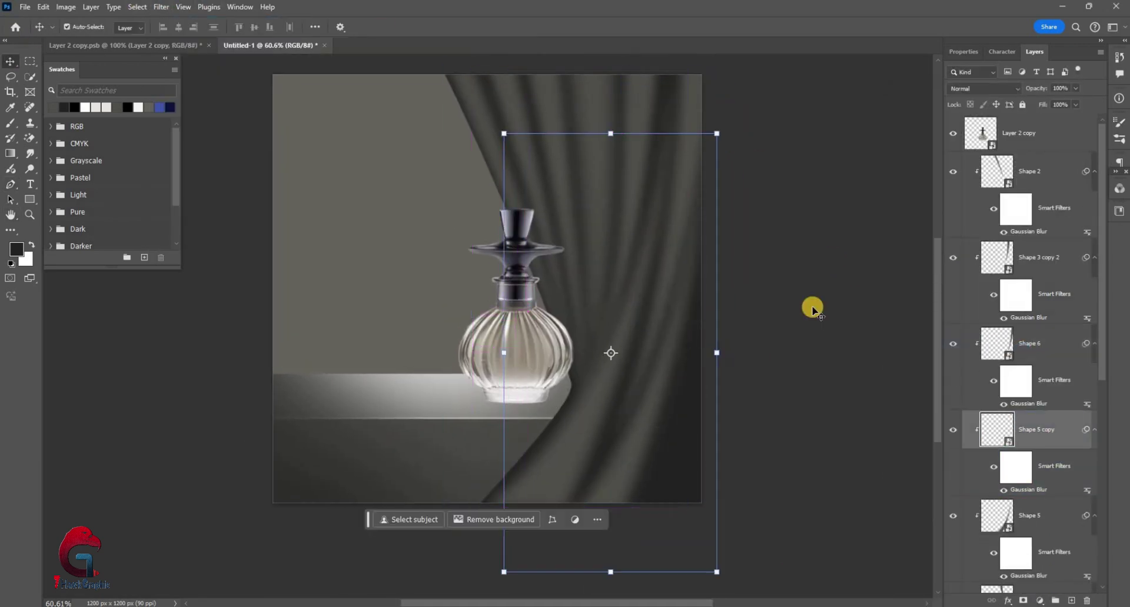
- Duplicate the blurred fold, reposition the copy and distort its corner outward
key(ctrl+j)
mouse_move(653, 255)
mouse_down()
mouse_move(691, 419)
mouse_move(729, 318)
mouse_up()
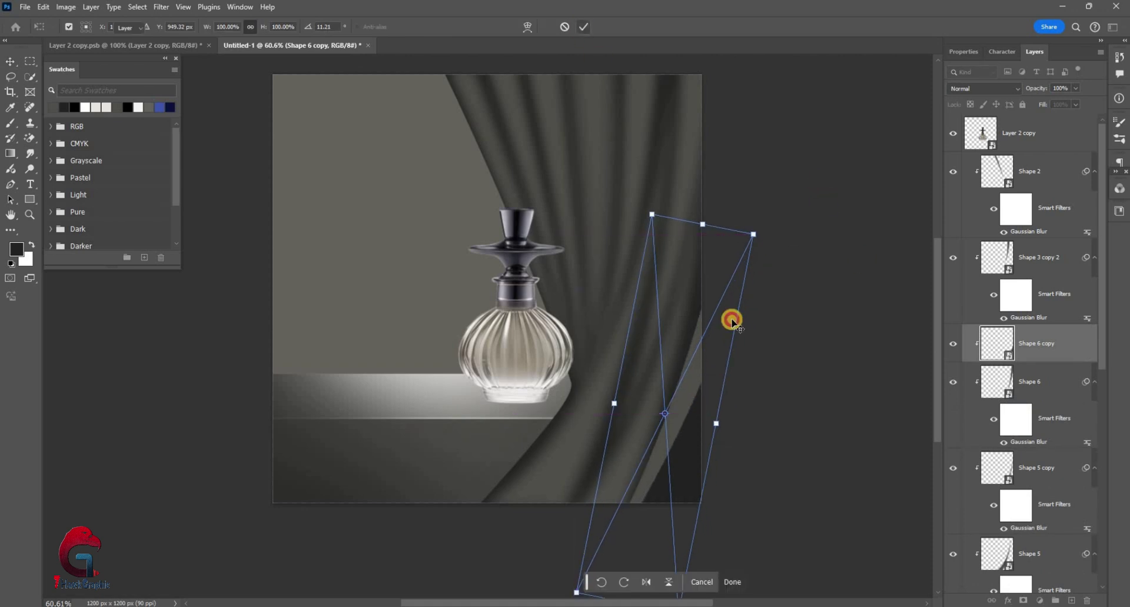
key(Return)
key(ctrl+0)
key(ctrl+plus)
drag(695, 498, 711, 353)
- Free-transform another fold copy, pulling its corner to a new fold angle
key(ctrl+t)
key(Return)
drag(726, 456, 623, 467)
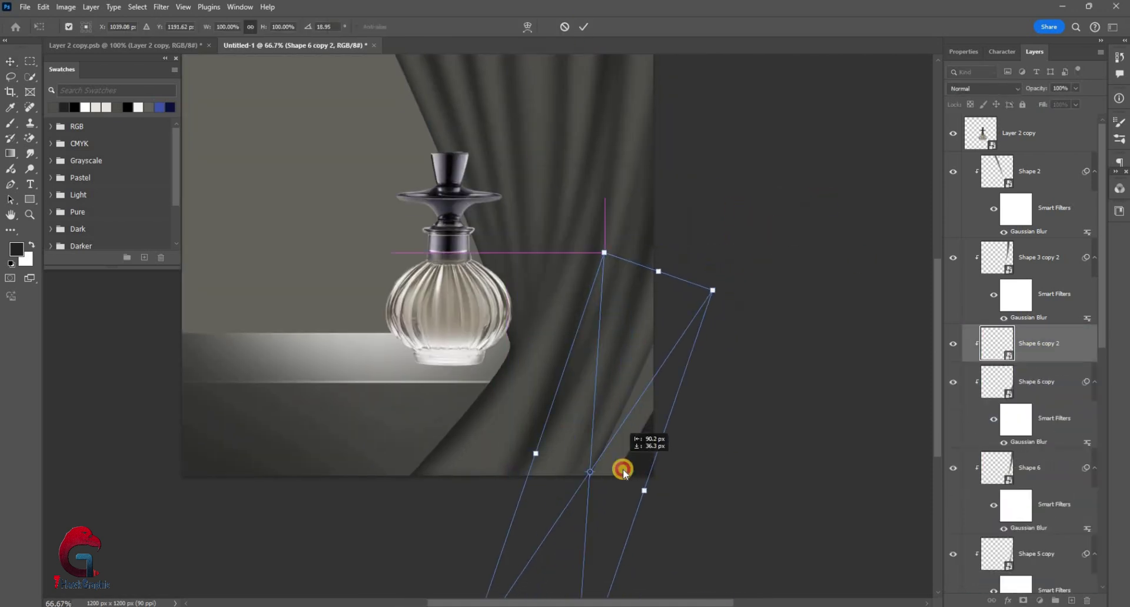
key(Return)
drag(512, 277, 762, 330)
scroll(696, 351, up, 2)
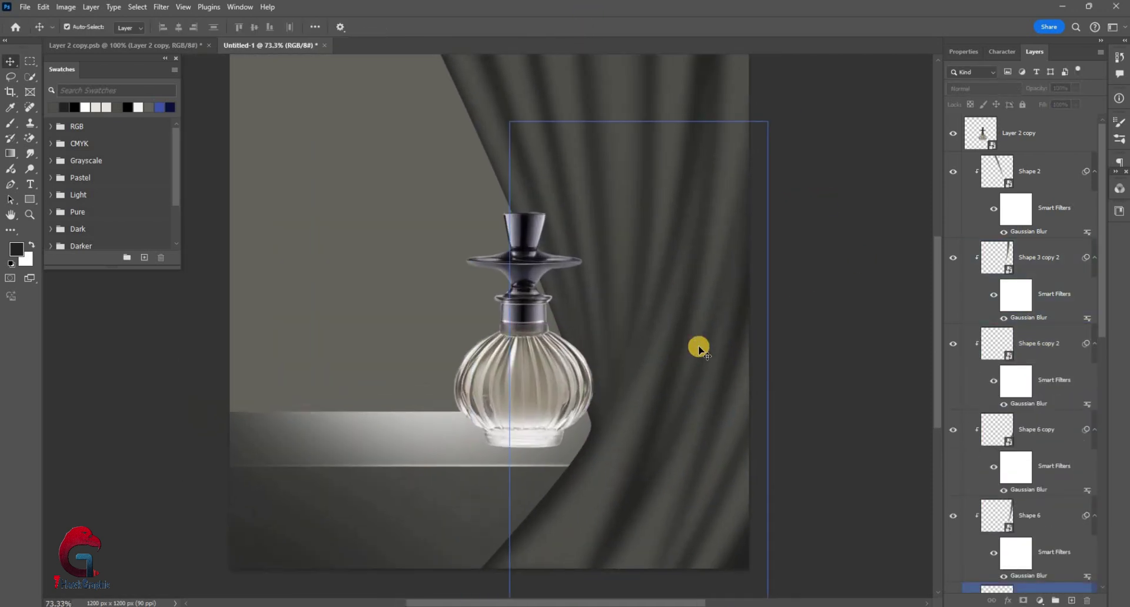
click(696, 351)
scroll(694, 347, down, 2)
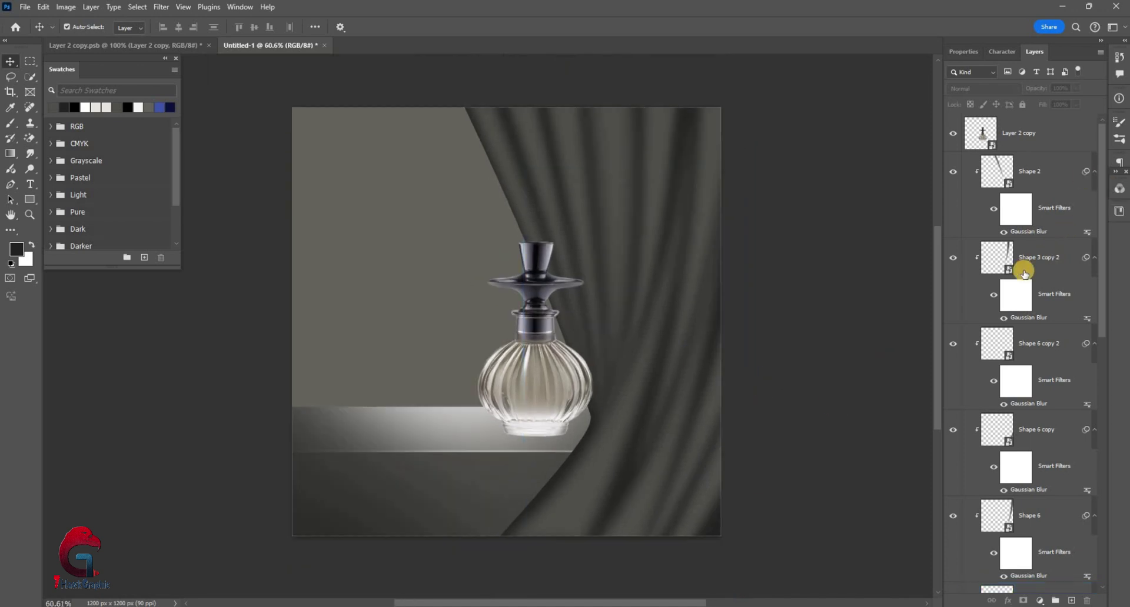
- Add a layer above Shape 3 copy 2 and pen-draw a thin fold from the curtain top toward the ledge
click(1021, 270)
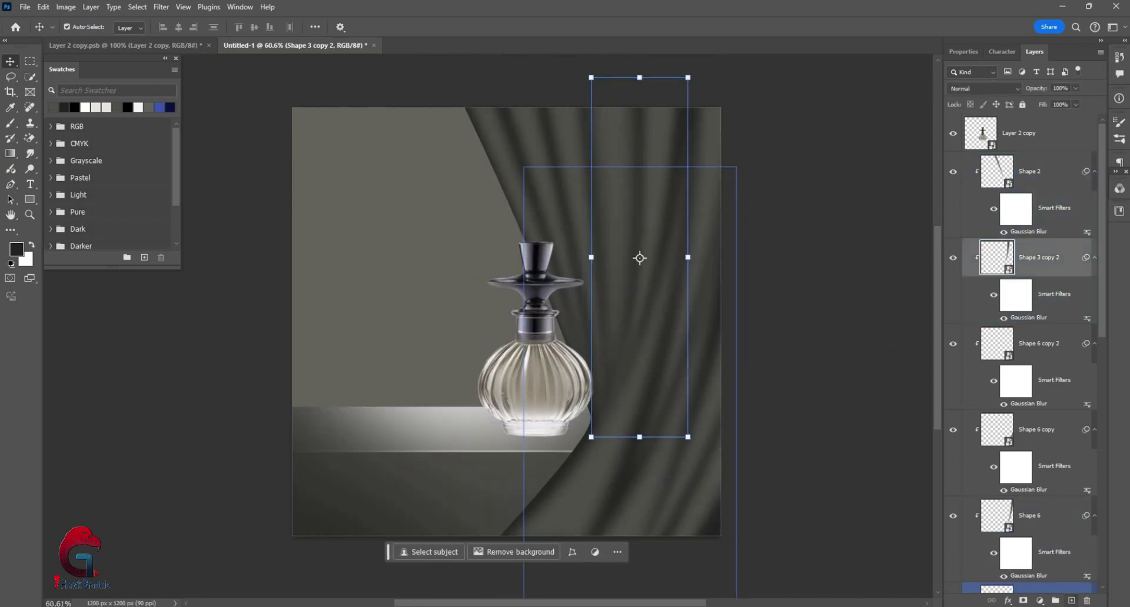
click(1072, 600)
click(11, 185)
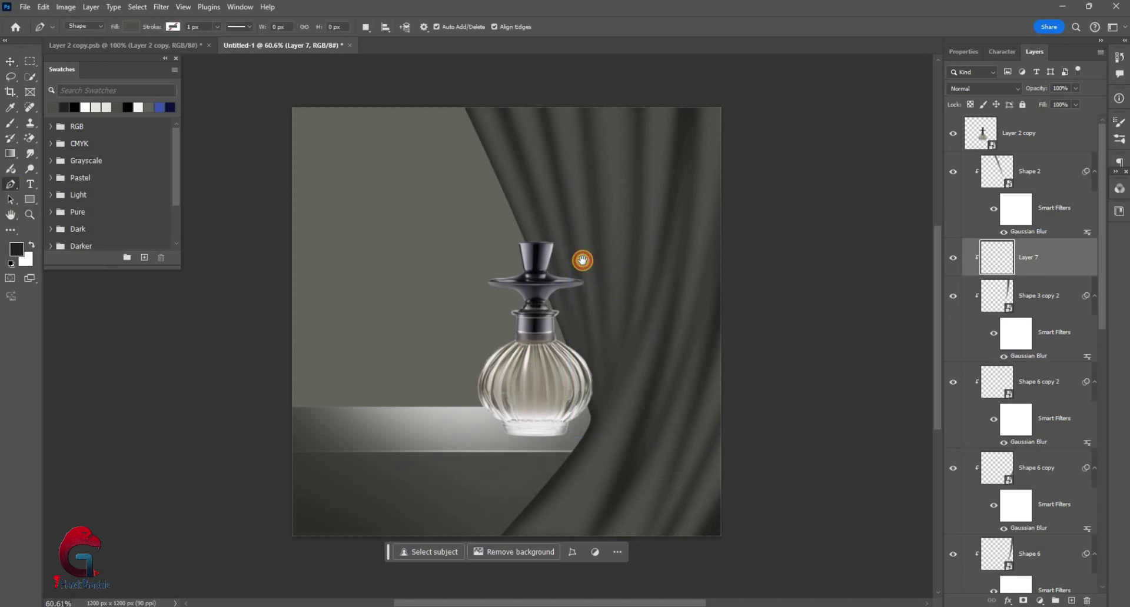
drag(583, 260, 568, 245)
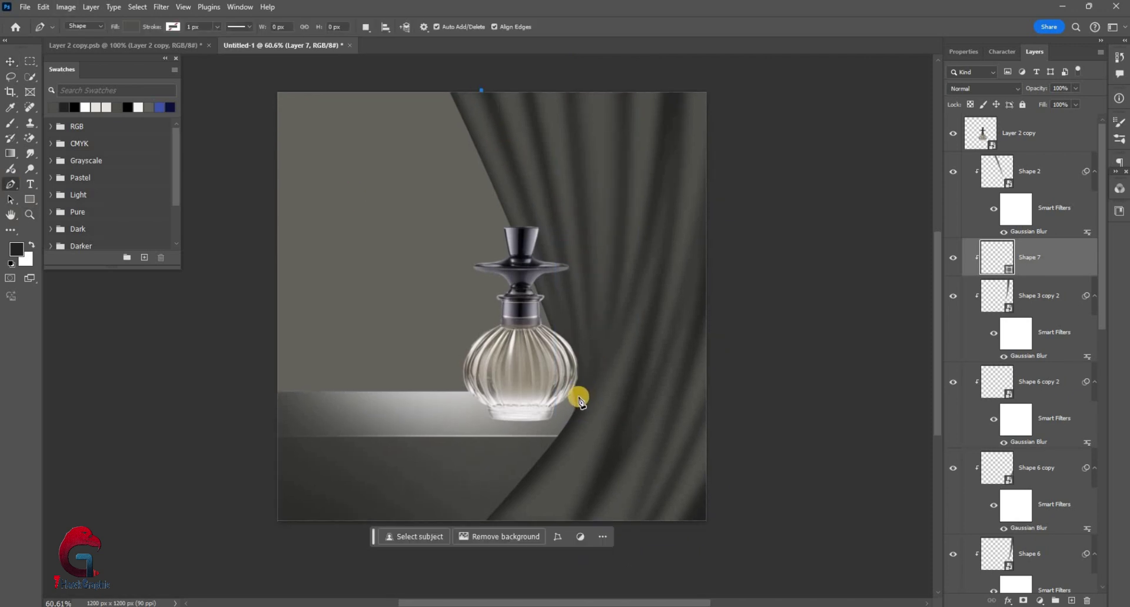
drag(580, 400, 585, 461)
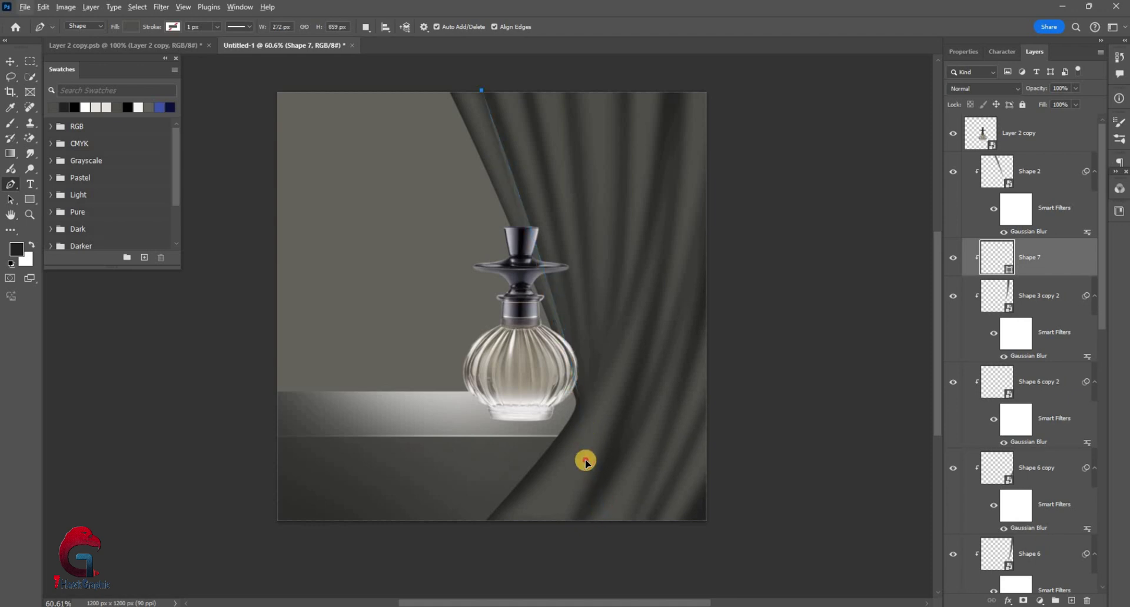
drag(482, 90, 461, 61)
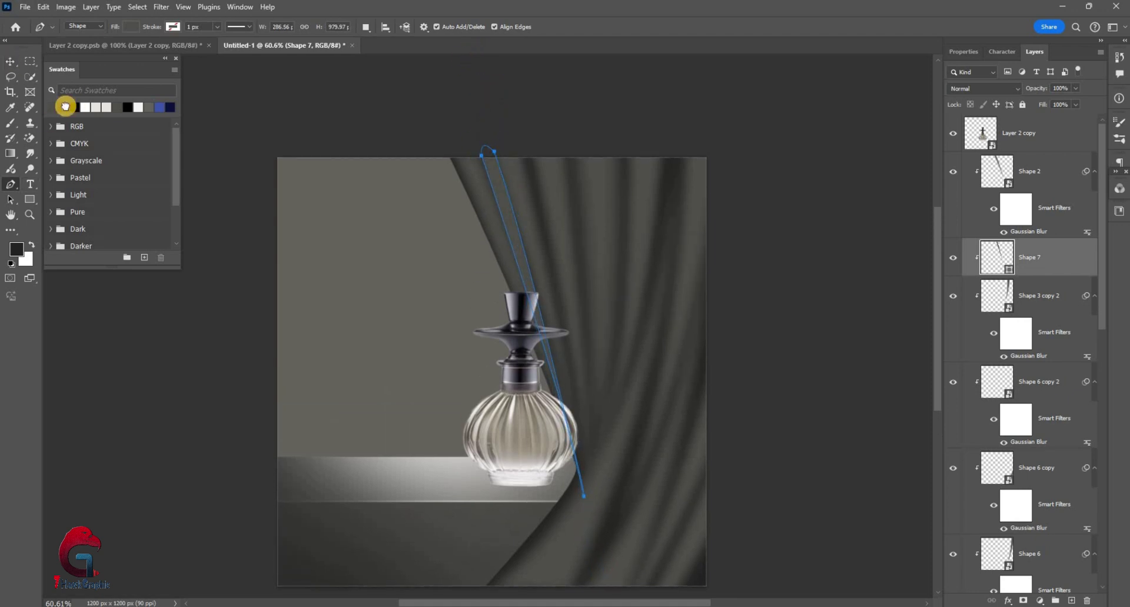
key(v)
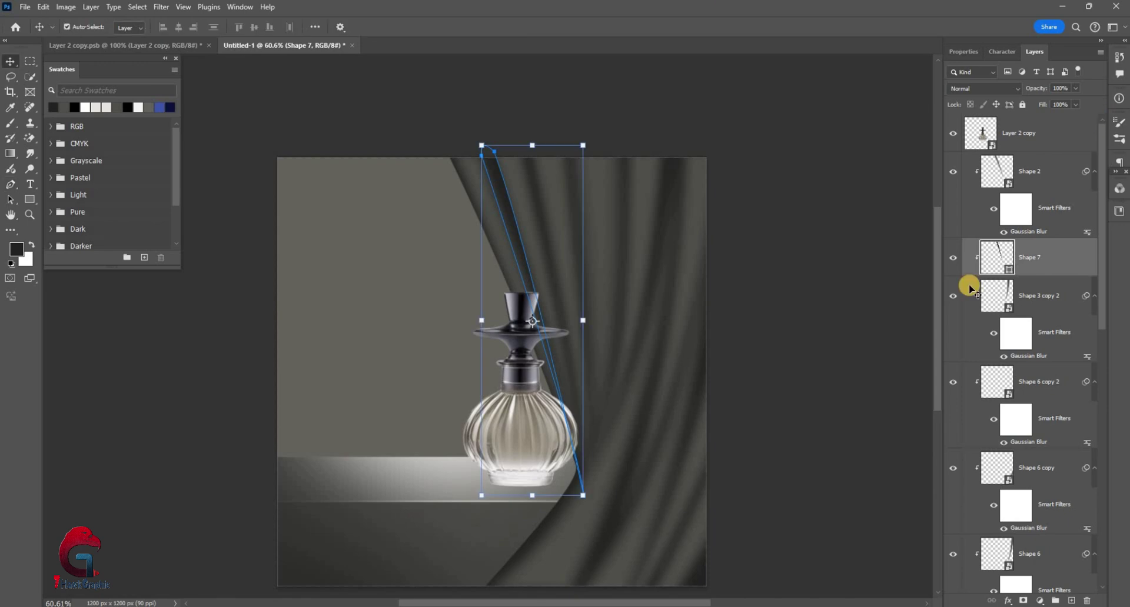
- Convert the thin fold, Shape 7, to a smart object and apply Gaussian Blur
right_click(959, 340)
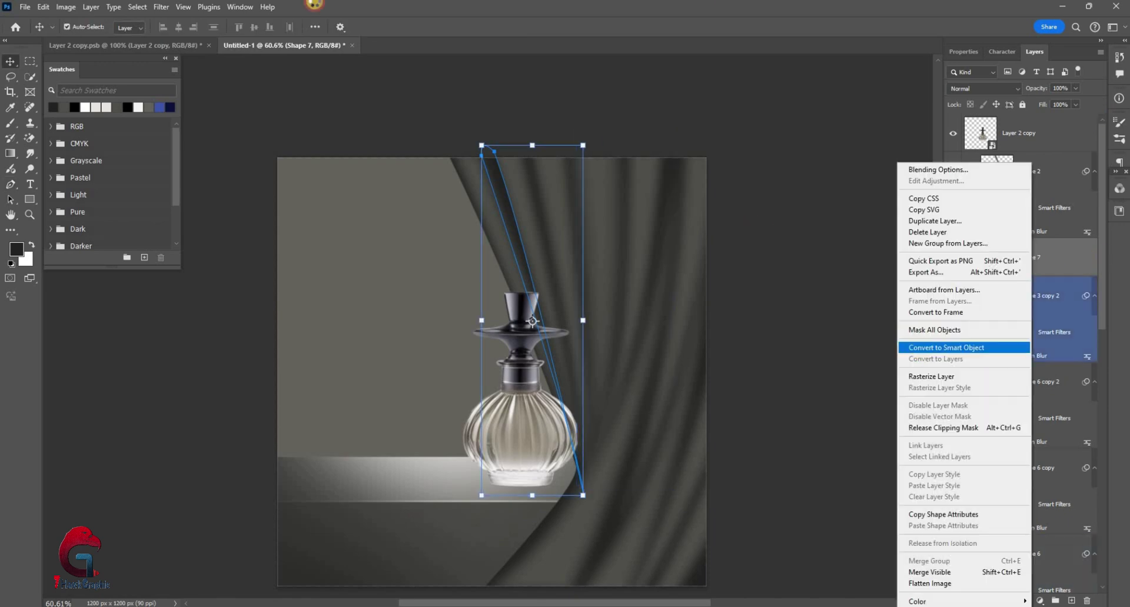
click(162, 8)
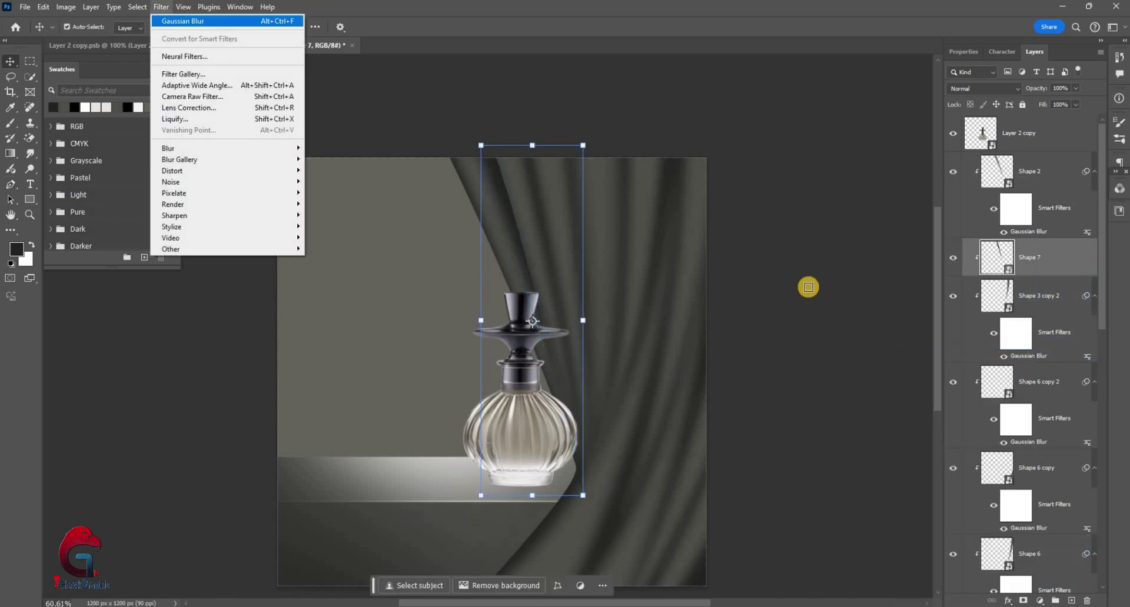
key(Return)
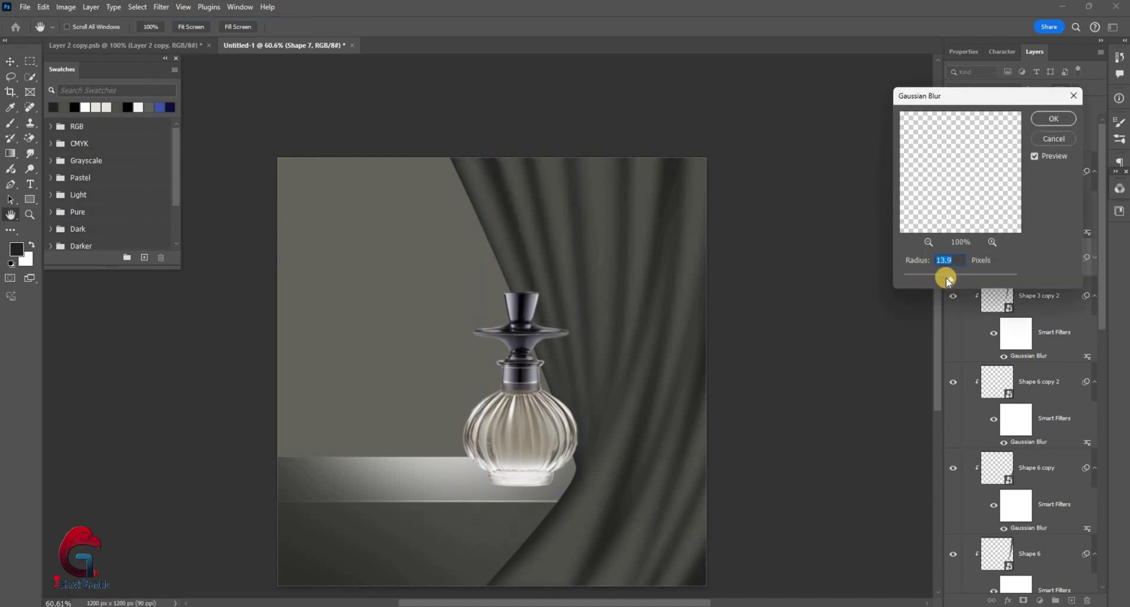
key(Return)
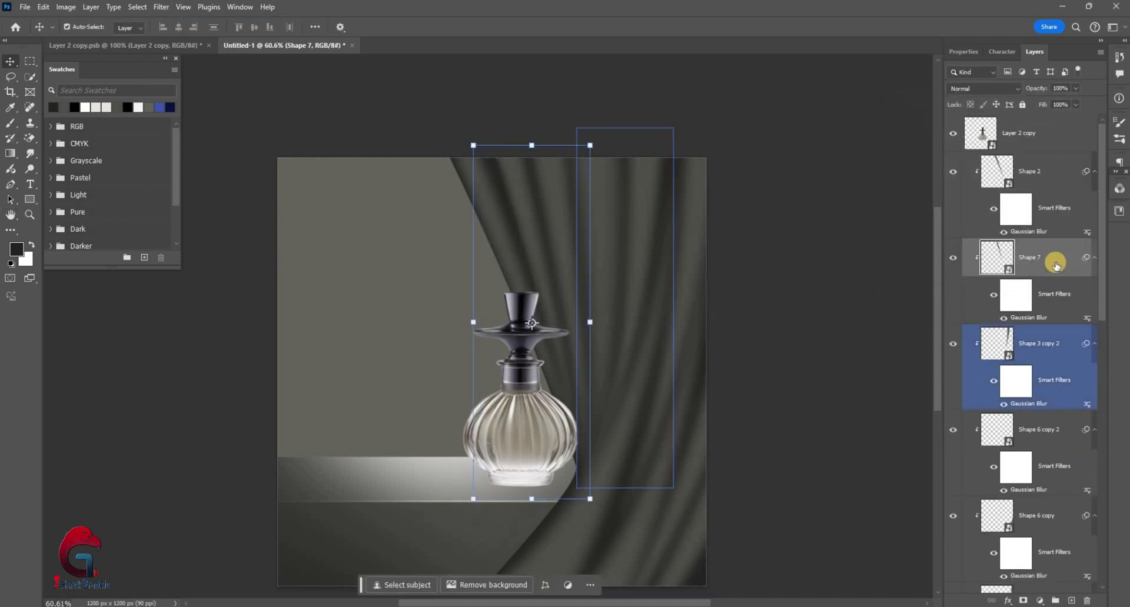
- Copy the thin curtain fold, tilt and warp it near the ledge, then reapply Gaussian Blur
drag(996, 257, 1027, 171)
key(ctrl+plus)
drag(832, 284, 668, 126)
key(ctrl+t)
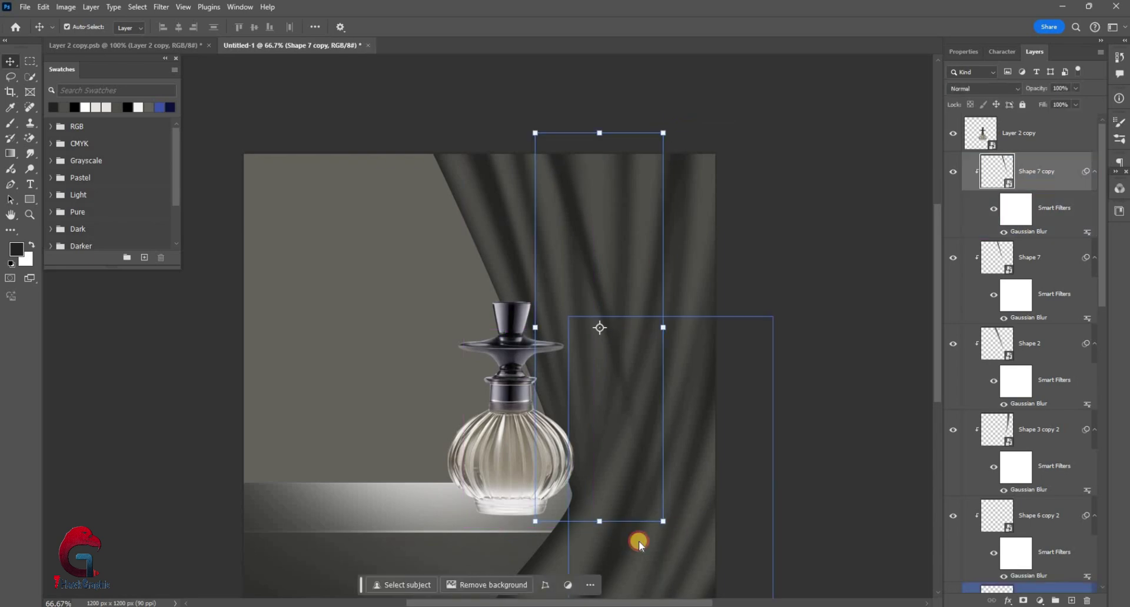
drag(635, 542, 573, 209)
right_click(576, 219)
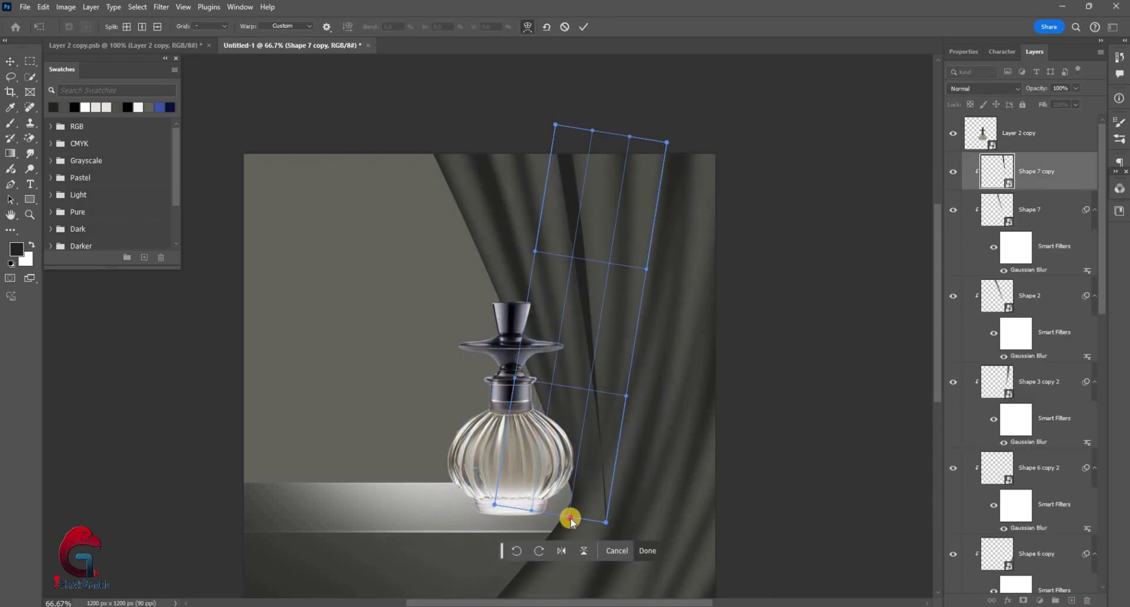
drag(567, 517, 587, 433)
click(843, 255)
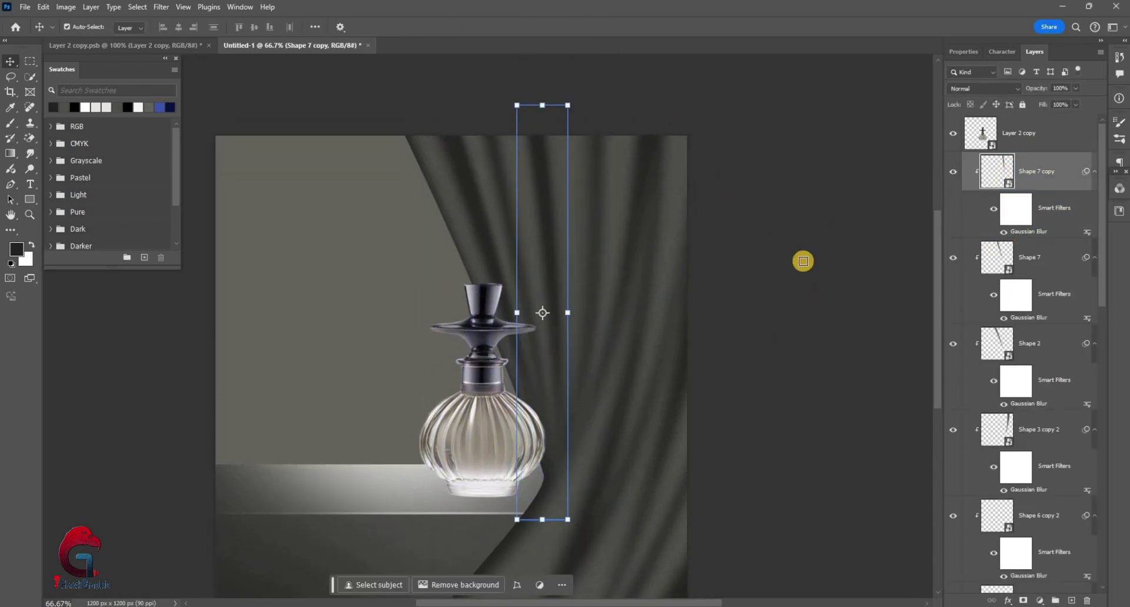
key(ctrl+alt+f)
click(1036, 130)
- Make another copy of the fold and rotate it about 29 degrees
scroll(613, 328, down, 1)
drag(824, 403, 650, 144)
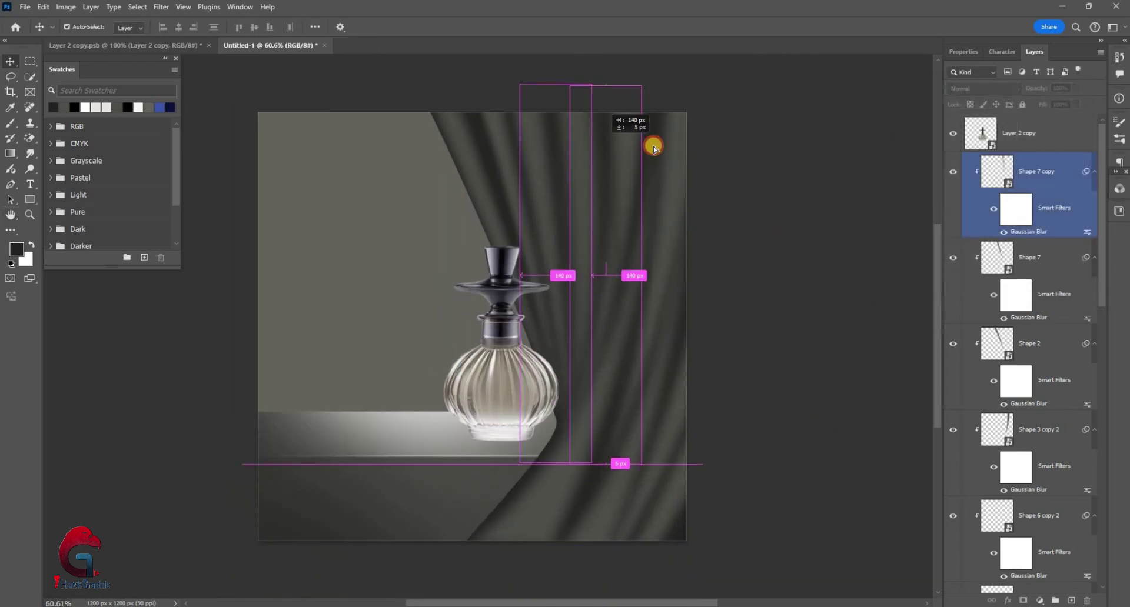
key(ctrl+t)
click(568, 235)
drag(706, 196, 640, 480)
key(Return)
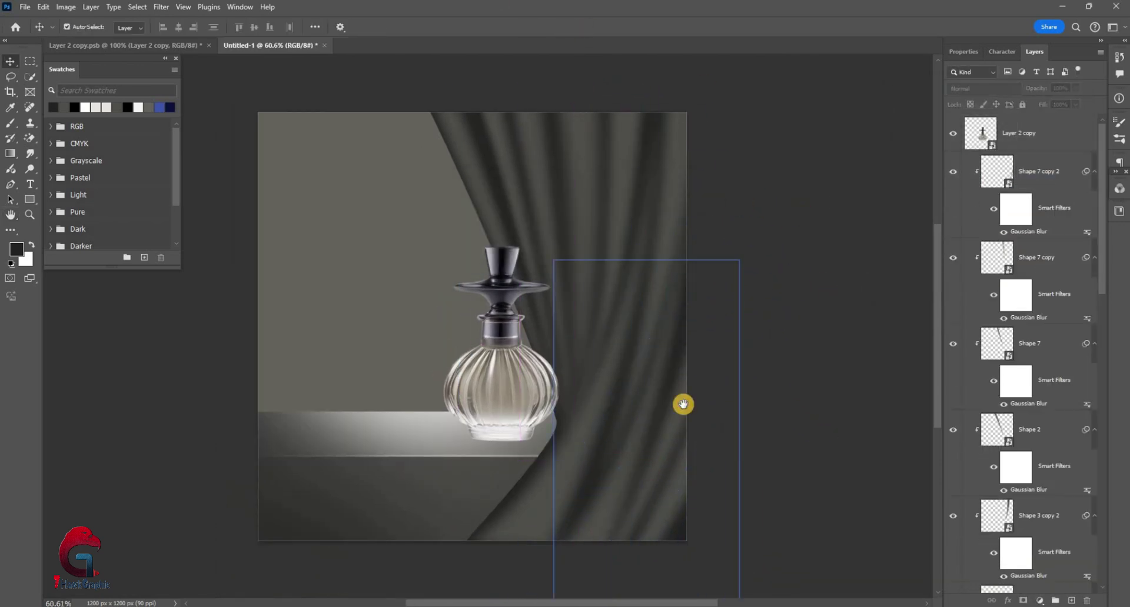
- Duplicate the fold as Shape 7 copy 3, reapply the blur, and place it
key(ctrl+j)
key(ctrl+t)
click(577, 234)
key(Escape)
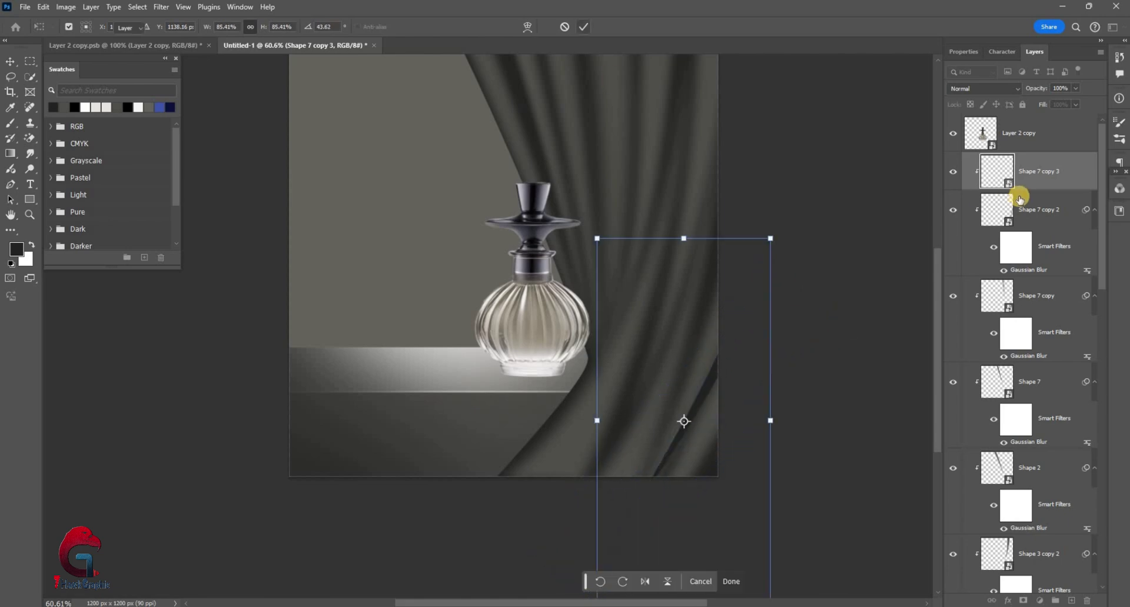
key(ctrl+alt+f)
click(1038, 130)
drag(642, 336, 674, 382)
click(1039, 257)
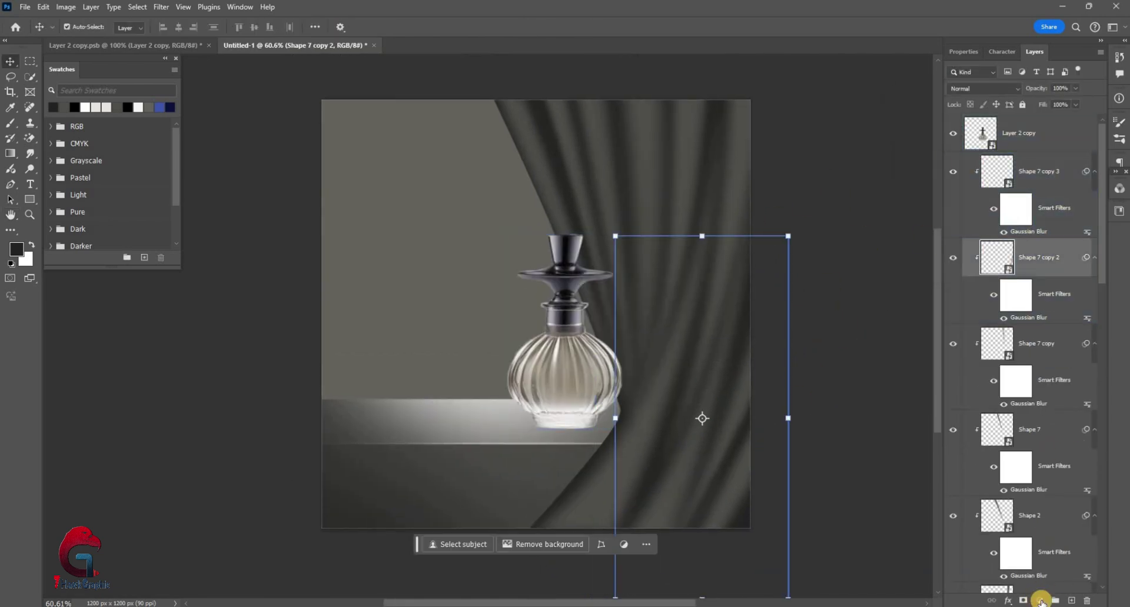
- Add a Curves 1 layer with a gentle S-curve, lowering highlights and lifting the lower point
click(1039, 600)
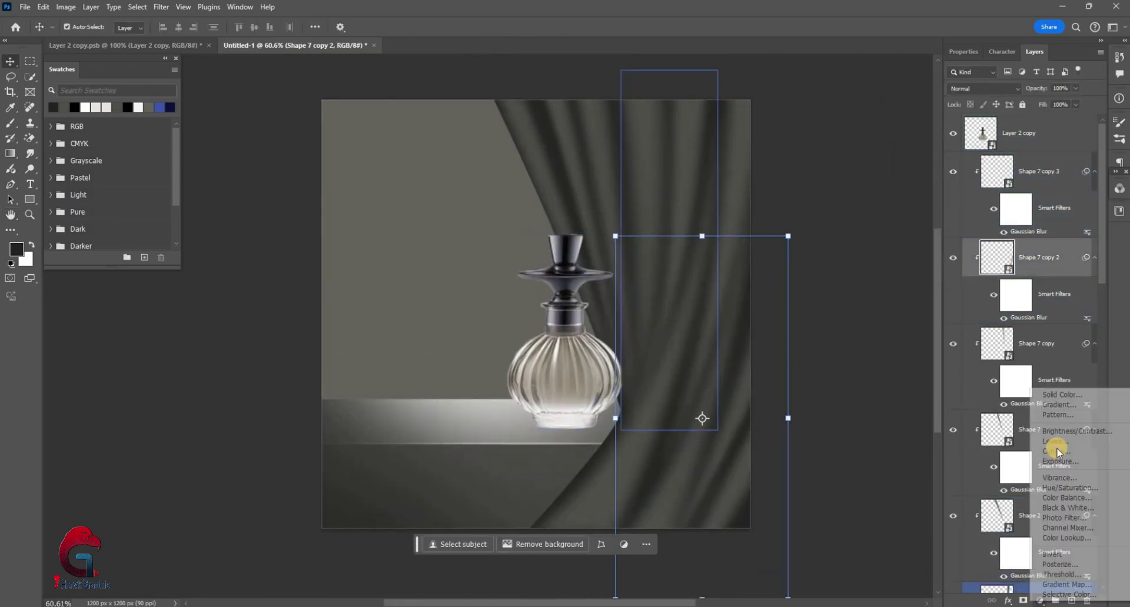
click(1059, 451)
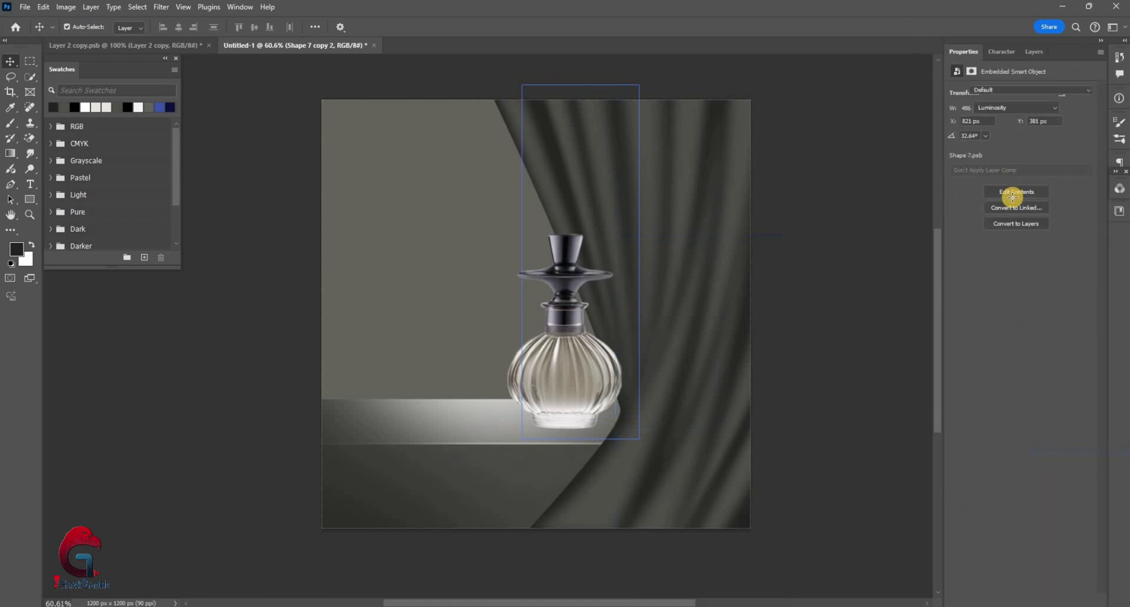
drag(1006, 199, 1008, 204)
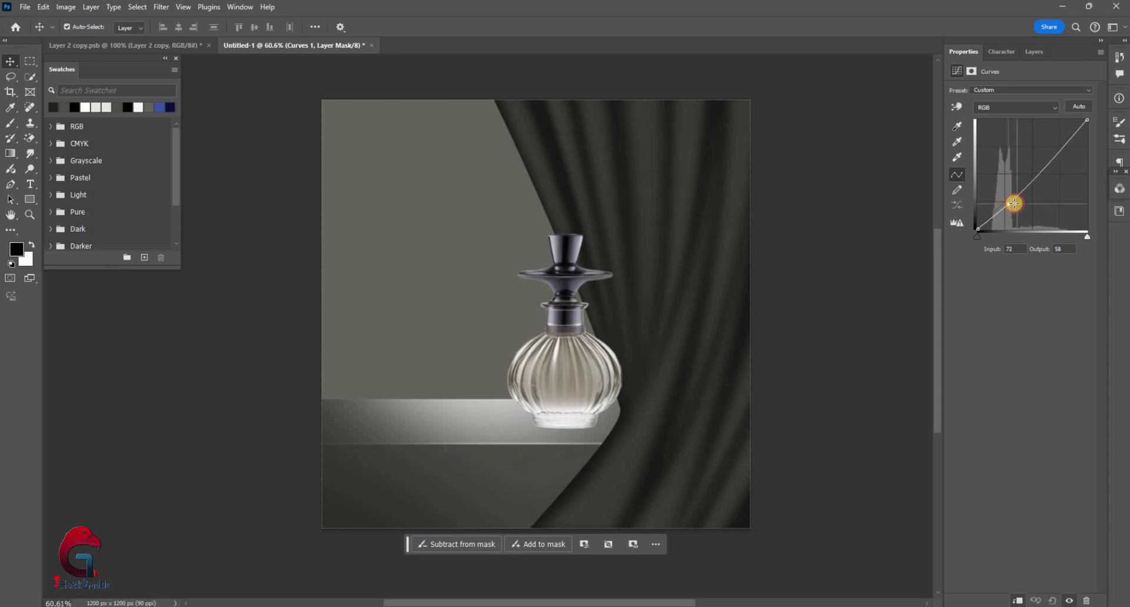
drag(1013, 203, 1011, 201)
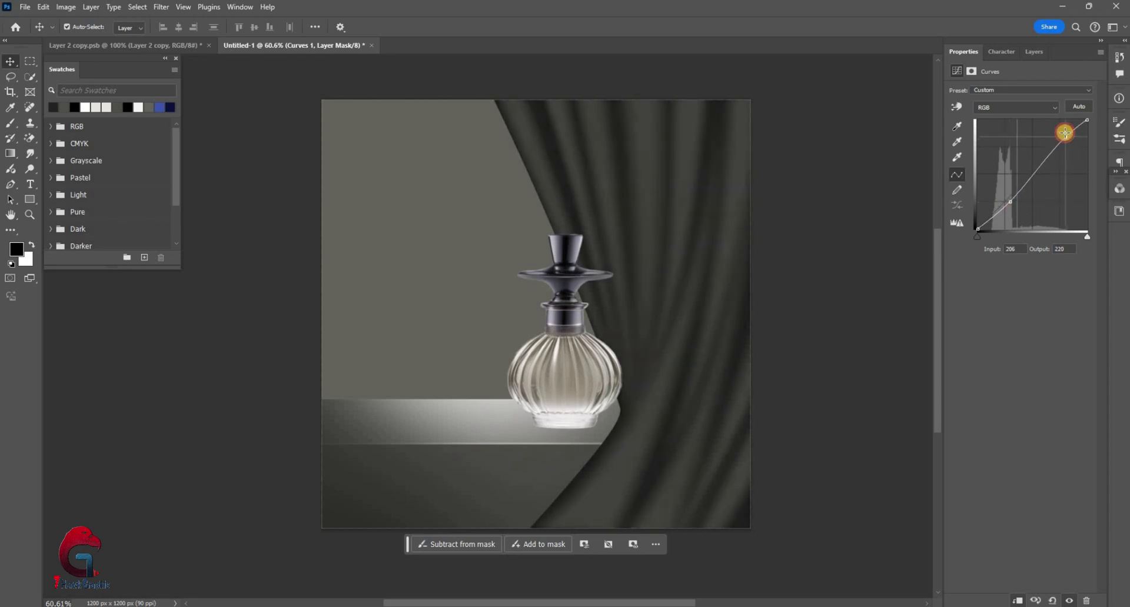
drag(1066, 127, 1064, 137)
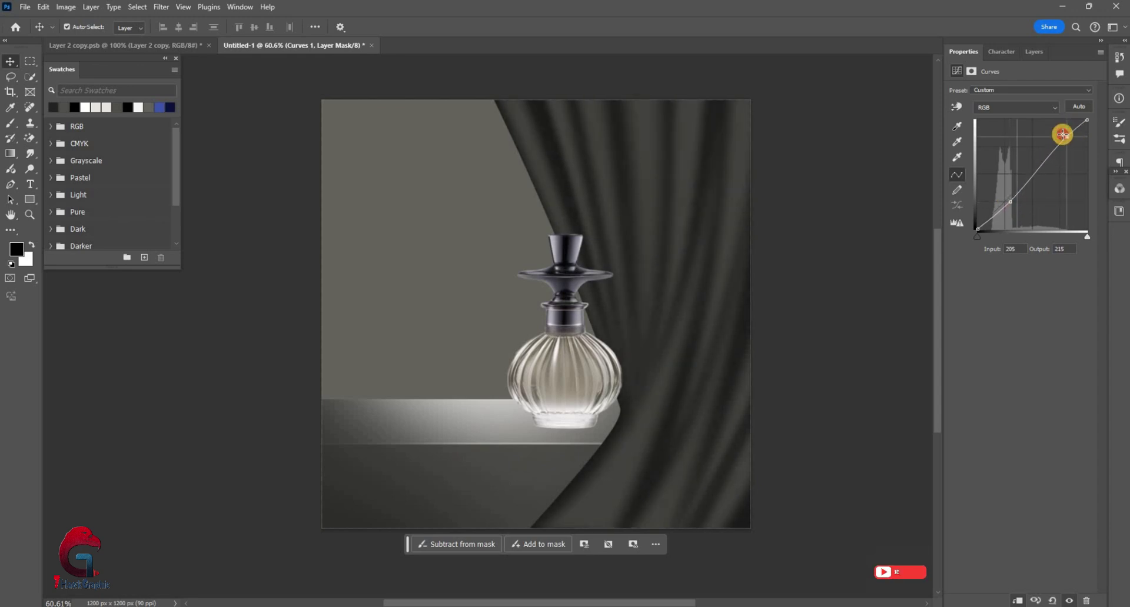
drag(1005, 203, 1008, 200)
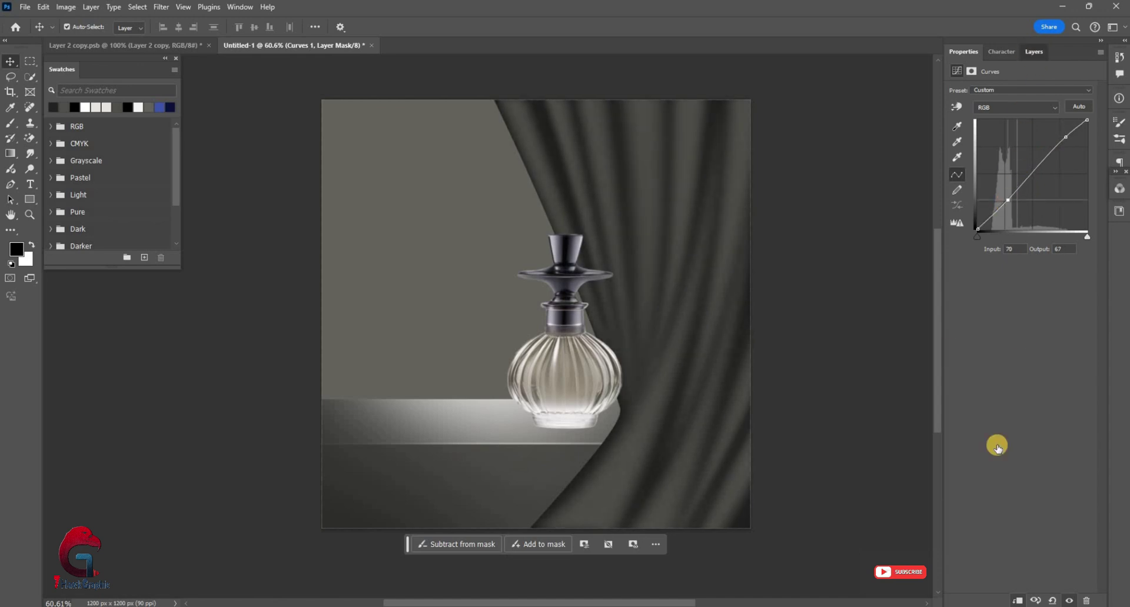
key(F7)
click(1039, 600)
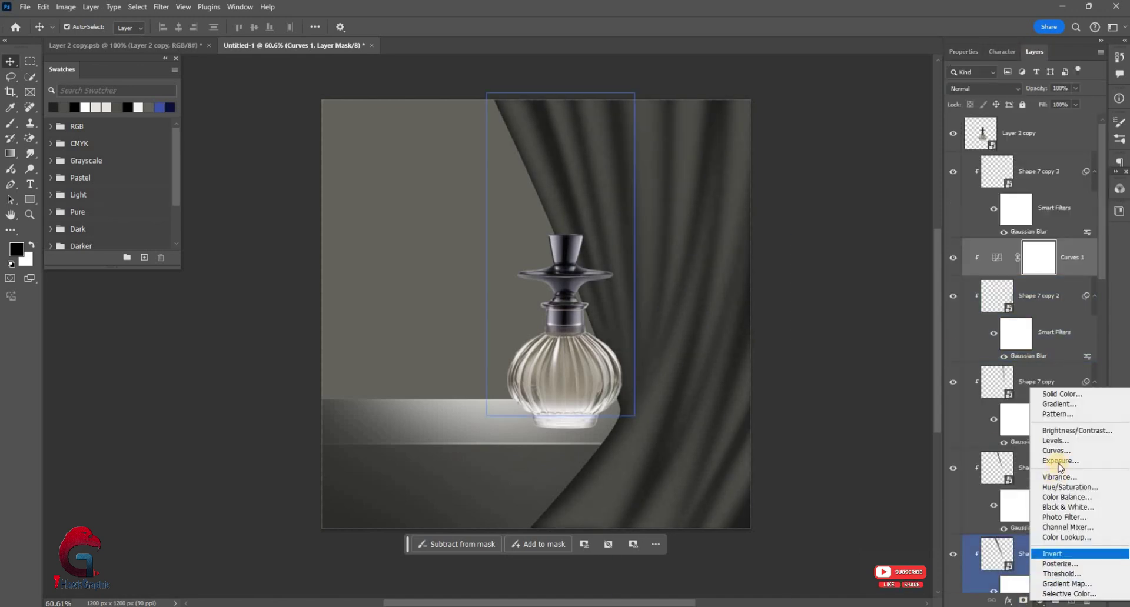
- Add an Exposure 1 layer with Exposure +2.01 and Gamma Correction 0.84
click(1000, 471)
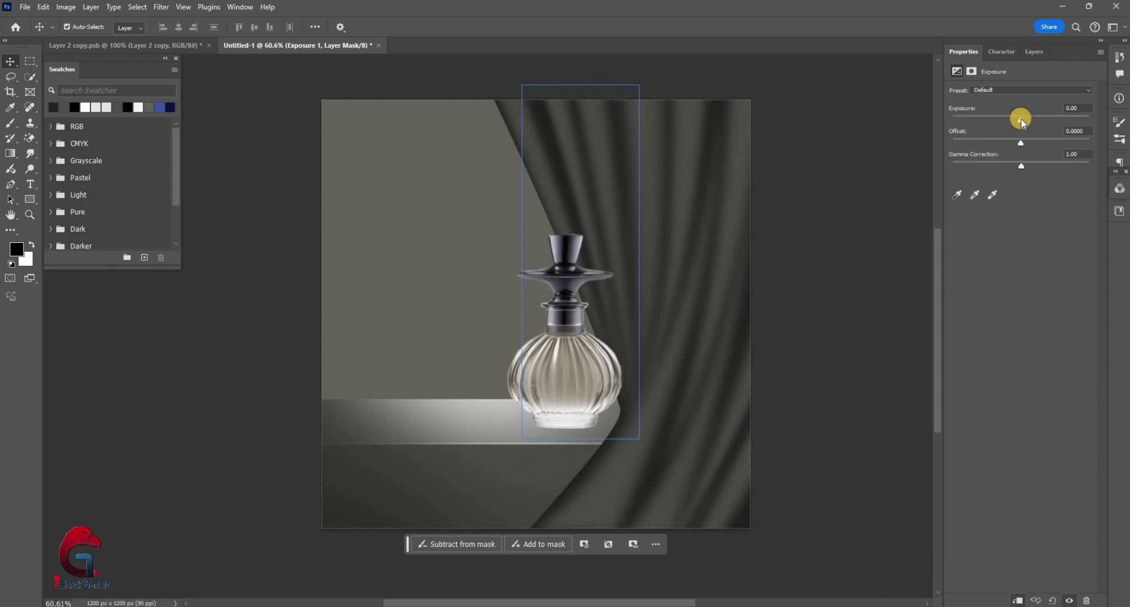
drag(1020, 116, 1043, 120)
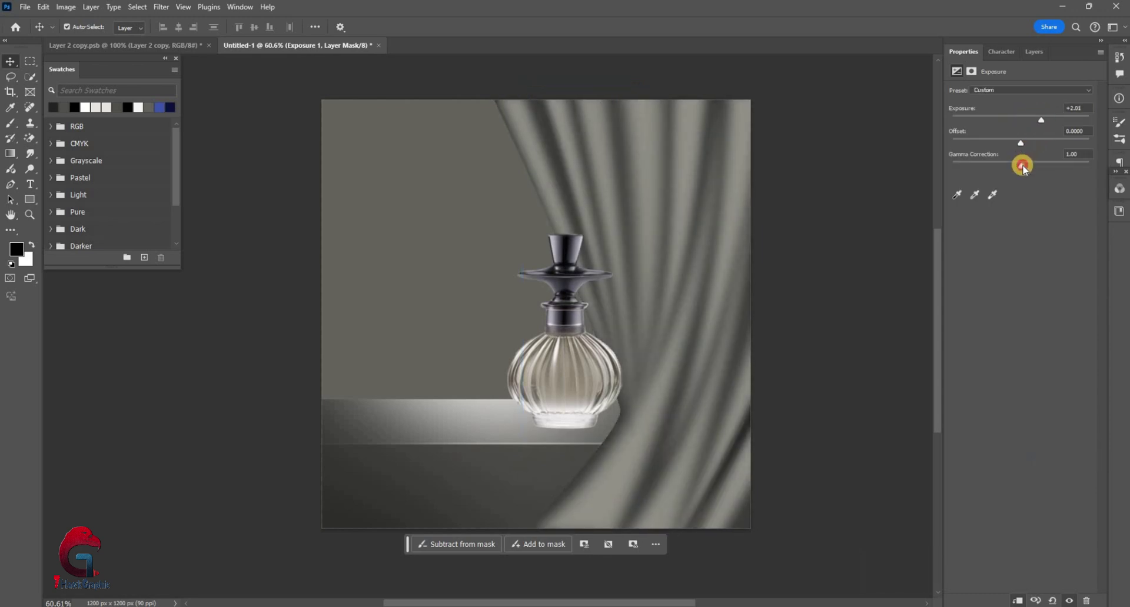
drag(1023, 168, 1031, 165)
click(1028, 53)
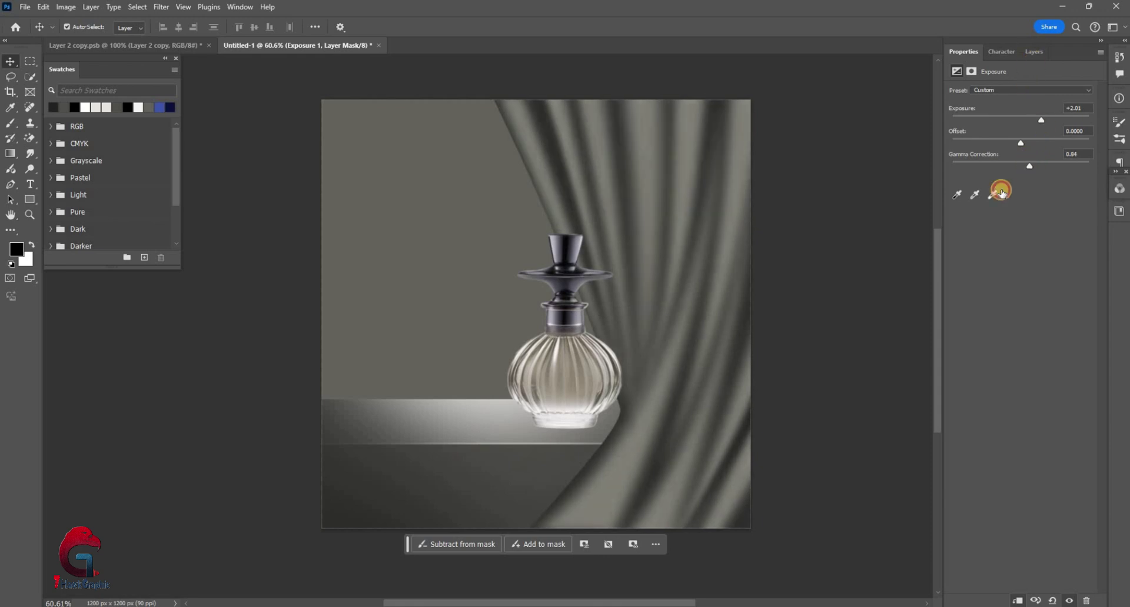
- Give Exposure 1 Screen blending with split Underlying Layer Blend If limits of 28/202
right_click(1007, 260)
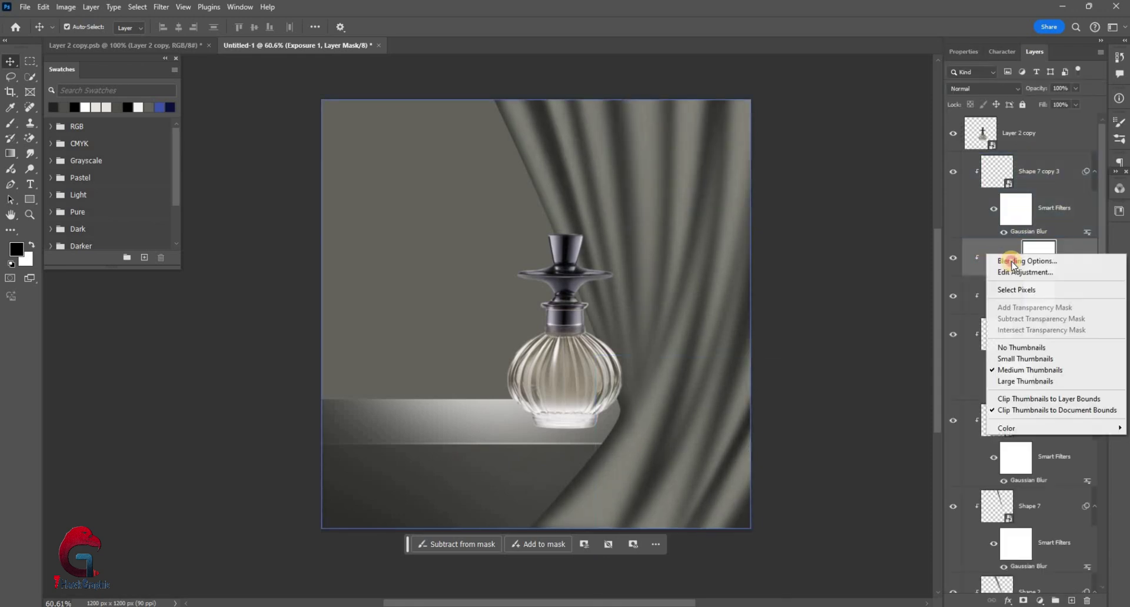
click(1000, 247)
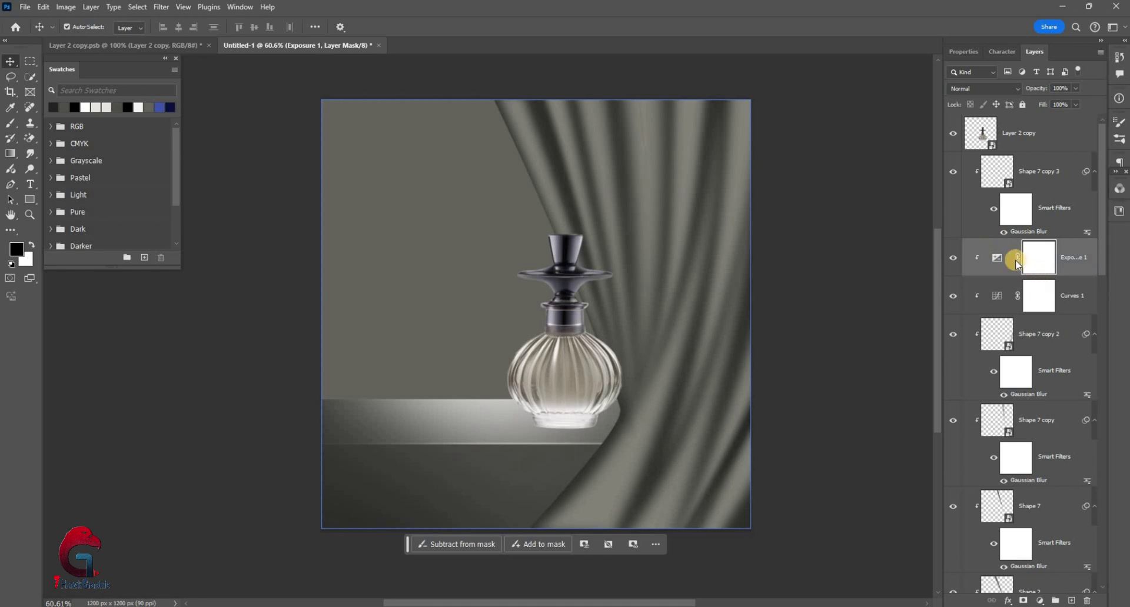
double_click(1012, 264)
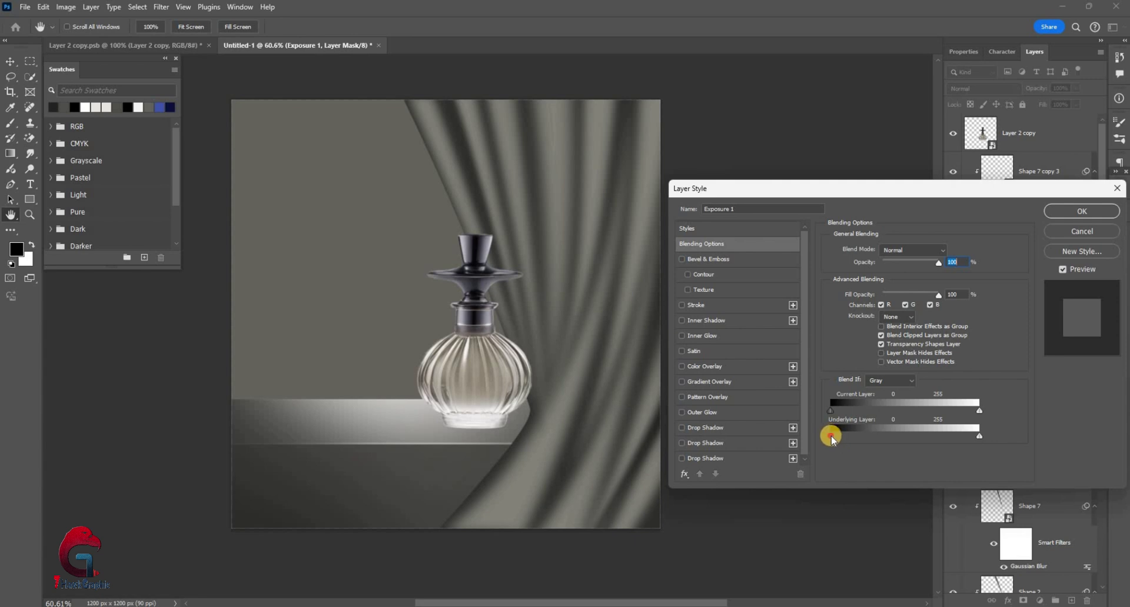
drag(844, 436, 873, 437)
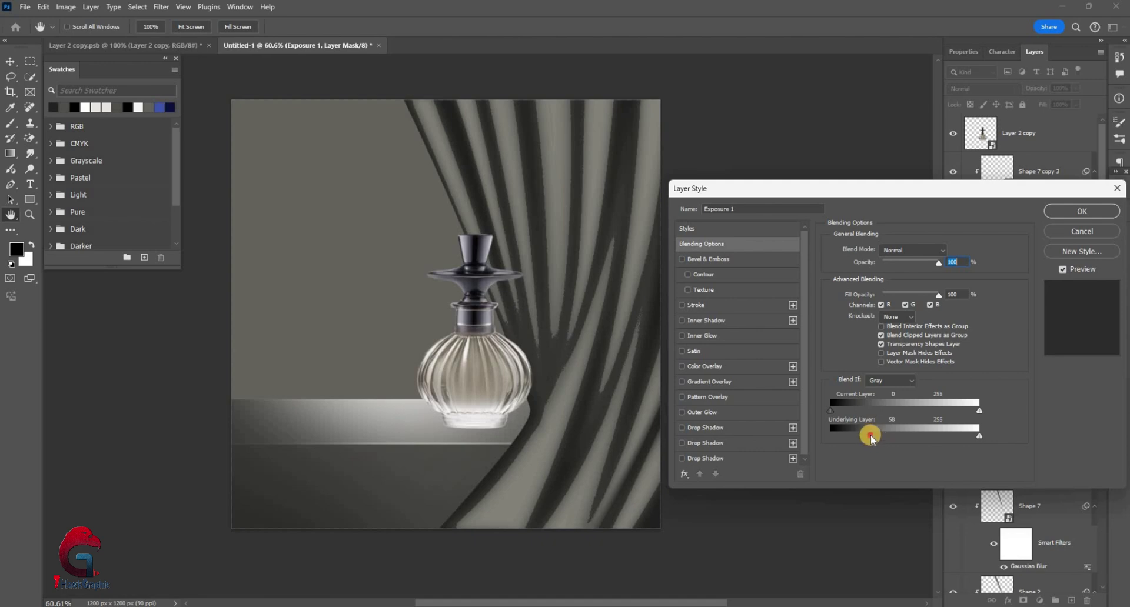
drag(891, 434, 942, 429)
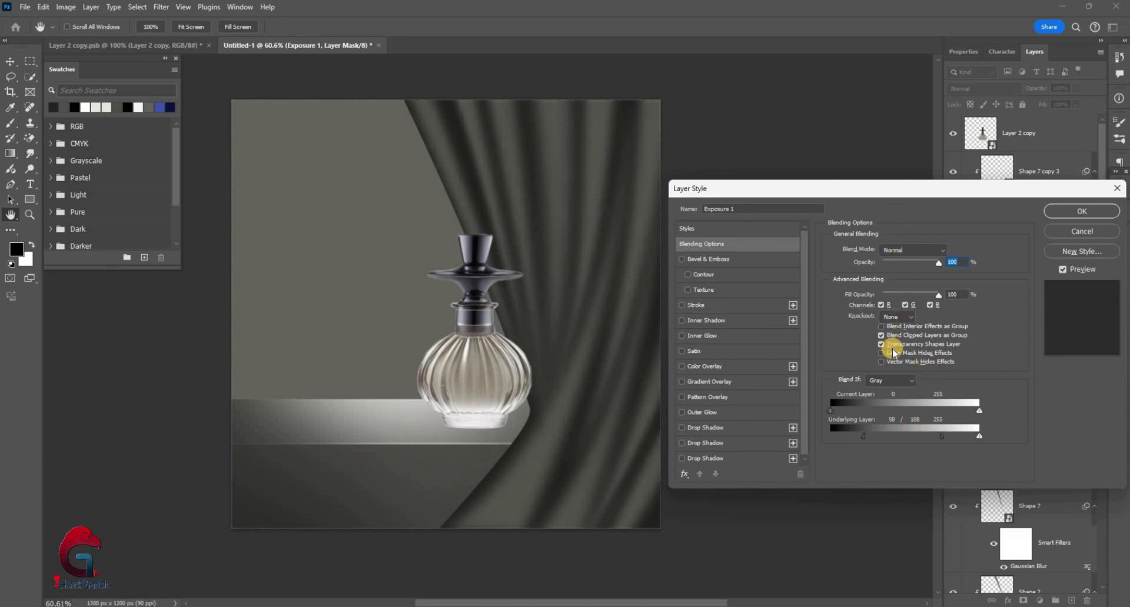
drag(893, 353, 894, 361)
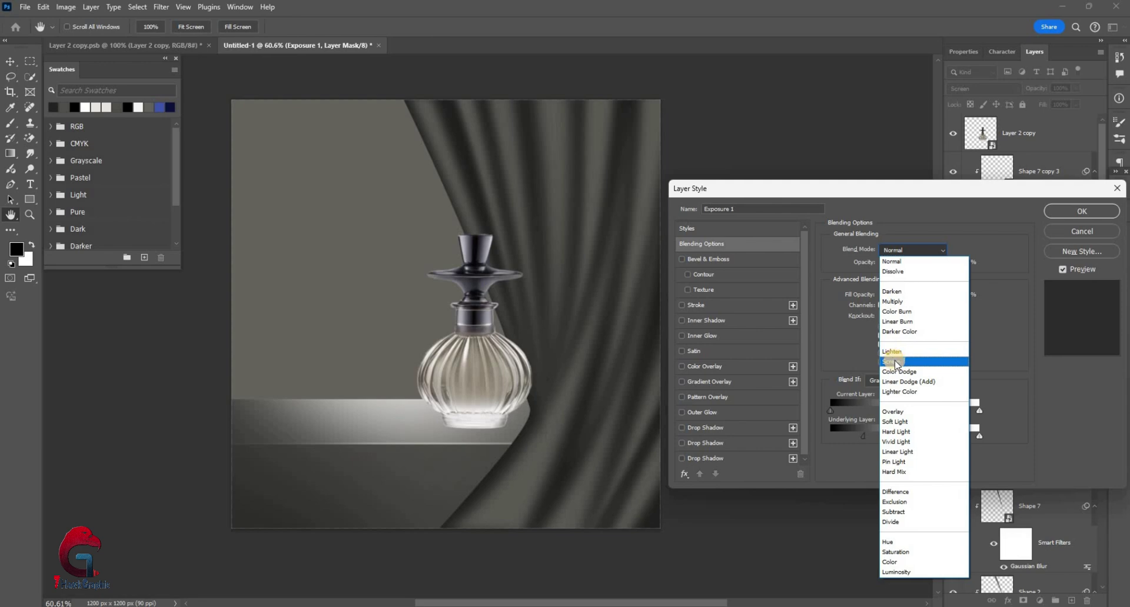
click(893, 361)
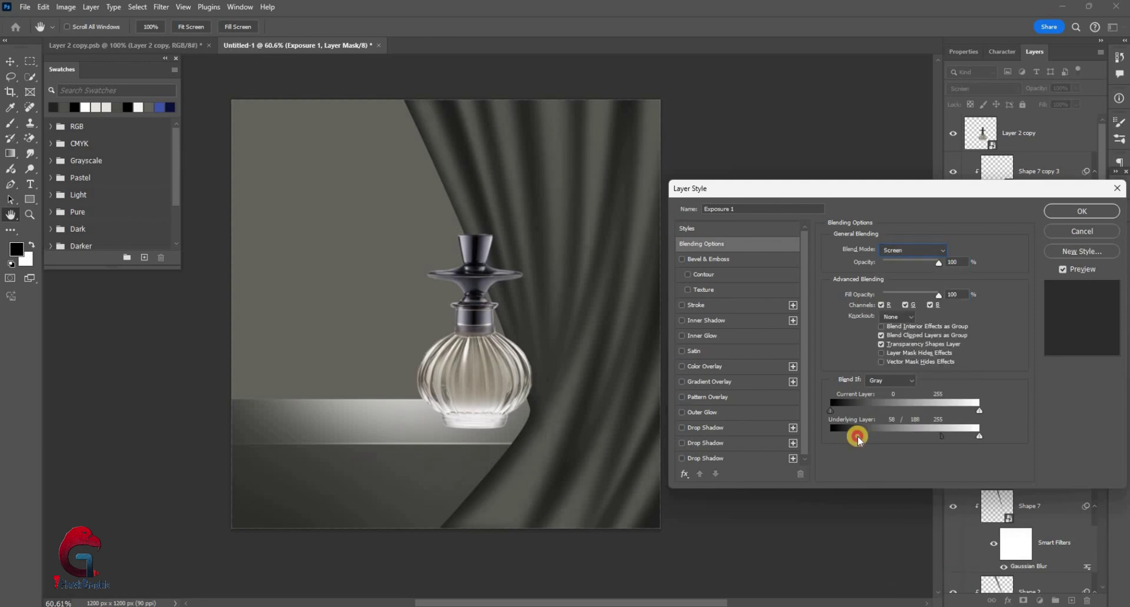
drag(862, 435, 851, 437)
drag(958, 434, 947, 436)
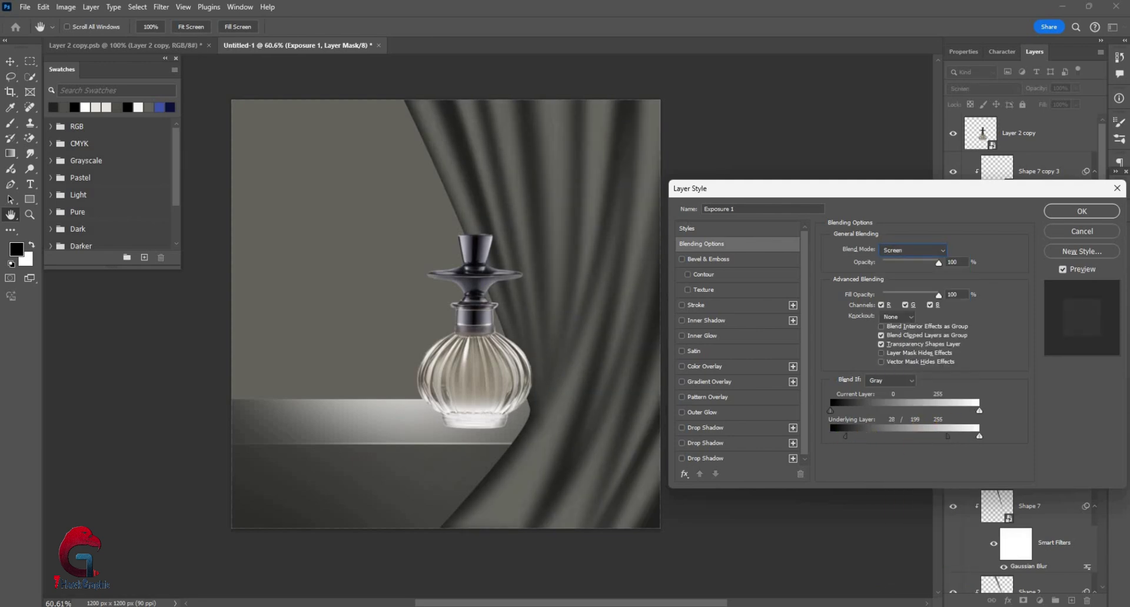
key(Return)
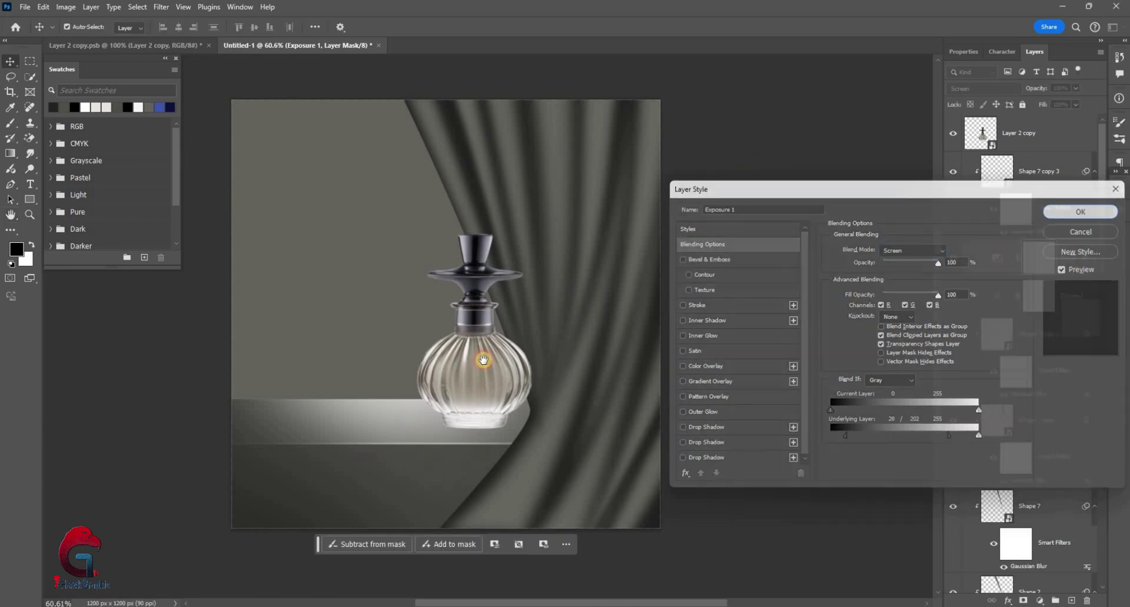
click(1038, 257)
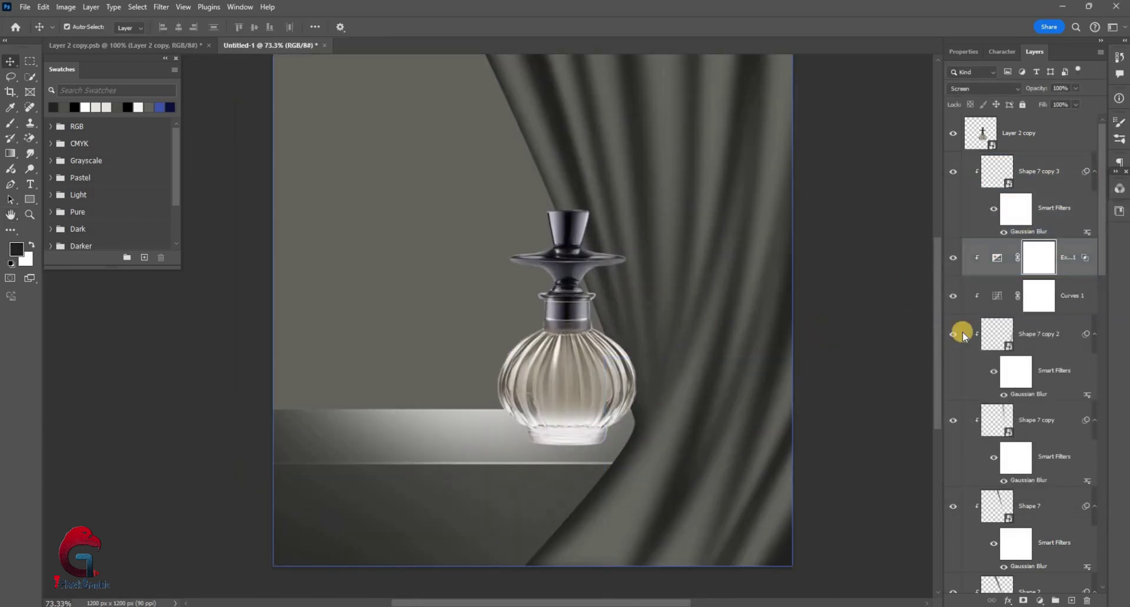
- Draw Shape 8, a thin curved fold running from the curtain top to the ledge
click(1069, 600)
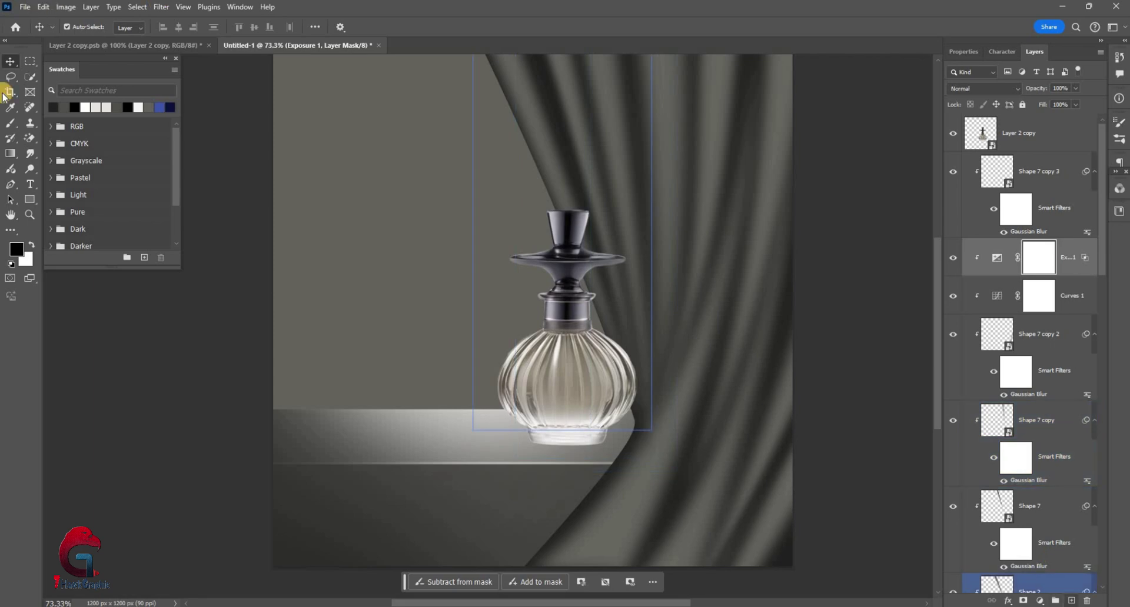
key(p)
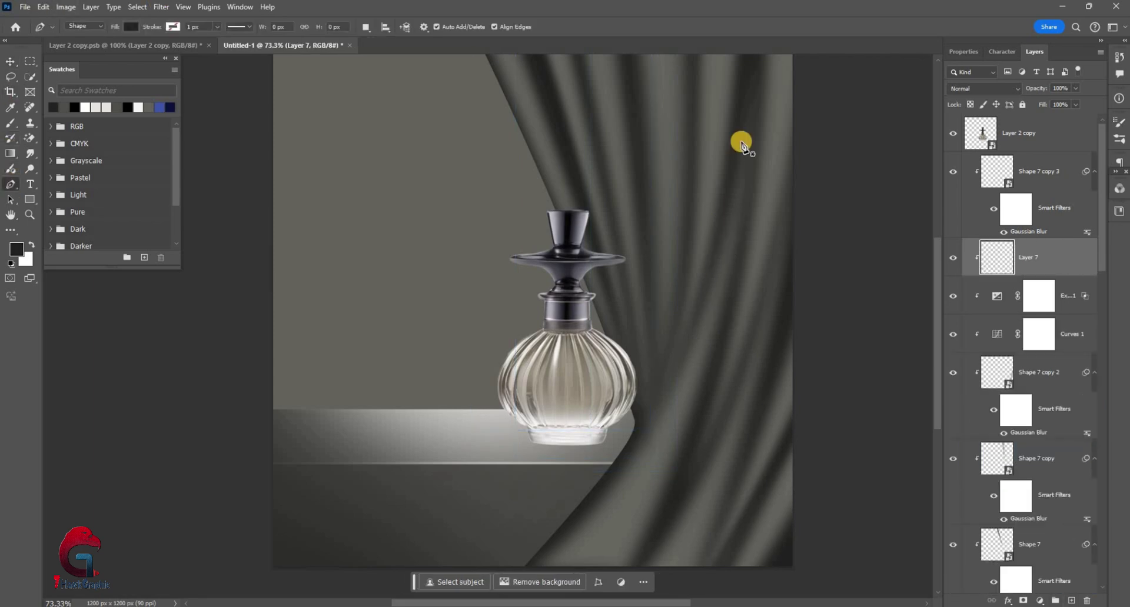
key(ctrl+minus)
click(735, 68)
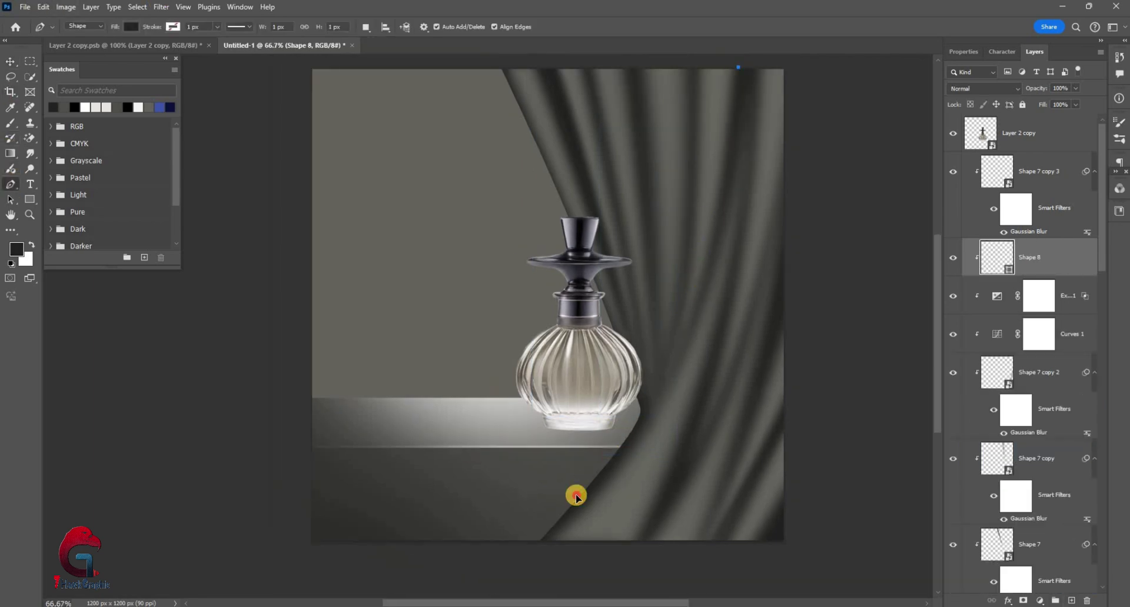
drag(575, 487, 623, 441)
key(ctrl+minus)
scroll(717, 174, up, 1)
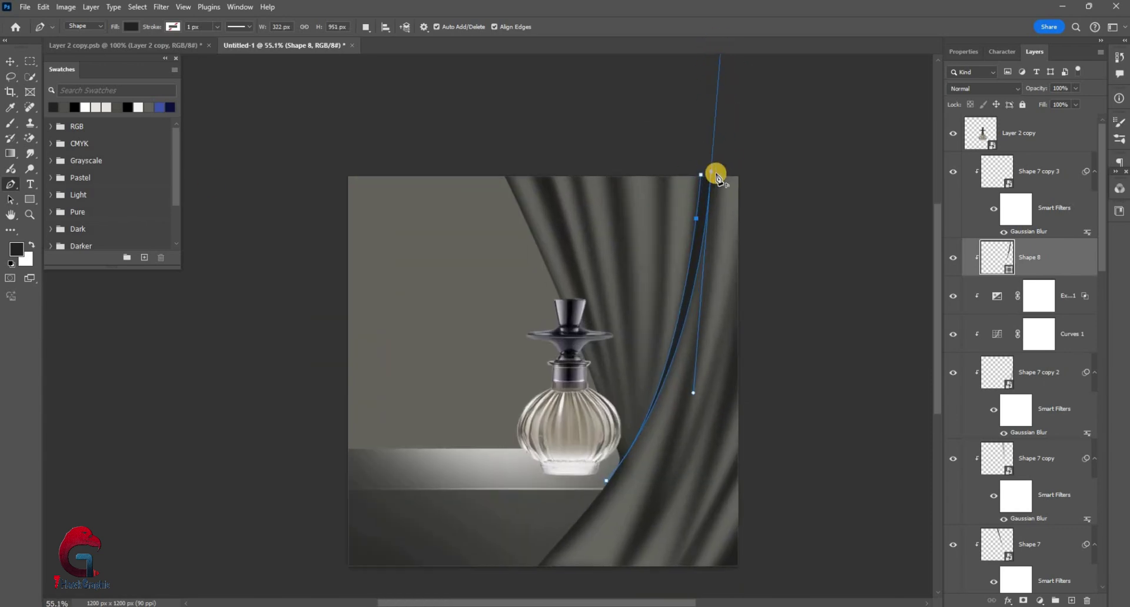
click(714, 170)
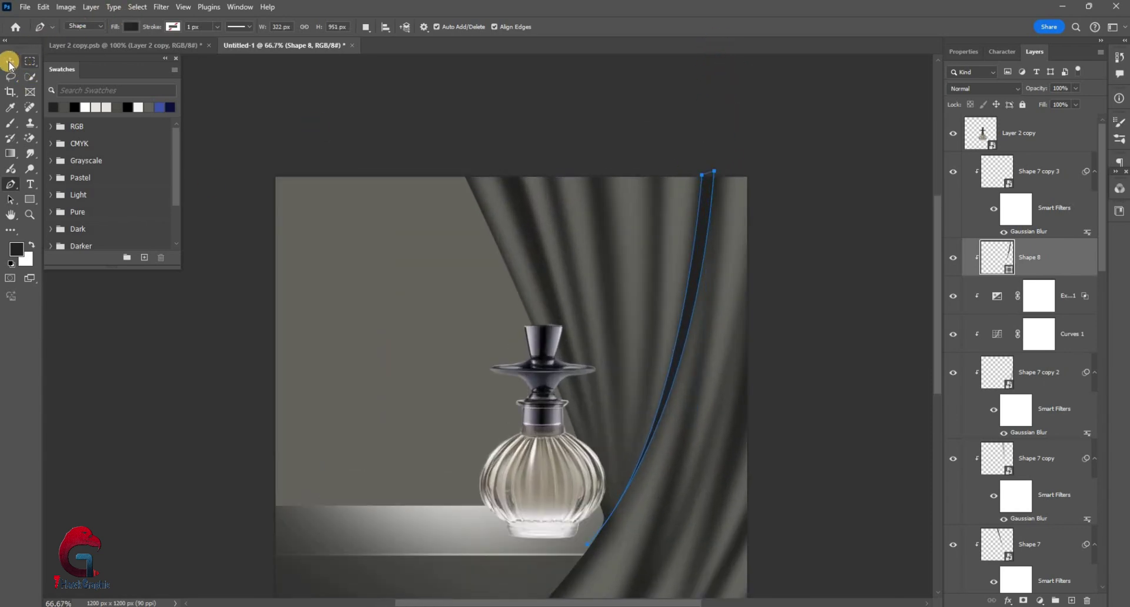
- Convert Shape 8 to a smart object, blur it 9.6 px, and nudge the bottle right
key(v)
right_click(956, 372)
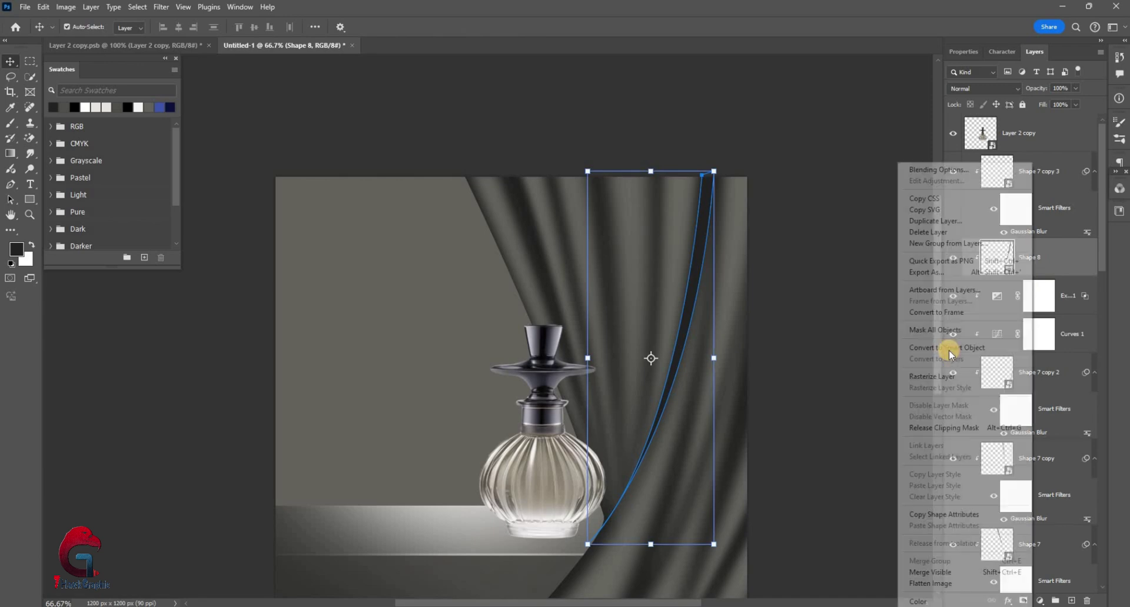
click(946, 348)
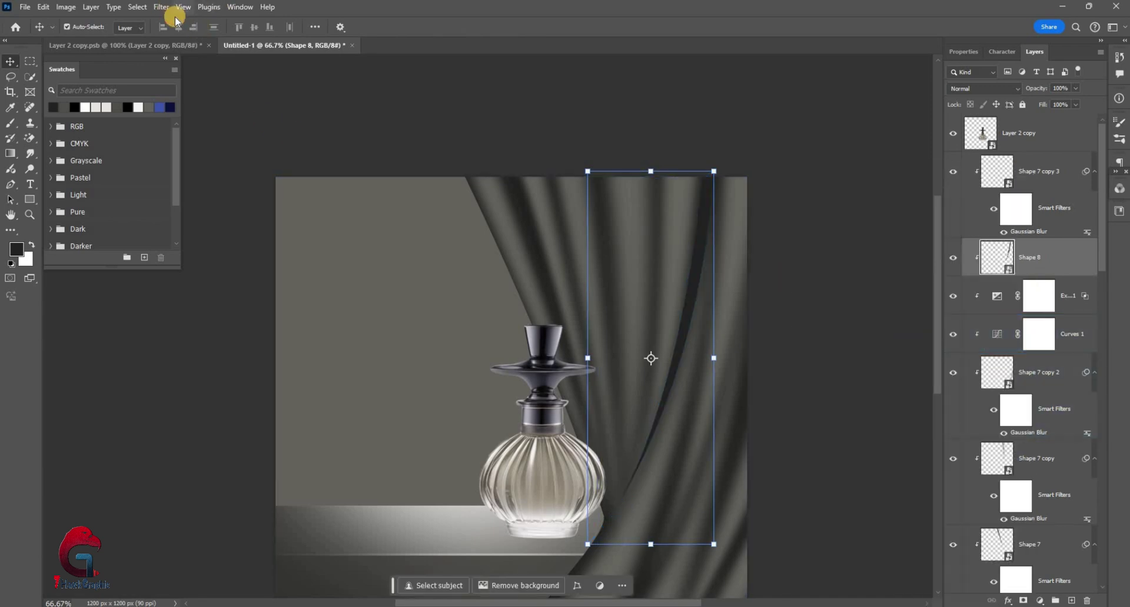
click(161, 6)
click(182, 20)
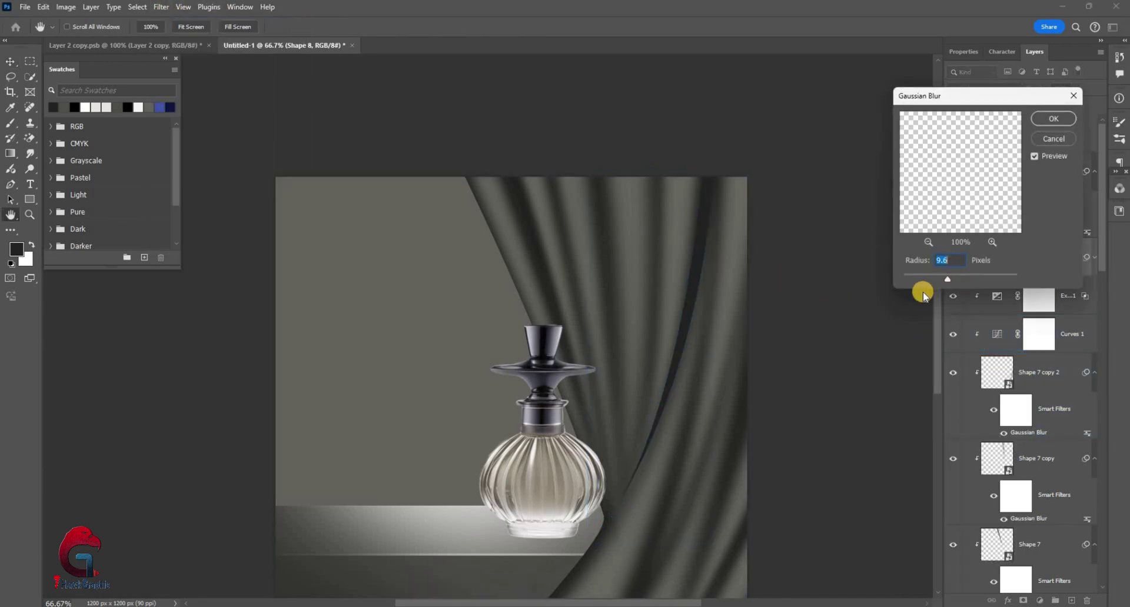
key(Return)
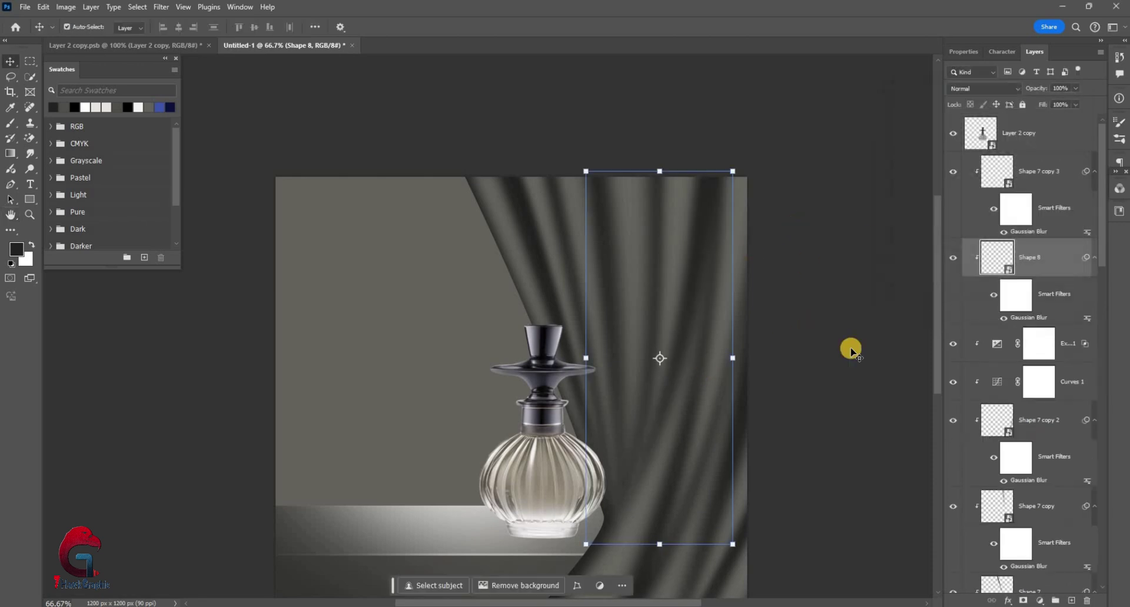
scroll(626, 318, down, 2)
scroll(662, 321, up, 2)
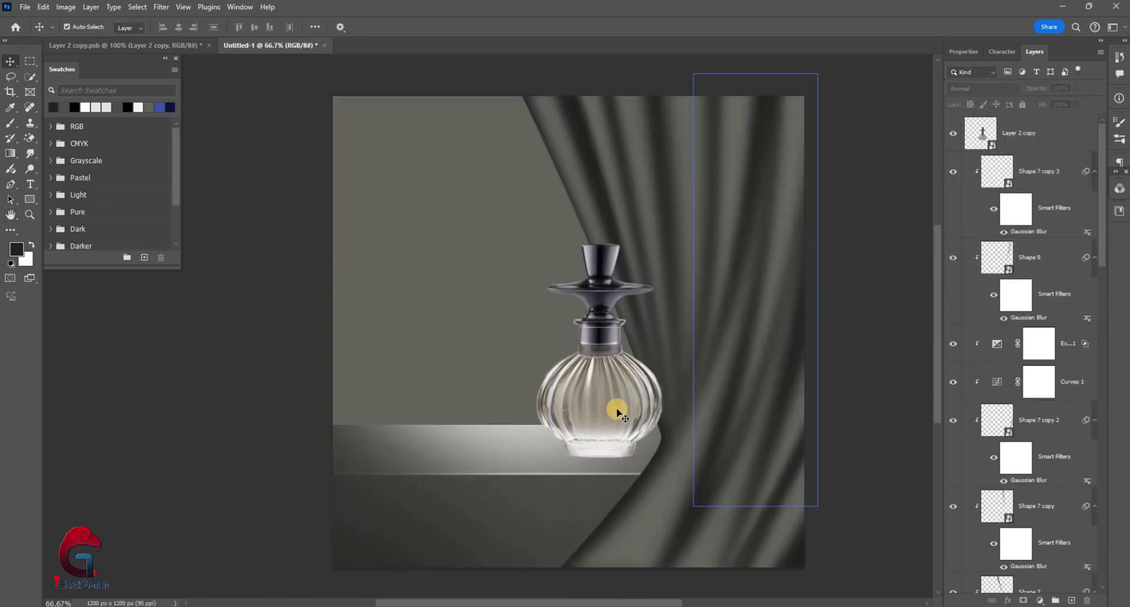
drag(582, 418, 600, 419)
click(1071, 600)
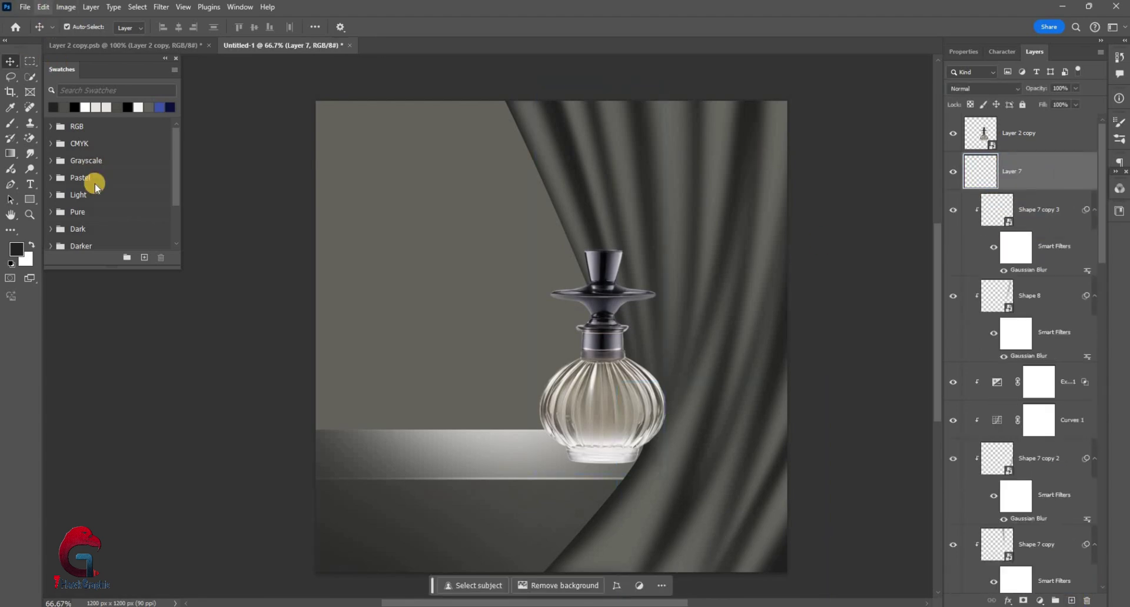
- Fill Layer 7 with 50% gray, set it to Overlay, and clip it to the curtain
click(45, 7)
key(Return)
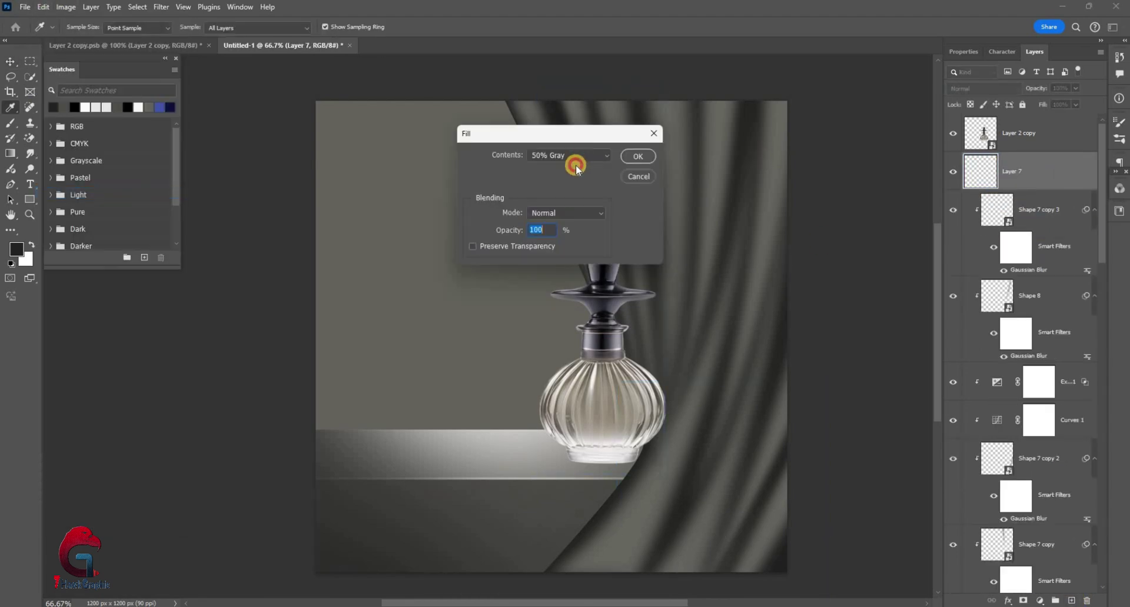
click(568, 155)
click(645, 157)
key(Return)
key(v)
click(981, 88)
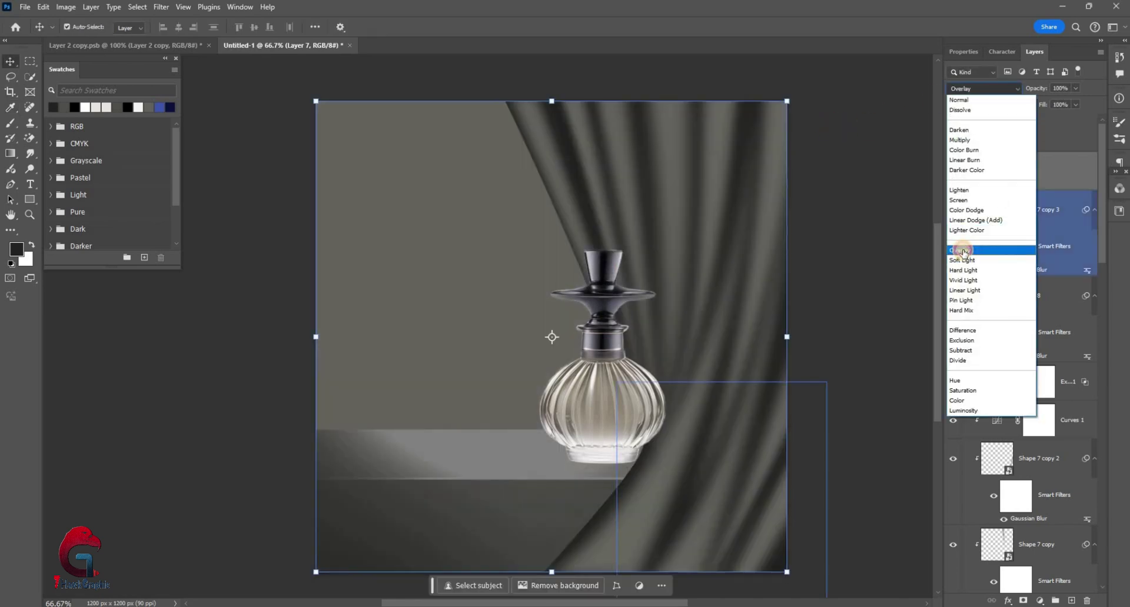
click(1039, 193)
right_click(1039, 420)
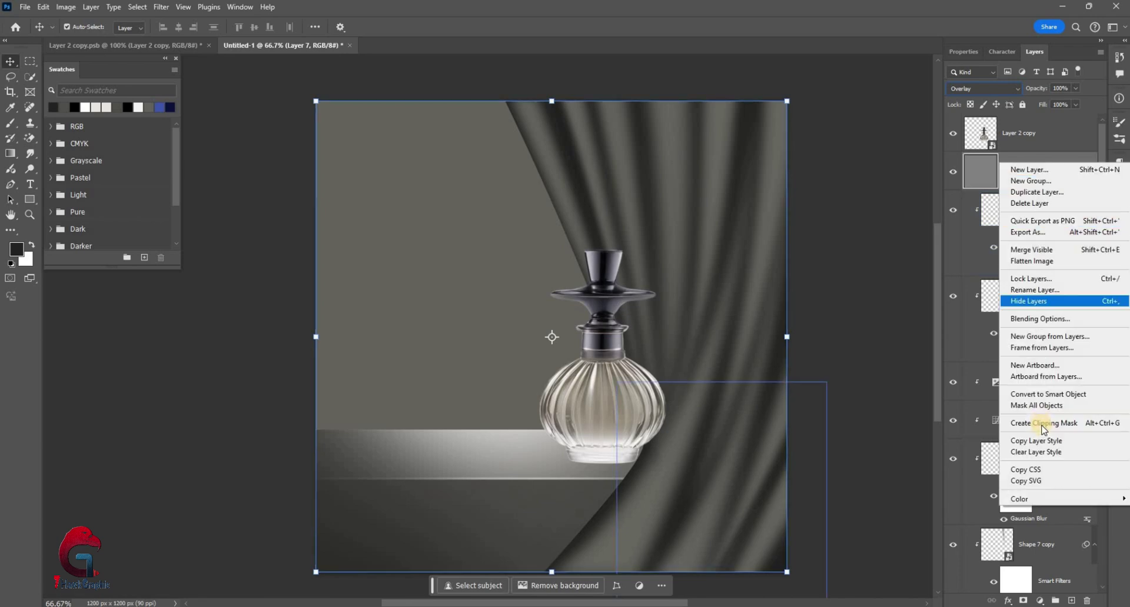
click(1042, 423)
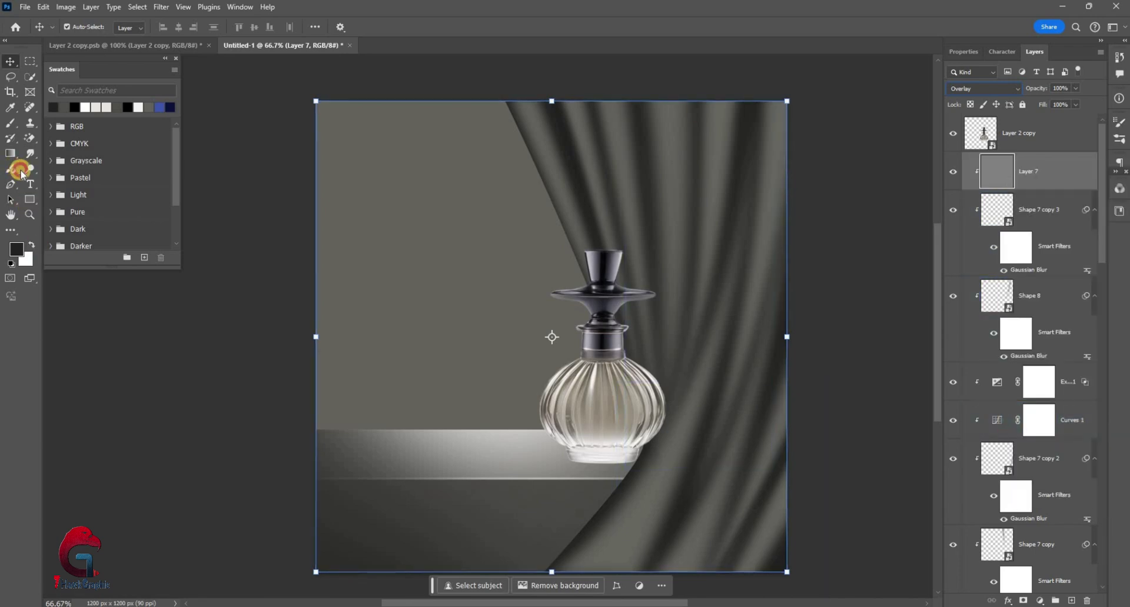
- Dodge highlights along the curtain folds at 15% midtone exposure
click(77, 172)
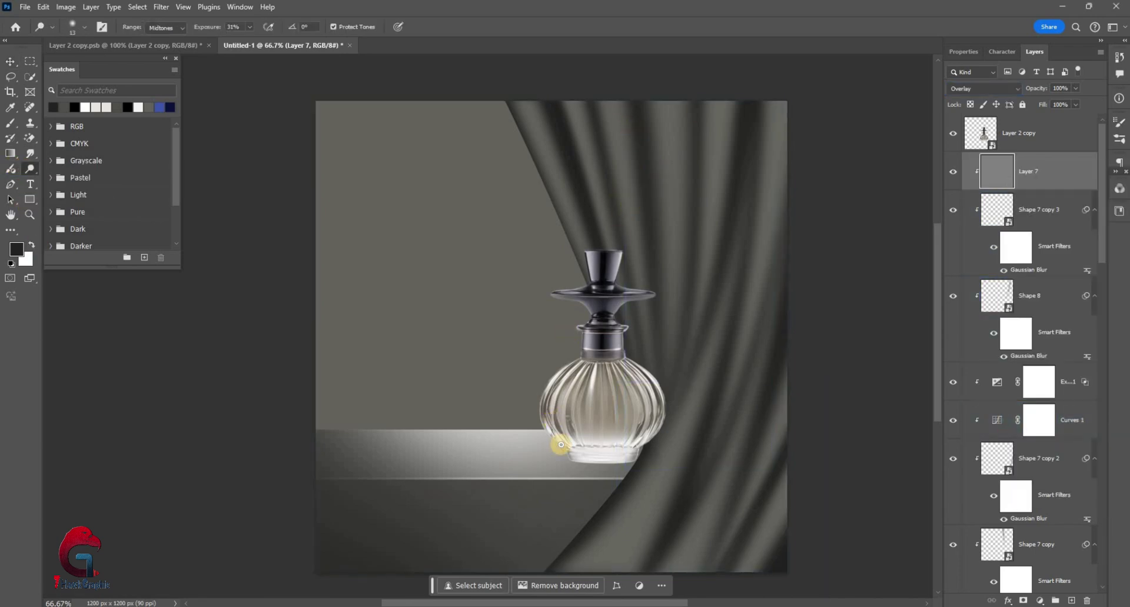
scroll(555, 346, up, 2)
scroll(574, 318, down, 1)
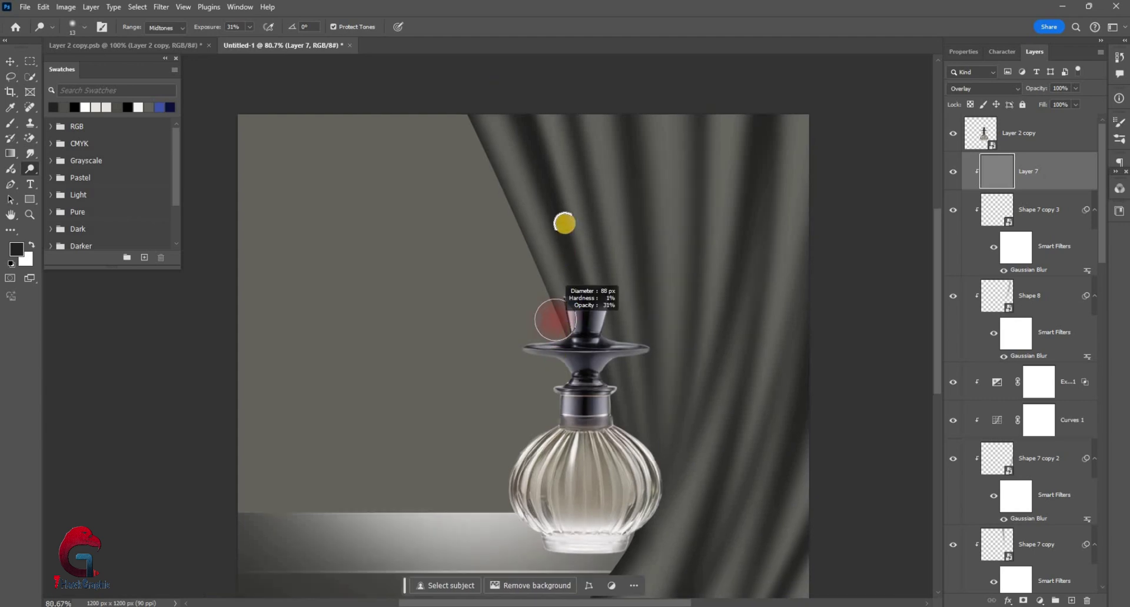
scroll(474, 176, up, 4)
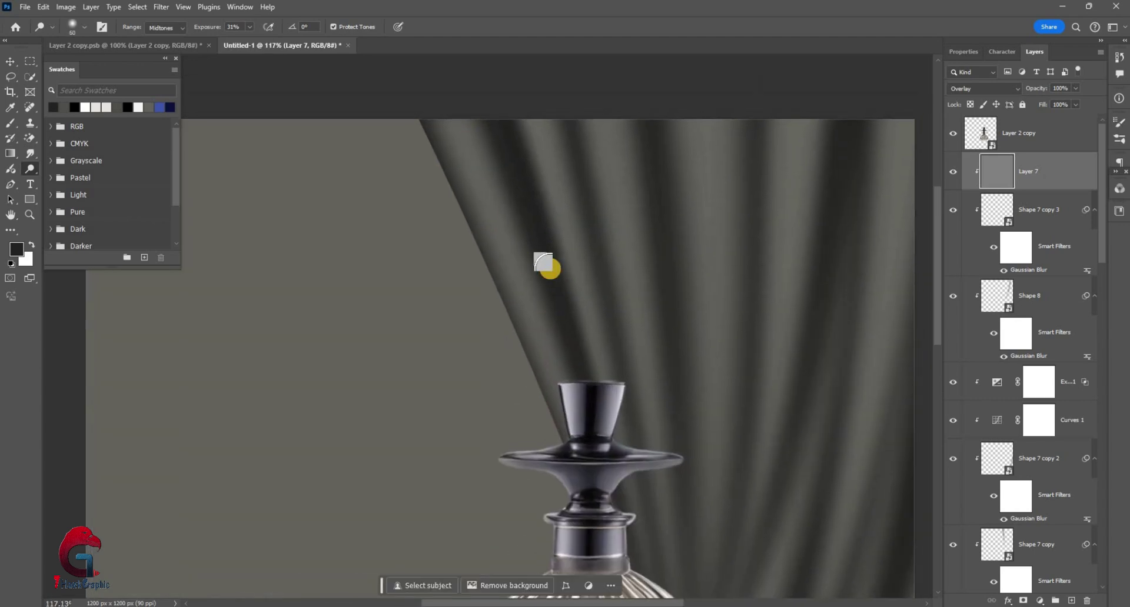
drag(547, 268, 509, 222)
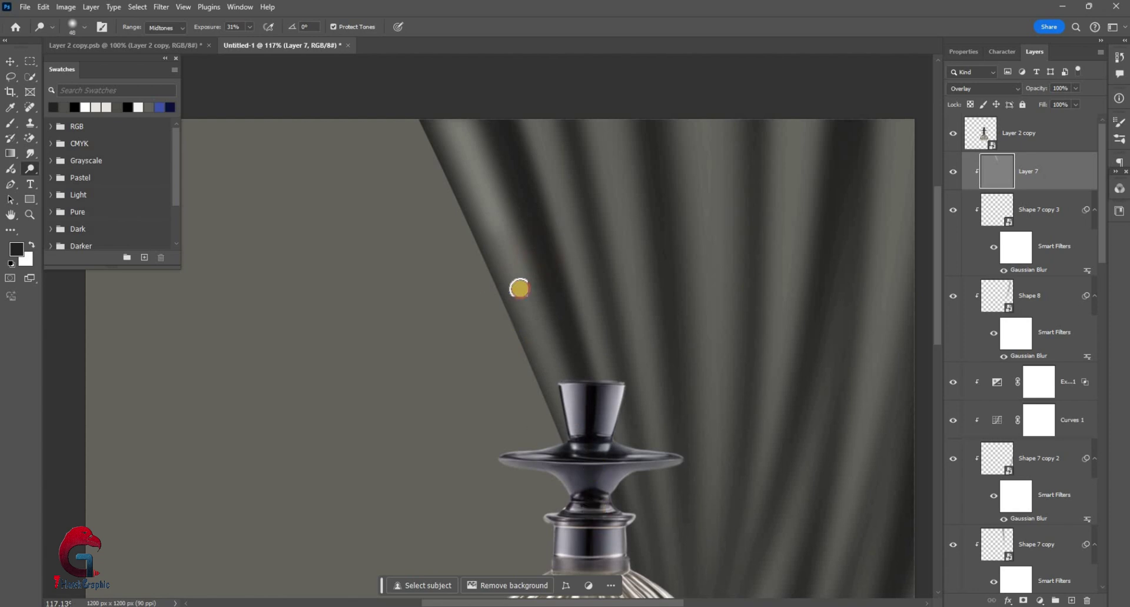
scroll(265, 94, down, 2)
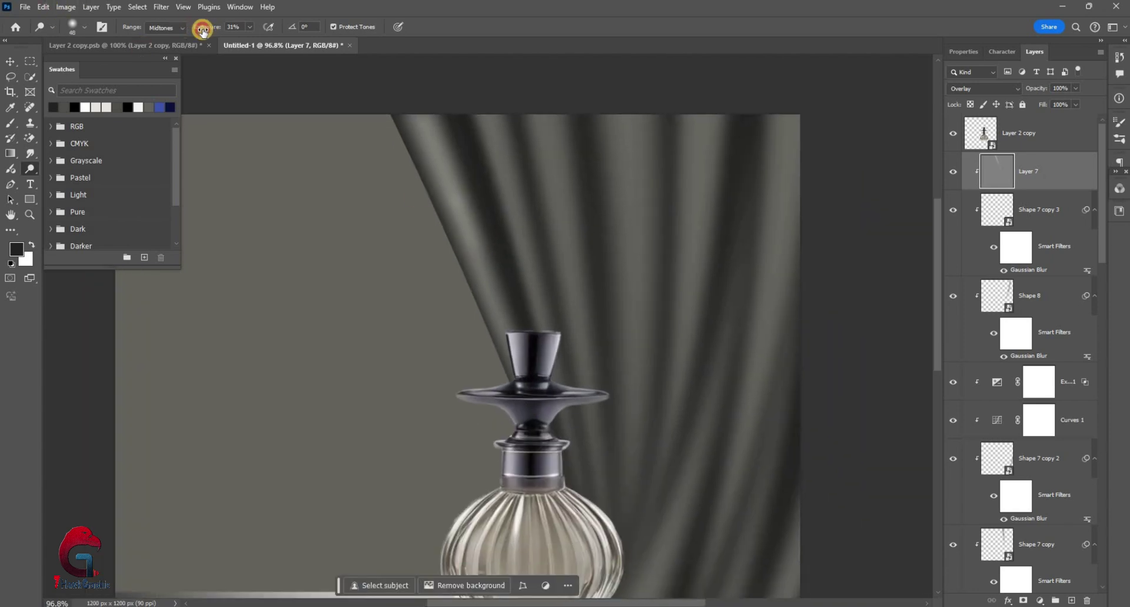
text(11)
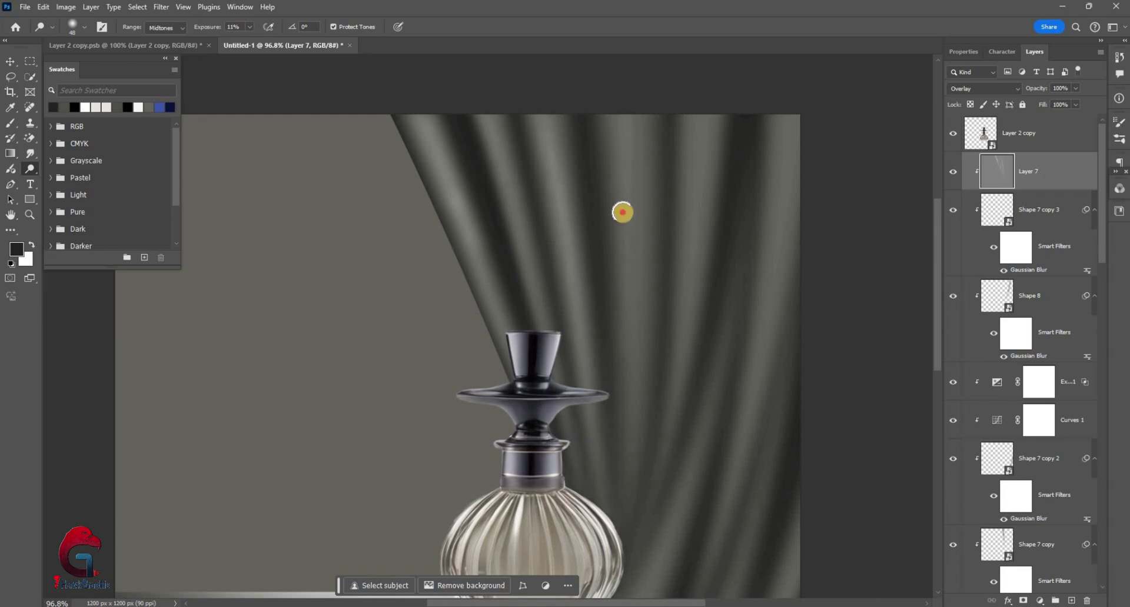
mouse_move(621, 215)
mouse_down()
mouse_move(636, 431)
mouse_move(752, 144)
mouse_up()
scroll(709, 277, down, 1)
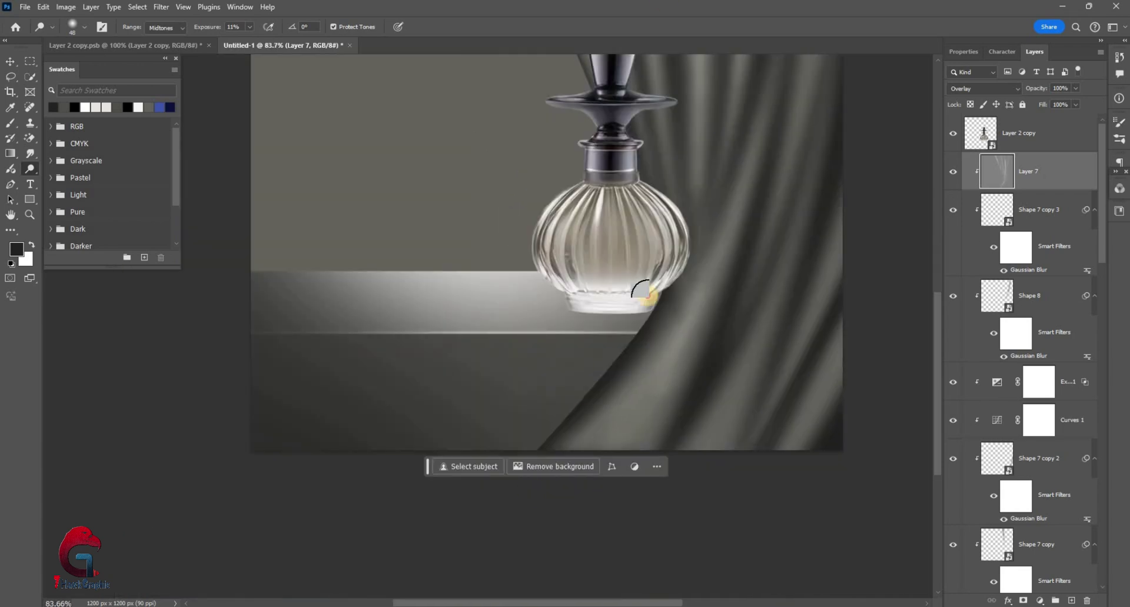
drag(643, 290, 550, 446)
scroll(549, 446, down, 1)
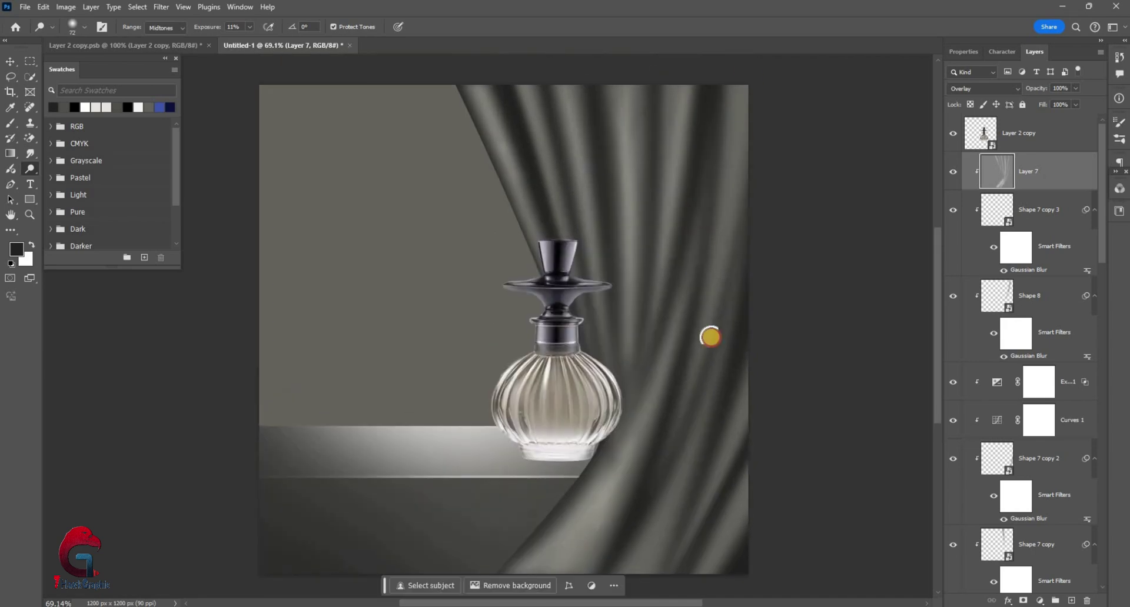
scroll(710, 336, down, 2)
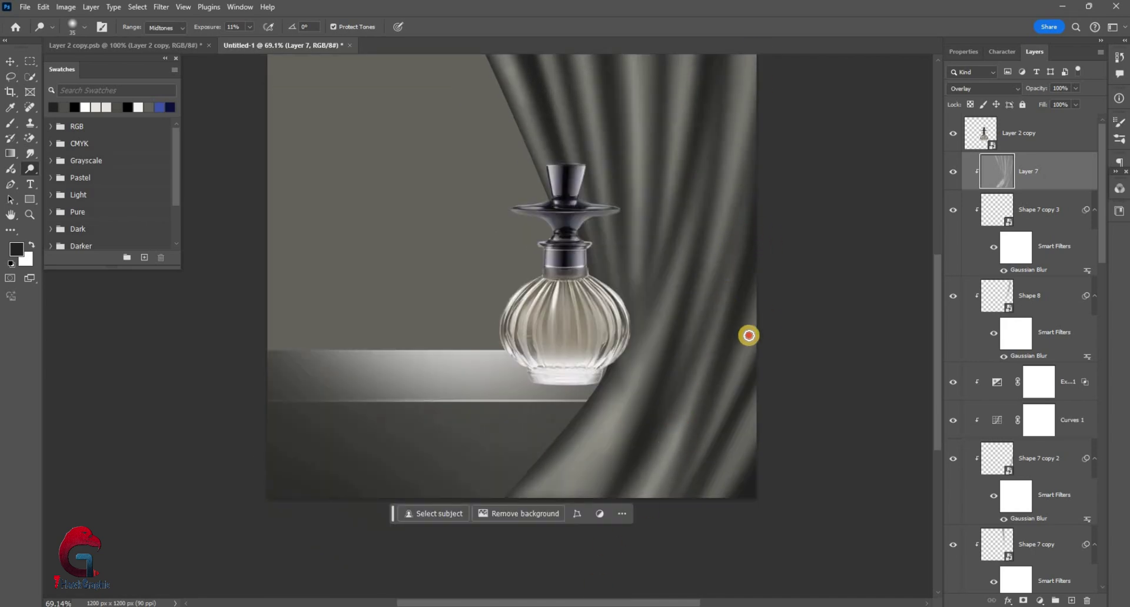
scroll(509, 120, up, 1)
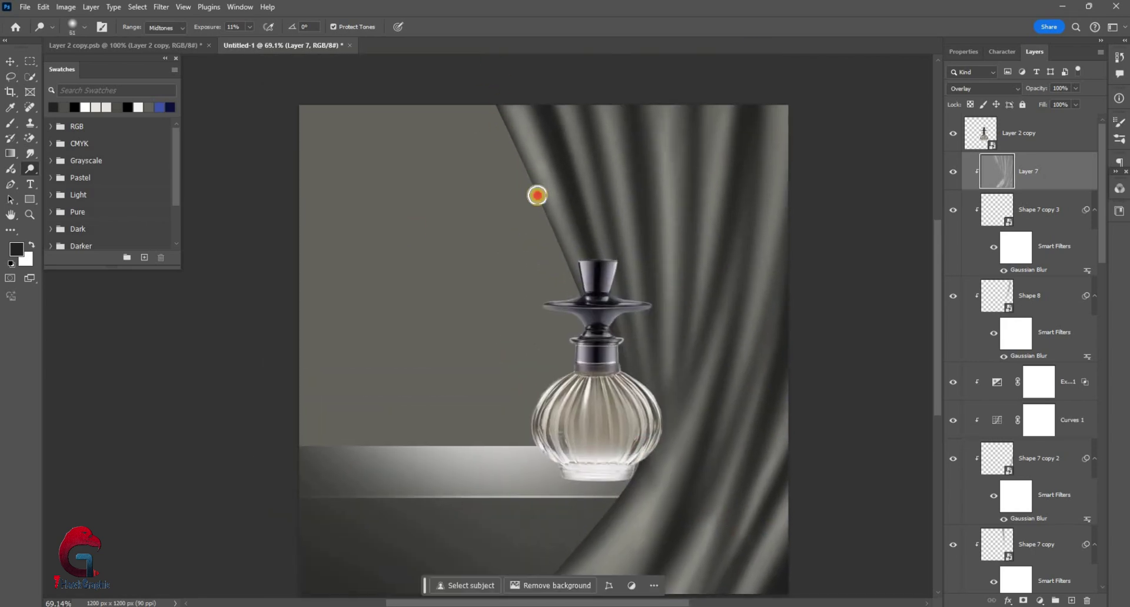
scroll(619, 454, down, 2)
drag(710, 267, 716, 326)
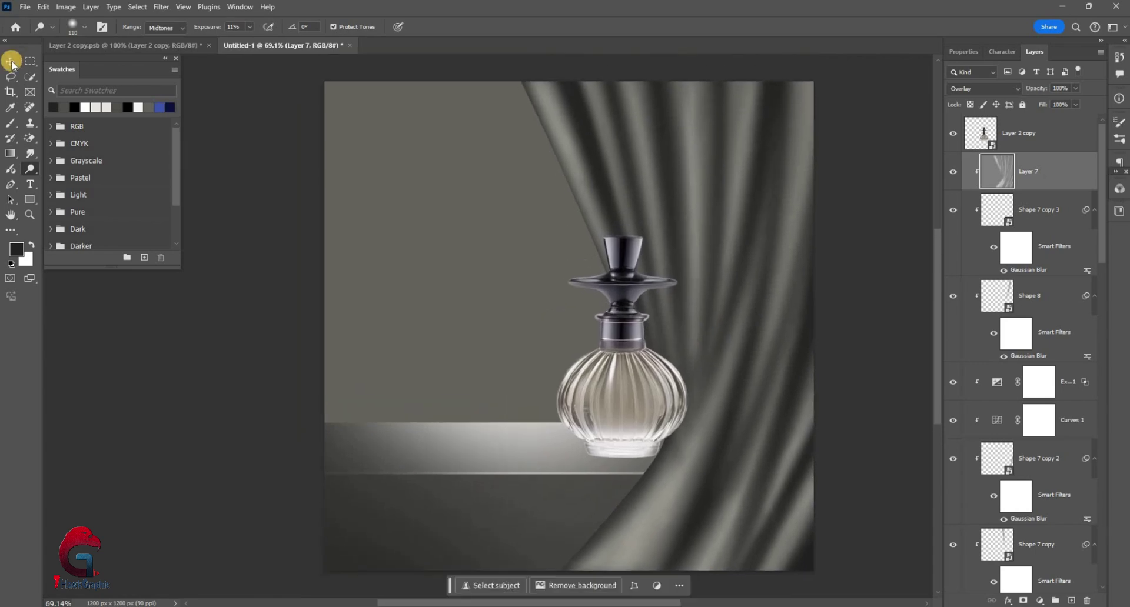
- Rotate the perfume bottle about 15° and nudge it into place
key(v)
click(952, 171)
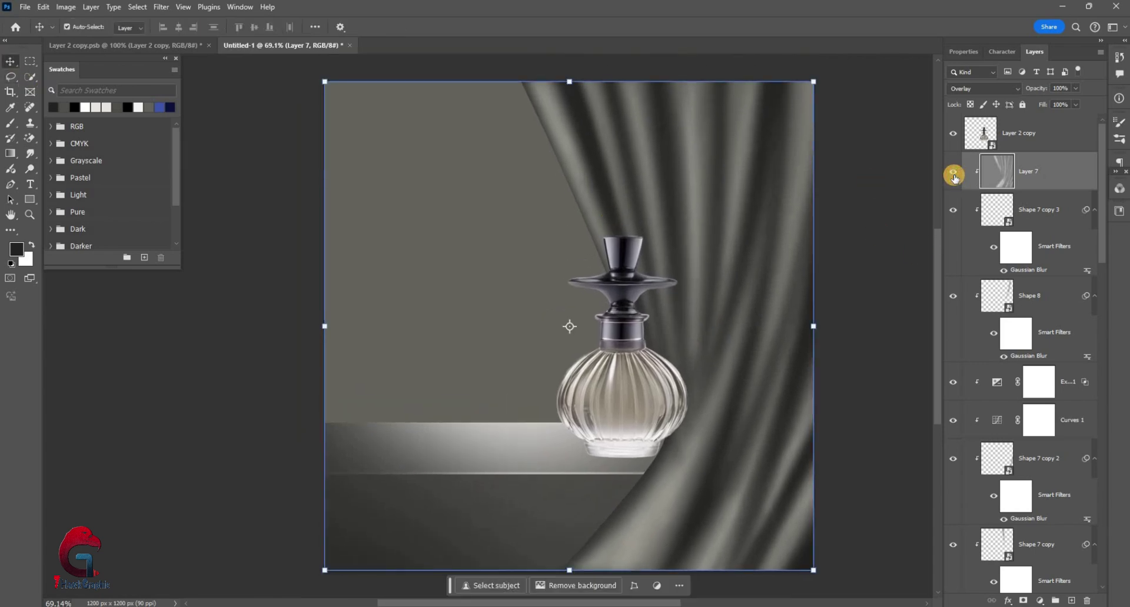
key(ctrl+t)
click(674, 347)
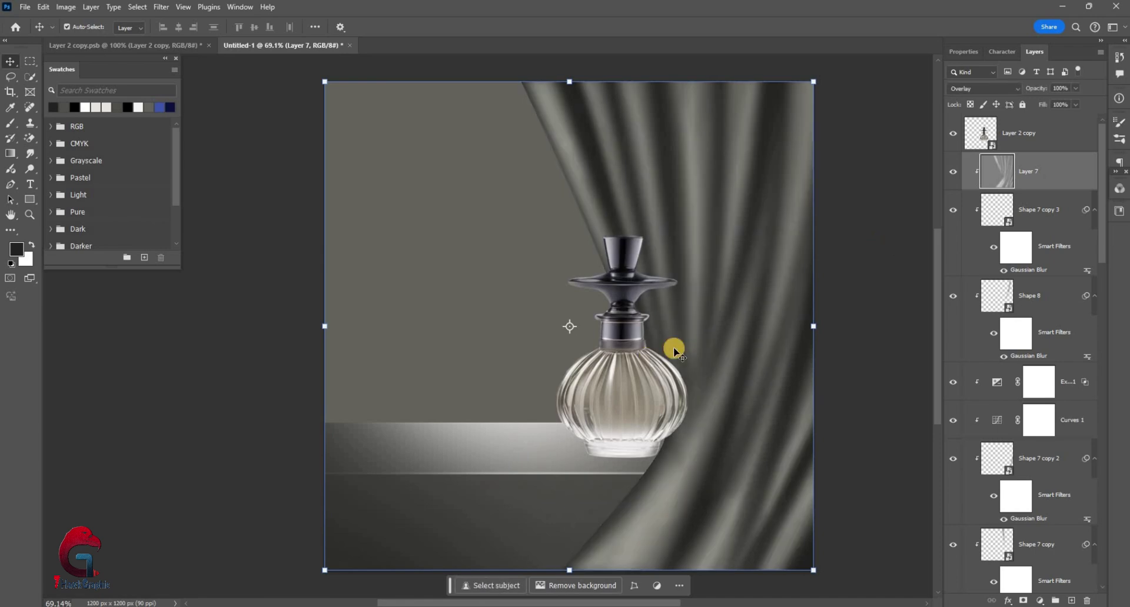
click(921, 285)
click(621, 253)
key(ctrl+t)
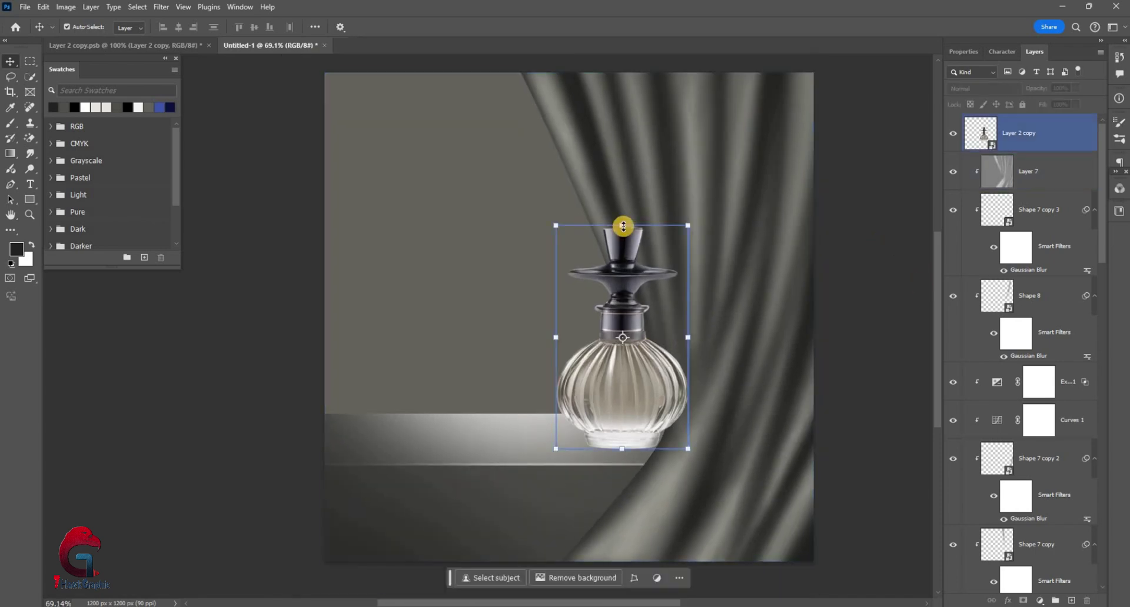
drag(749, 211, 774, 243)
drag(660, 353, 648, 375)
click(973, 226)
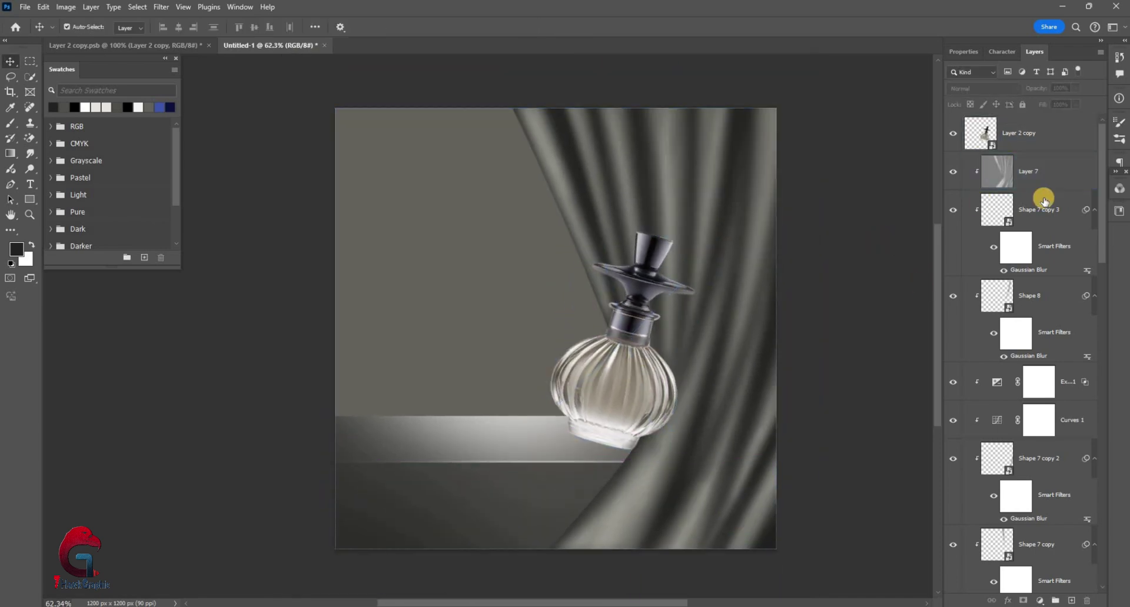
- Add a new empty layer above Shape 7 copy 3 and ready a white brush
ctrl+click(1066, 592)
key(ctrl+shift+alt+n)
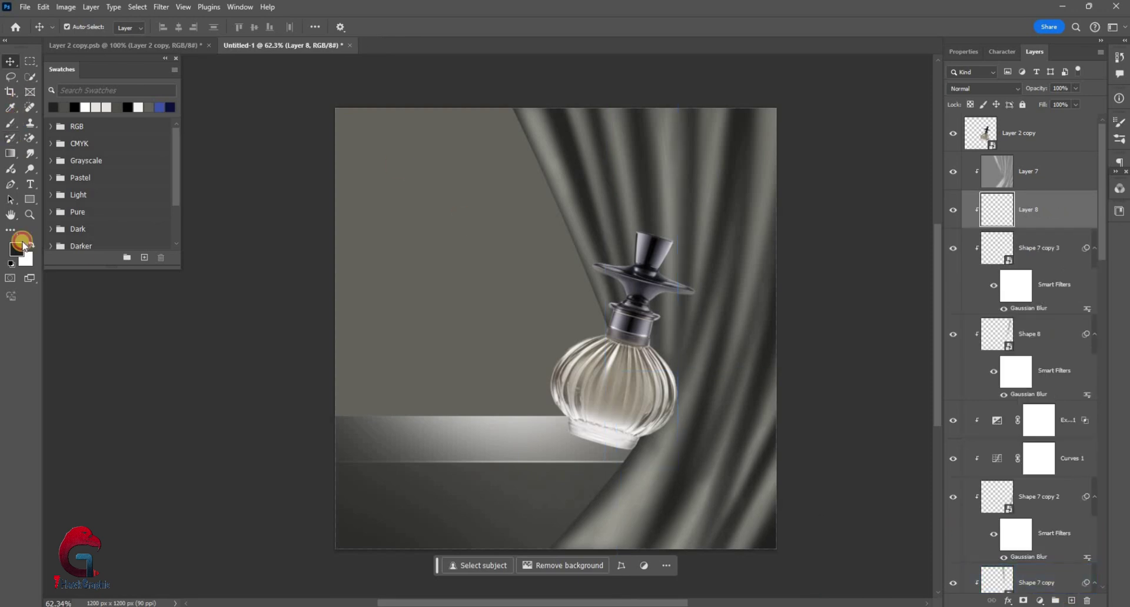
key(b)
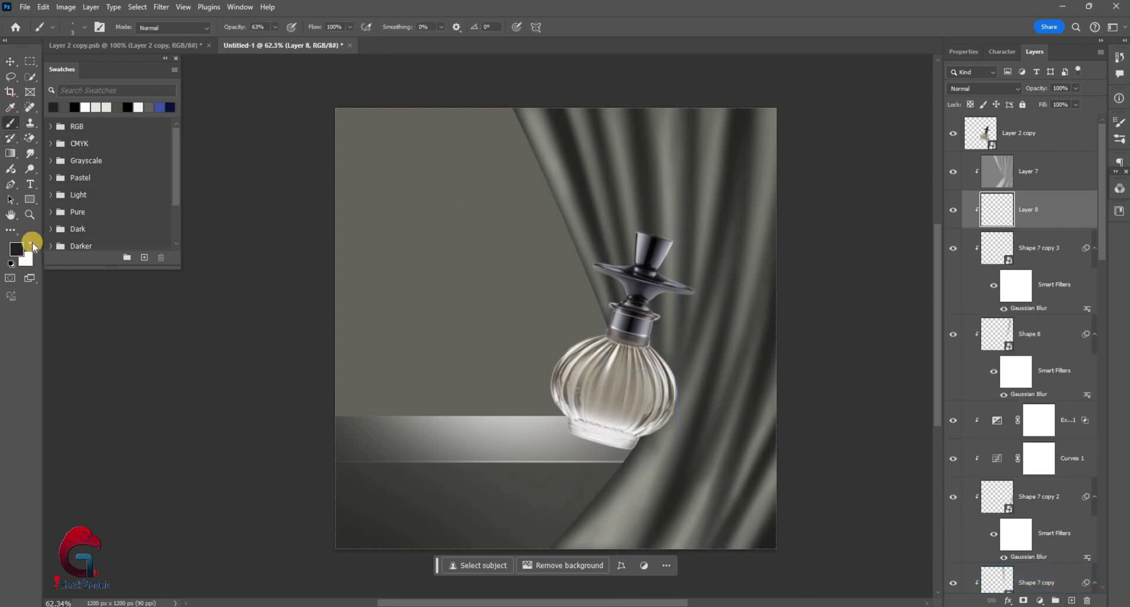
key(x)
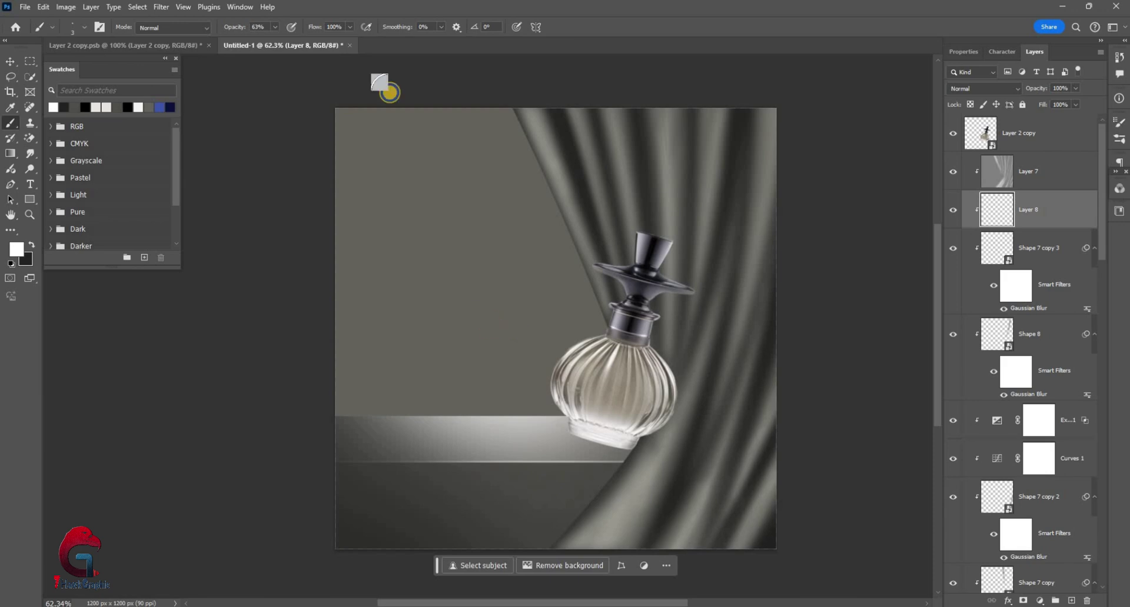
drag(480, 328, 442, 235)
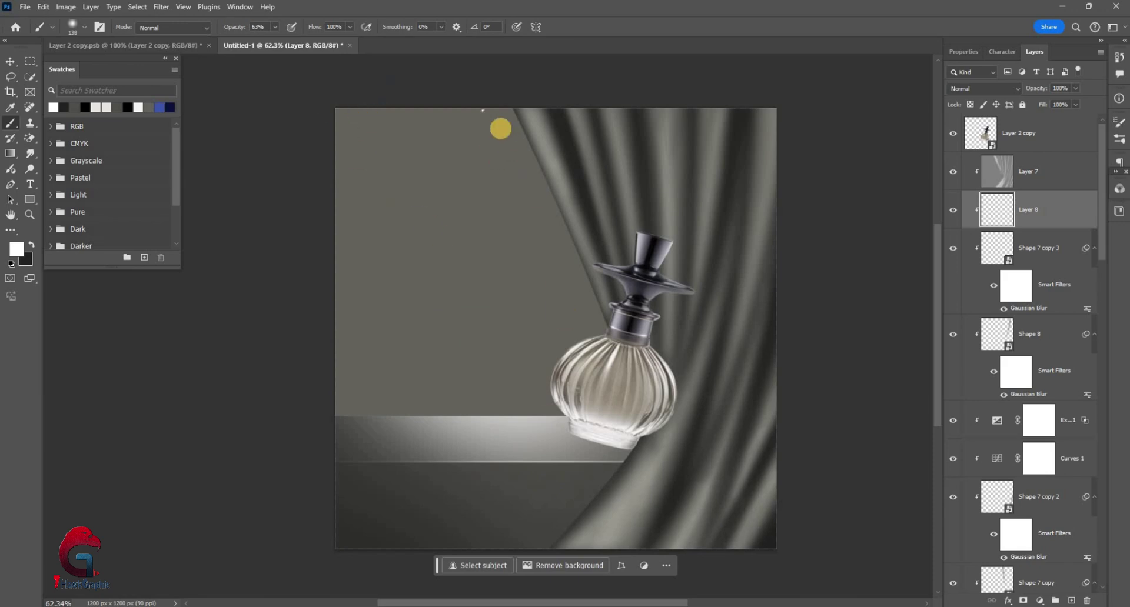
drag(501, 128, 585, 173)
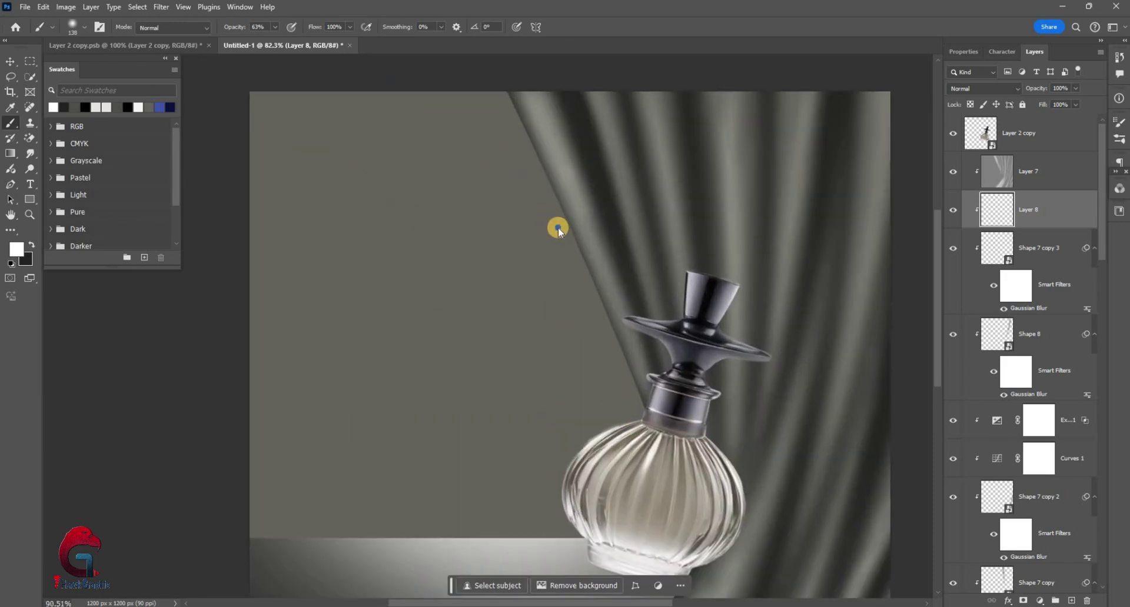
mouse_move(566, 220)
mouse_down()
mouse_move(535, 232)
mouse_move(481, 106)
mouse_up()
- Enlarge the brush to 129 px and set Layer 8 to Screen blending at 78% opacity
scroll(482, 106, down, 2)
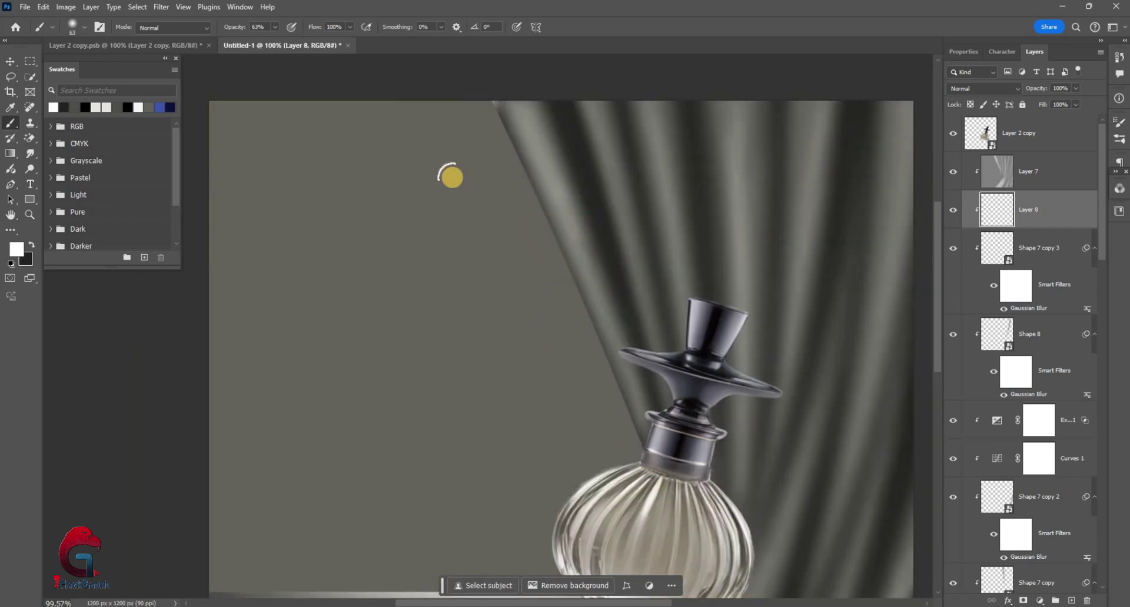
scroll(605, 361, down, 3)
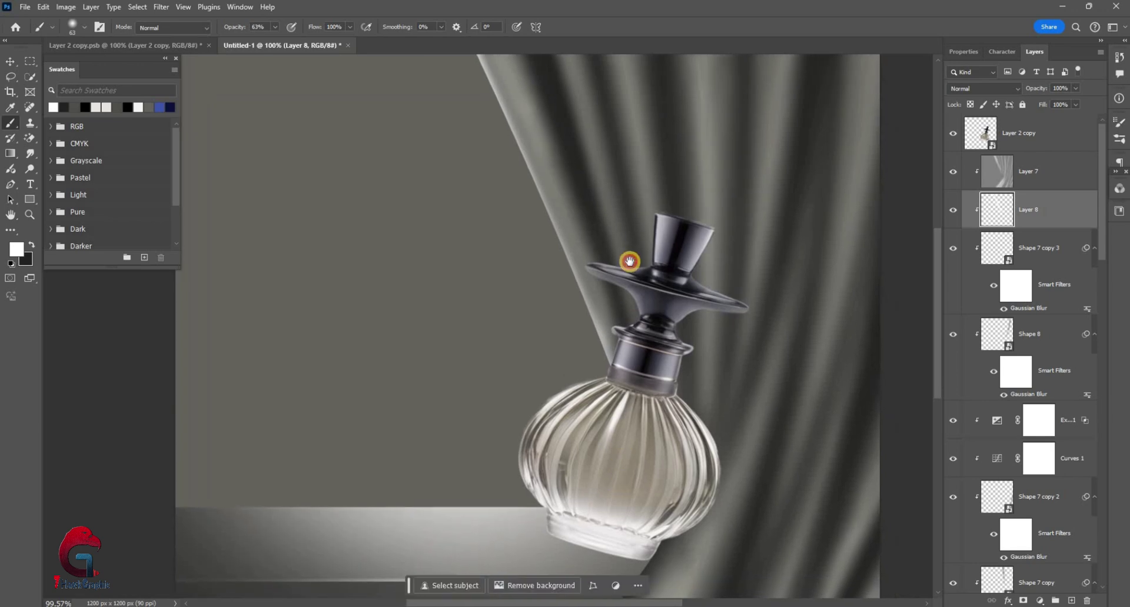
scroll(626, 235, down, 1)
scroll(613, 324, down, 3)
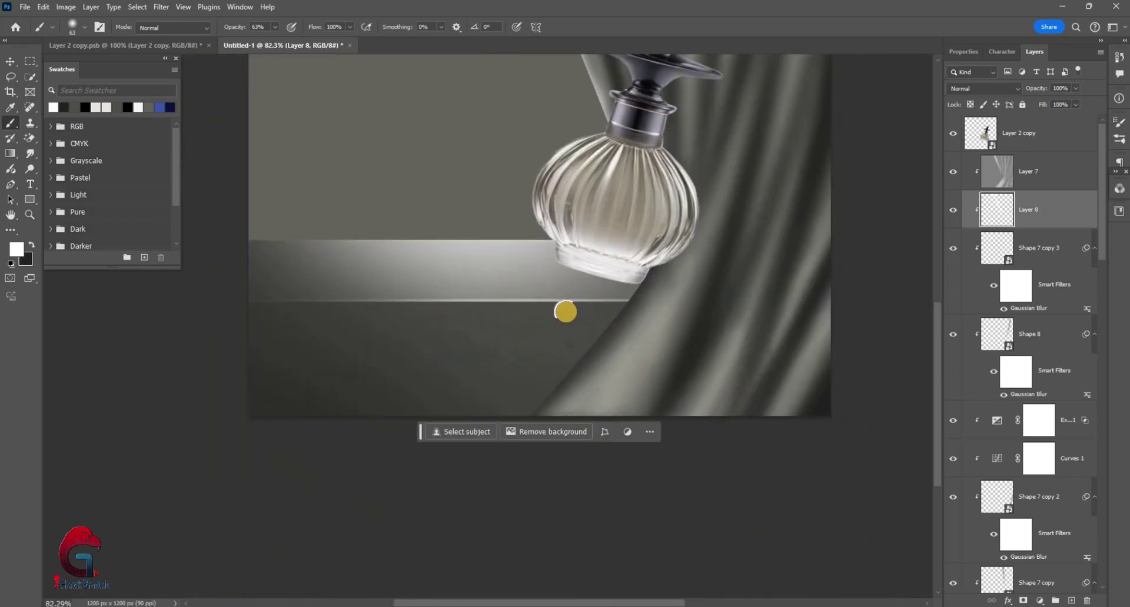
key(bracketright)
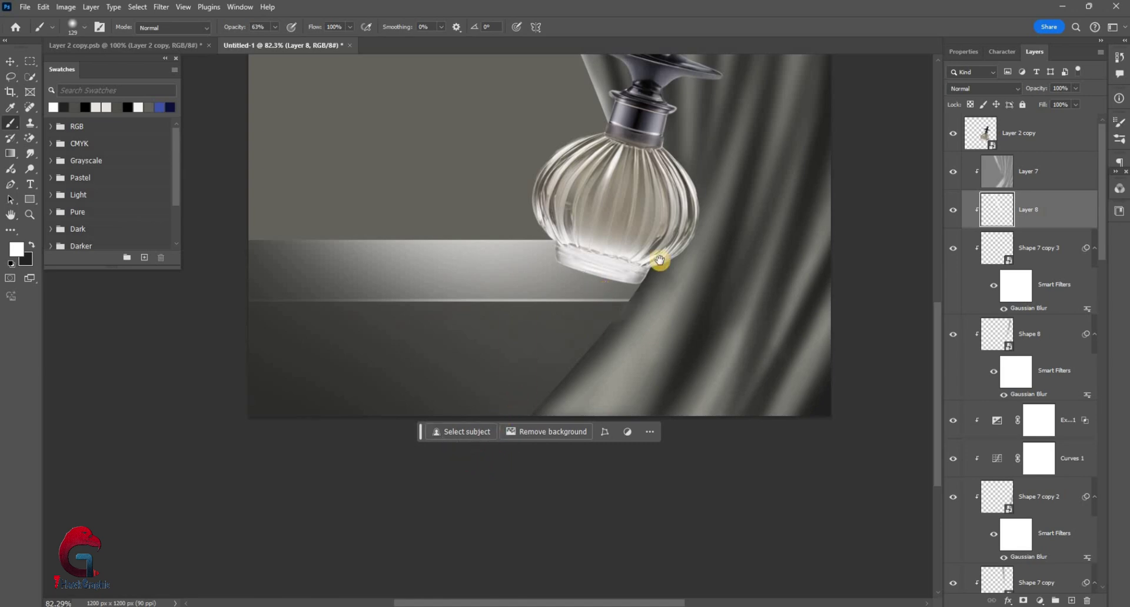
scroll(560, 480, up, 2)
scroll(595, 295, down, 2)
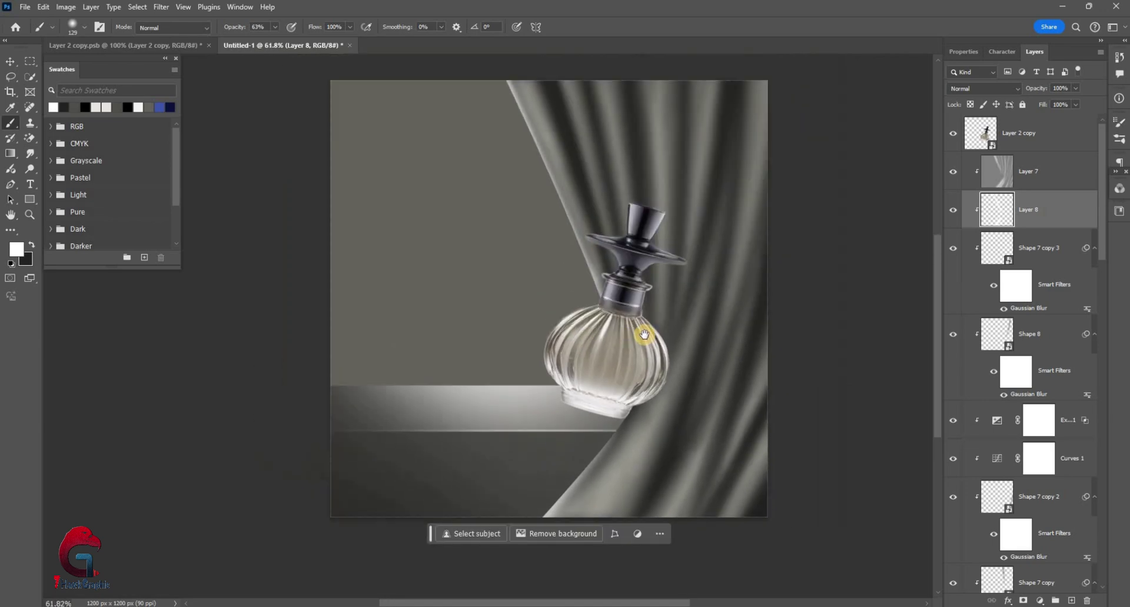
scroll(645, 334, up, 1)
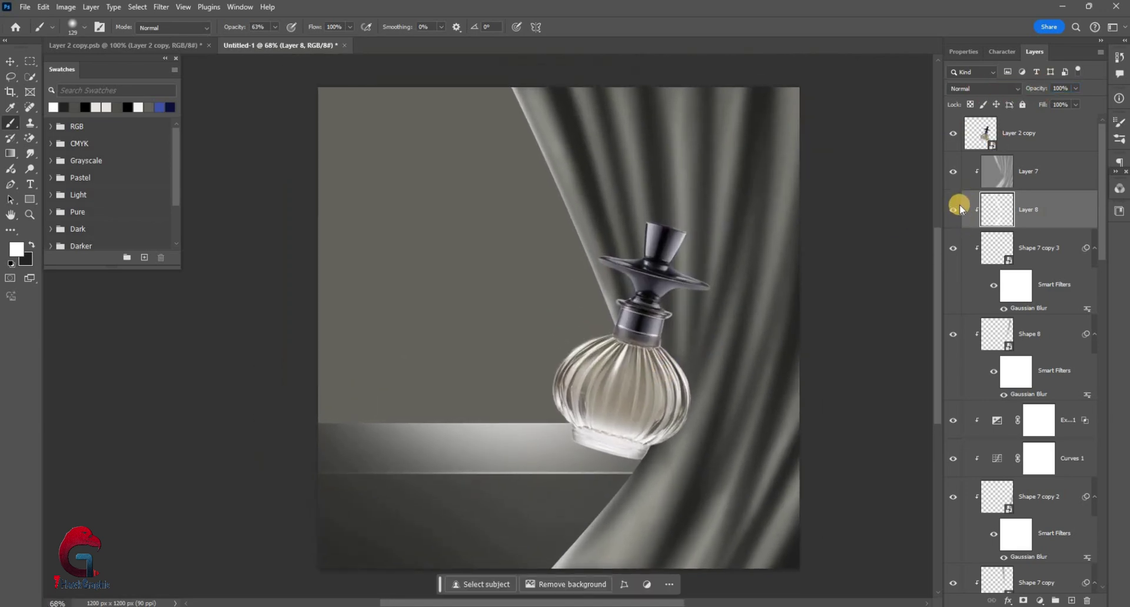
click(983, 89)
click(995, 215)
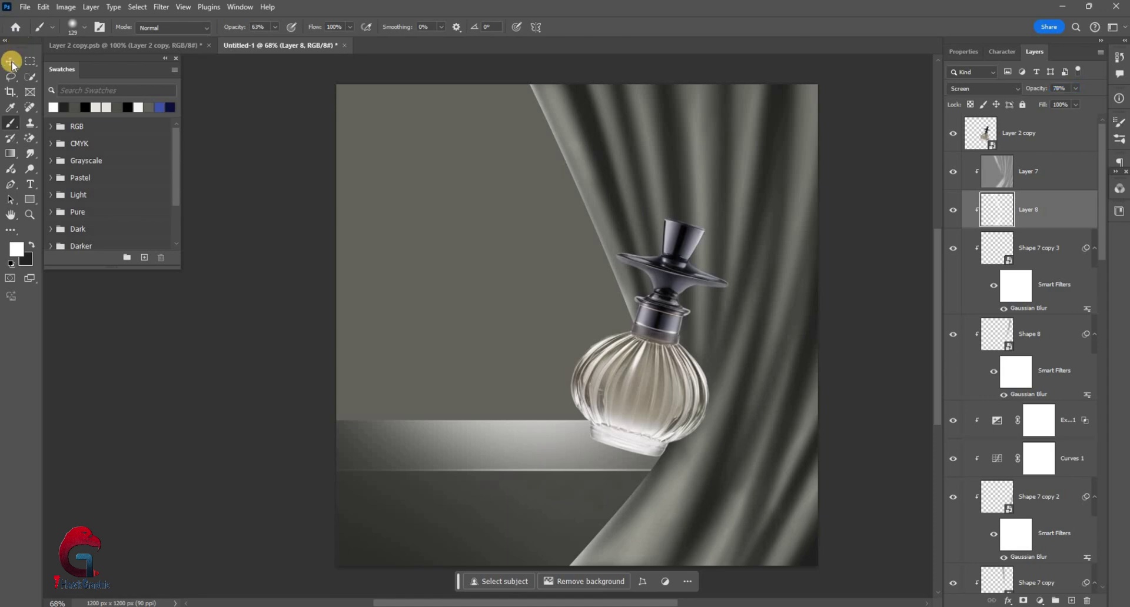
- Select Layer 7 down through Shape 1 and group them as Group 2 beneath the bottle
key(v)
click(676, 433)
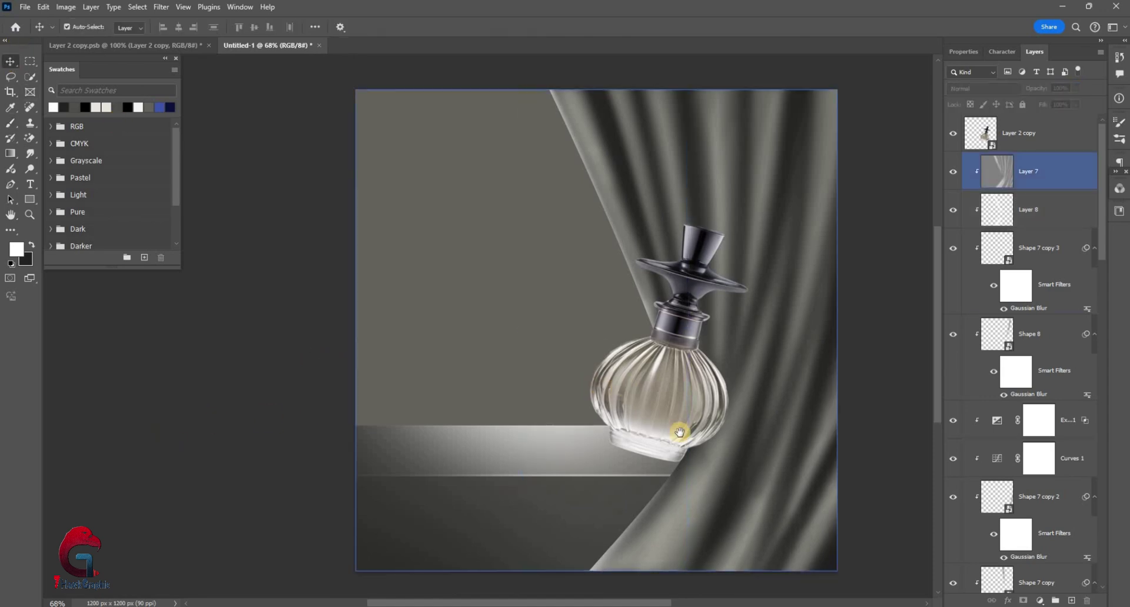
click(660, 385)
scroll(643, 372, up, 2)
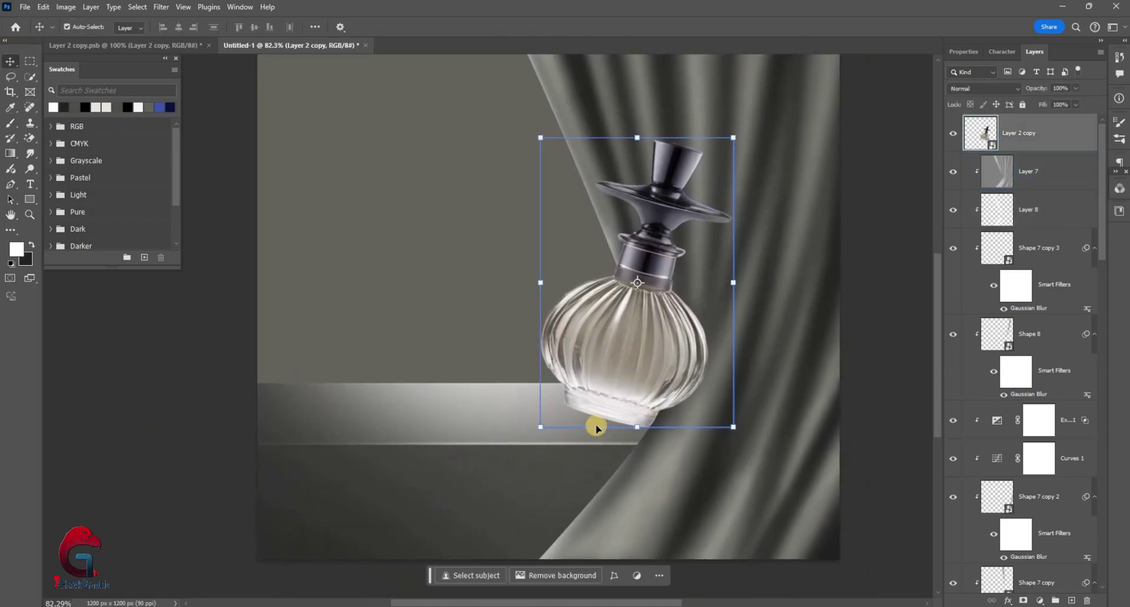
click(1028, 157)
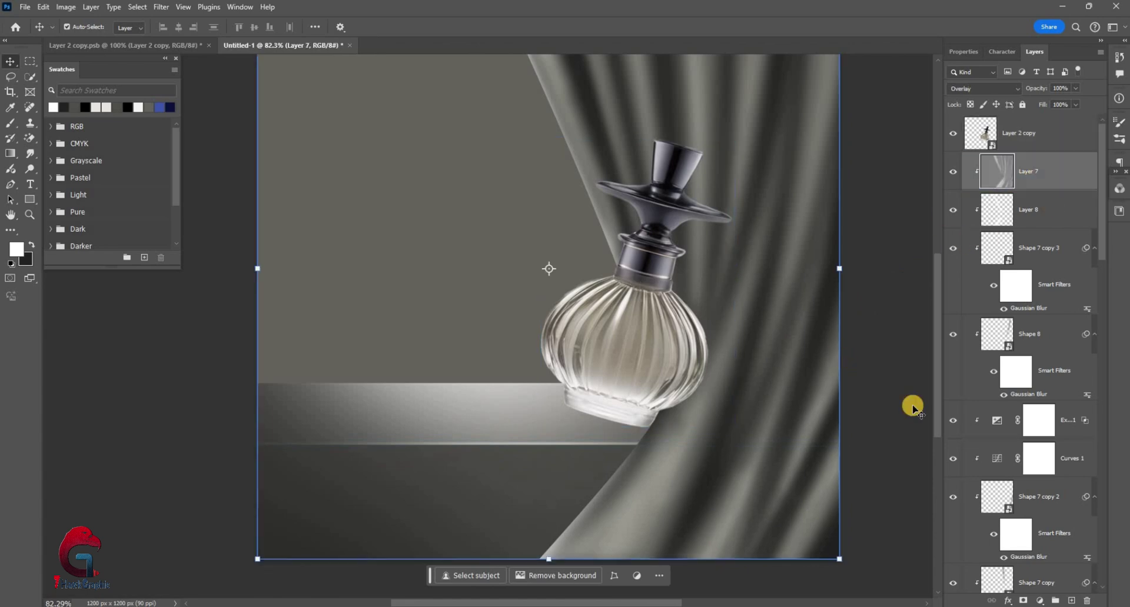
scroll(1030, 471, down, 3)
click(1029, 477)
key(alt+bracketleft)
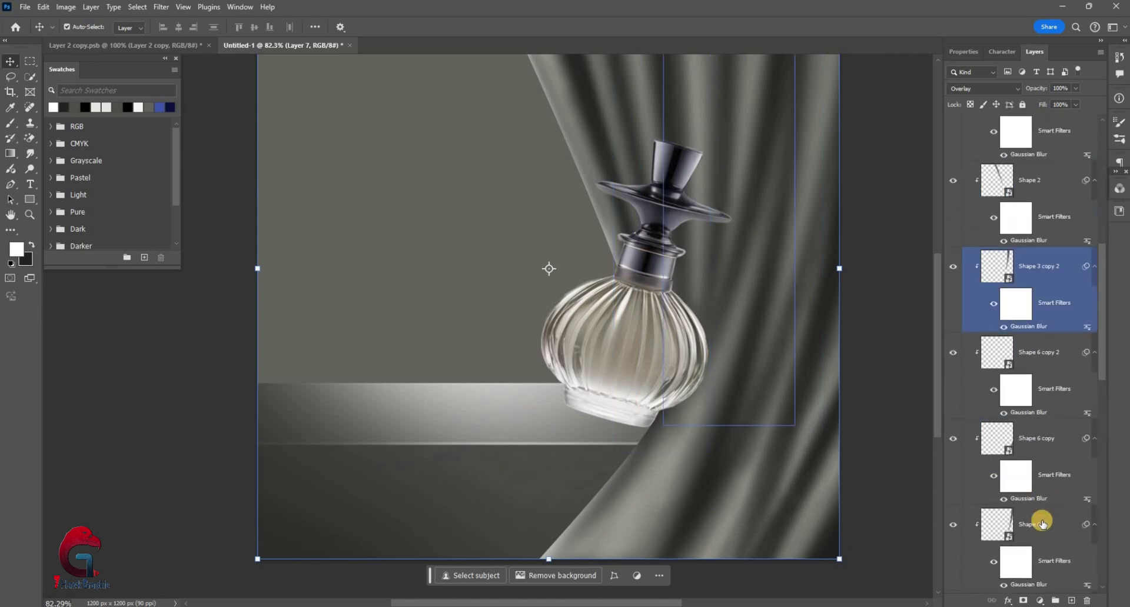
key(alt+bracketleft)
key(alt+bracketleft)
key(alt+bracketleft)
key(alt+bracketleft)
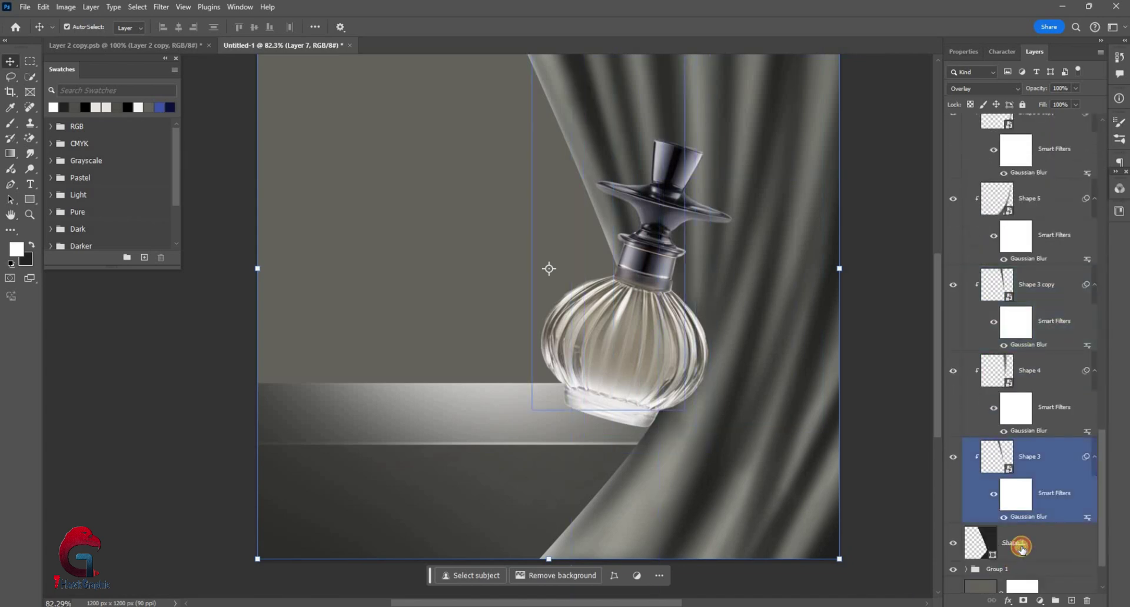
click(1012, 559)
key(ctrl+alt+a)
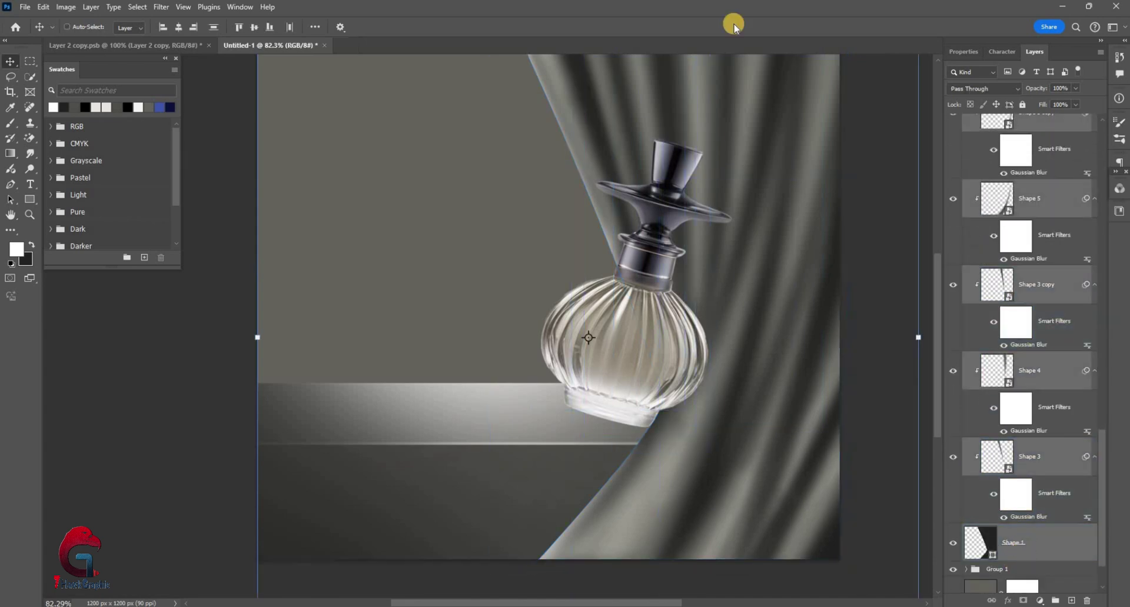
key(ctrl+g)
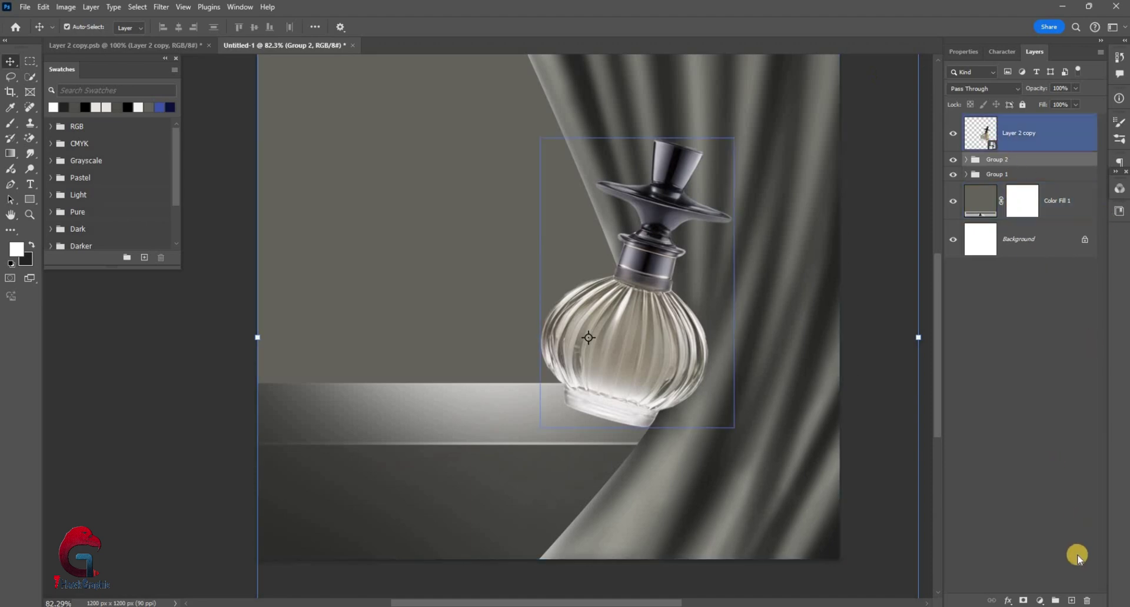
- On a new layer, paint a soft black dab and squash it flat under the bottle's base
key(ctrl+shift+alt+n)
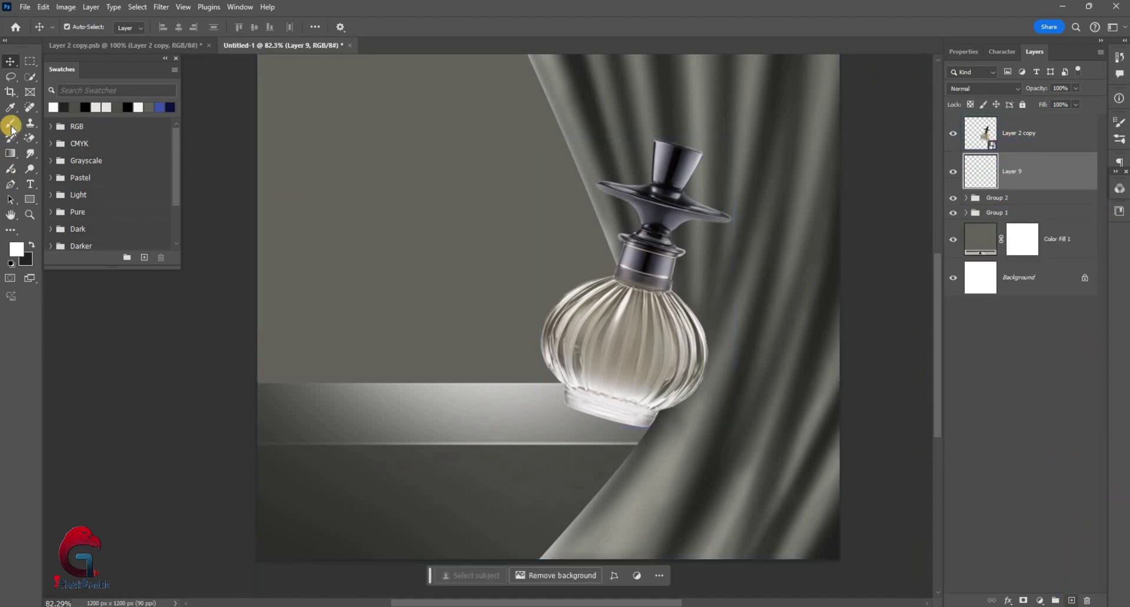
key(b)
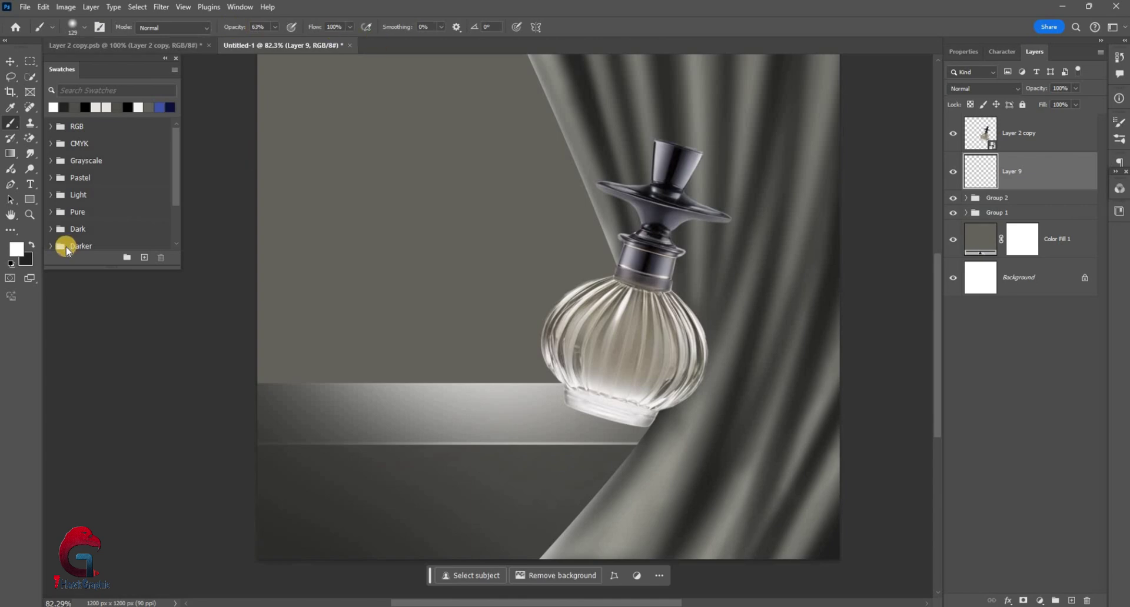
key(x)
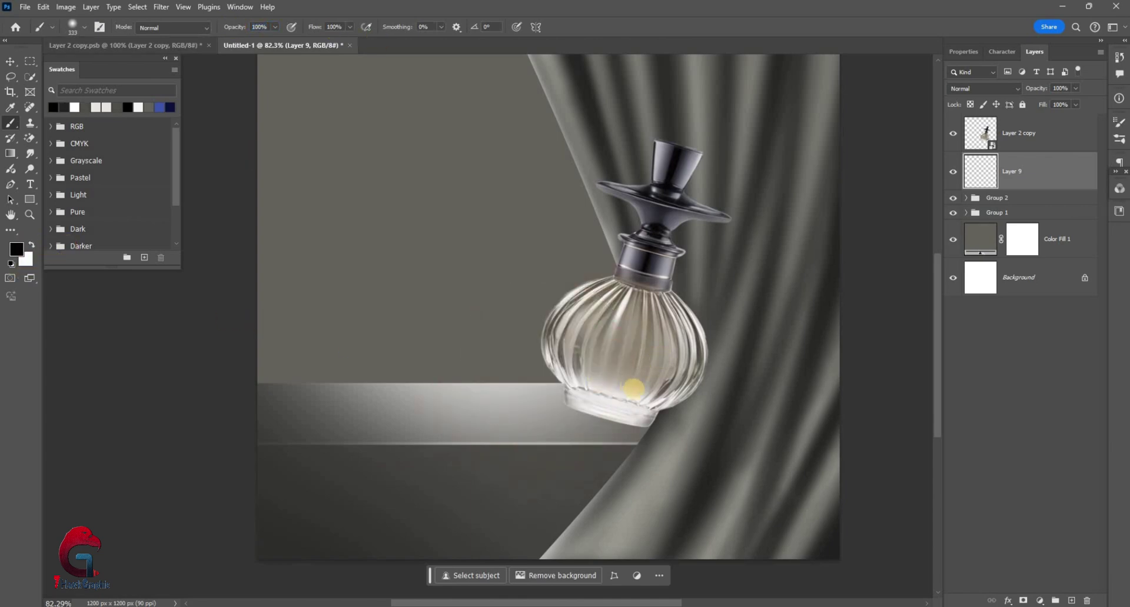
click(635, 421)
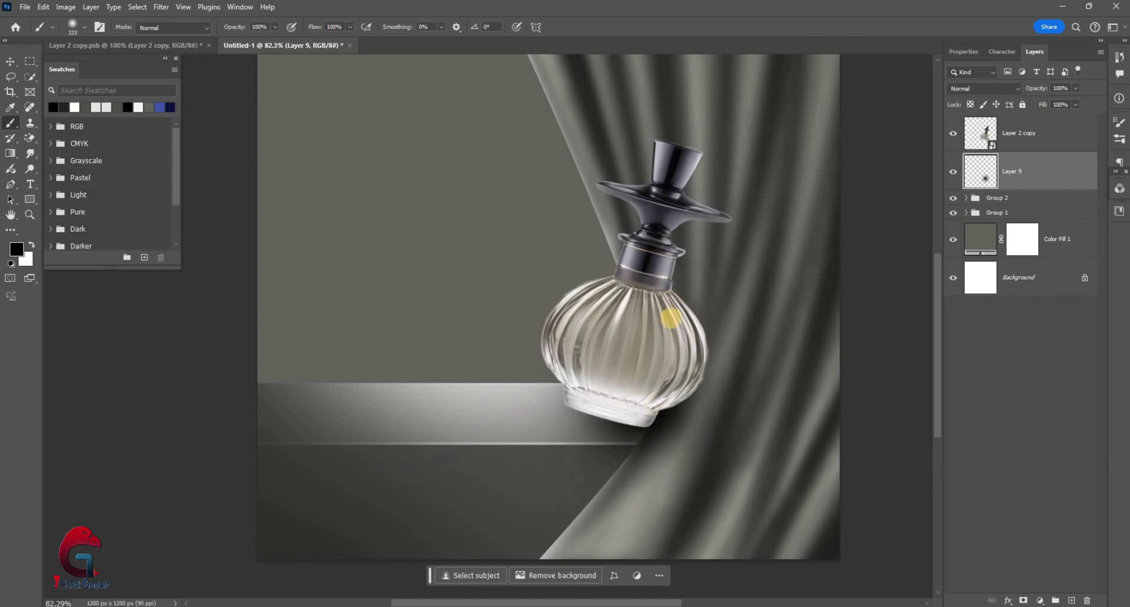
key(ctrl+t)
mouse_move(650, 259)
mouse_down()
mouse_move(668, 449)
mouse_move(658, 423)
mouse_up()
scroll(658, 423, up, 2)
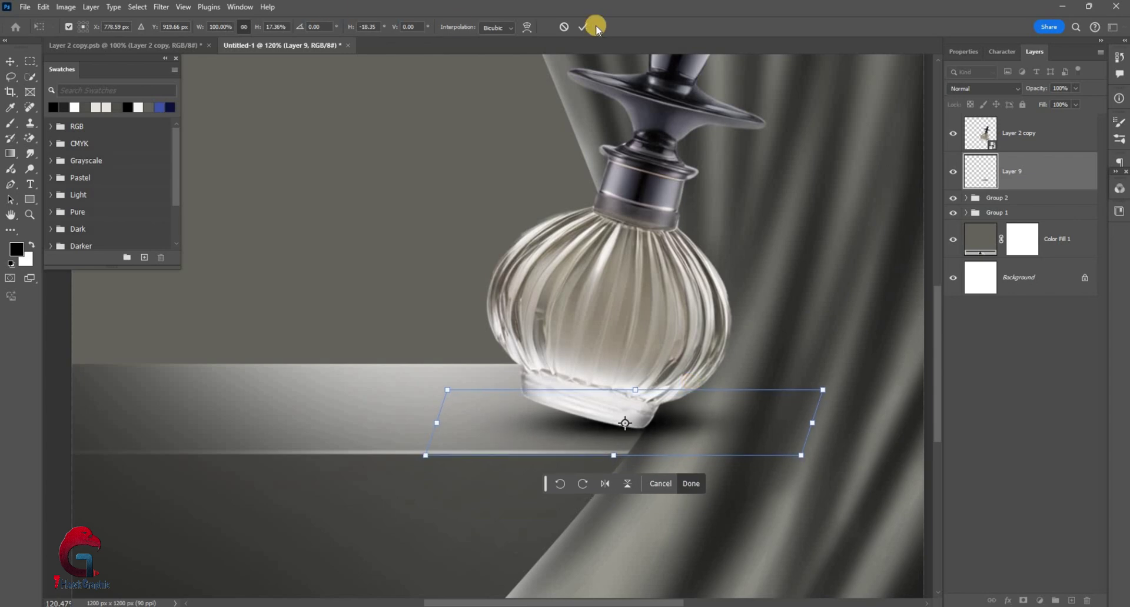
key(Return)
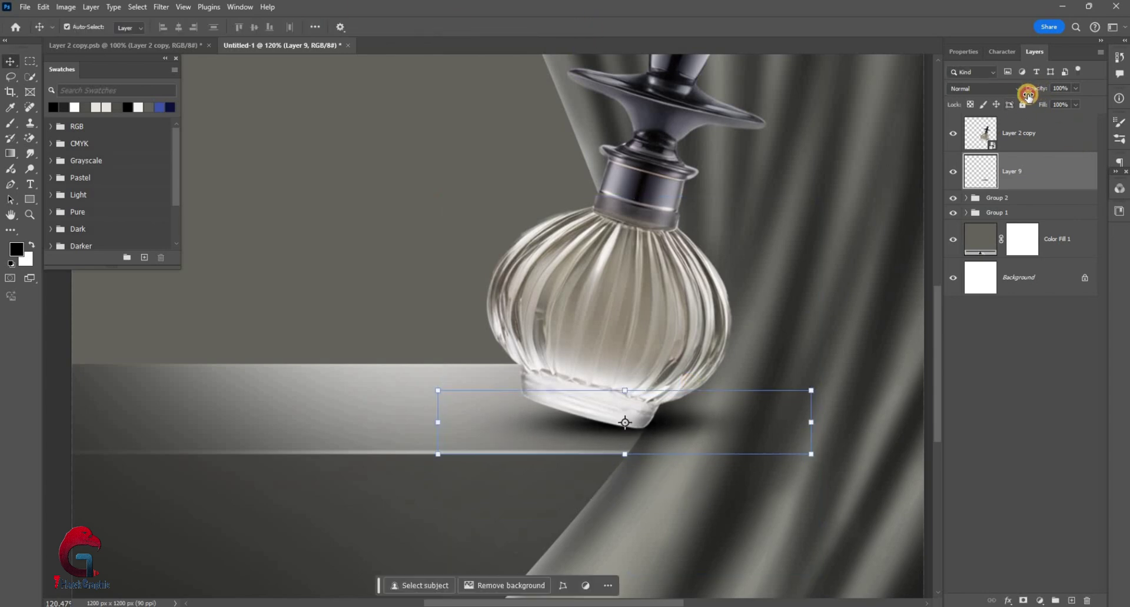
- Set the shadow layer to 70% opacity and move it below Group 2
drag(1025, 97, 1023, 98)
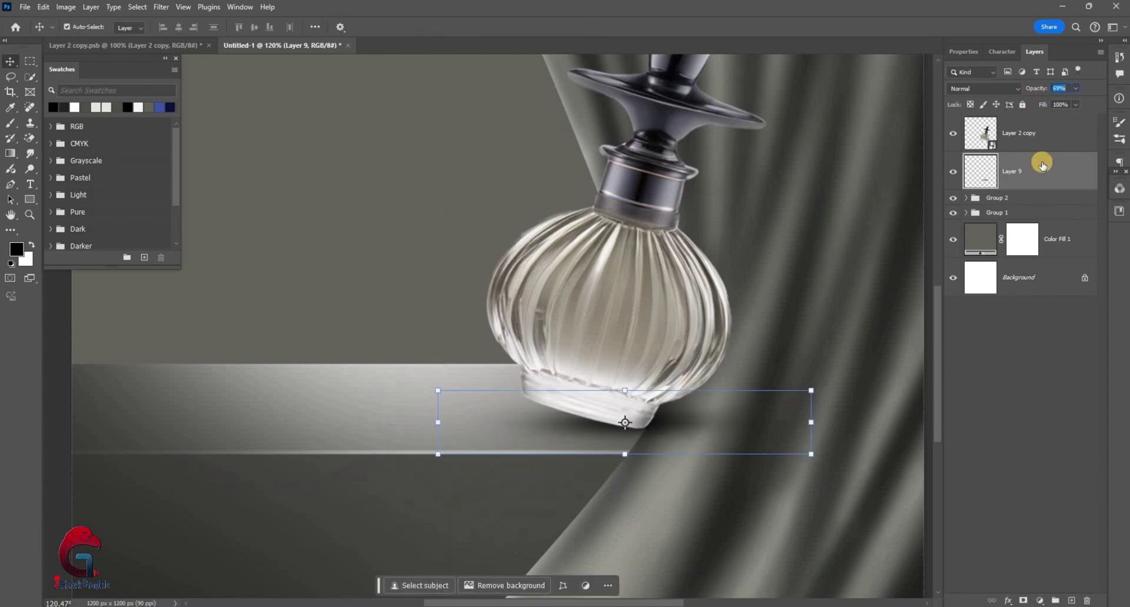
drag(1034, 198, 1031, 206)
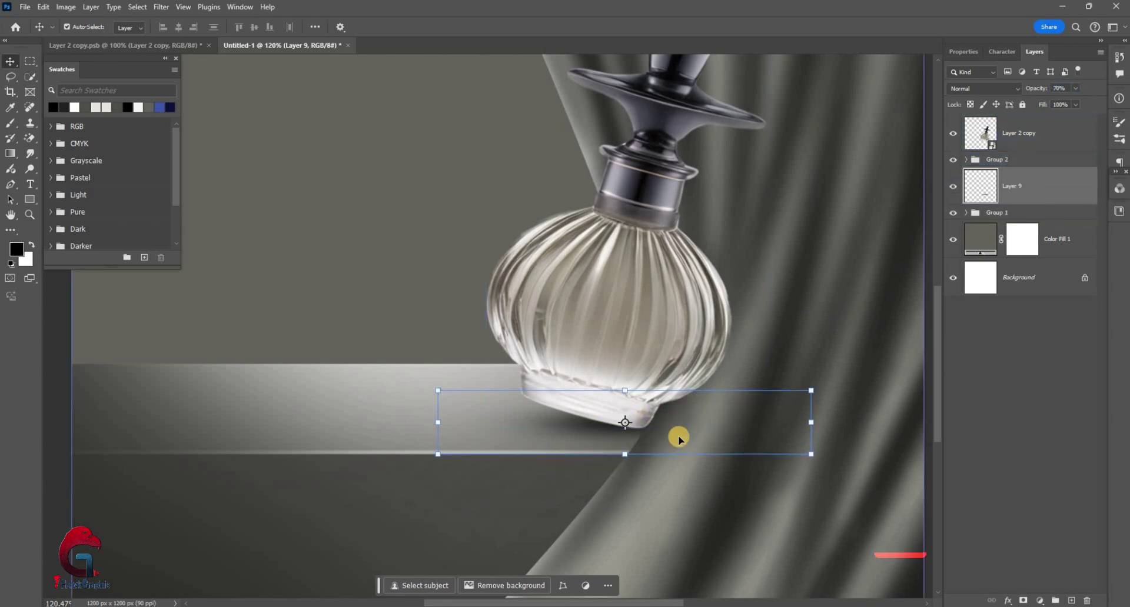
scroll(588, 454, down, 3)
click(594, 453)
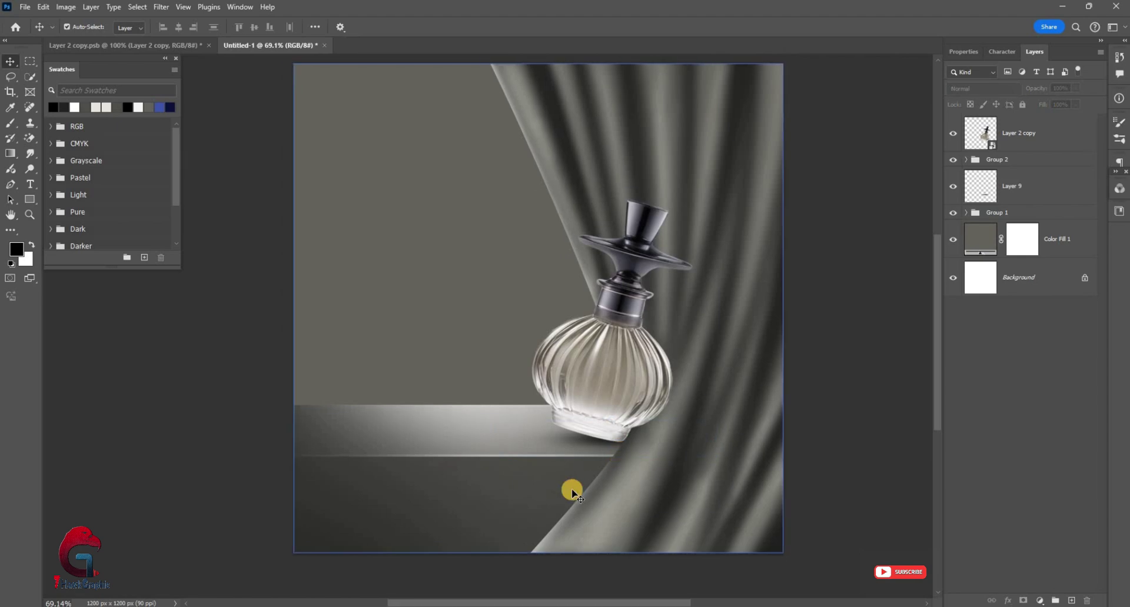
- Duplicate Layer 9 and flatten the copy into a thin 51% opacity strip under the bottle base
scroll(649, 451, up, 1)
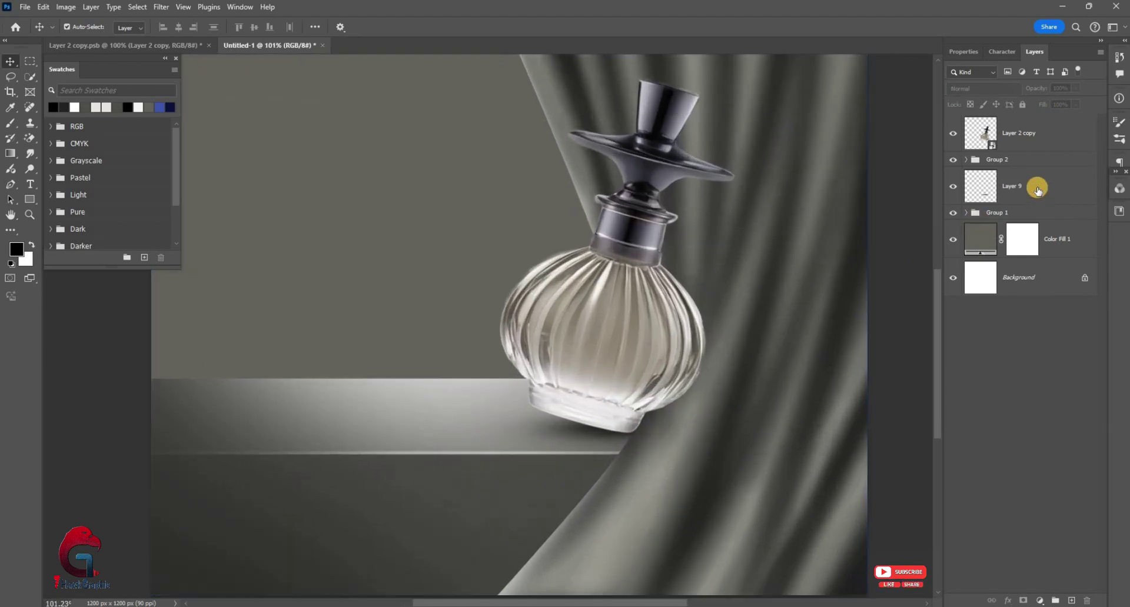
click(1034, 187)
key(ctrl+j)
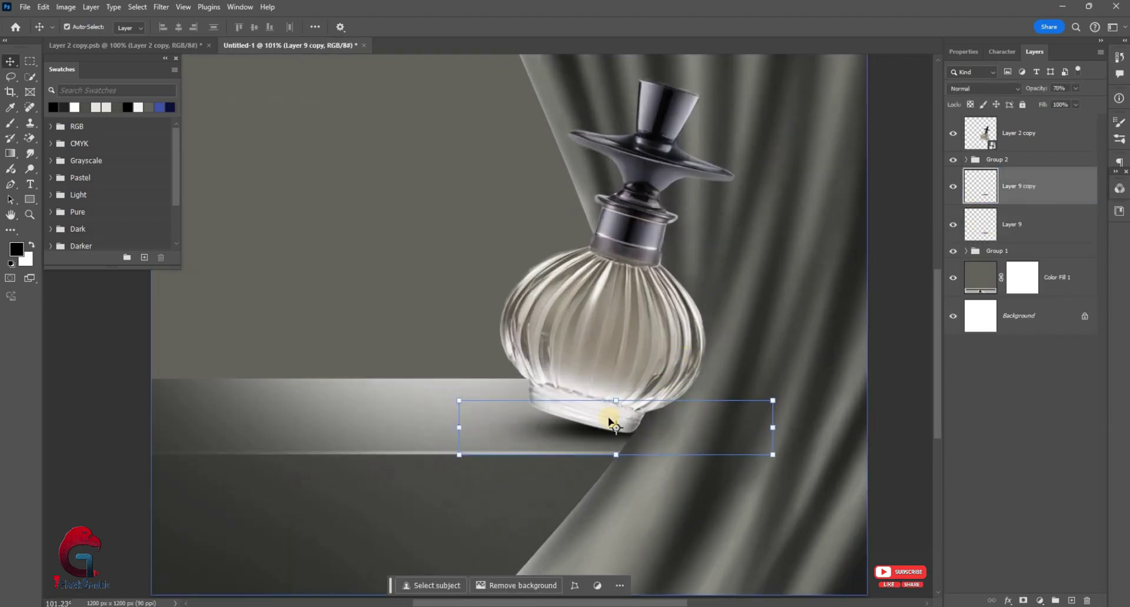
scroll(612, 416, up, 4)
mouse_move(587, 417)
mouse_down()
mouse_move(577, 477)
mouse_move(584, 453)
mouse_up()
click(582, 26)
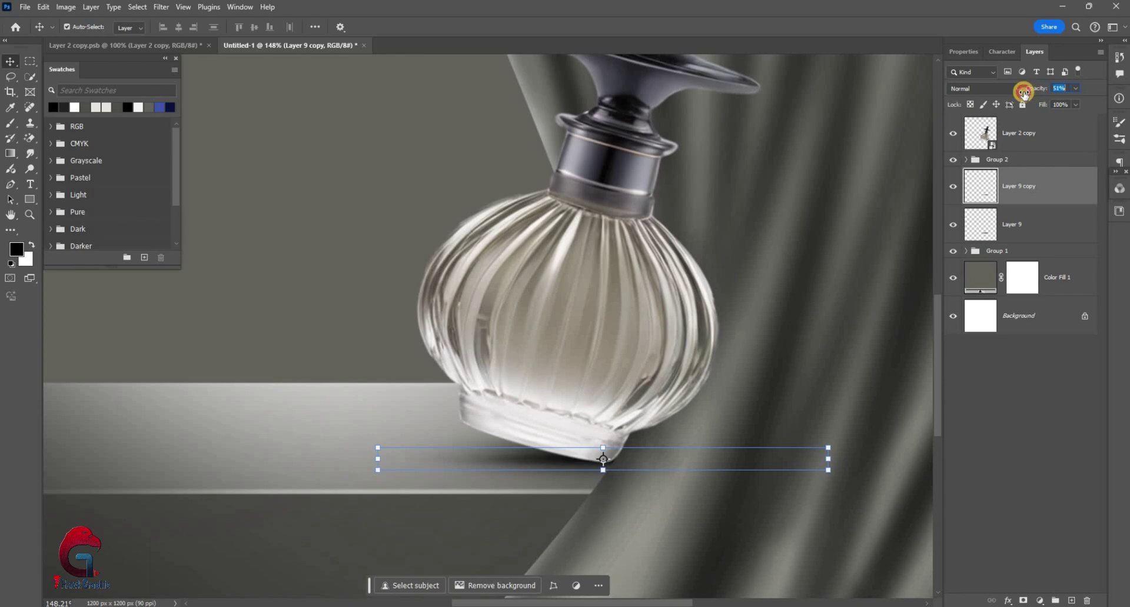
scroll(657, 373, down, 3)
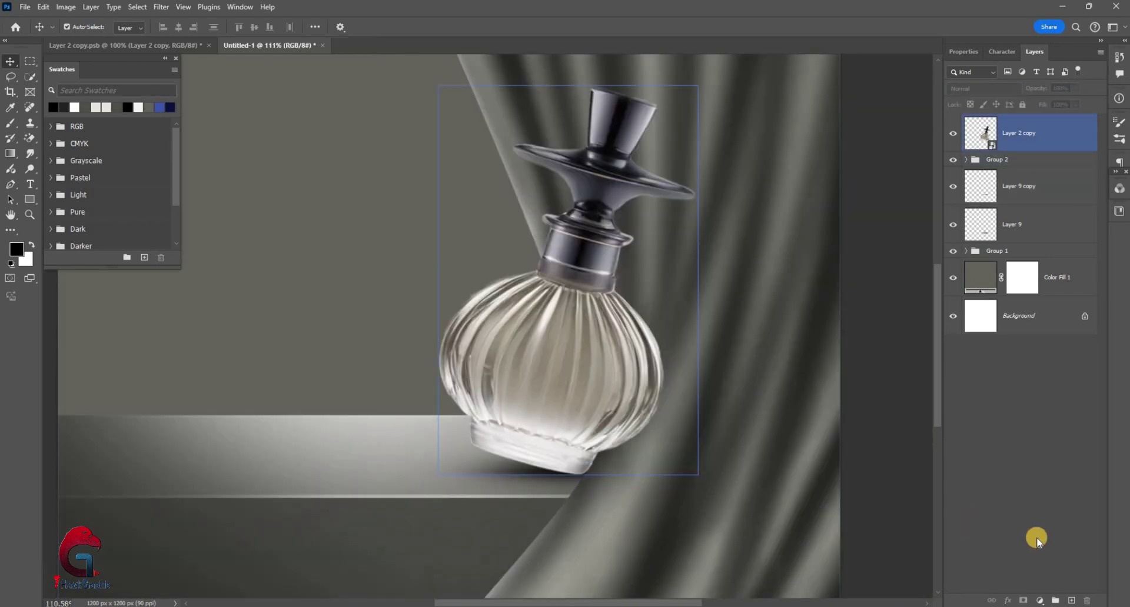
drag(994, 159, 1075, 601)
- On a new layer above Group 2, brush black shadow onto the curtain beside the bottle's right edge
key(ctrl+shift+alt+n)
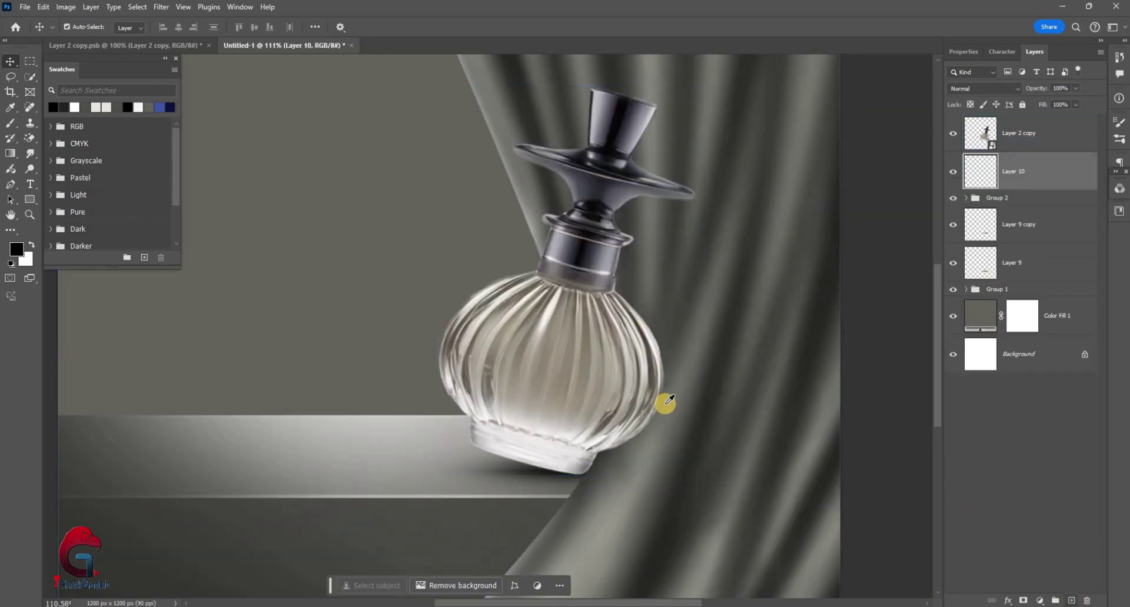
key(b)
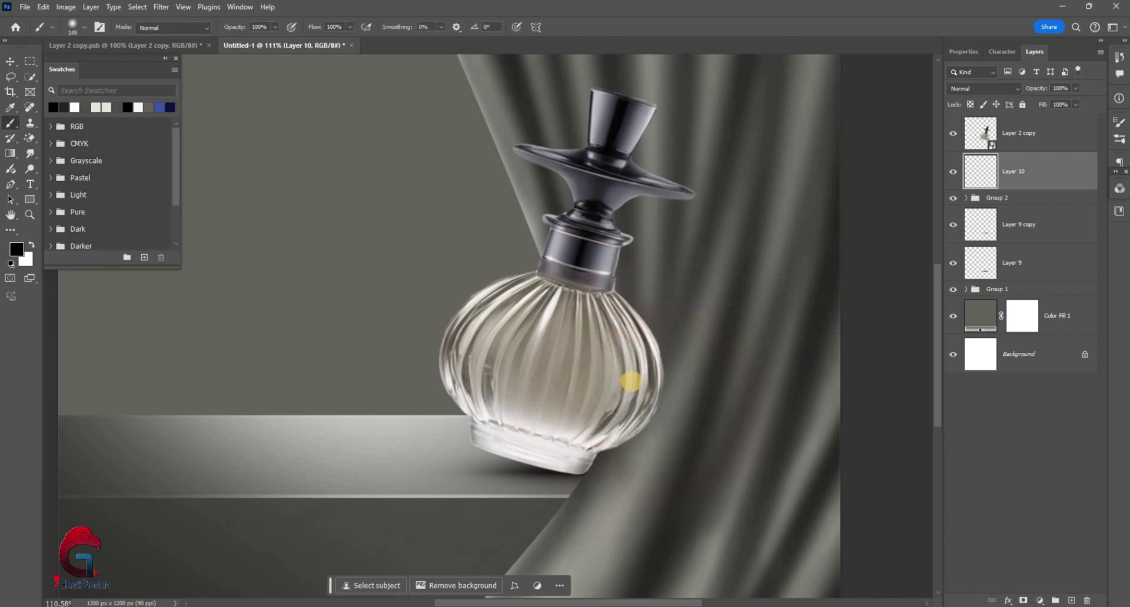
scroll(625, 387, up, 3)
drag(613, 409, 603, 388)
scroll(711, 391, down, 3)
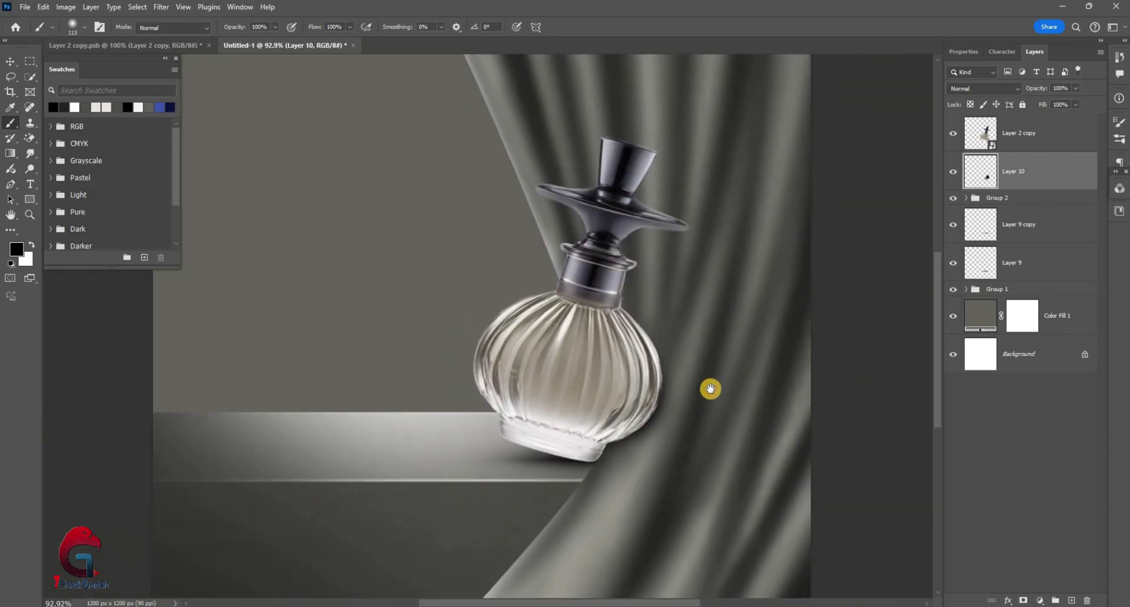
- Add a new layer above the bottle layer and clip it to the bottle
click(974, 138)
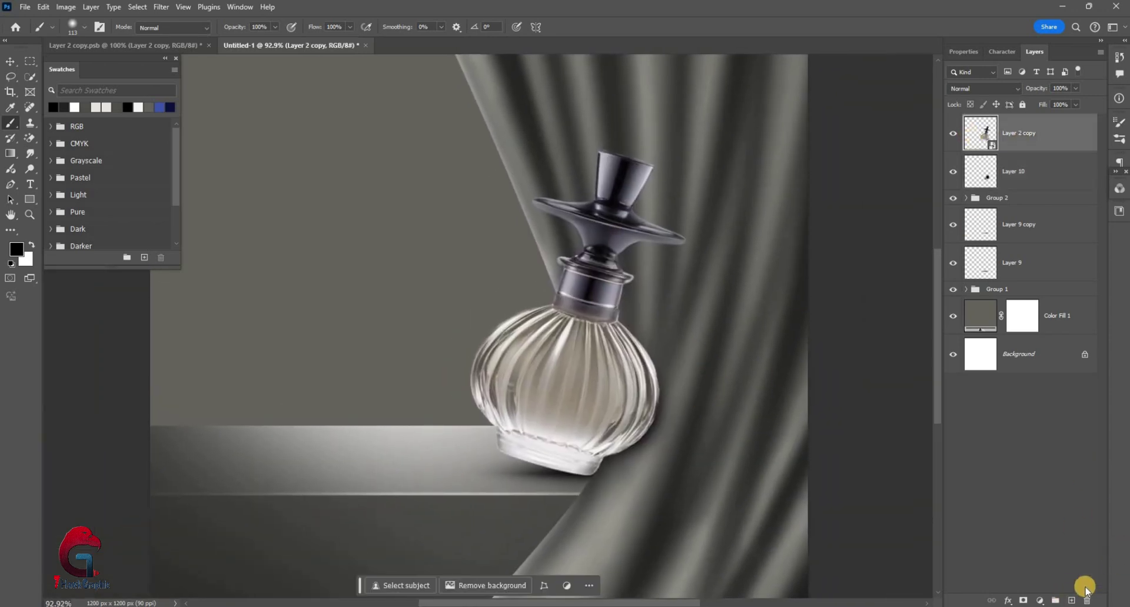
key(ctrl+shift+alt+n)
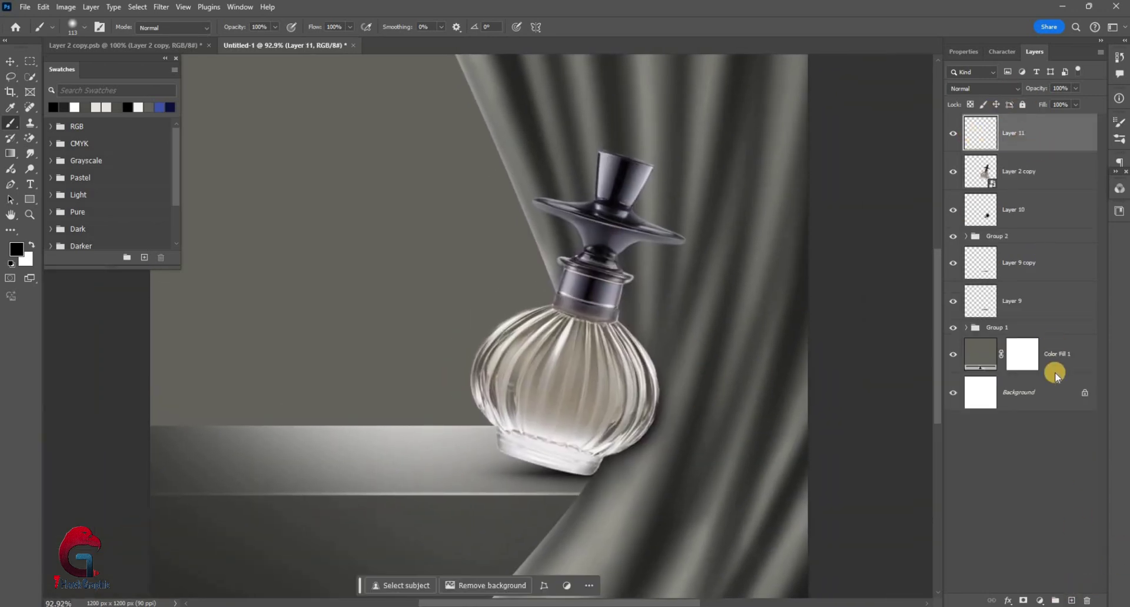
right_click(1036, 147)
key(Return)
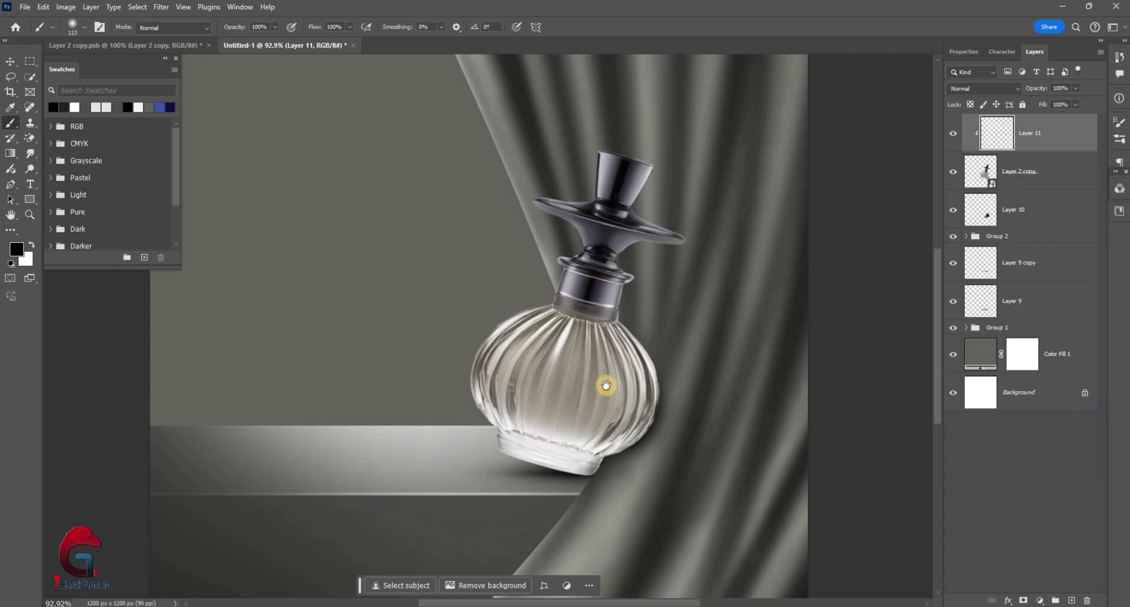
scroll(605, 383, up, 2)
scroll(585, 393, up, 2)
scroll(601, 393, up, 1)
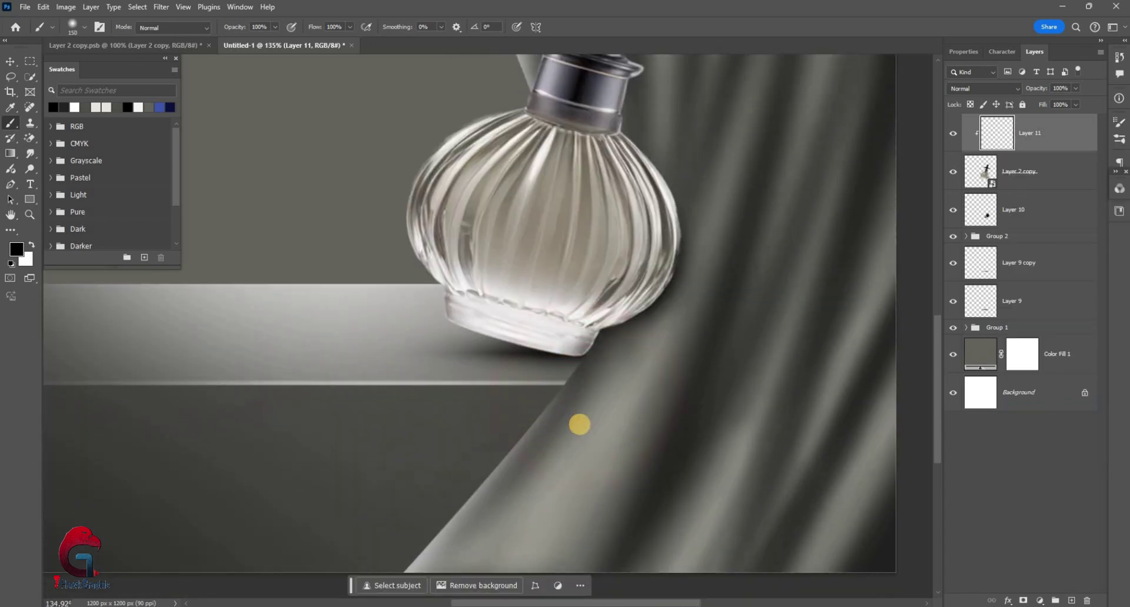
scroll(580, 423, up, 2)
- Paint black shading on the bottle's base and right edge, then add a Curves adjustment
drag(653, 427, 346, 421)
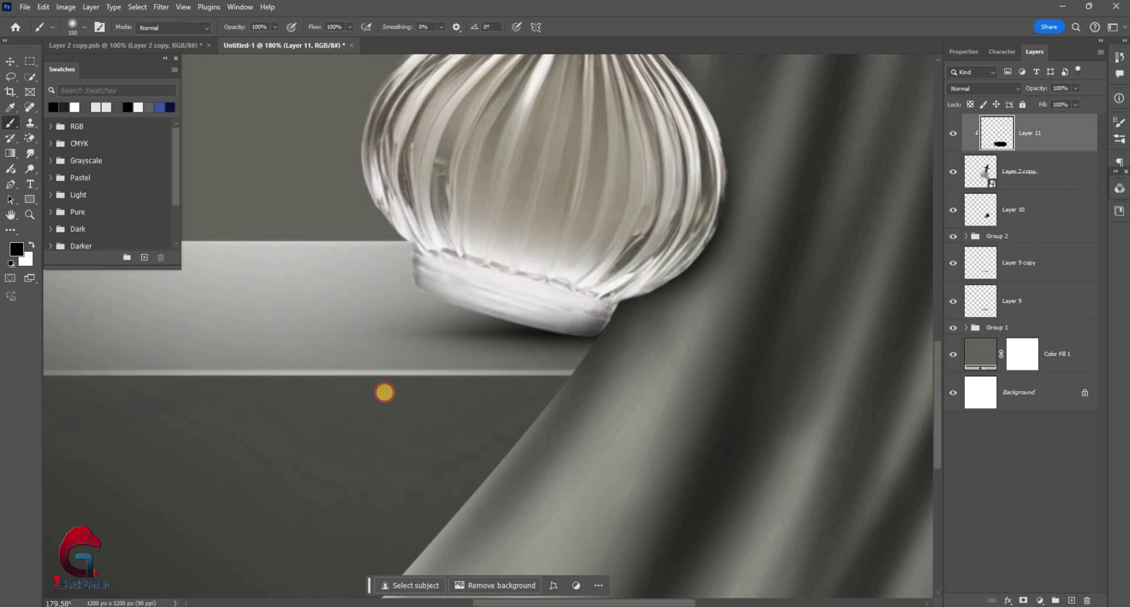
scroll(671, 391, up, 2)
scroll(621, 397, down, 2)
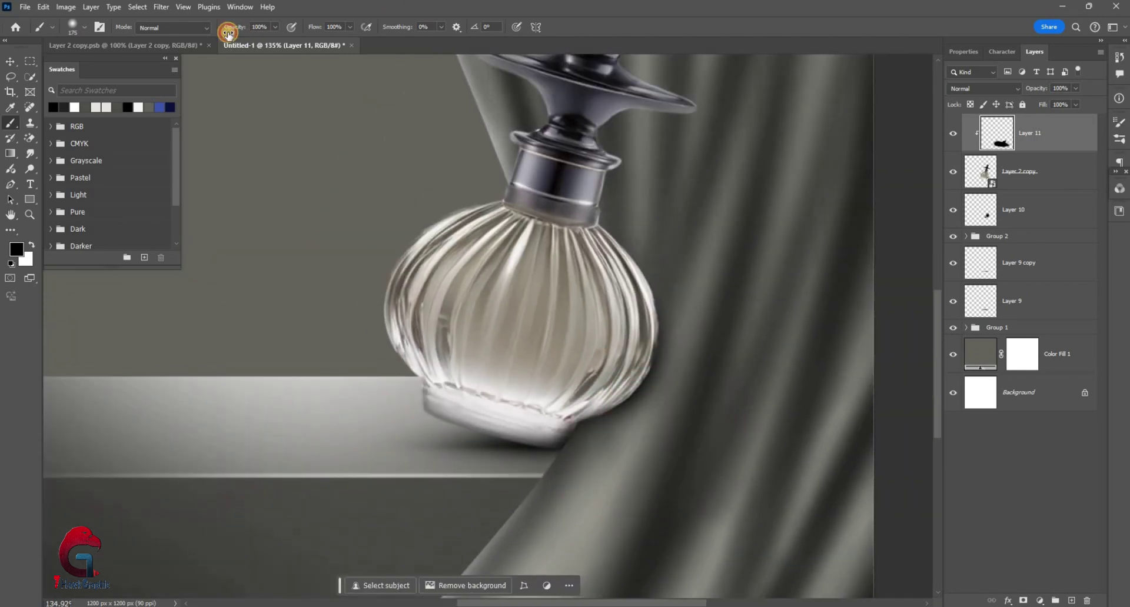
drag(722, 213, 723, 406)
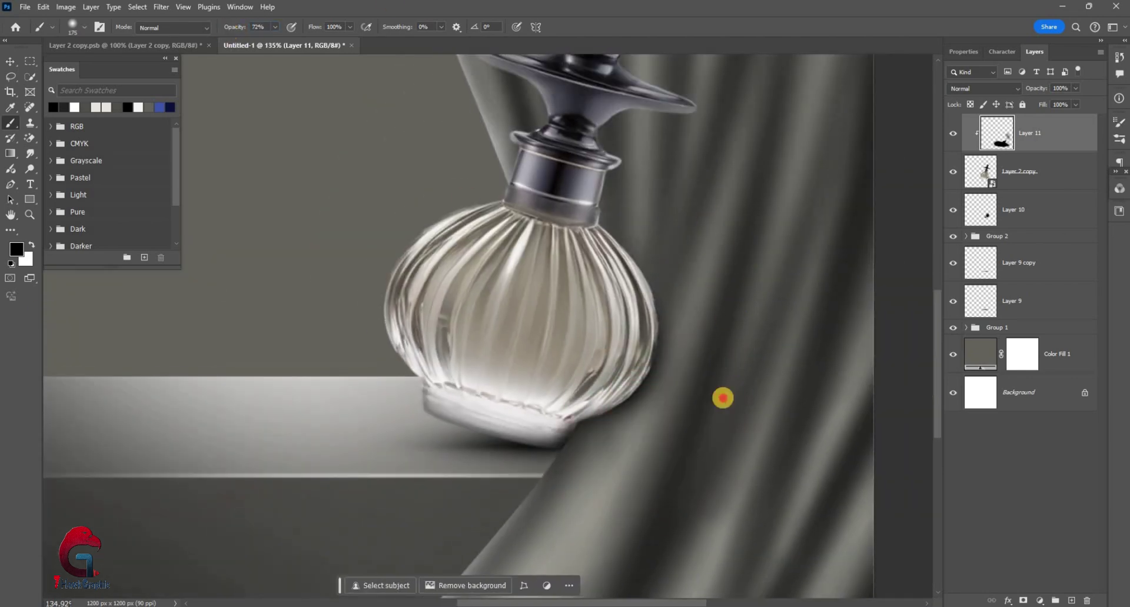
scroll(628, 492, down, 2)
scroll(628, 491, down, 1)
key(v)
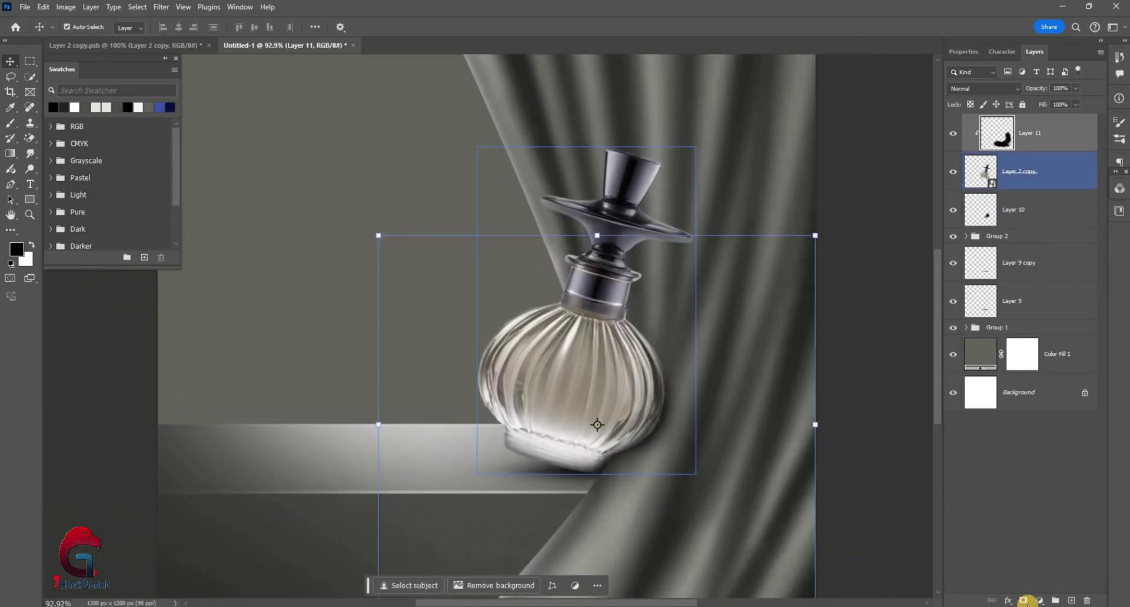
click(1039, 600)
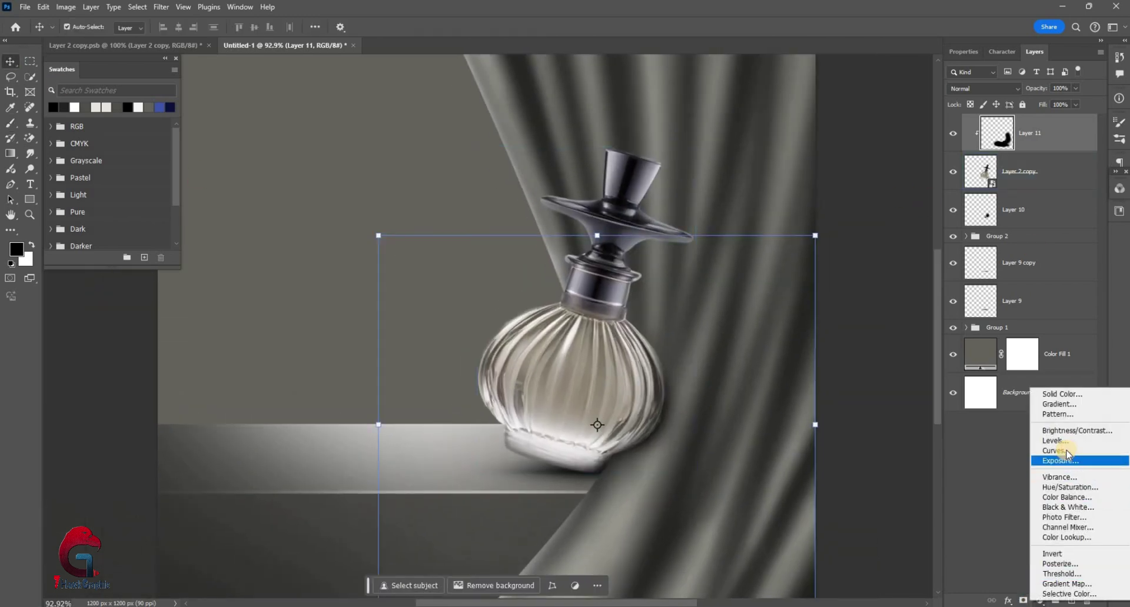
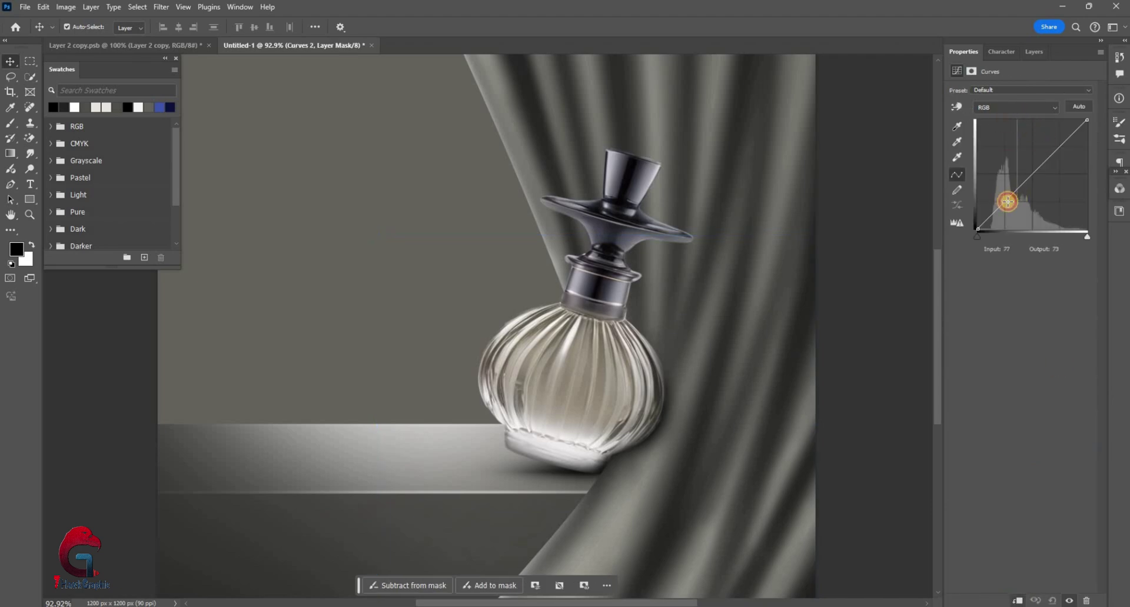
- Shape Curves 2 into an S-curve: shadows pulled down, highlights raised
drag(1008, 203, 1010, 207)
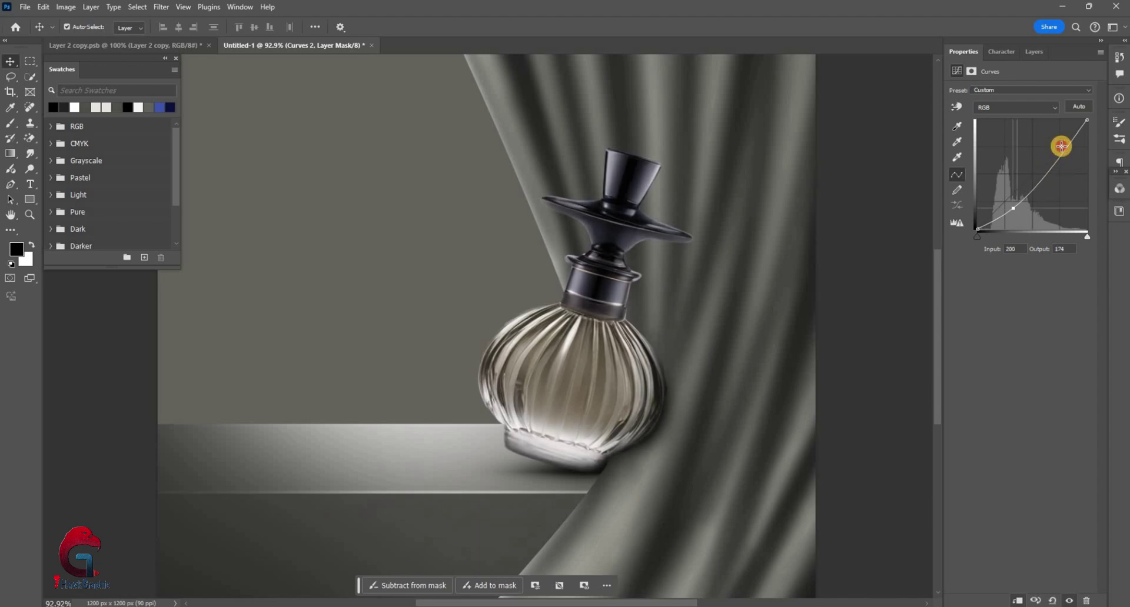
drag(1061, 146, 1068, 148)
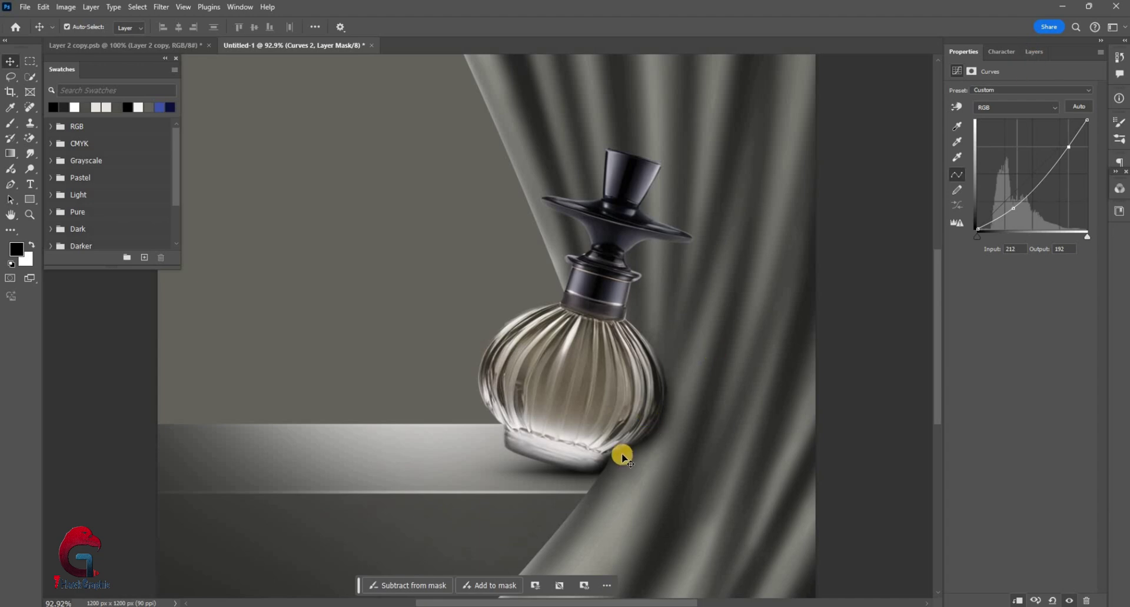
key(F7)
- Select Layer 11, lower its opacity to 66%, and zoom in on the bottle
key(ctrl+0)
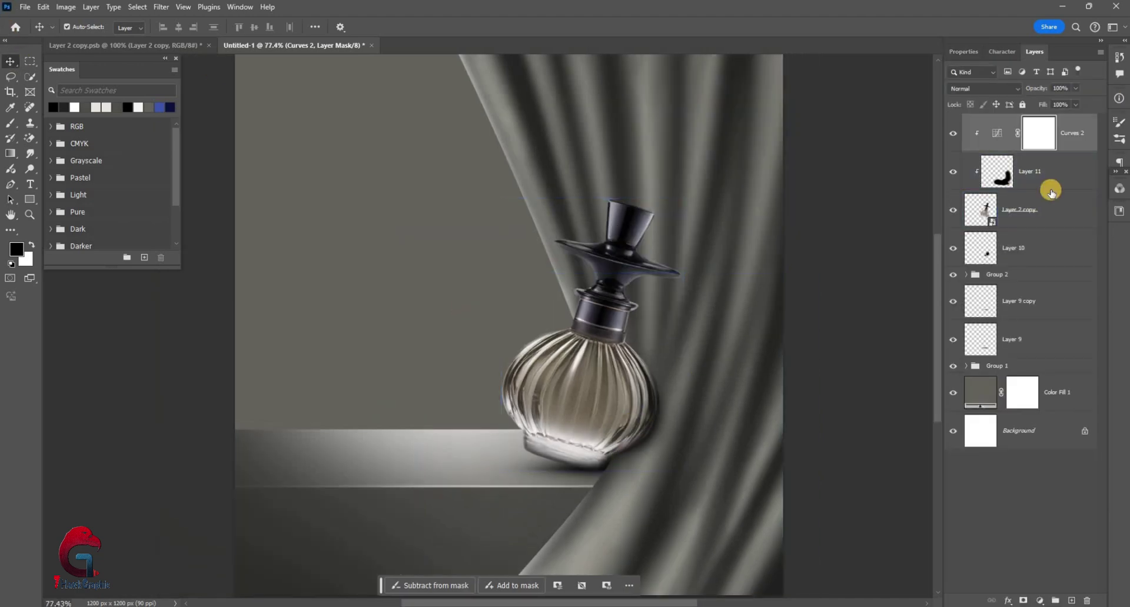
click(1049, 158)
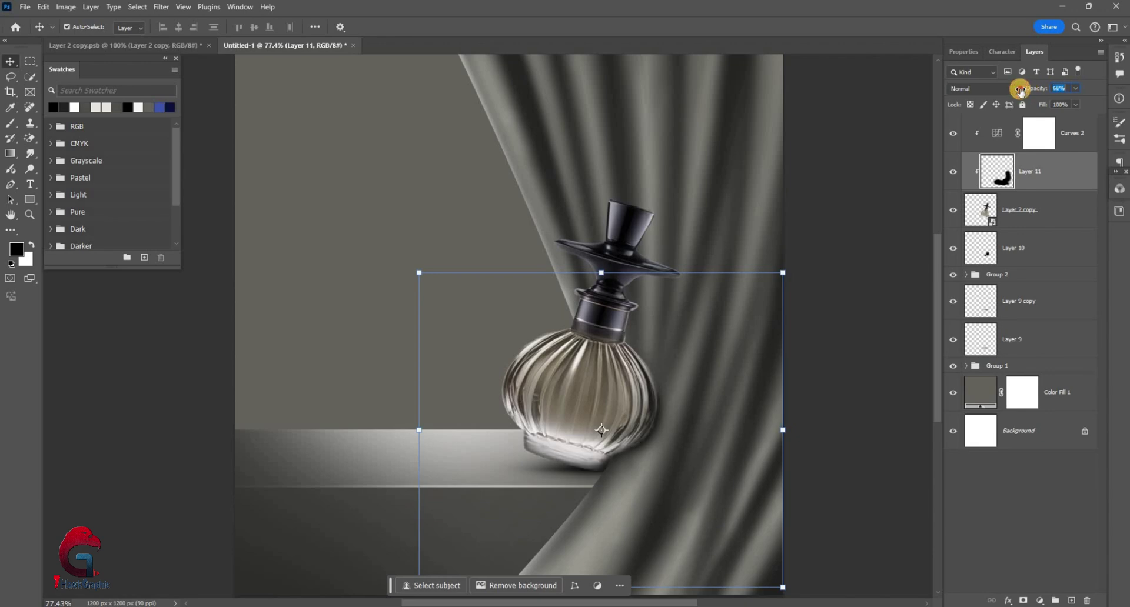
scroll(570, 367, up, 2)
key(alt+bracketright)
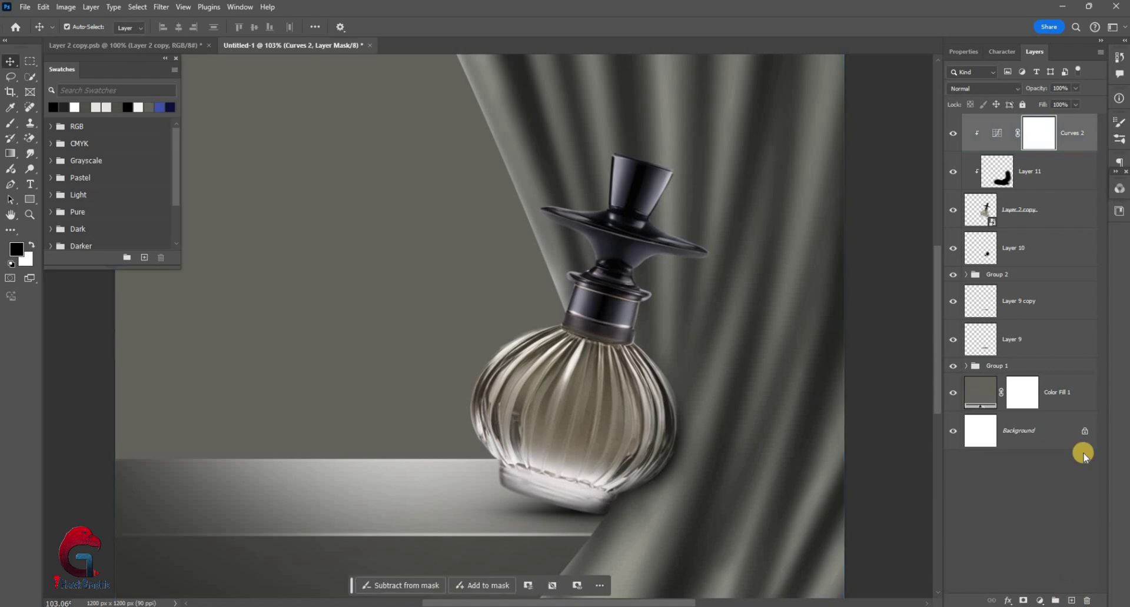
- Paint a white glow on new Layer 12, warped into a streak along the bottle's left shoulder
key(ctrl+shift+alt+n)
click(10, 122)
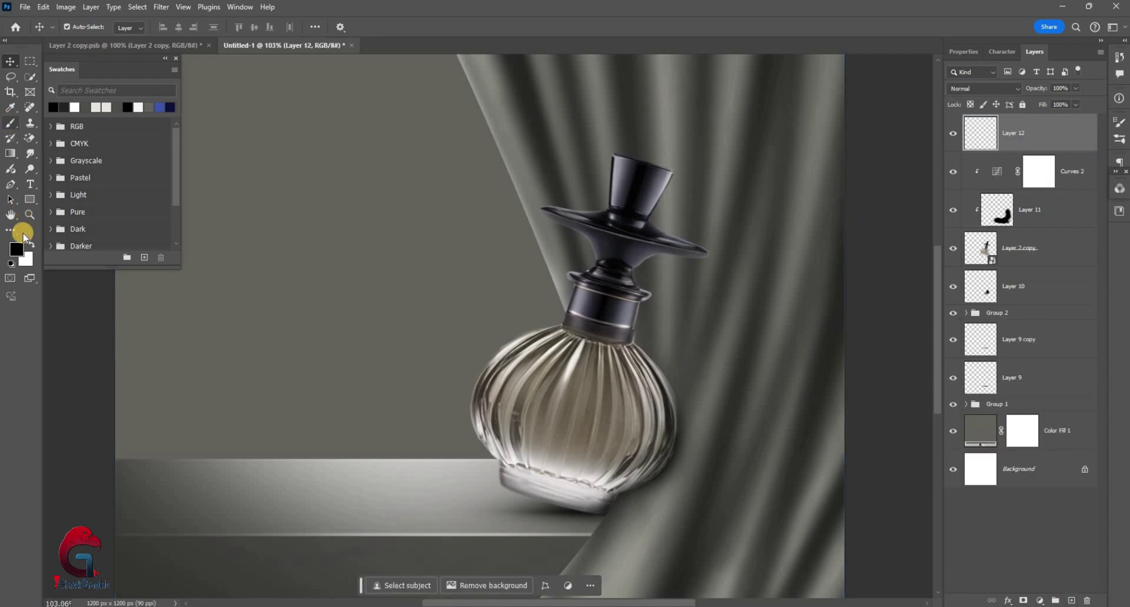
key(x)
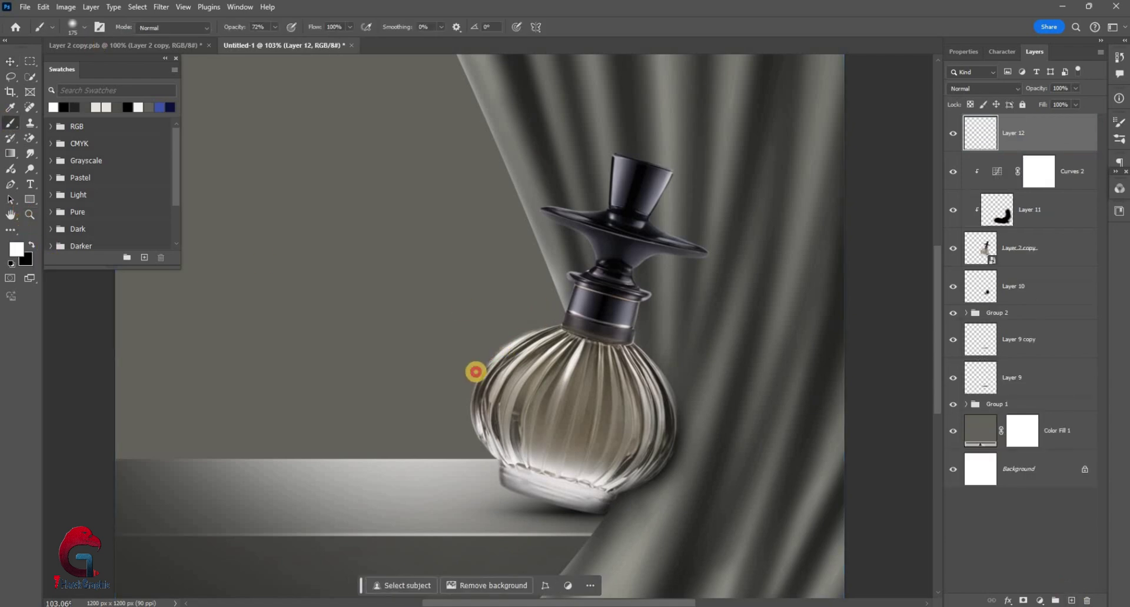
click(461, 365)
key(ctrl+t)
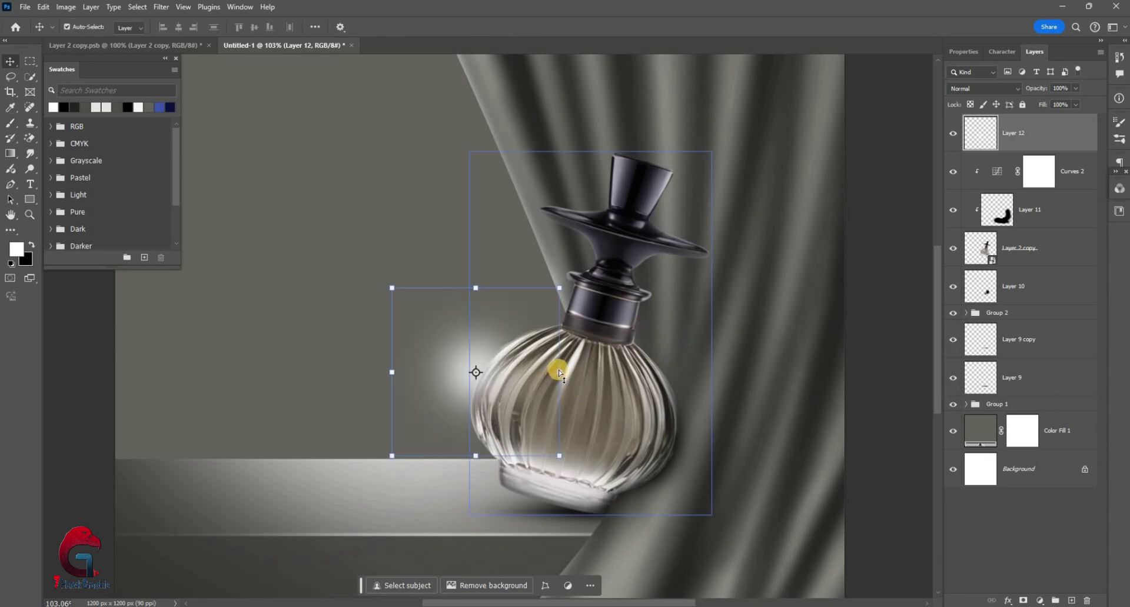
drag(396, 370, 405, 377)
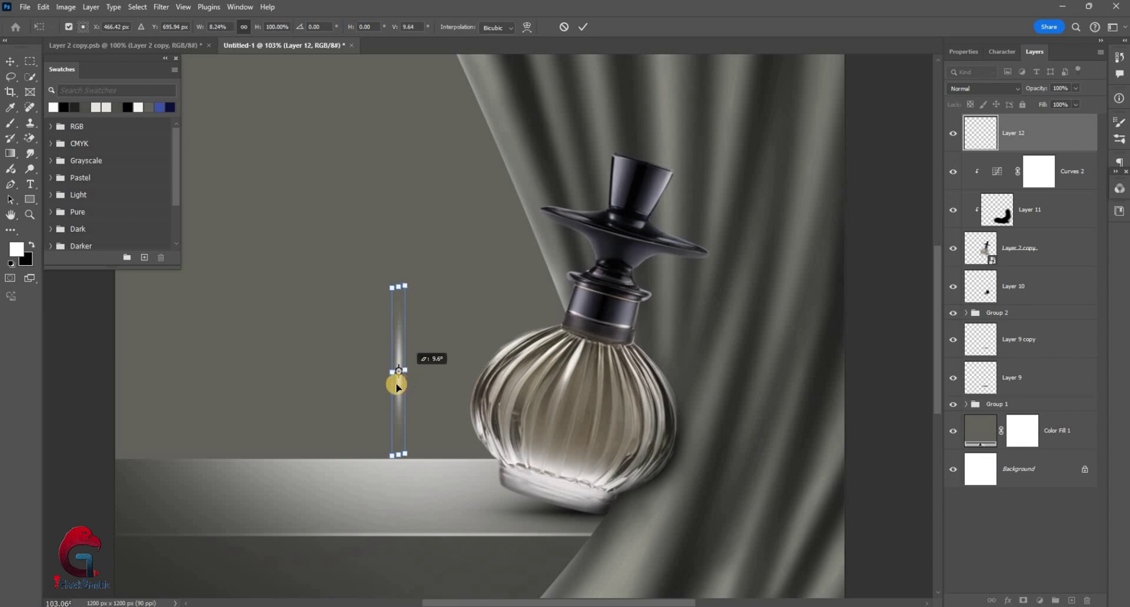
click(526, 27)
alt+scroll(688, 252, up, 3)
mouse_move(688, 252)
mouse_down()
mouse_move(555, 290)
mouse_move(539, 259)
mouse_move(526, 272)
mouse_up()
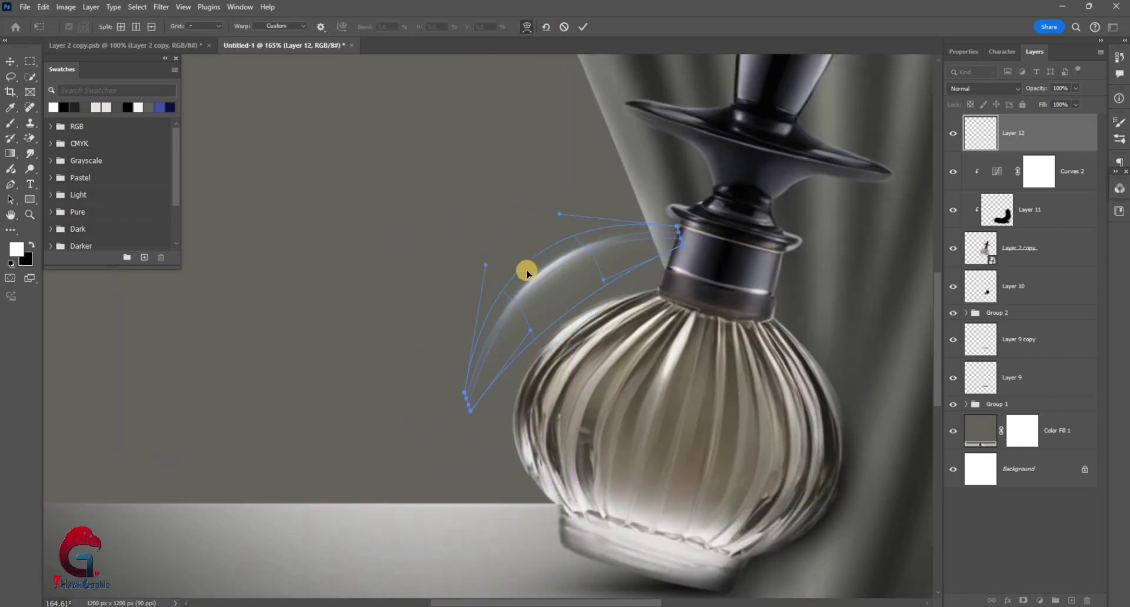
click(582, 26)
drag(577, 310, 514, 324)
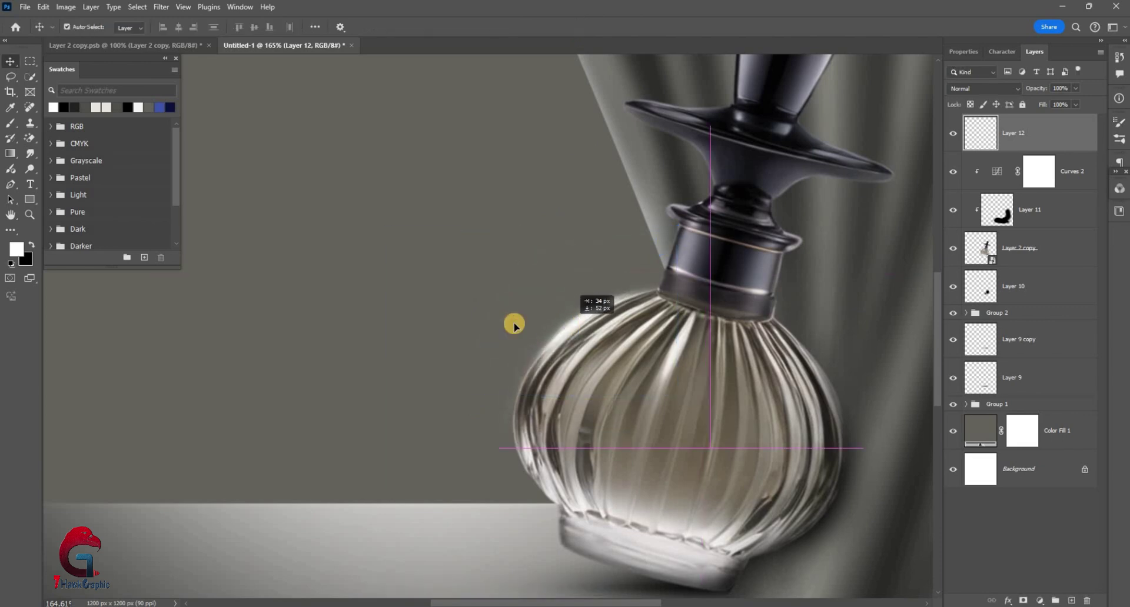
alt+scroll(514, 325, down, 2)
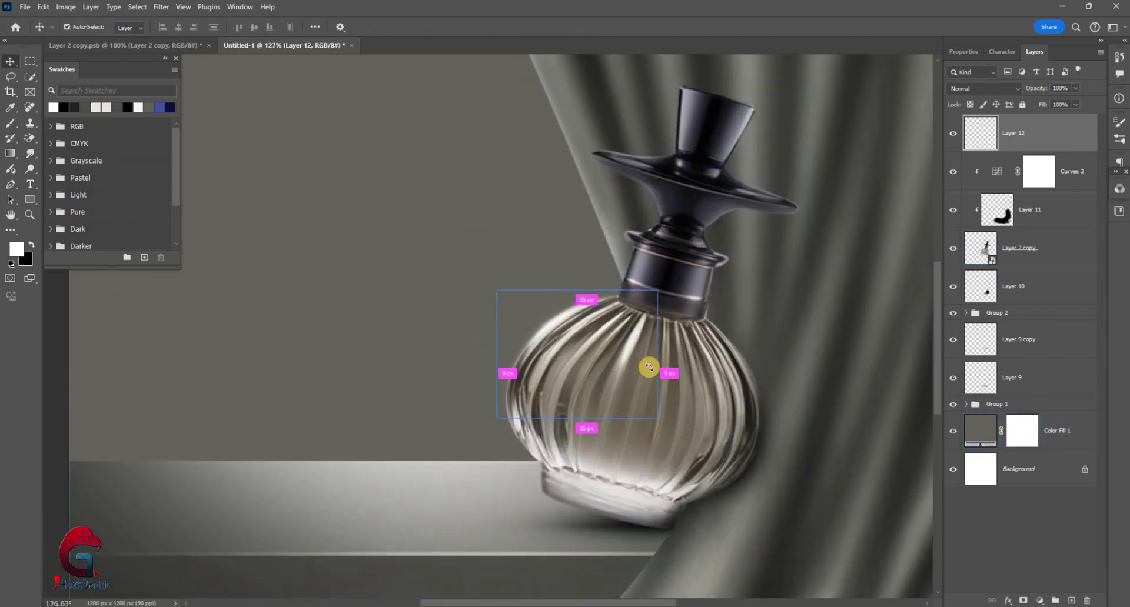
- Duplicate the streak, scale it to about 81% and rotate it near the lower left edge
key(ctrl+j)
key(ctrl+t)
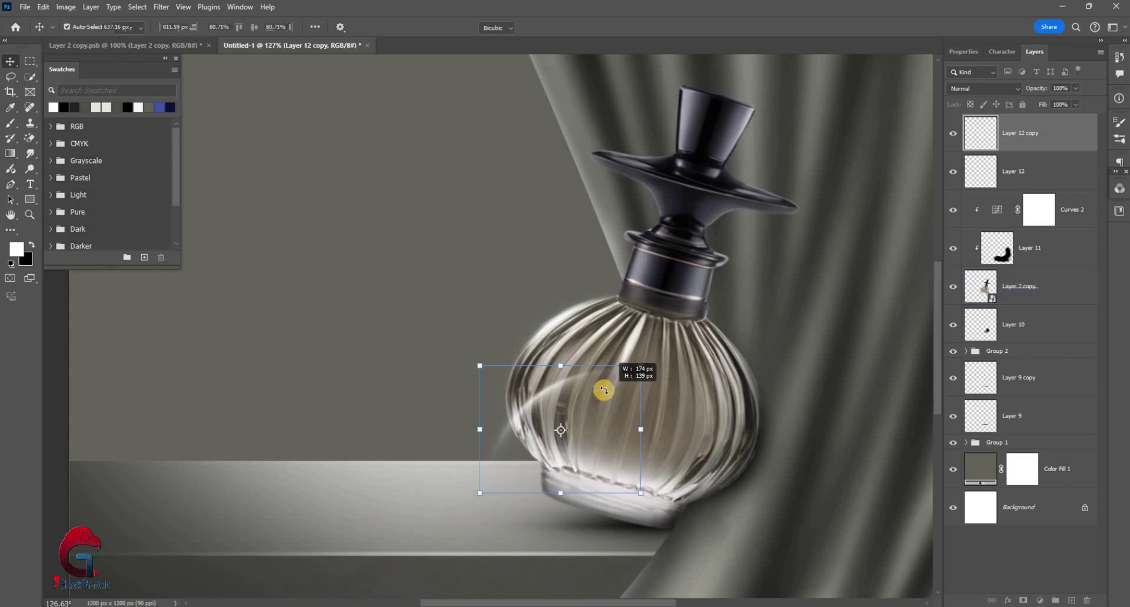
drag(603, 390, 471, 360)
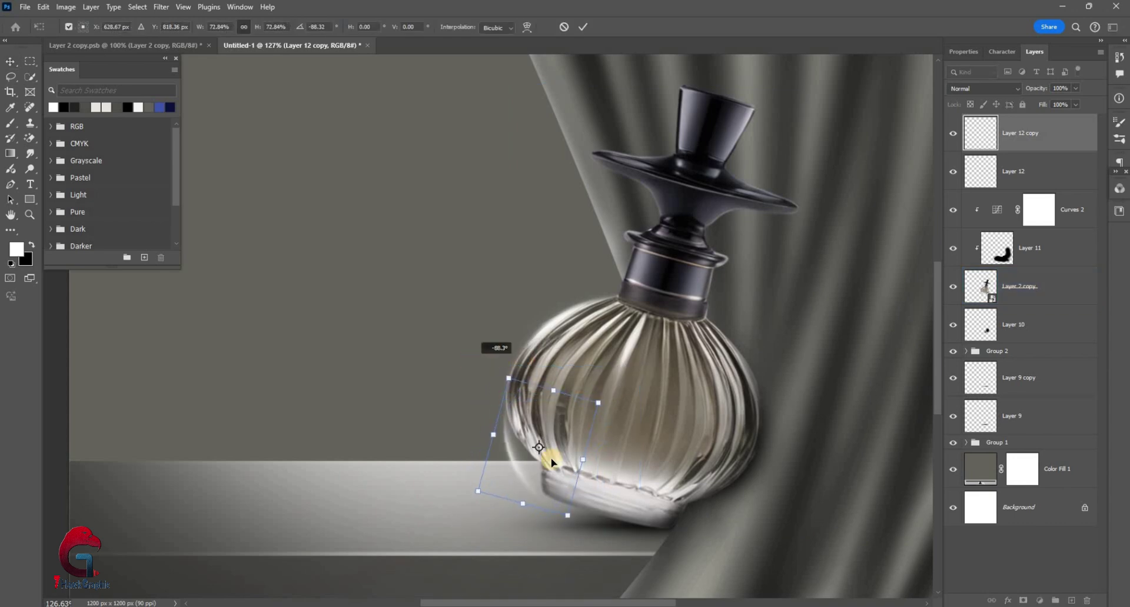
mouse_move(551, 458)
mouse_down()
mouse_move(517, 467)
mouse_move(528, 444)
mouse_up()
alt+scroll(524, 434, up, 1)
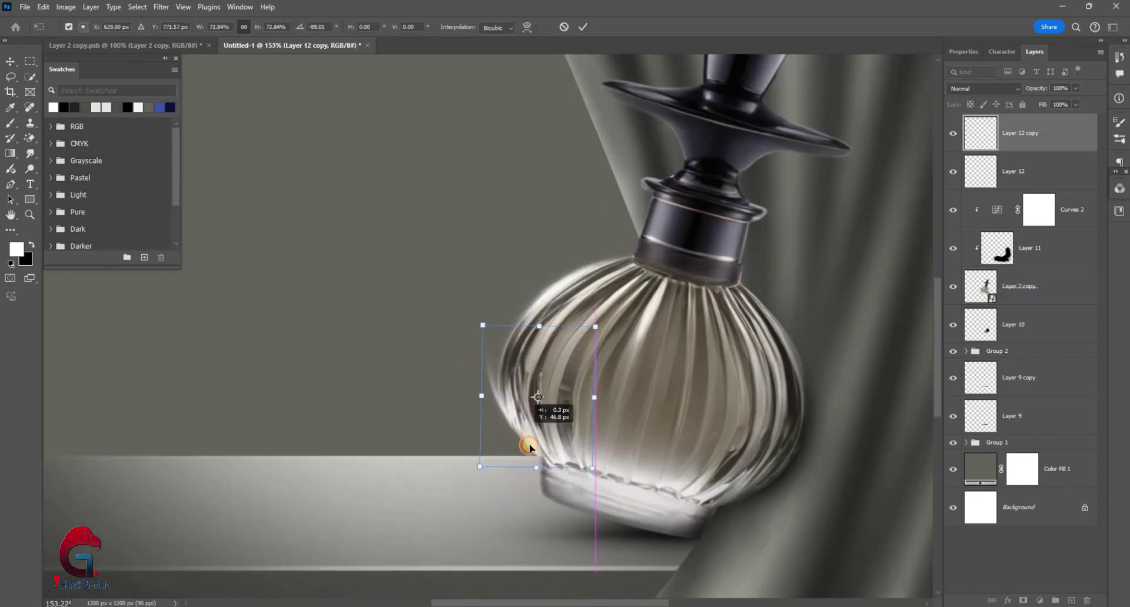
- Move a highlight copy up onto the cap and rotate it to fit
key(Return)
alt+scroll(651, 396, down, 1)
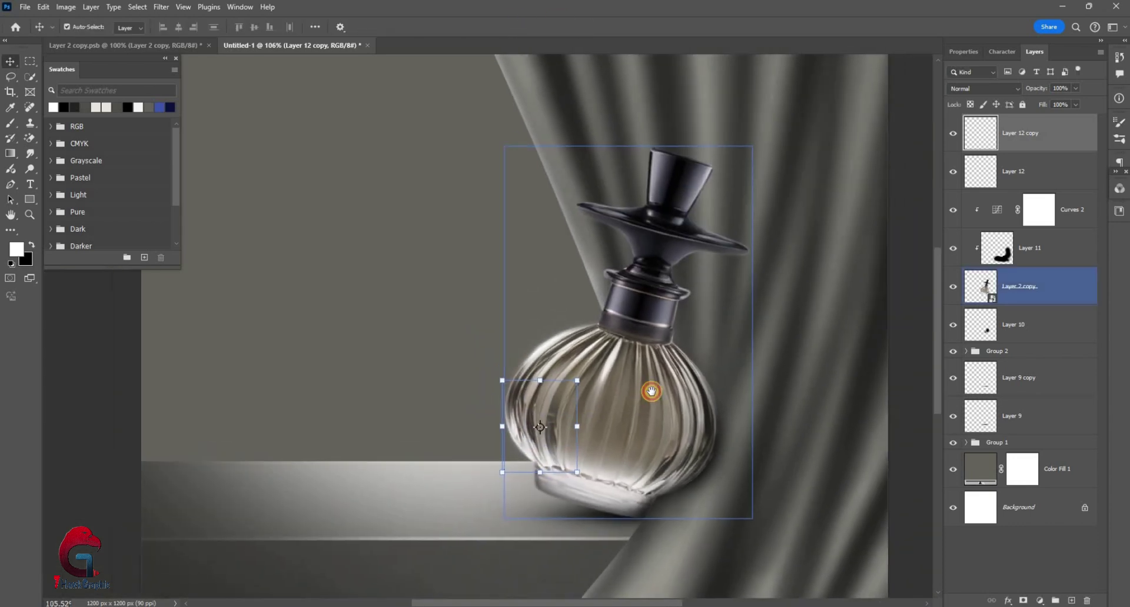
click(512, 397)
drag(512, 397, 660, 188)
key(ctrl+t)
scroll(630, 245, up, 2)
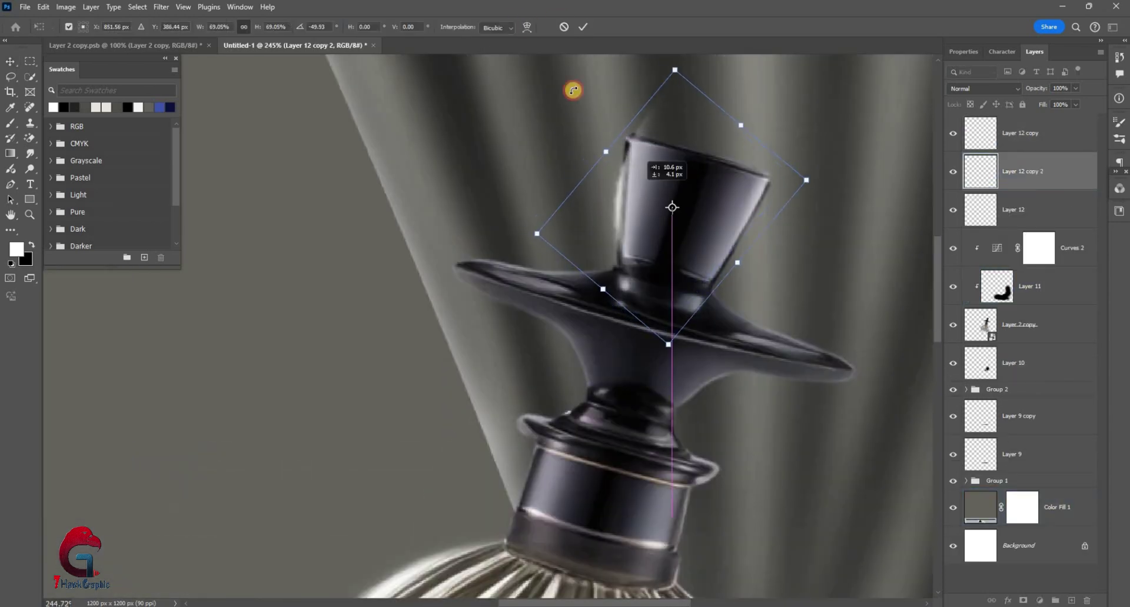
mouse_move(572, 90)
mouse_down()
mouse_move(621, 187)
mouse_move(598, 187)
mouse_move(624, 208)
mouse_up()
key(Return)
alt+scroll(643, 222, down, 1)
- Duplicate the highlight and rotate the copy over the cap's disc
key(ctrl+j)
key(ctrl+t)
alt+scroll(624, 208, down, 2)
mouse_move(612, 88)
mouse_down()
mouse_move(607, 245)
mouse_move(559, 225)
mouse_up()
alt+scroll(607, 244, up, 2)
key(Return)
alt+scroll(560, 224, down, 3)
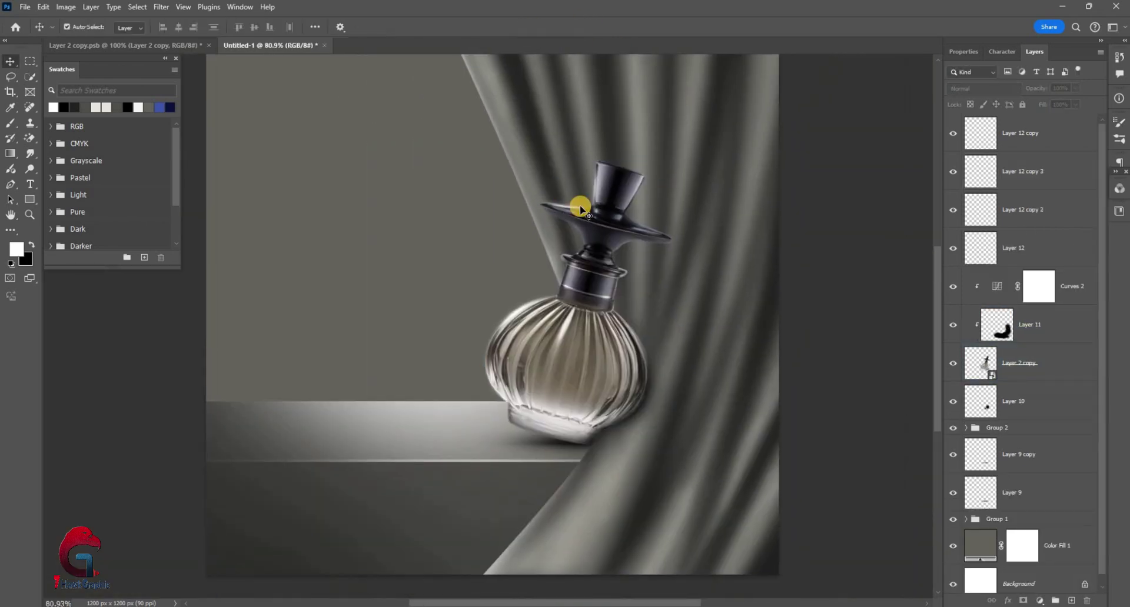
alt+scroll(821, 237, up, 3)
- Add a highlight copy warped along the disc's underside at 75% opacity
key(ctrl+j)
drag(821, 237, 617, 242)
key(ctrl+t)
scroll(736, 187, up, 2)
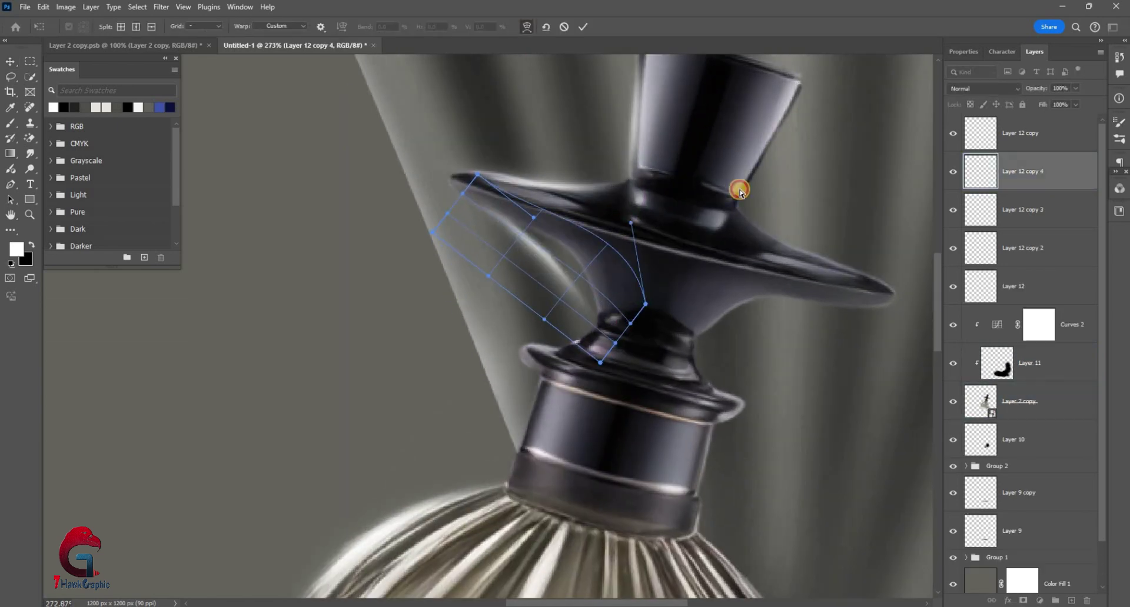
mouse_move(736, 186)
mouse_down()
mouse_move(535, 284)
mouse_move(615, 340)
mouse_move(472, 182)
mouse_up()
key(Return)
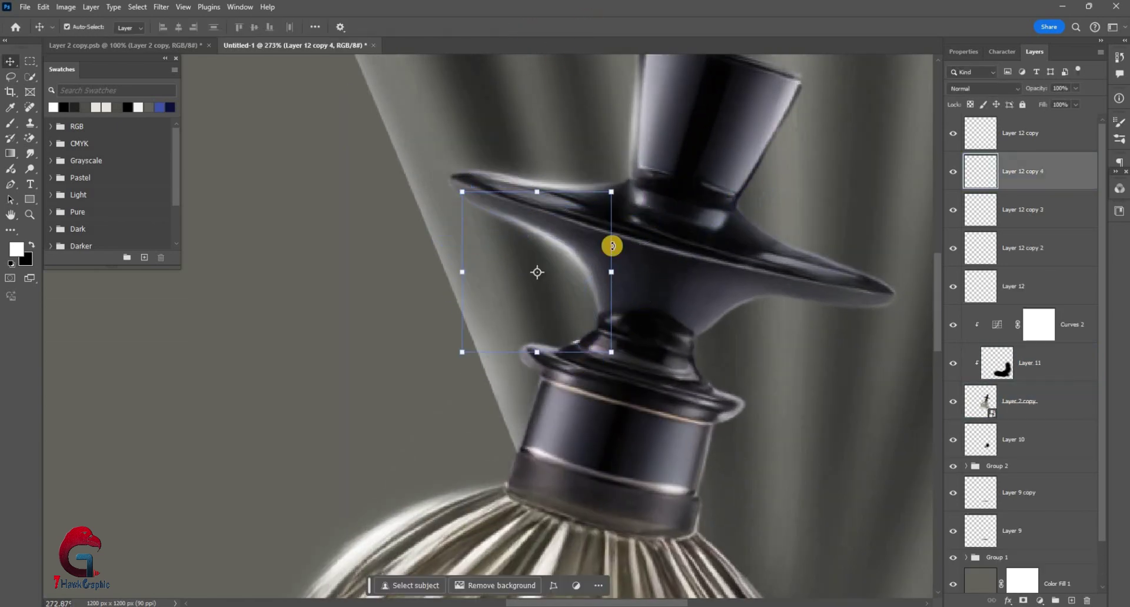
alt+scroll(613, 244, down, 3)
drag(1035, 90, 1020, 90)
- Add a shrunken, rotated highlight copy on the neck blended as Overlay, then select Layer 11
key(ctrl+j)
alt+scroll(650, 270, up, 3)
key(ctrl+t)
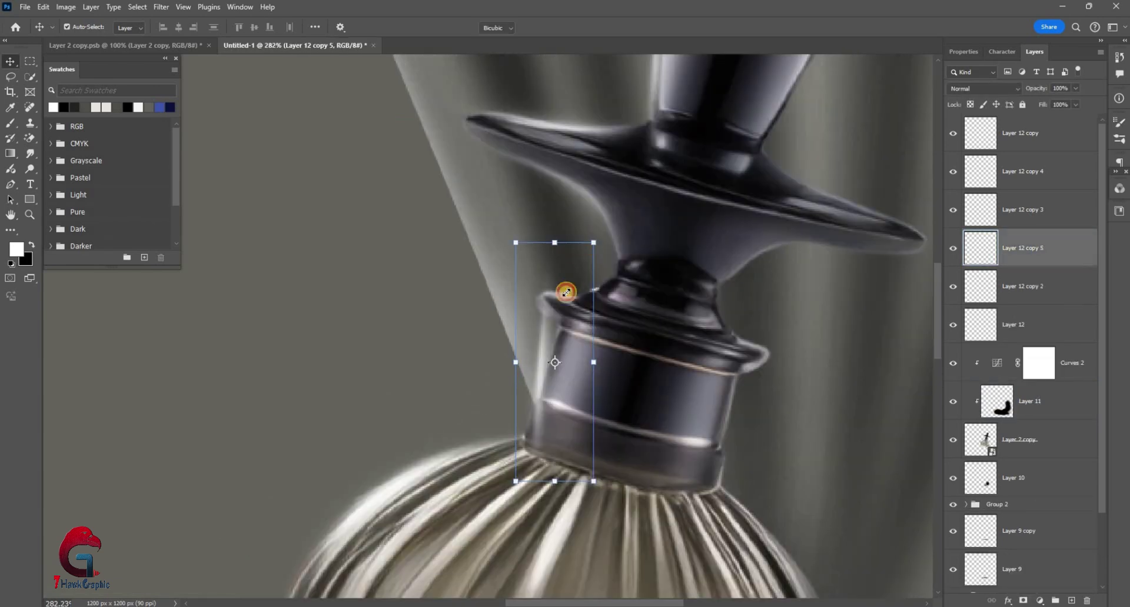
drag(564, 247, 542, 376)
key(Return)
click(982, 88)
click(971, 265)
alt+scroll(725, 351, down, 4)
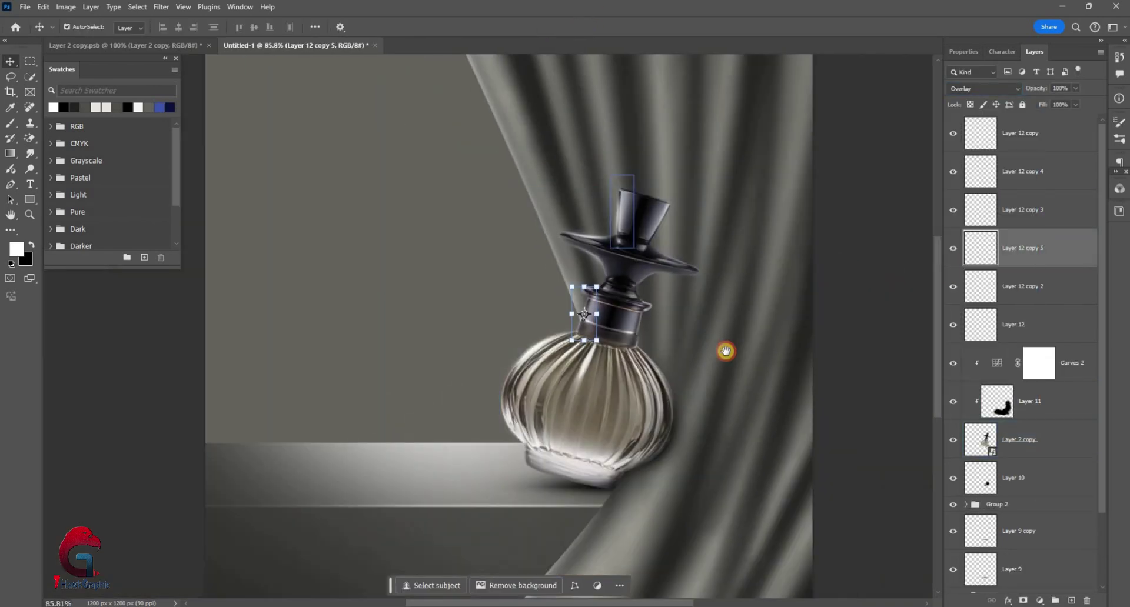
drag(705, 344, 684, 335)
click(1040, 398)
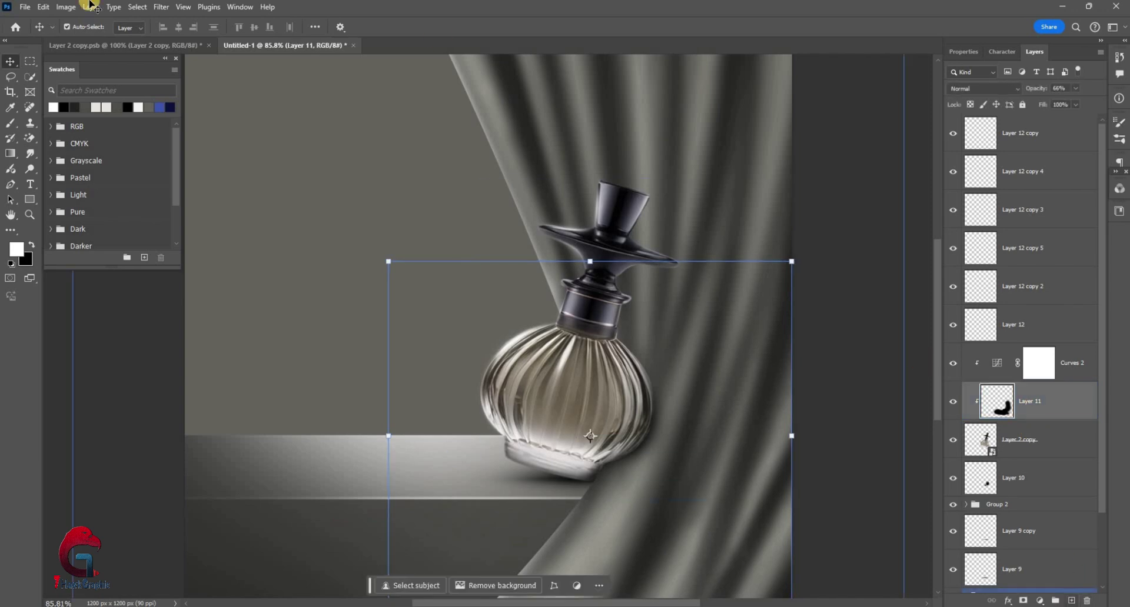
- Add Layer 13 clipped to Layer 11, filled with 50% Gray and blended as Overlay
key(ctrl+shift+alt+n)
key(alt+e)
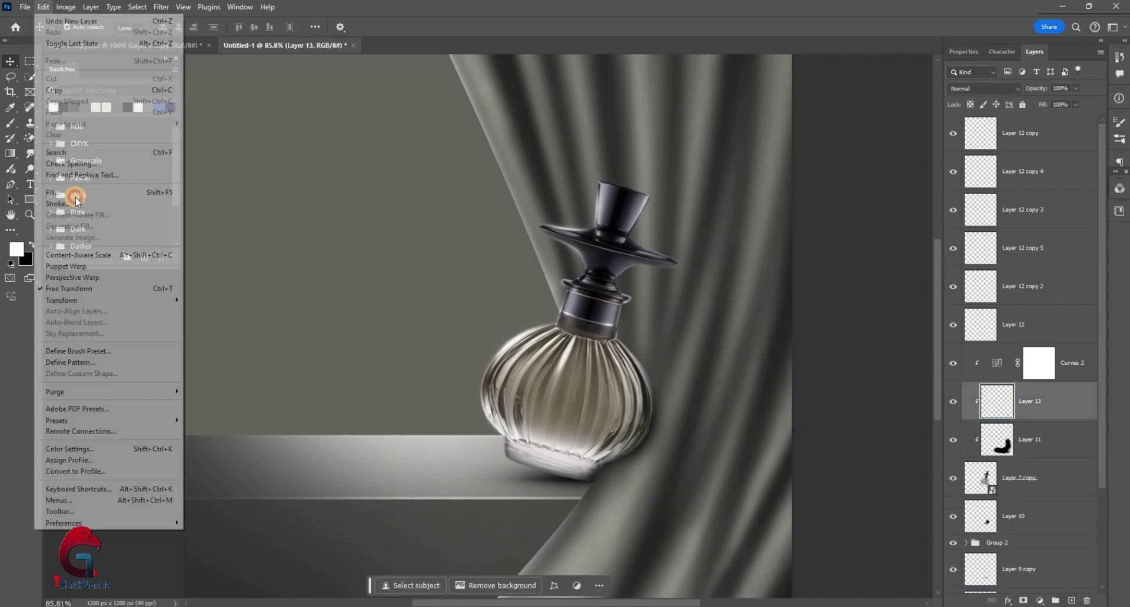
key(Return)
click(638, 156)
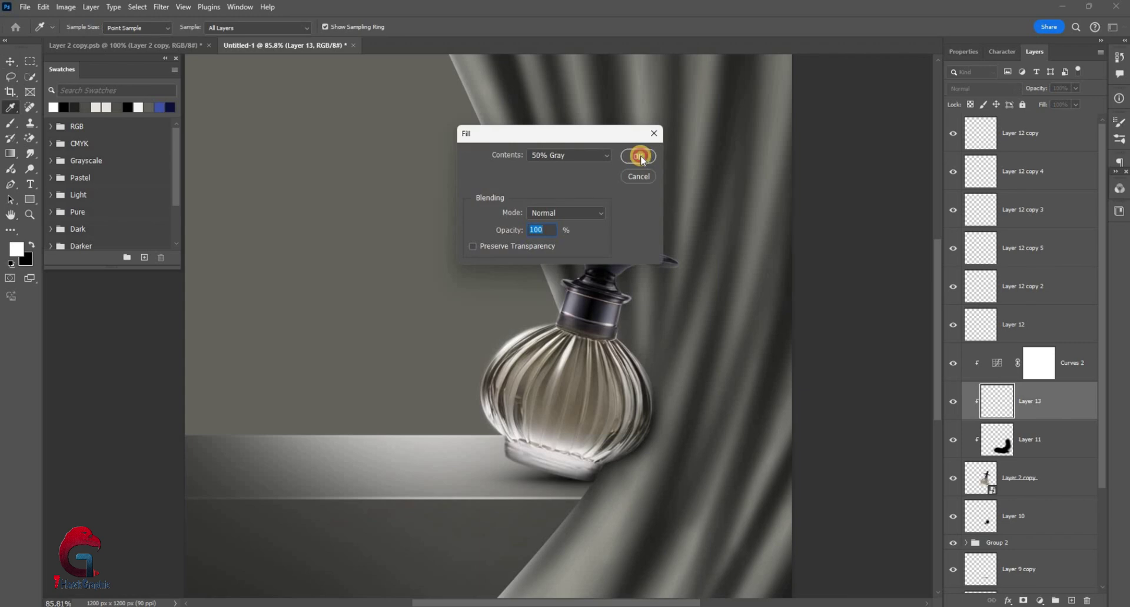
click(983, 88)
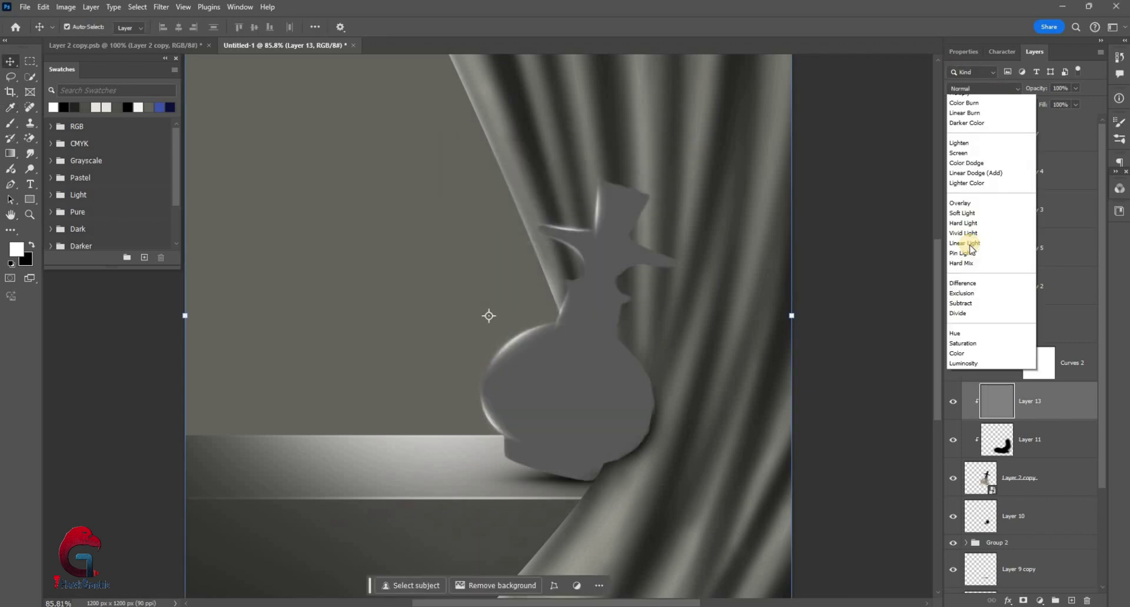
click(28, 168)
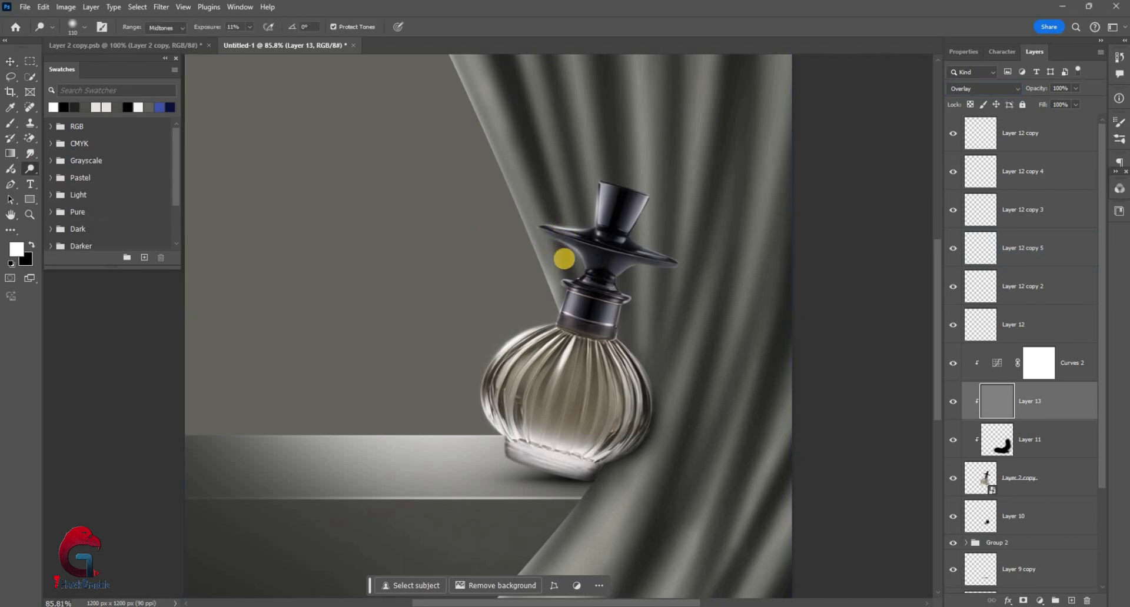
- Dodge the rib highlights on the bottle body at Midtones, 28% exposure
scroll(562, 226, up, 1)
scroll(539, 261, up, 1)
scroll(630, 126, up, 1)
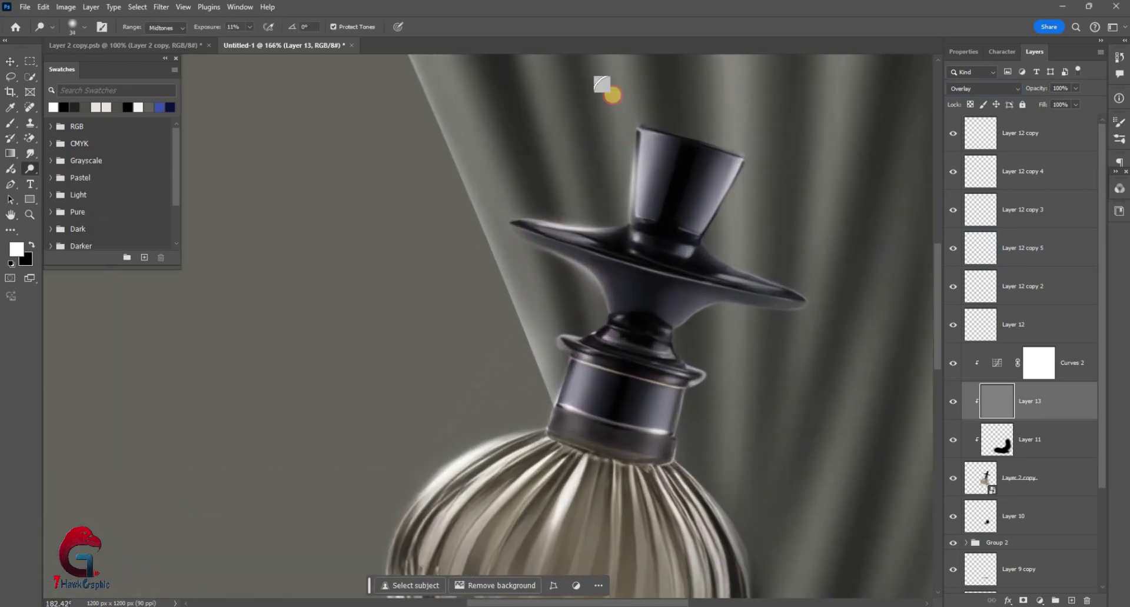
scroll(635, 135, up, 1)
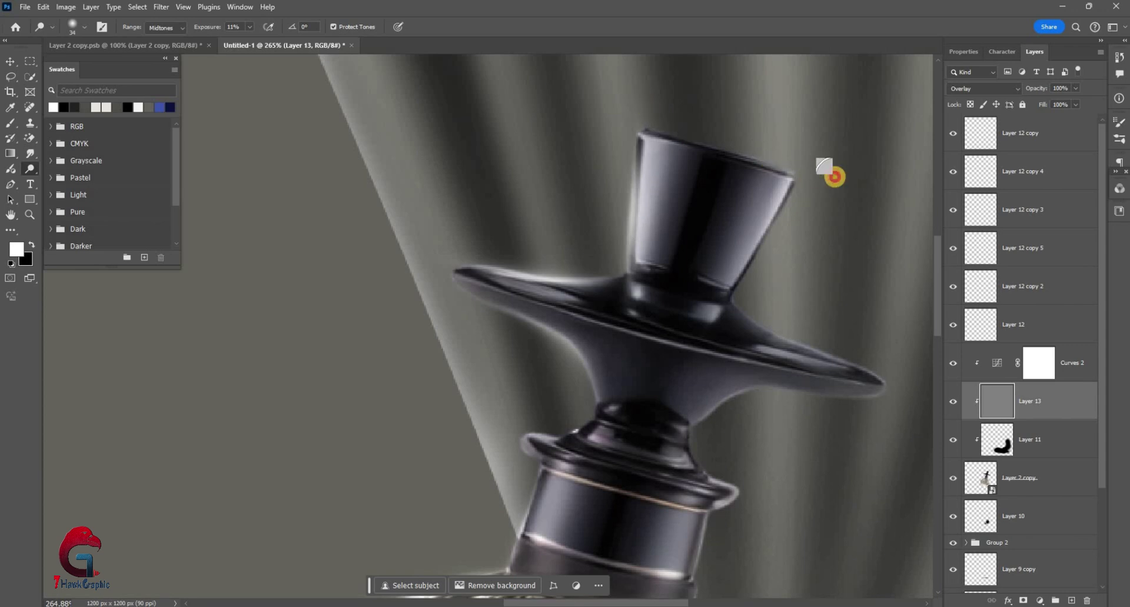
key(2)
key(8)
scroll(500, 165, down, 3)
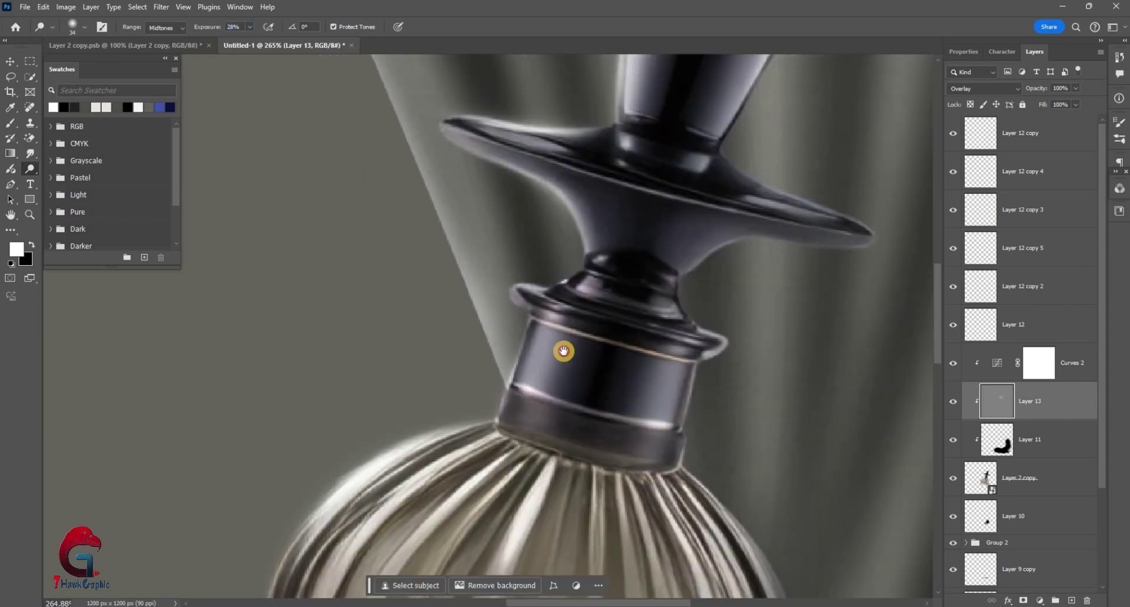
scroll(390, 260, down, 3)
scroll(393, 487, down, 2)
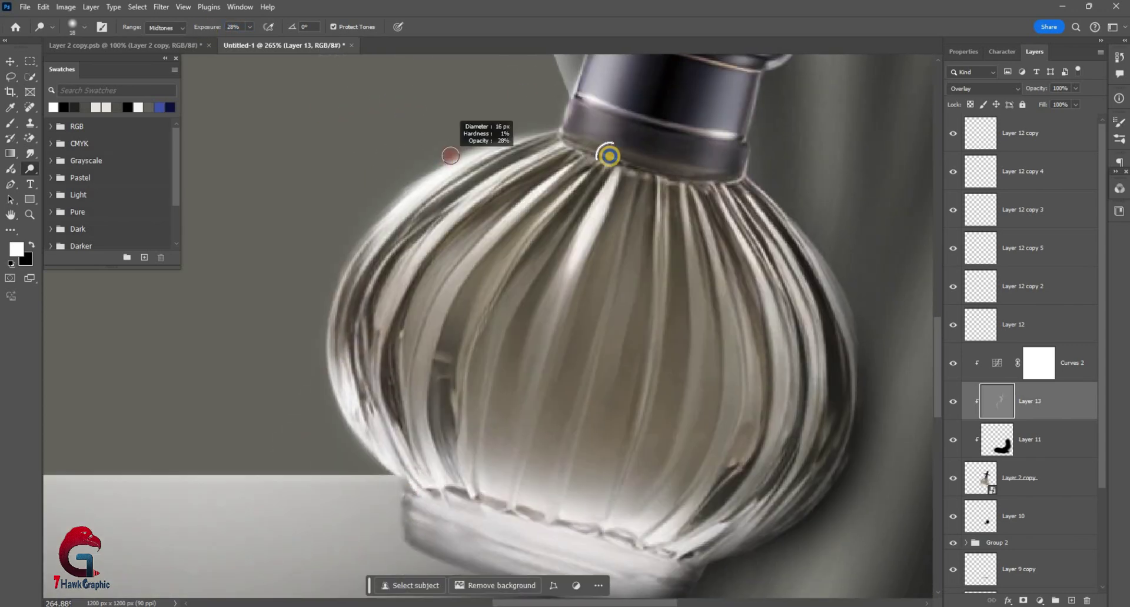
mouse_move(392, 268)
mouse_down()
mouse_move(423, 345)
mouse_move(517, 250)
mouse_move(474, 439)
mouse_move(557, 275)
mouse_move(637, 171)
mouse_move(668, 212)
mouse_move(652, 378)
mouse_move(661, 187)
mouse_move(643, 390)
mouse_up()
scroll(648, 388, down, 2)
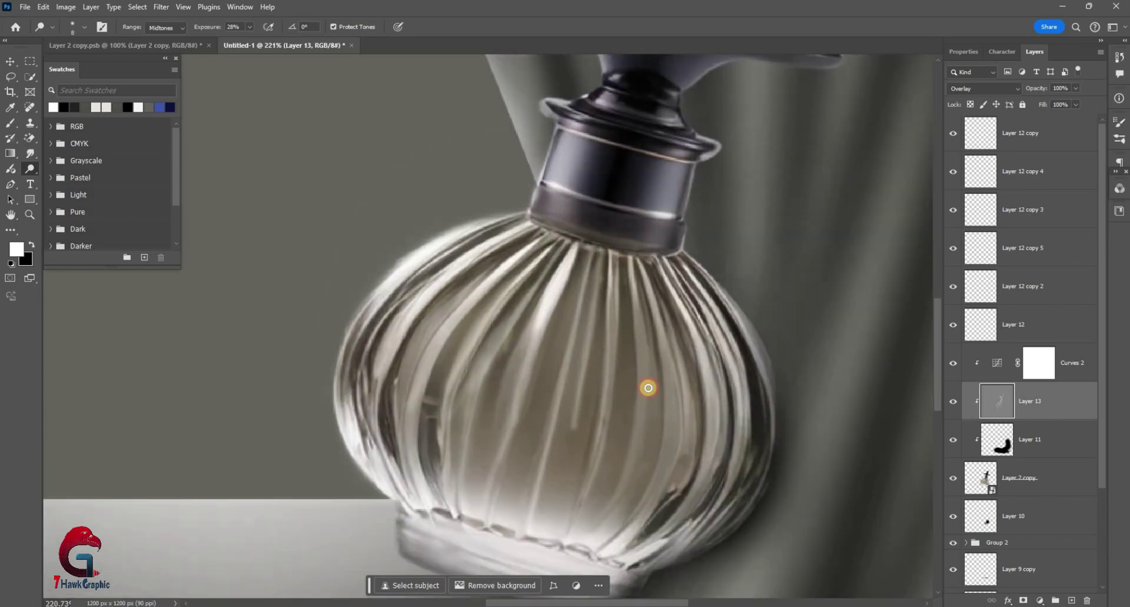
scroll(735, 387, down, 2)
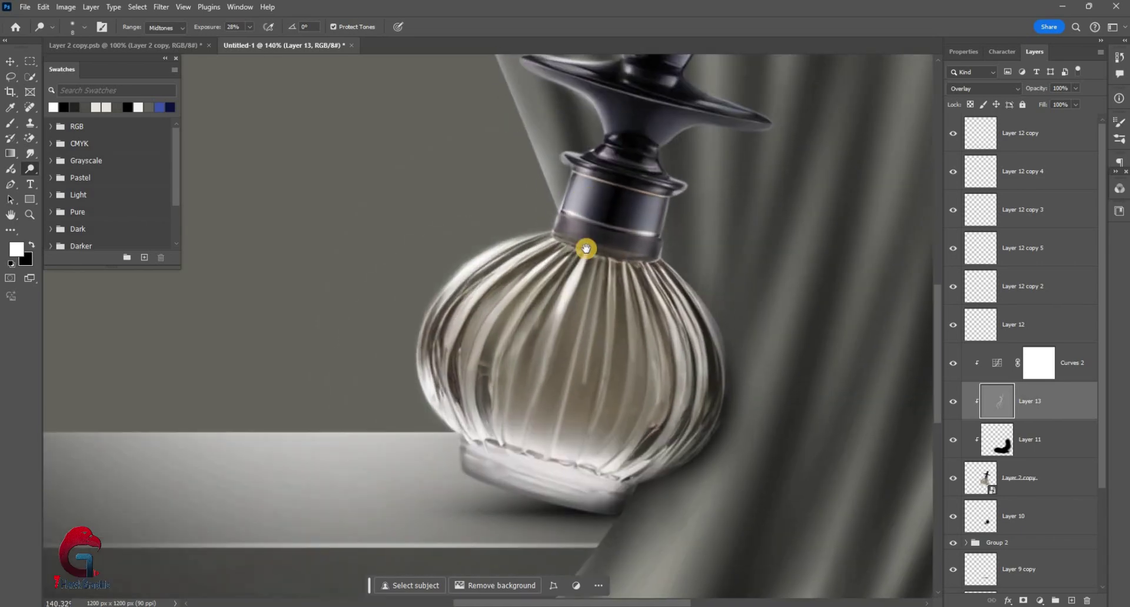
- Burn the bottle's edges with a size 14 brush at 6% exposure
key(shift+o)
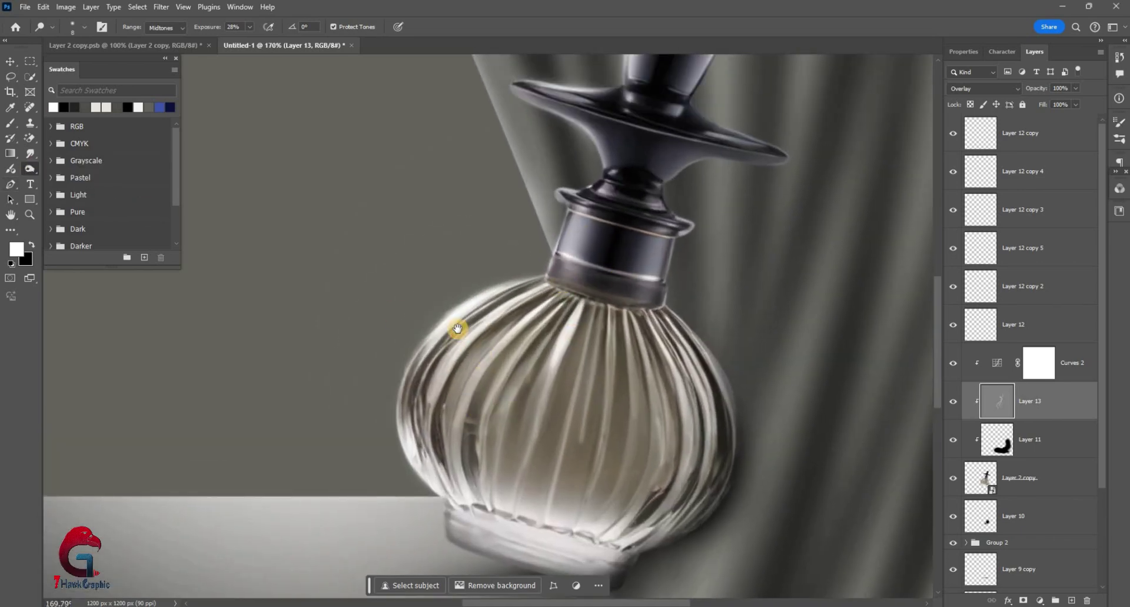
scroll(454, 328, up, 2)
scroll(496, 319, up, 1)
alt+right_click(493, 291)
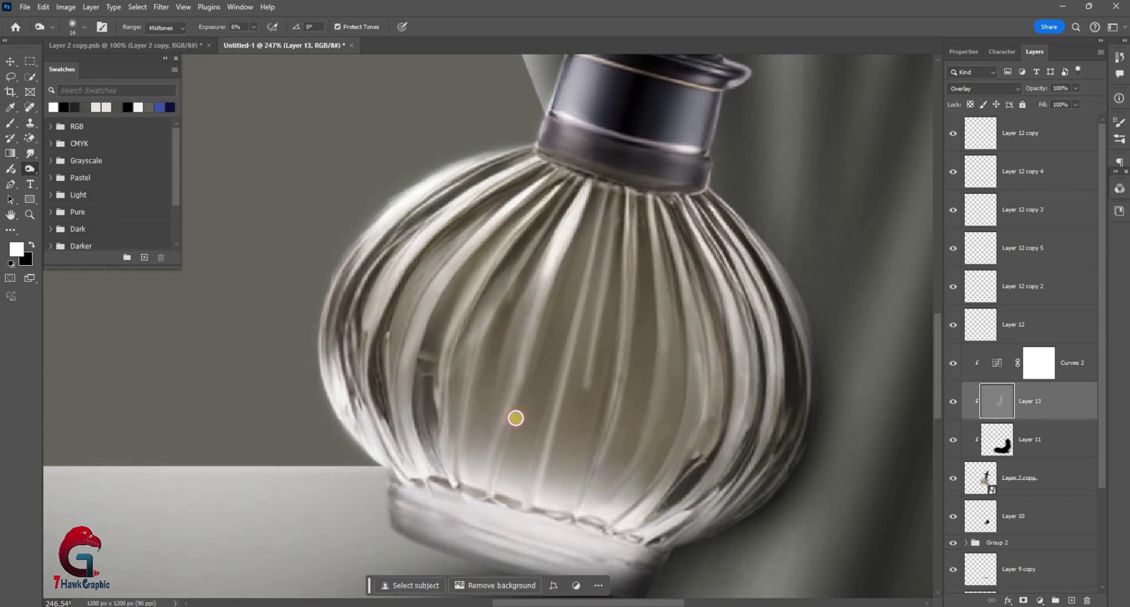
scroll(512, 447, down, 3)
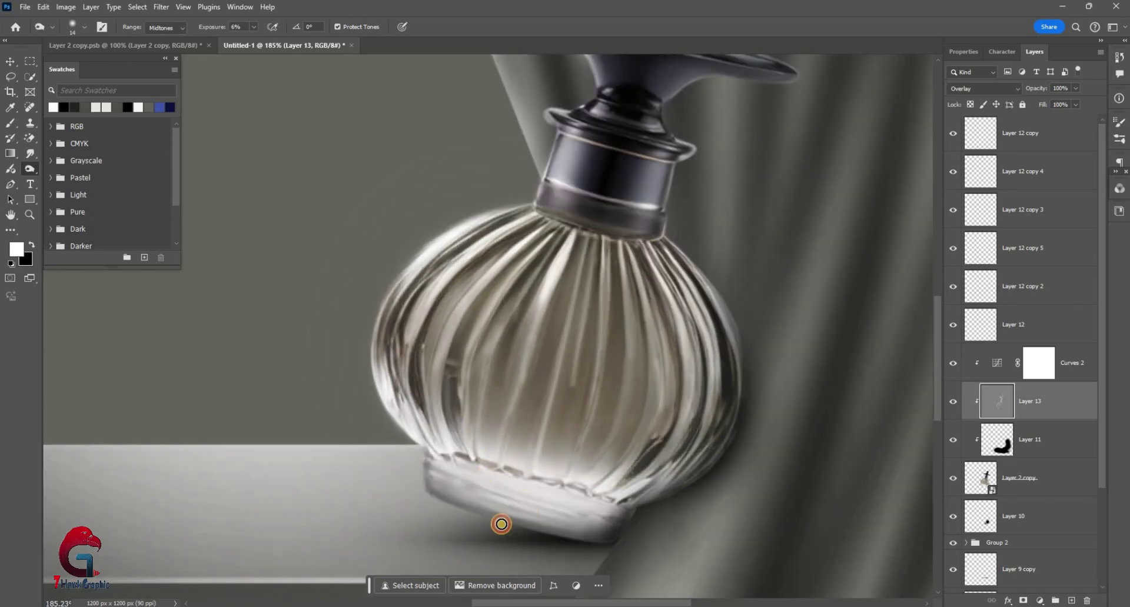
scroll(542, 373, down, 2)
scroll(718, 256, up, 3)
scroll(702, 363, down, 2)
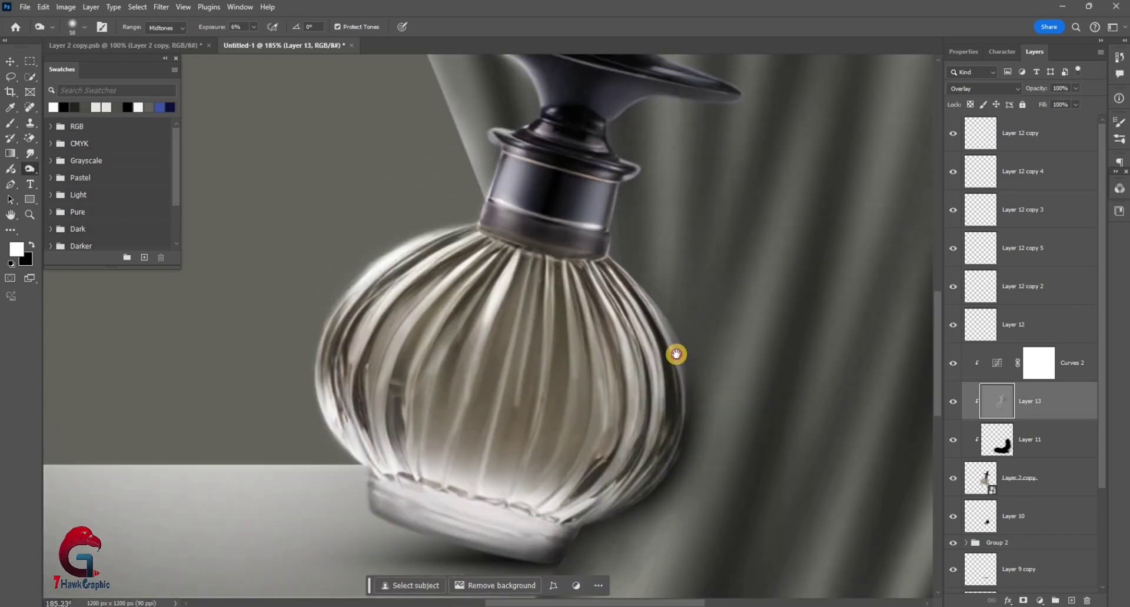
scroll(675, 353, down, 1)
- Fit the image in the window and select the top layer, Layer 12 copy
key(ctrl+0)
key(v)
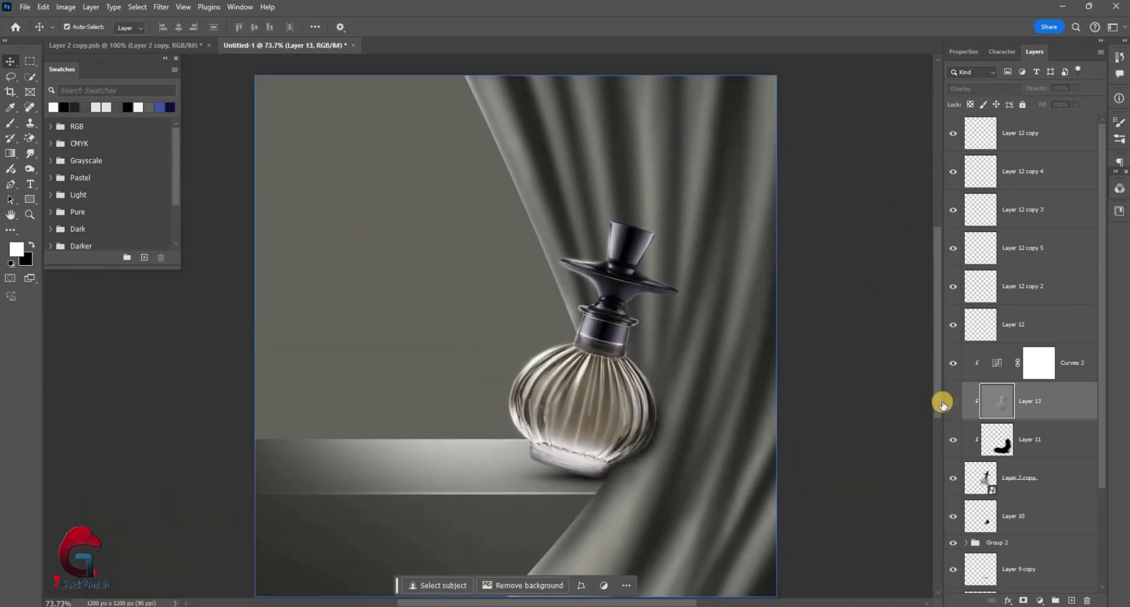
scroll(883, 364, down, 1)
click(883, 365)
click(1039, 209)
click(1042, 148)
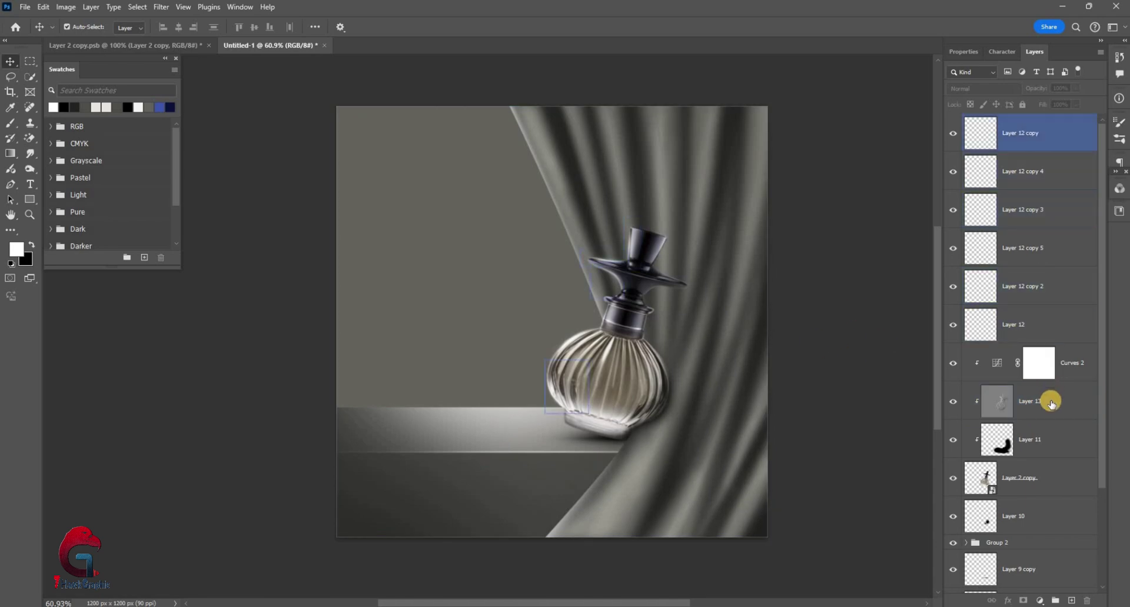
scroll(1044, 382, down, 3)
- Group Layer 10 through Layer 12 copy into Group 3
key(z)
click(1044, 403)
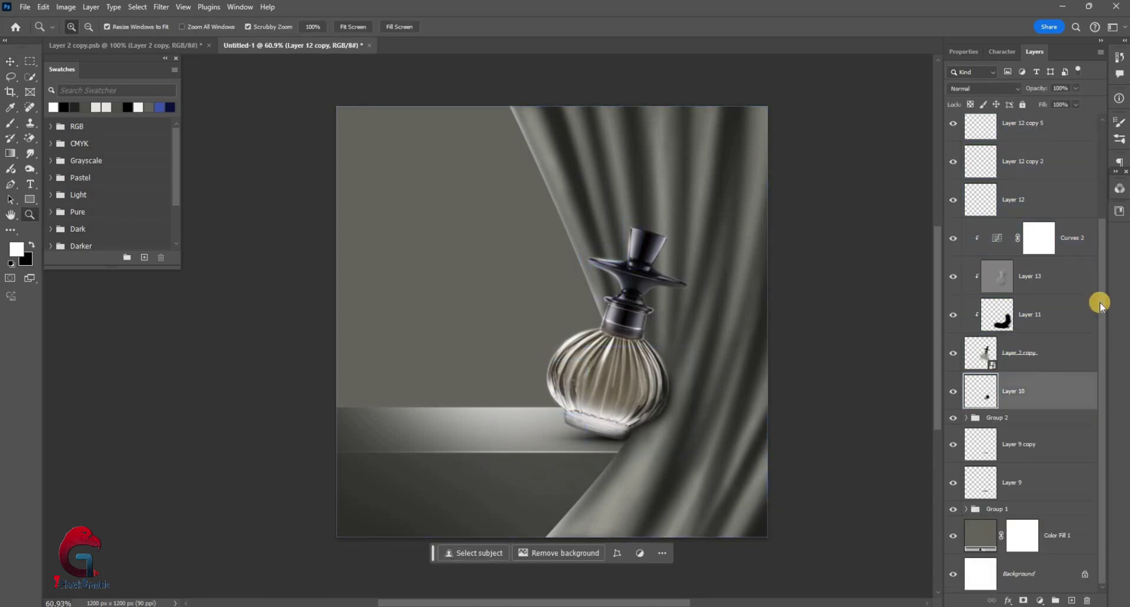
key(v)
scroll(1052, 132, up, 3)
shift+click(1050, 135)
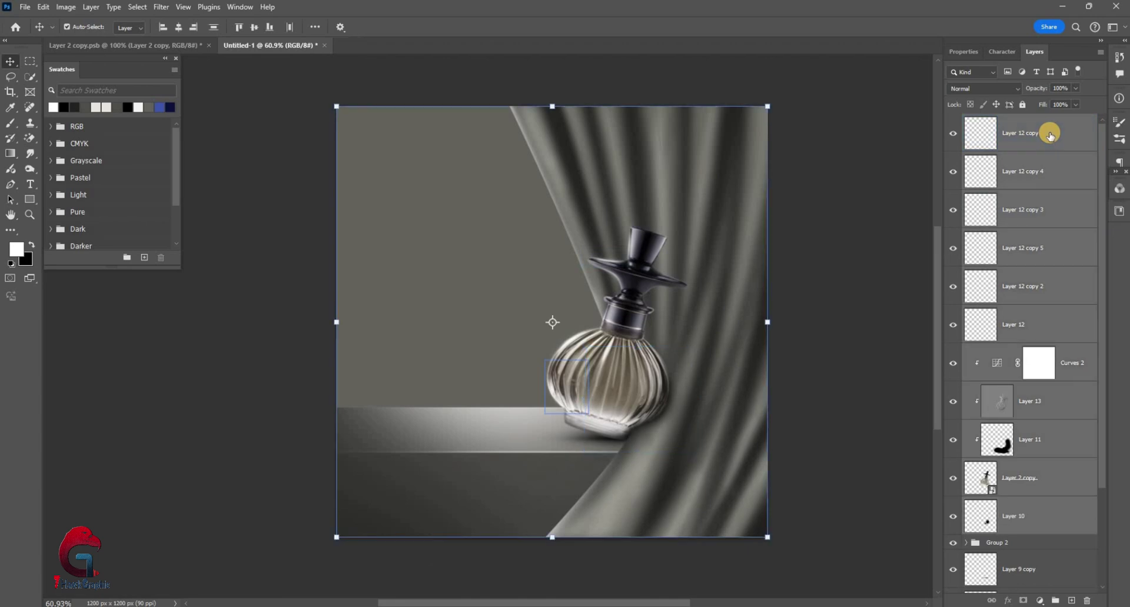
key(ctrl+g)
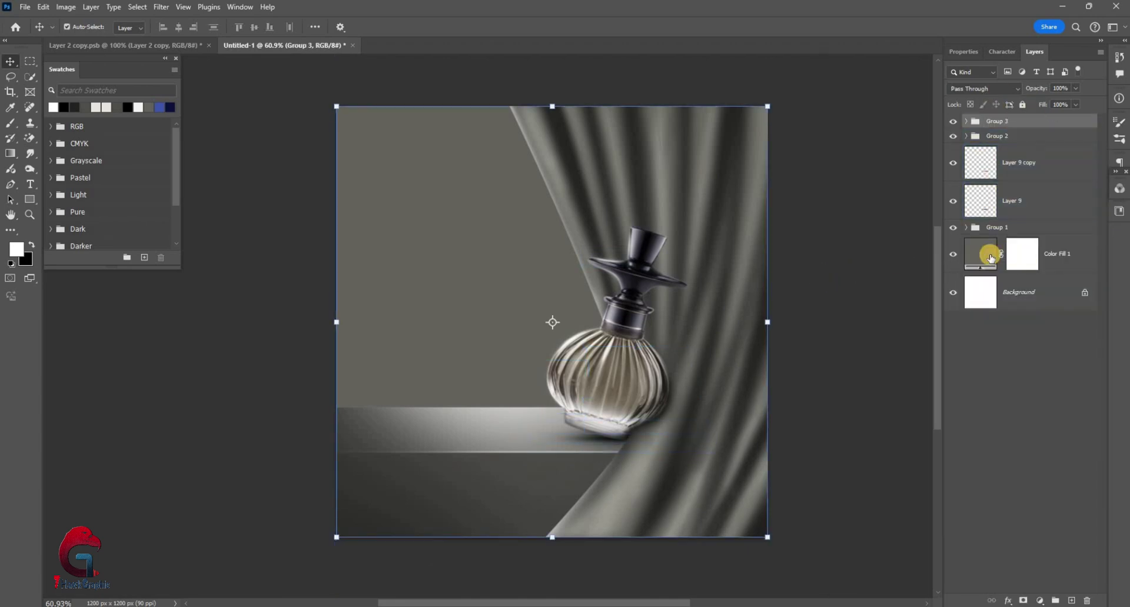
- Darken Color Fill 1 to #363634 and add empty Layer 14 above it
click(986, 257)
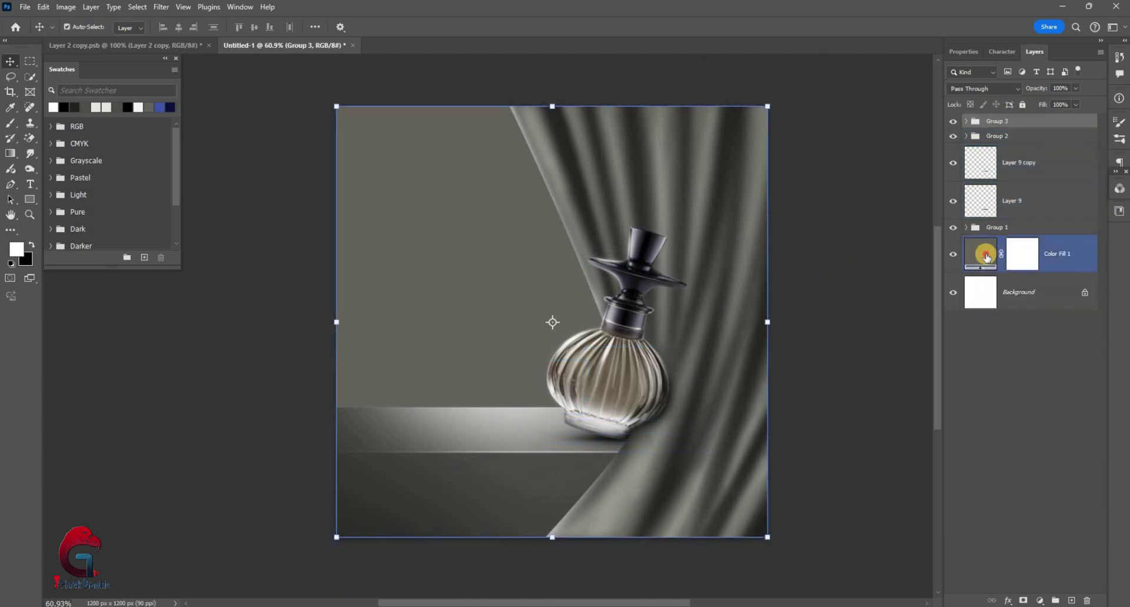
click(470, 504)
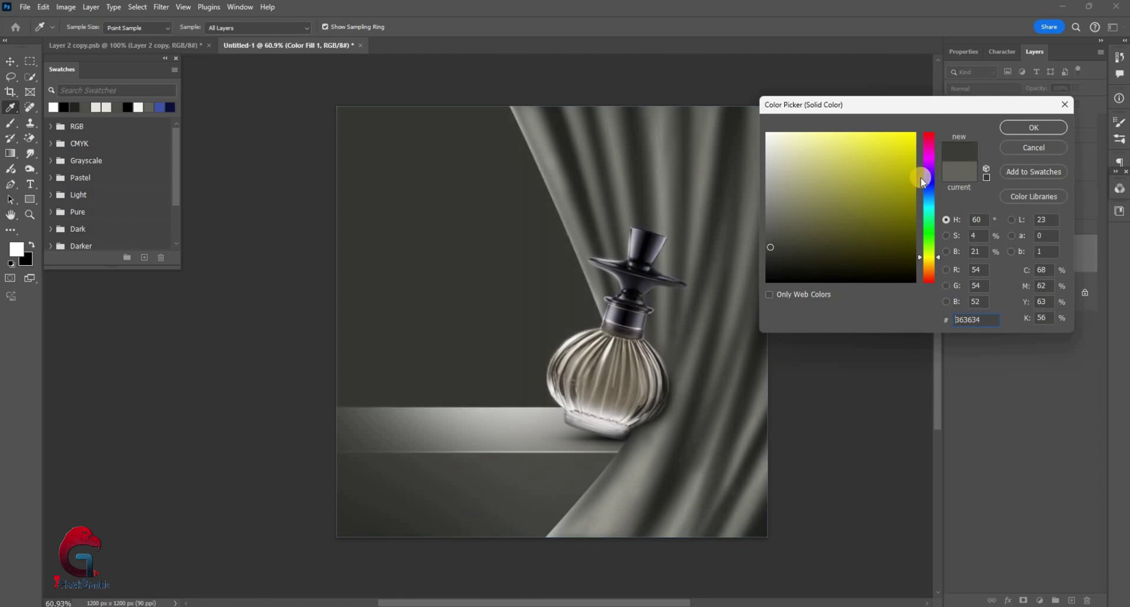
key(Return)
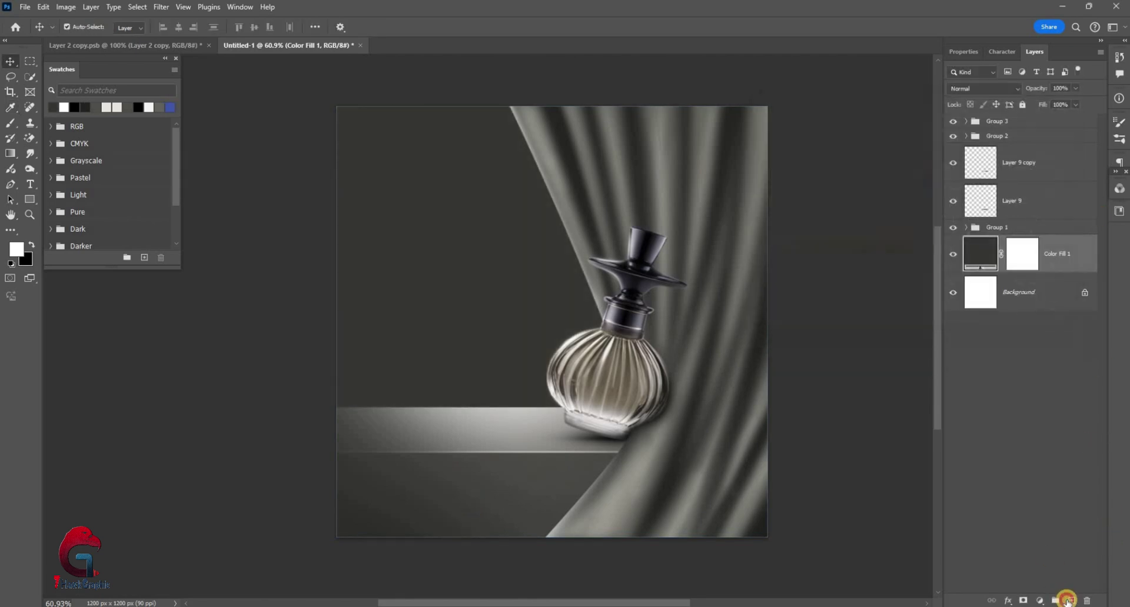
key(ctrl+shift+alt+n)
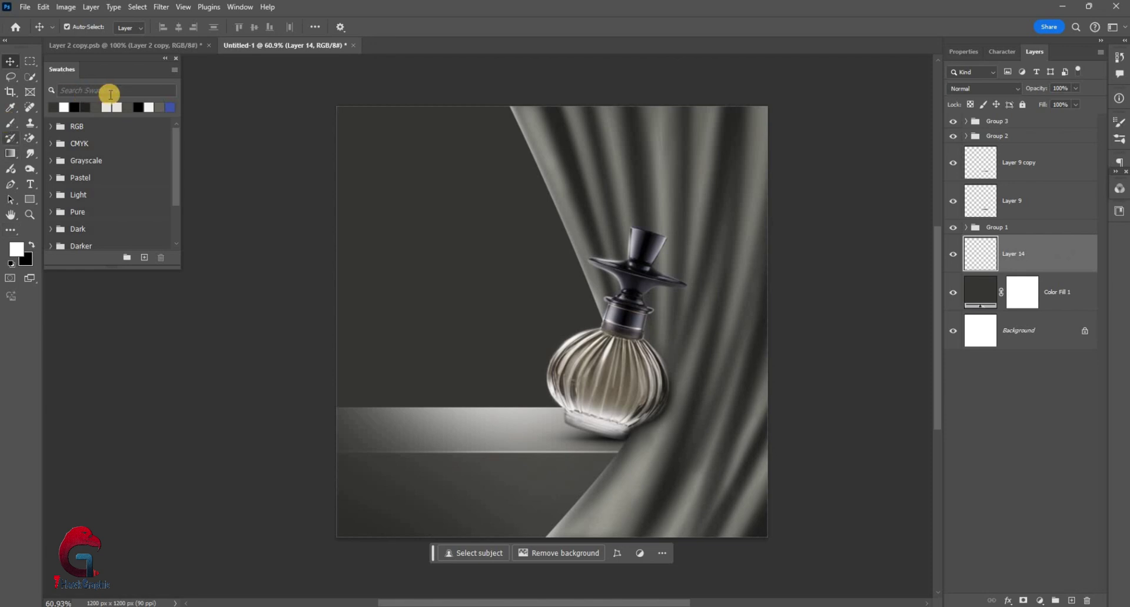
- Paint soft grey light on Layer 14's upper-left background with a ~1117 px brush
key(b)
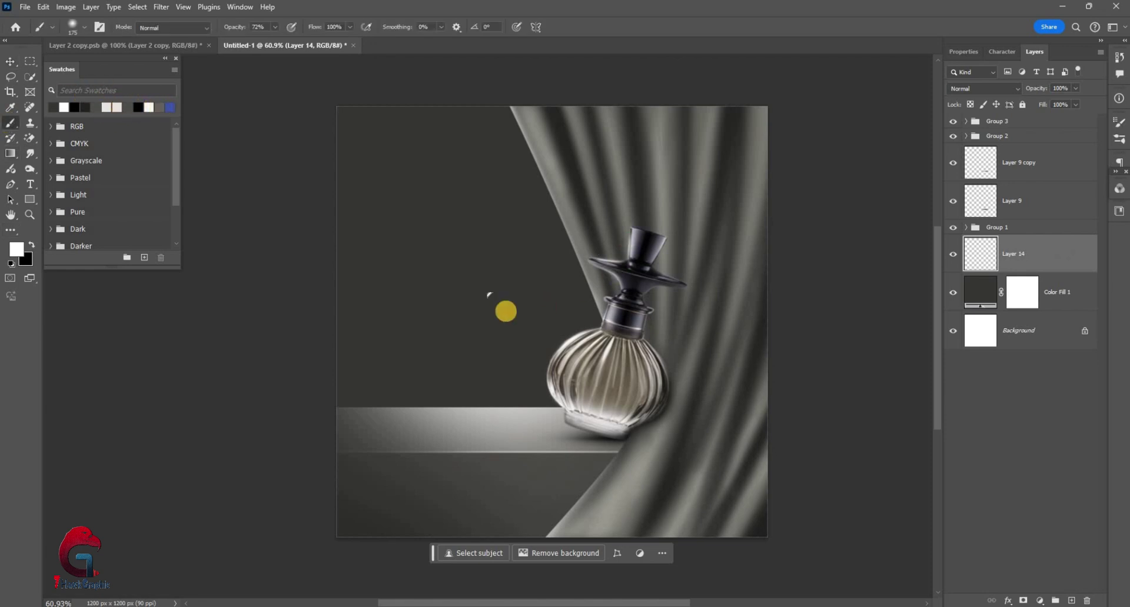
alt+click(464, 277)
drag(475, 290, 420, 148)
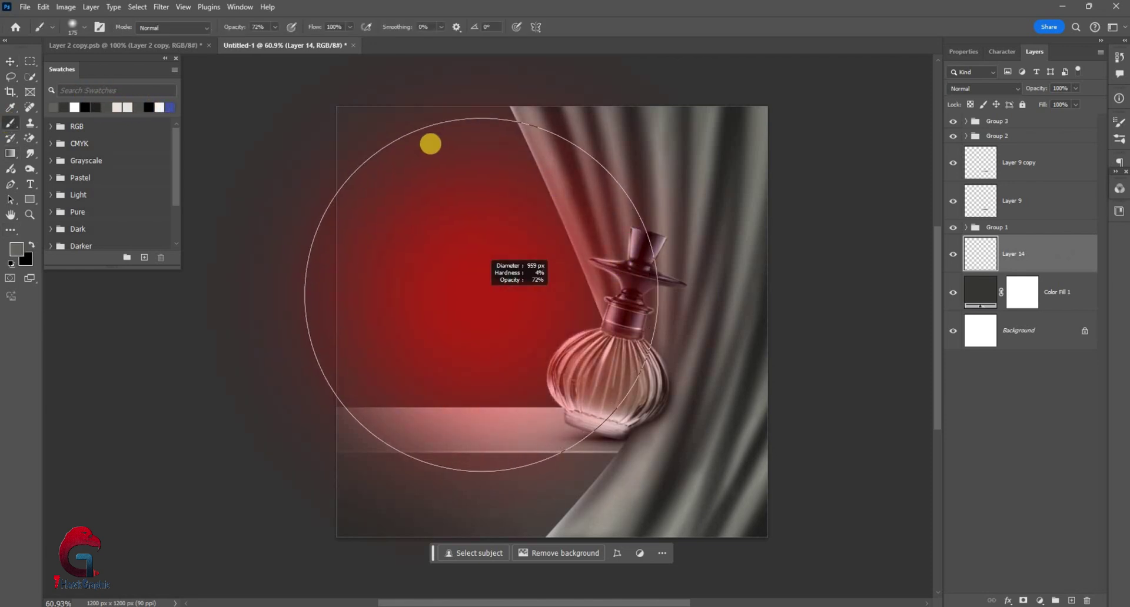
click(425, 190)
mouse_move(463, 214)
mouse_down()
mouse_move(482, 162)
mouse_move(388, 171)
mouse_up()
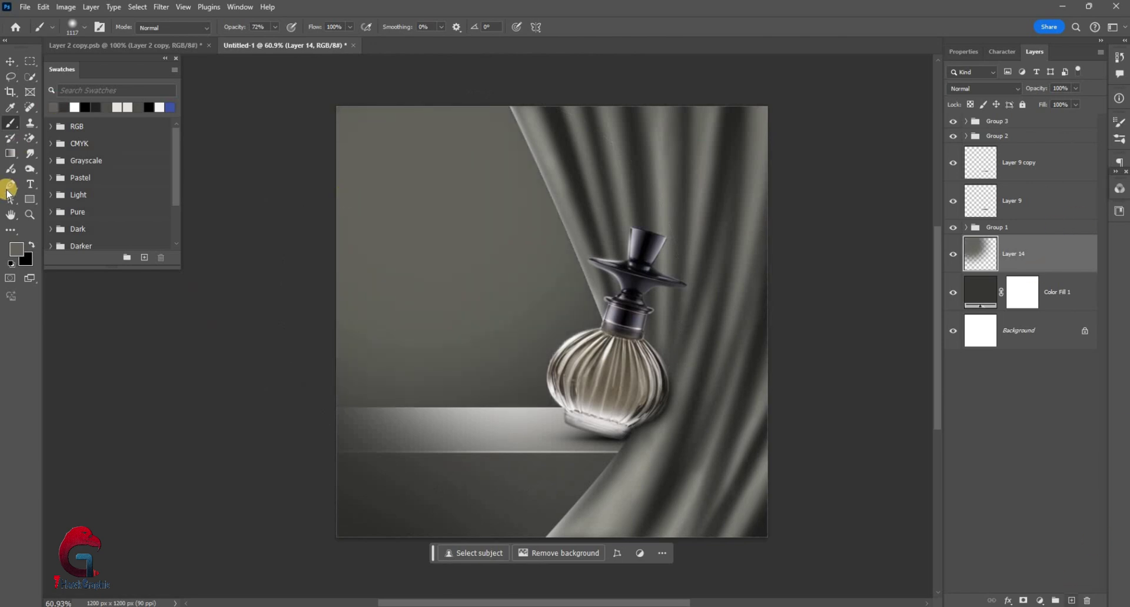
- Paint a light grey glow at upper left on new Layer 15, set to Screen
key(ctrl+shift+alt+n)
click(16, 249)
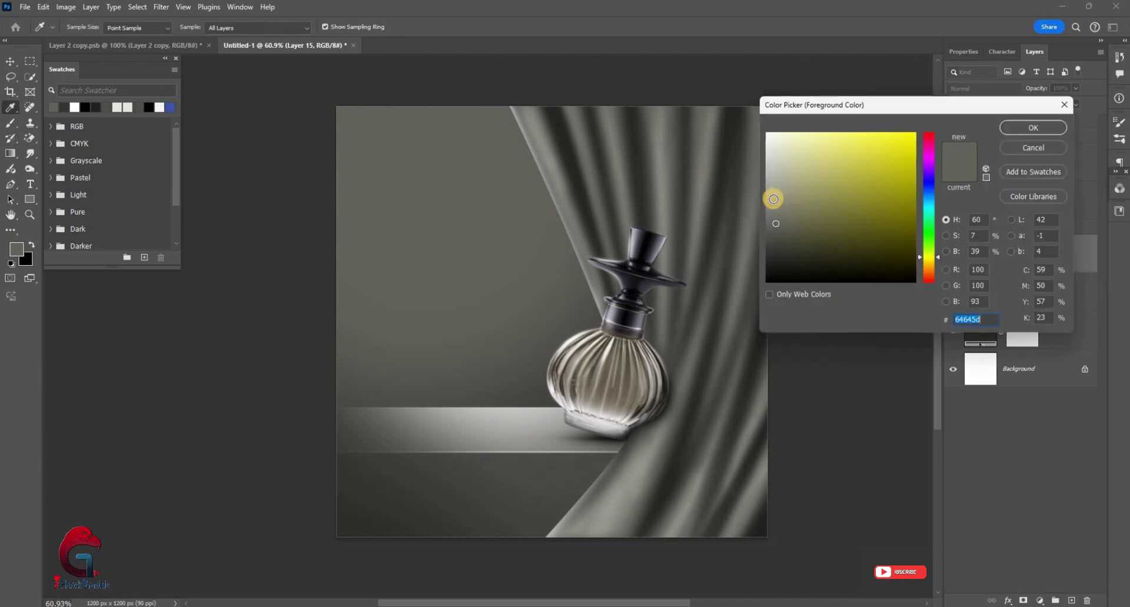
drag(773, 199, 768, 174)
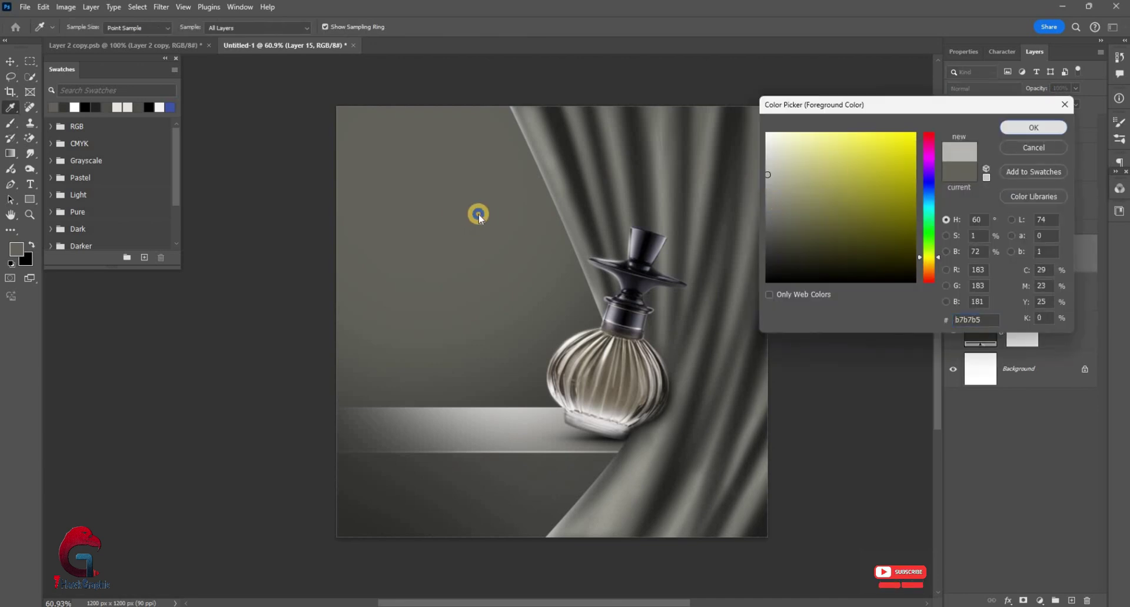
key(Return)
drag(418, 171, 96, 48)
click(982, 89)
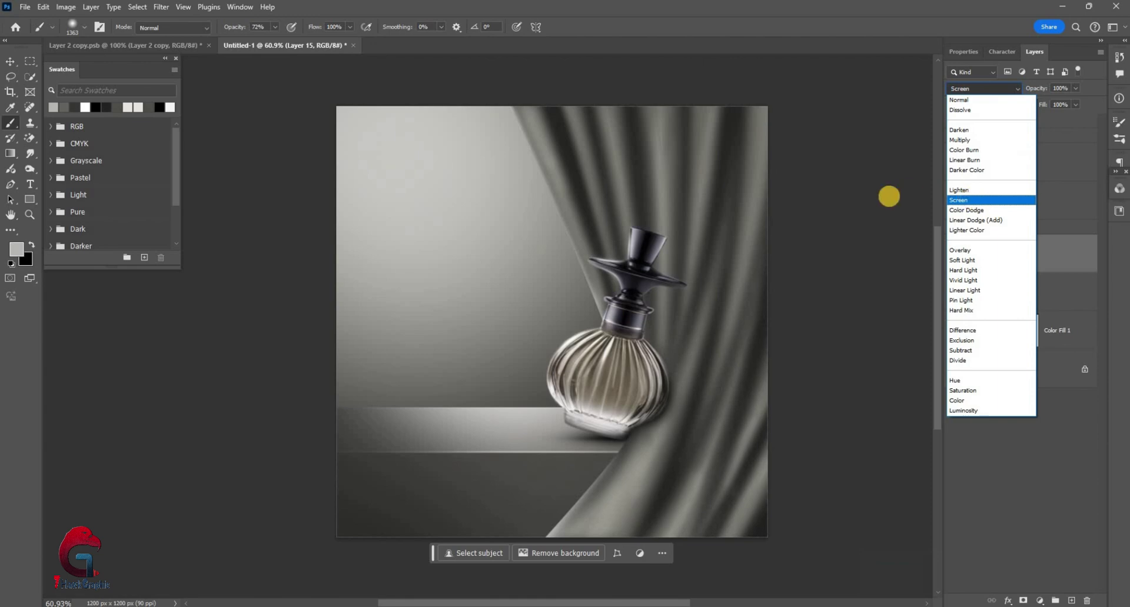
click(885, 167)
- Paint a bright soft spot on Layer 16 and shrink it toward the upper left
key(ctrl+t)
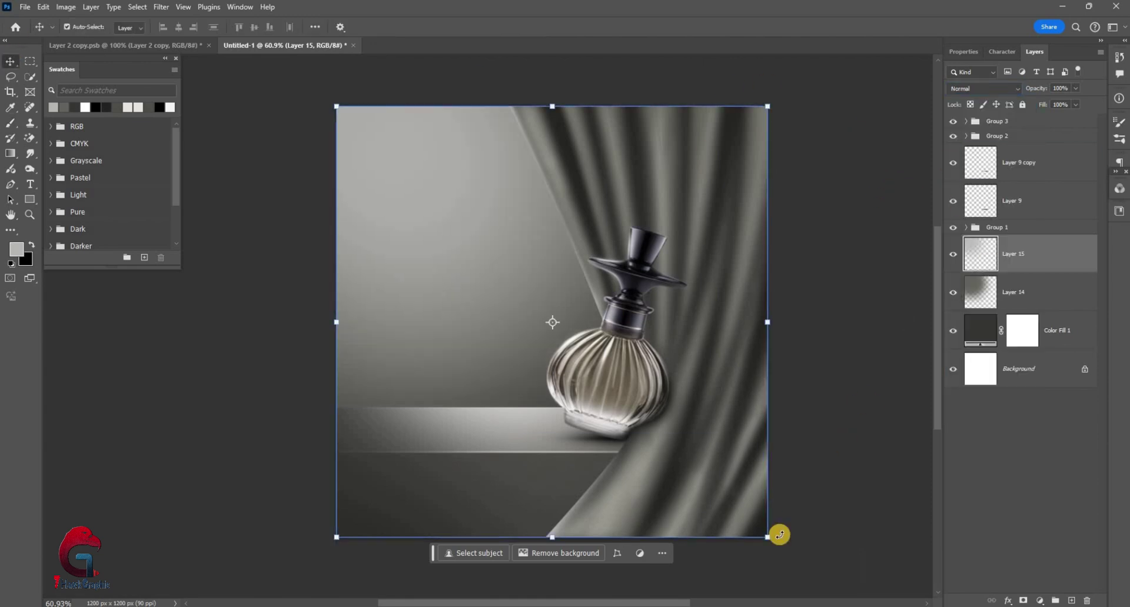
drag(777, 535, 706, 467)
key(Return)
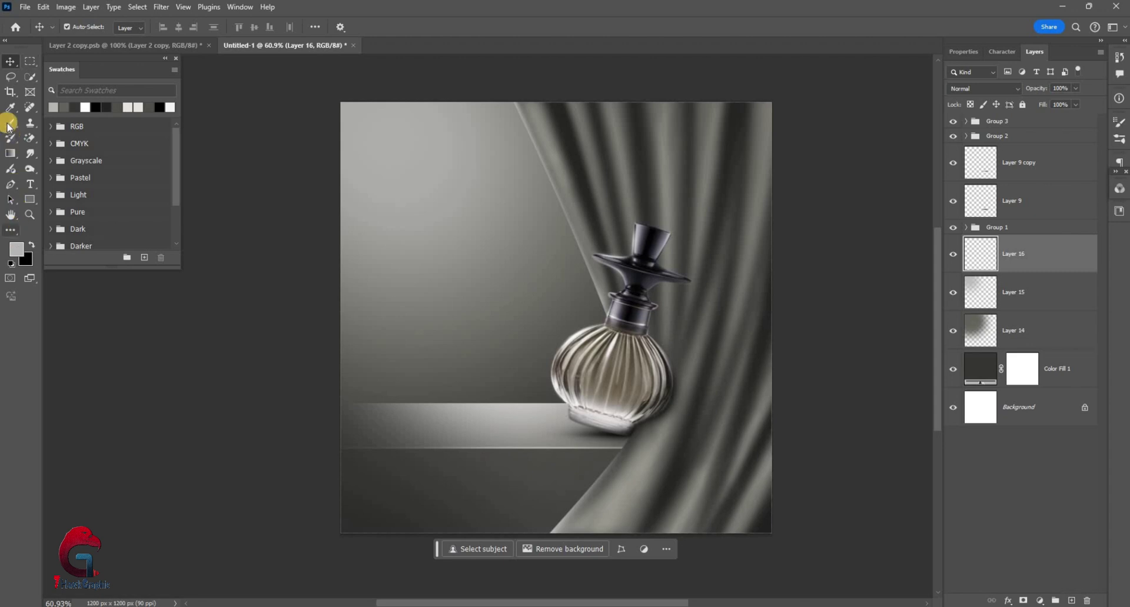
key(b)
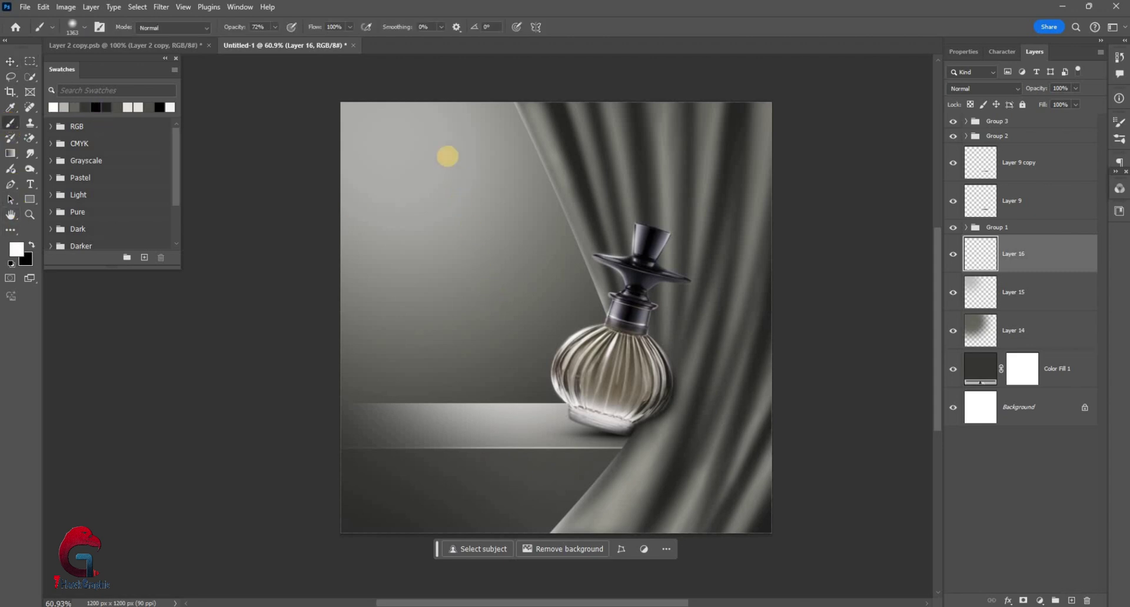
scroll(447, 156, down, 1)
click(212, 139)
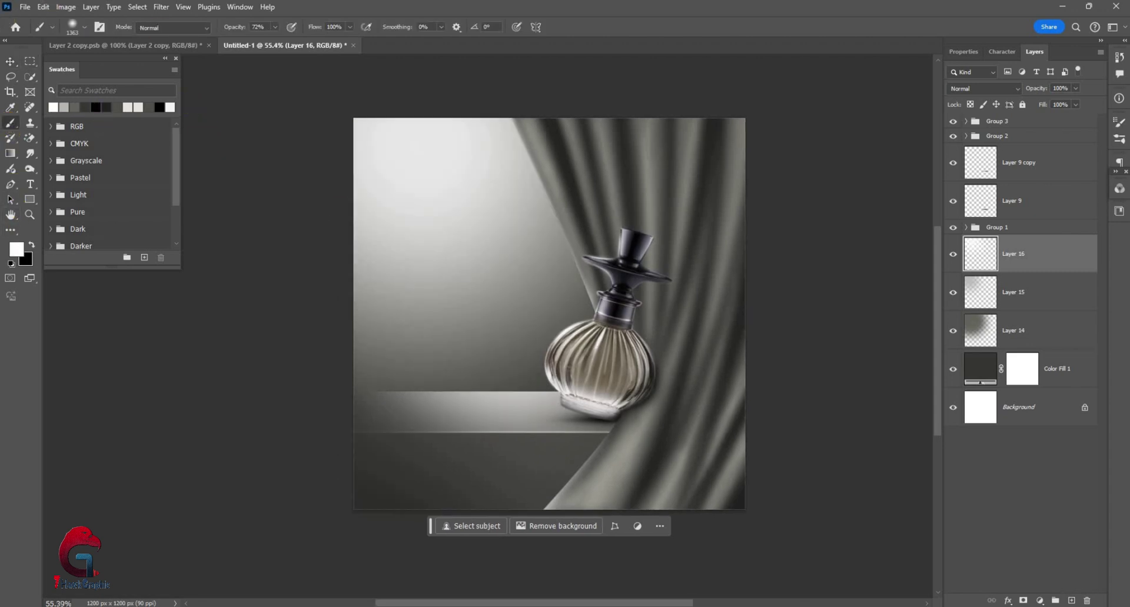
key(v)
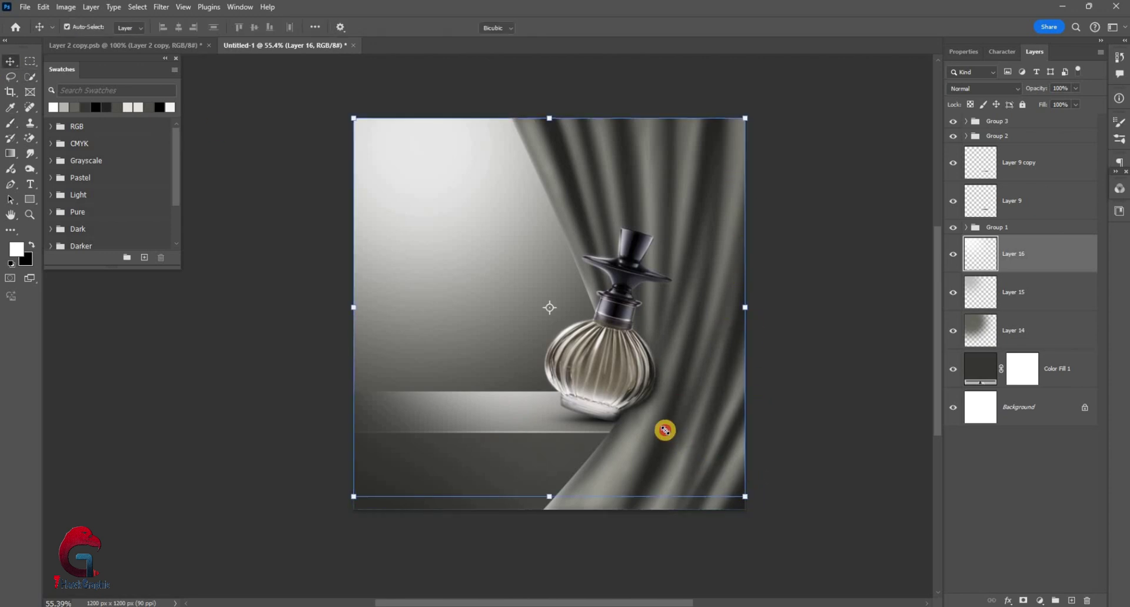
drag(684, 446, 656, 410)
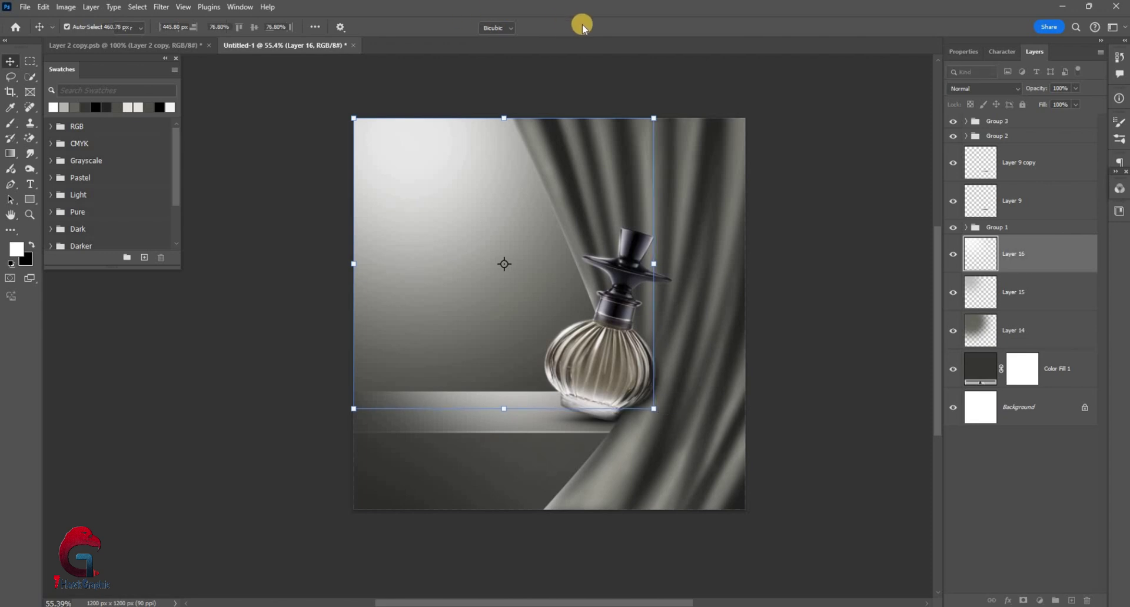
key(Return)
- Expand Group 3 and select the perfume bottle layer, Layer 2 copy
scroll(598, 280, up, 2)
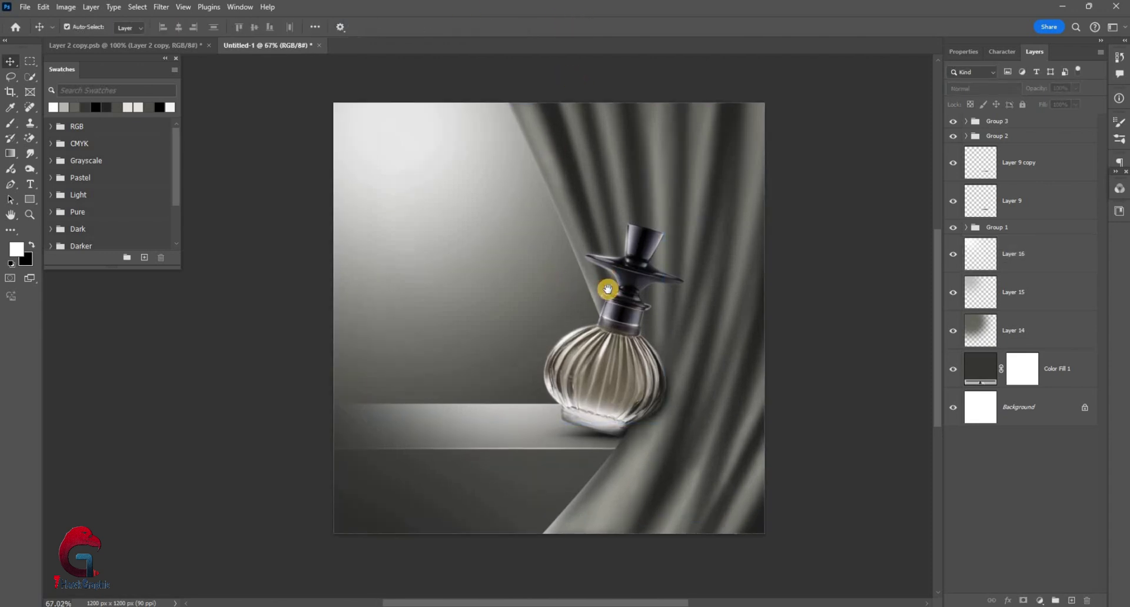
scroll(598, 295, up, 2)
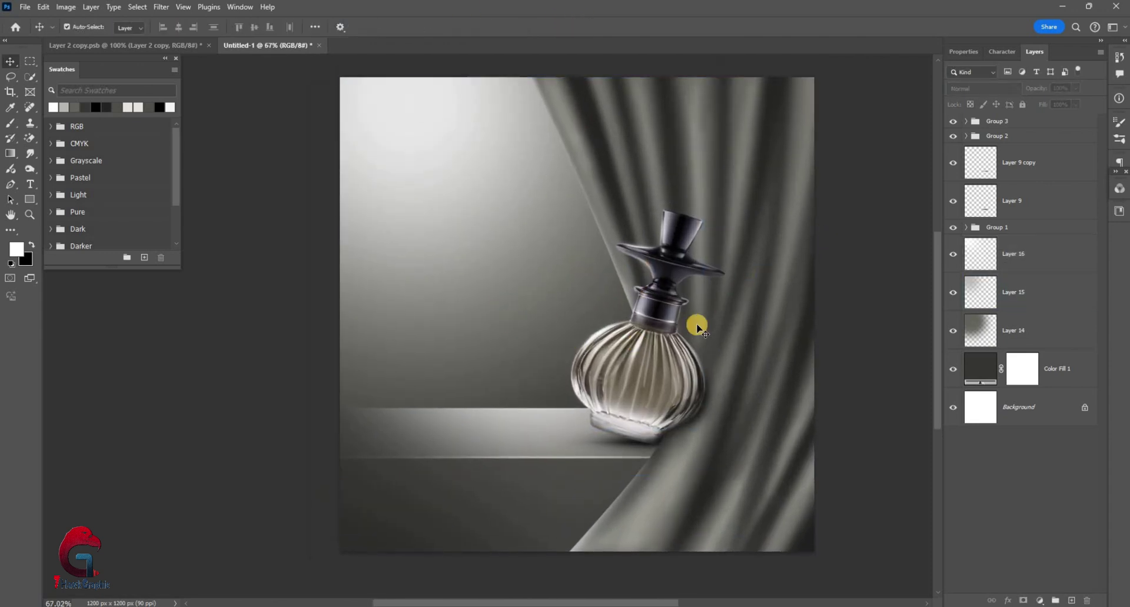
scroll(660, 324, up, 1)
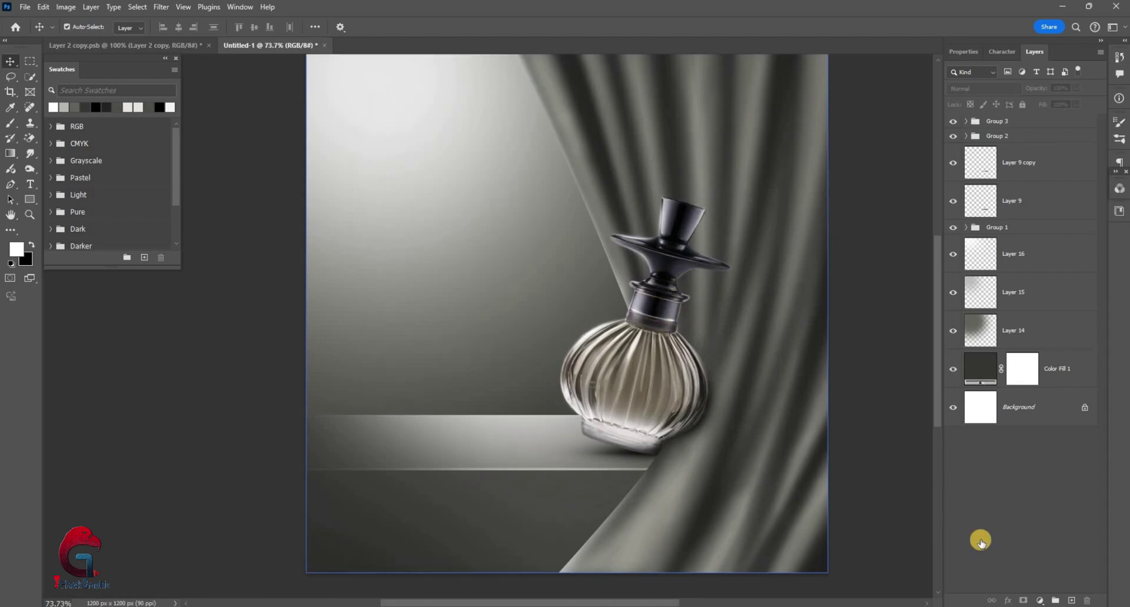
click(994, 493)
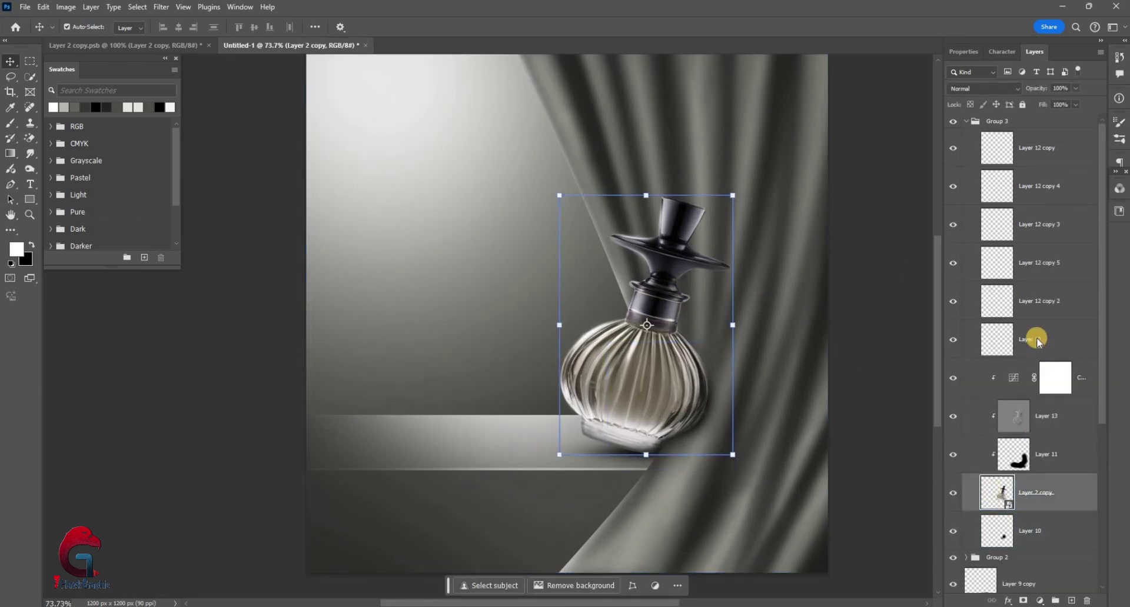
- Give Layer 2 copy a Normal drop shadow: angle 160, 92% opacity, 91 px distance, 18 px size
right_click(994, 299)
click(640, 582)
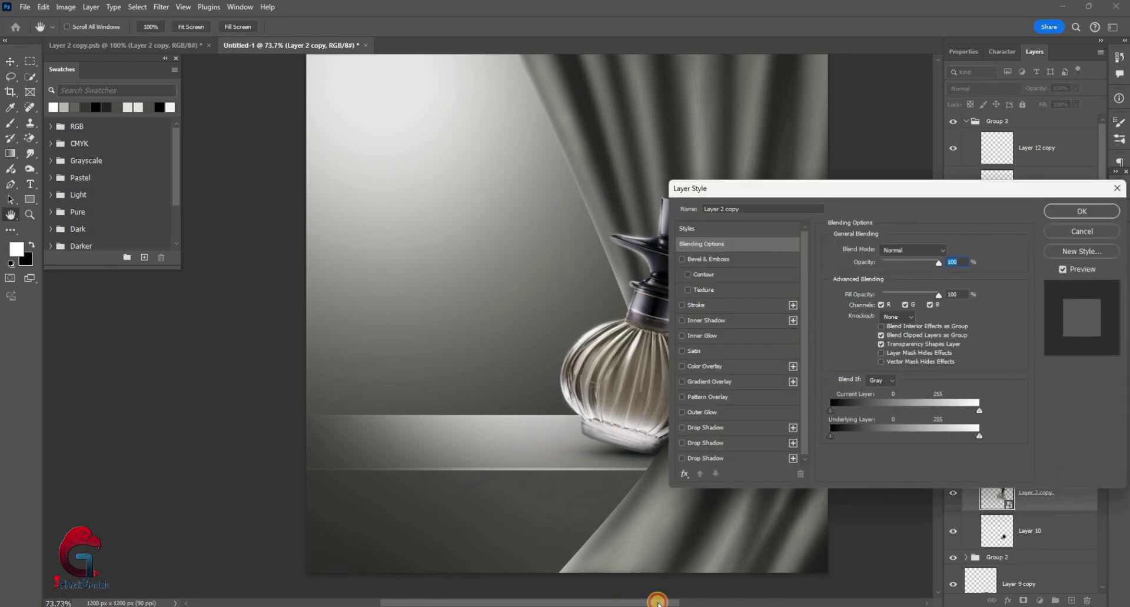
drag(656, 603, 713, 435)
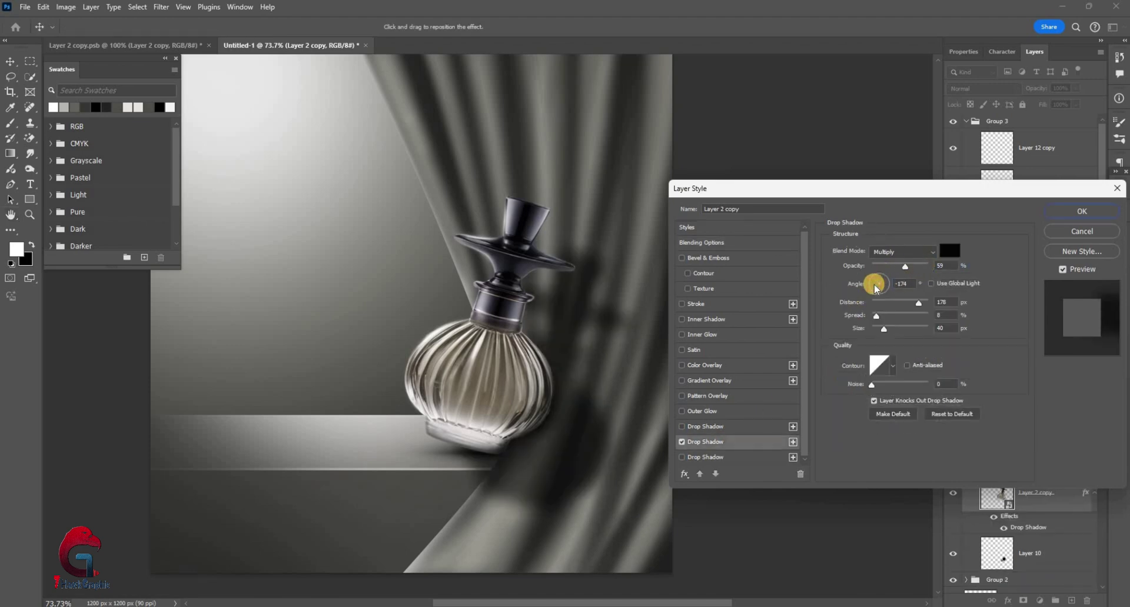
click(875, 286)
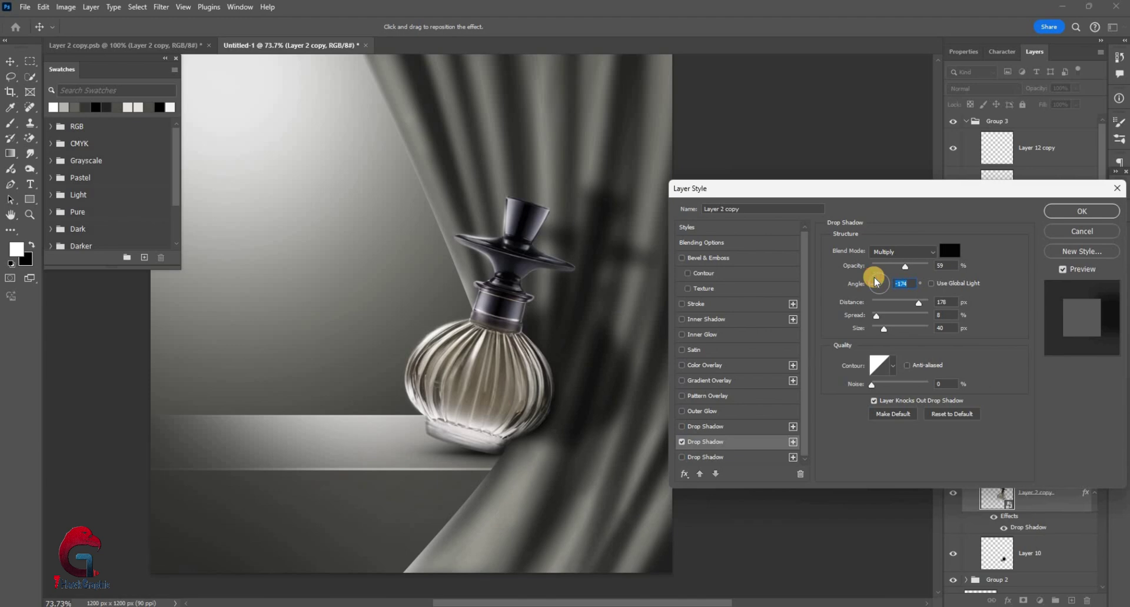
mouse_move(875, 281)
mouse_down()
mouse_move(902, 307)
mouse_move(913, 303)
mouse_up()
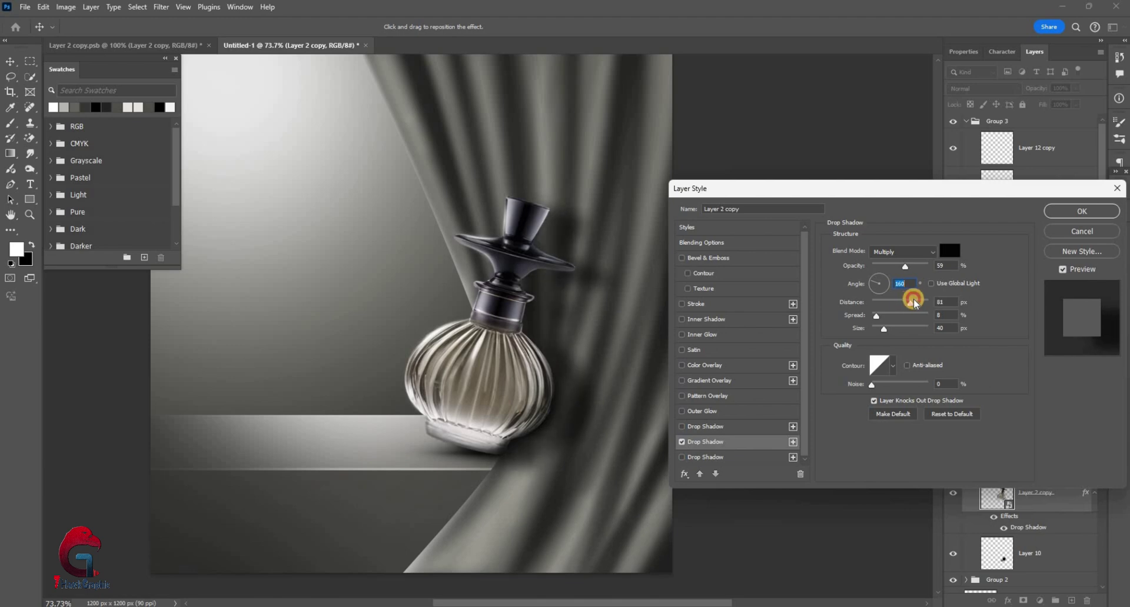
click(890, 252)
click(915, 267)
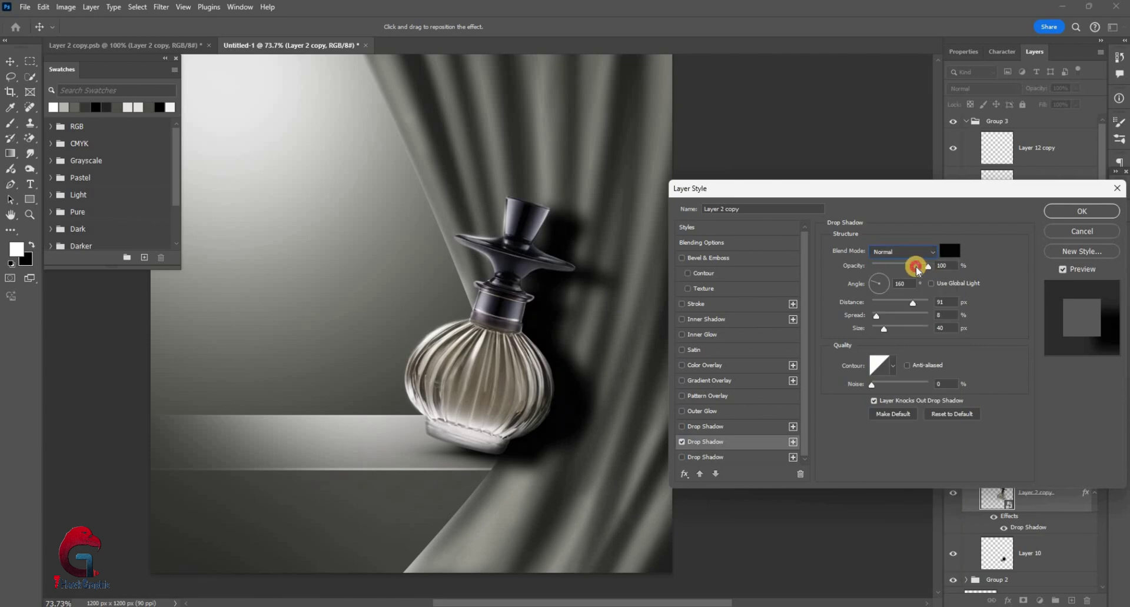
drag(909, 272, 907, 270)
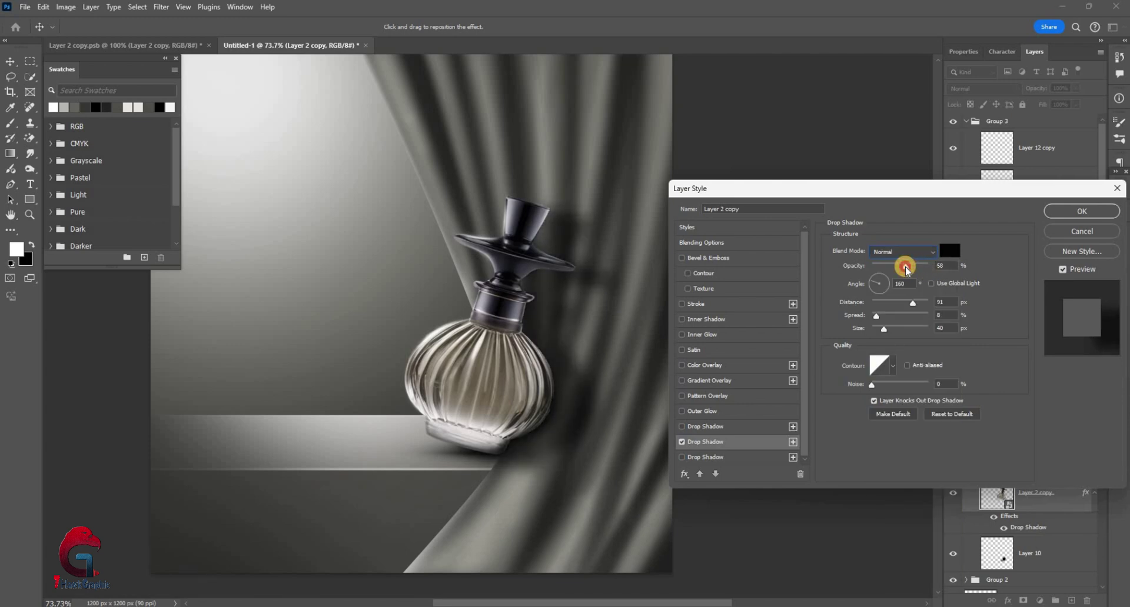
click(925, 266)
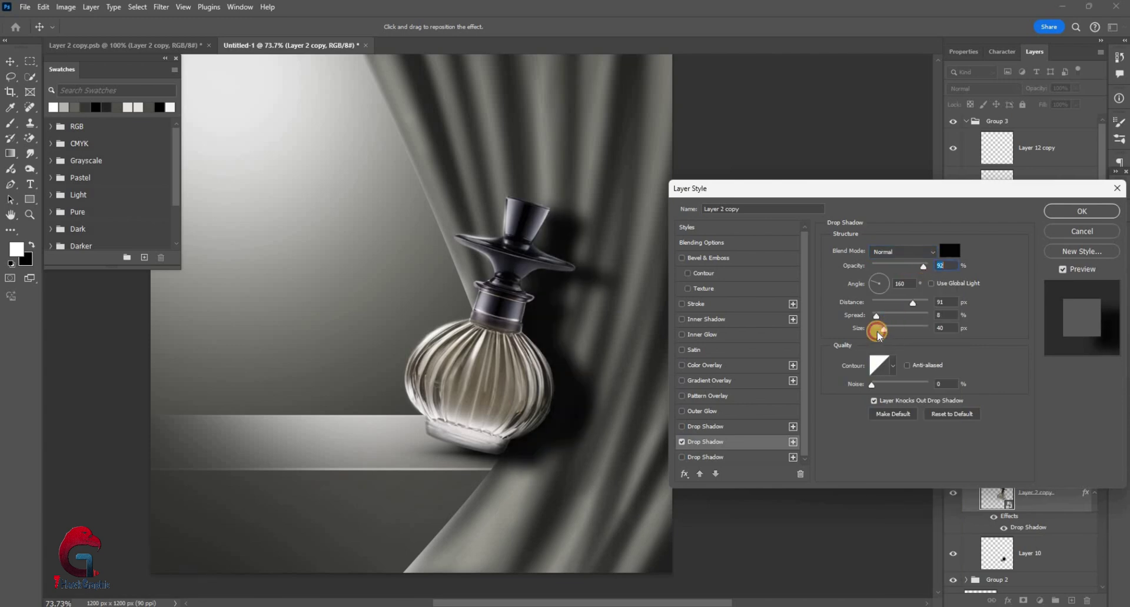
drag(877, 333, 880, 335)
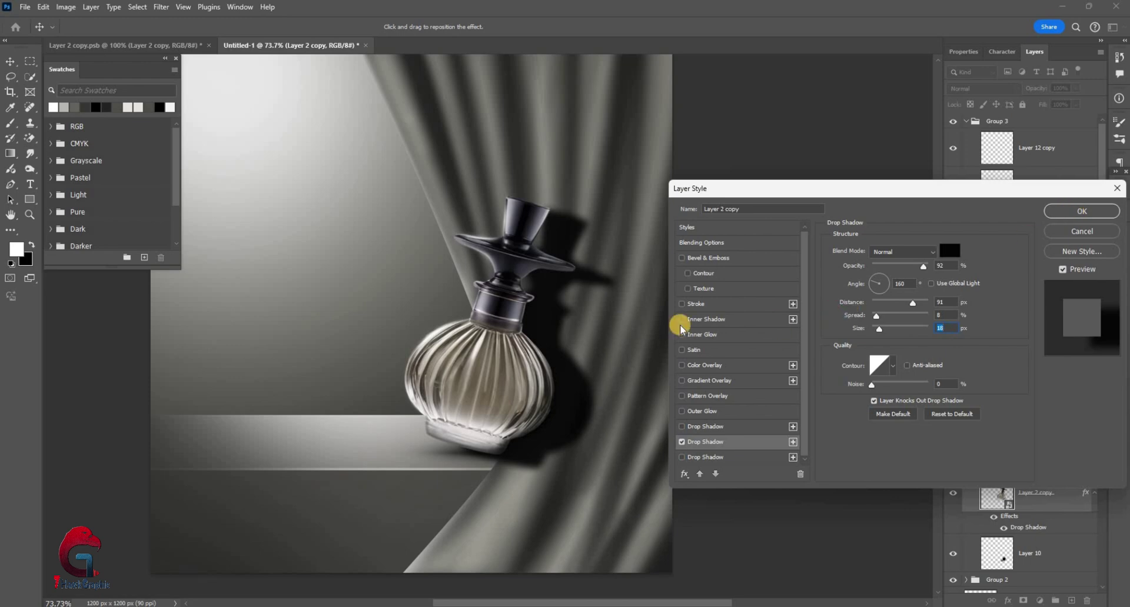
key(Return)
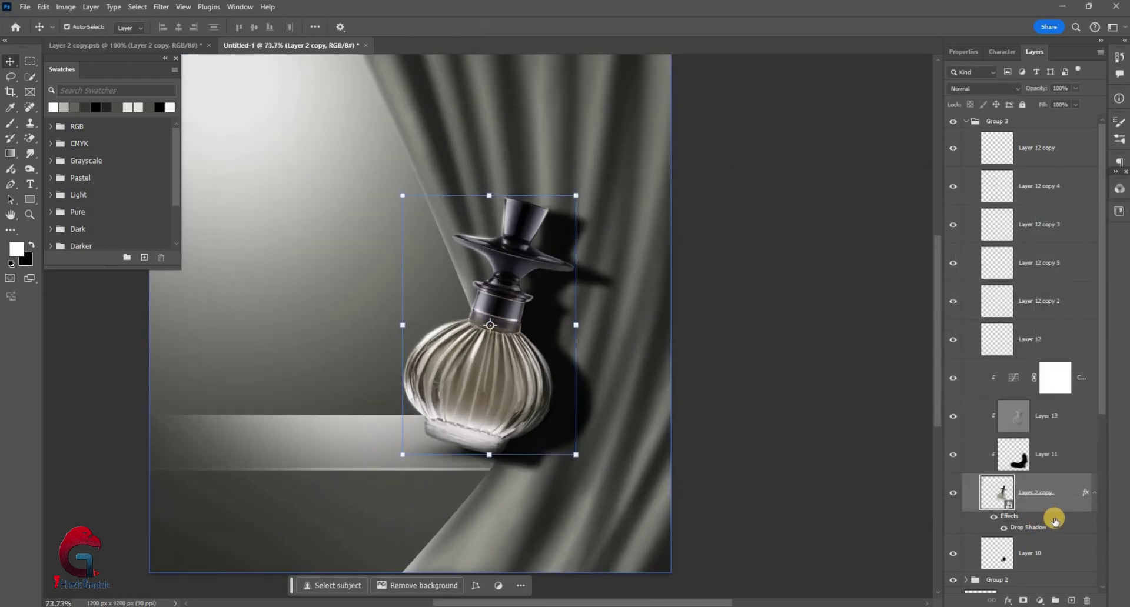
- Split the bottle's drop shadow onto its own layer and add a layer mask
right_click(1062, 488)
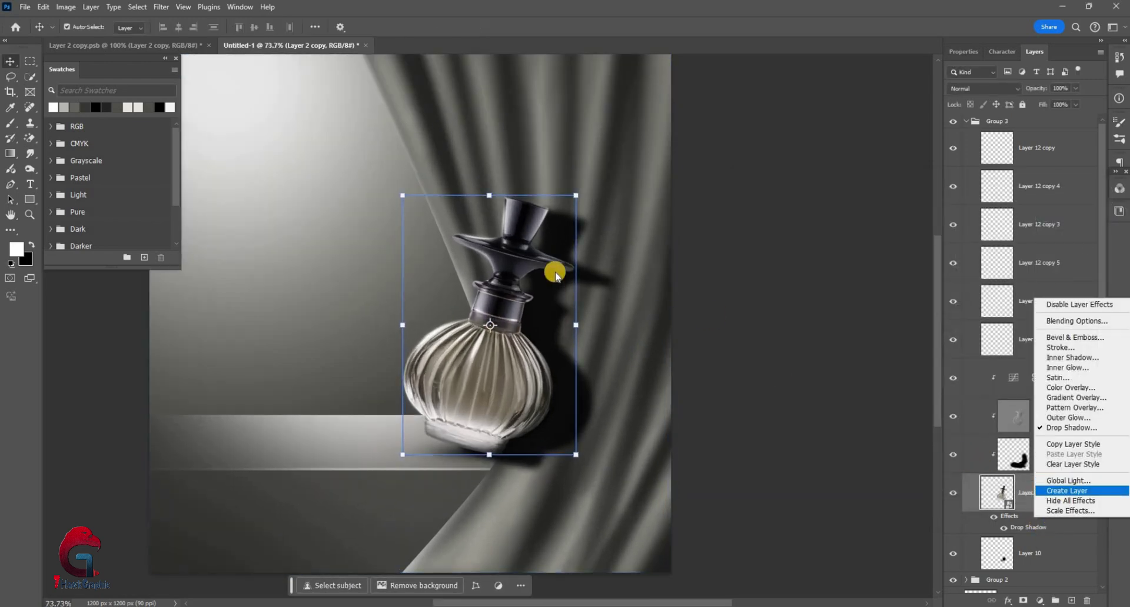
click(1059, 557)
key(Return)
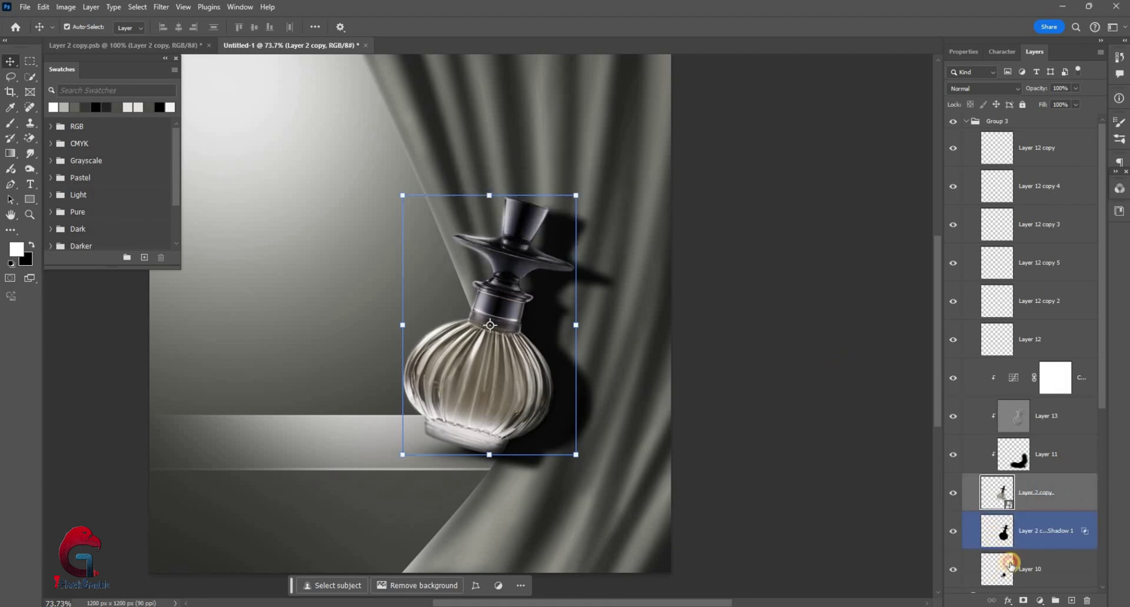
click(1023, 600)
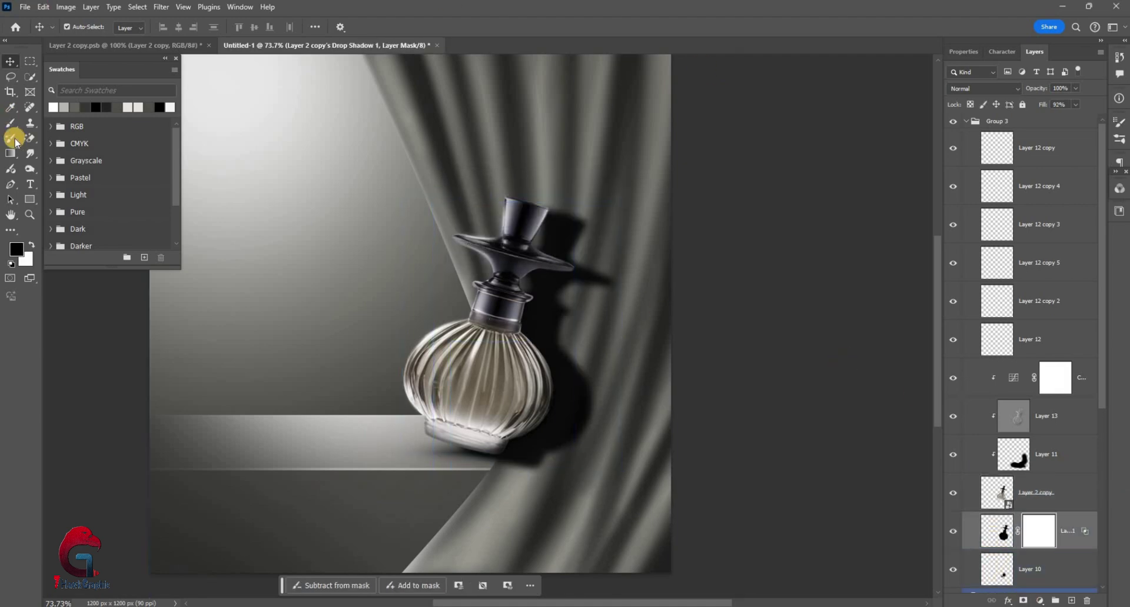
- Draw a black-to-transparent gradient upward on the mask so the shadow fades out
key(g)
click(153, 27)
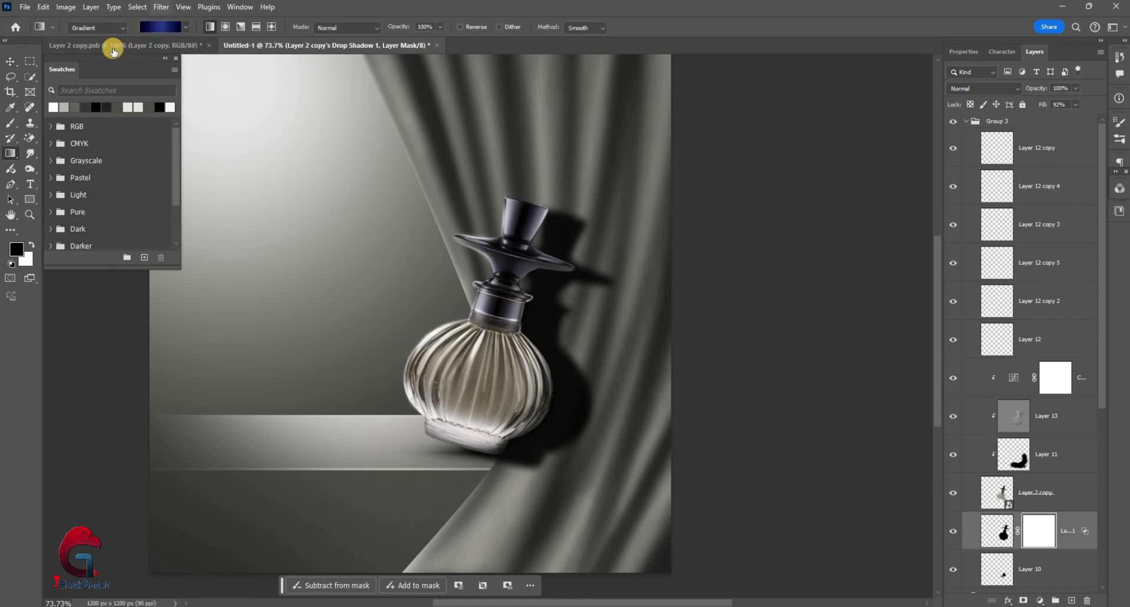
click(129, 70)
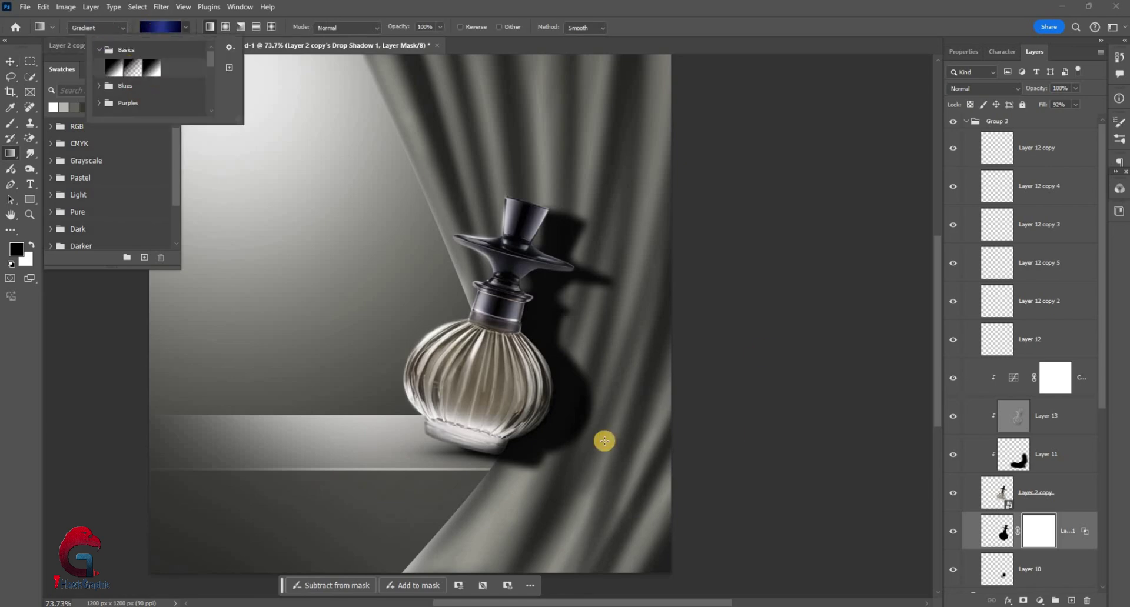
scroll(605, 443, down, 1)
drag(525, 476, 593, 160)
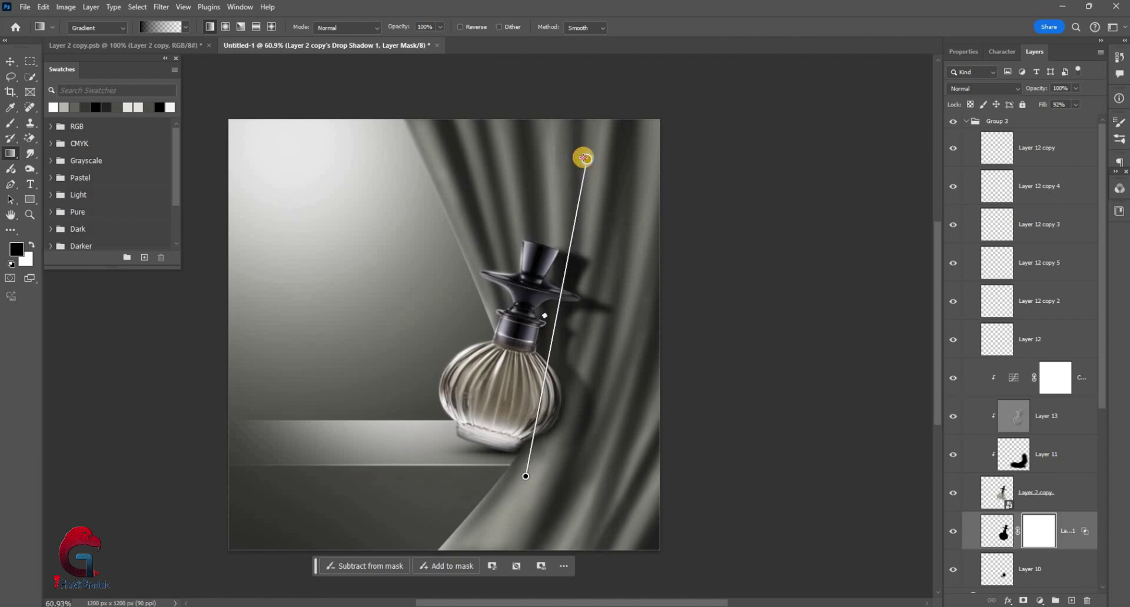
drag(584, 159, 581, 158)
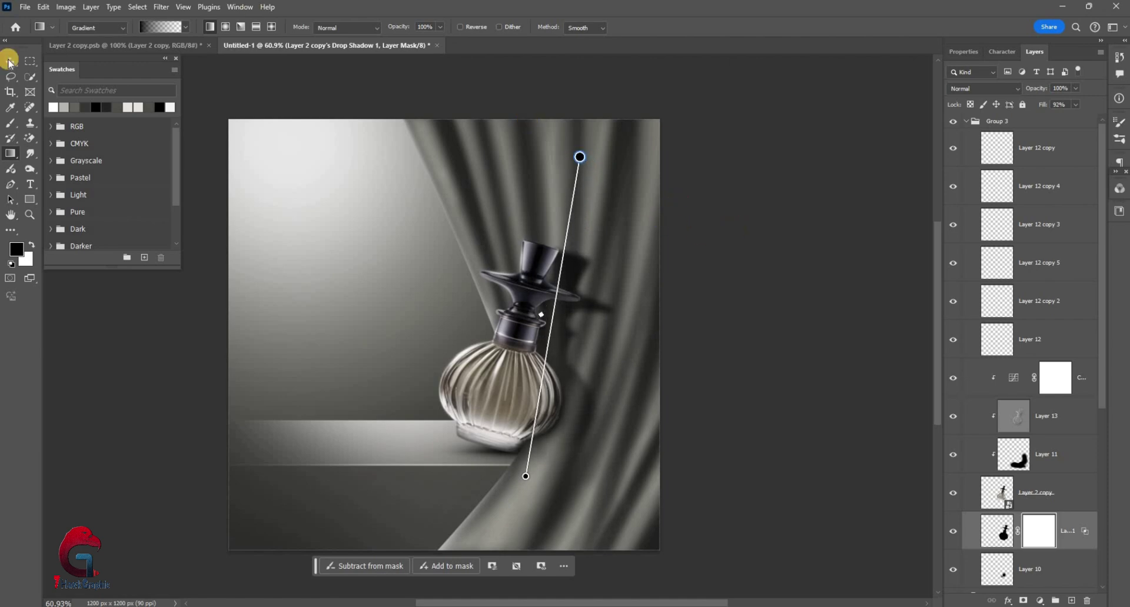
- Lower the shadow layer's opacity to 66%
key(v)
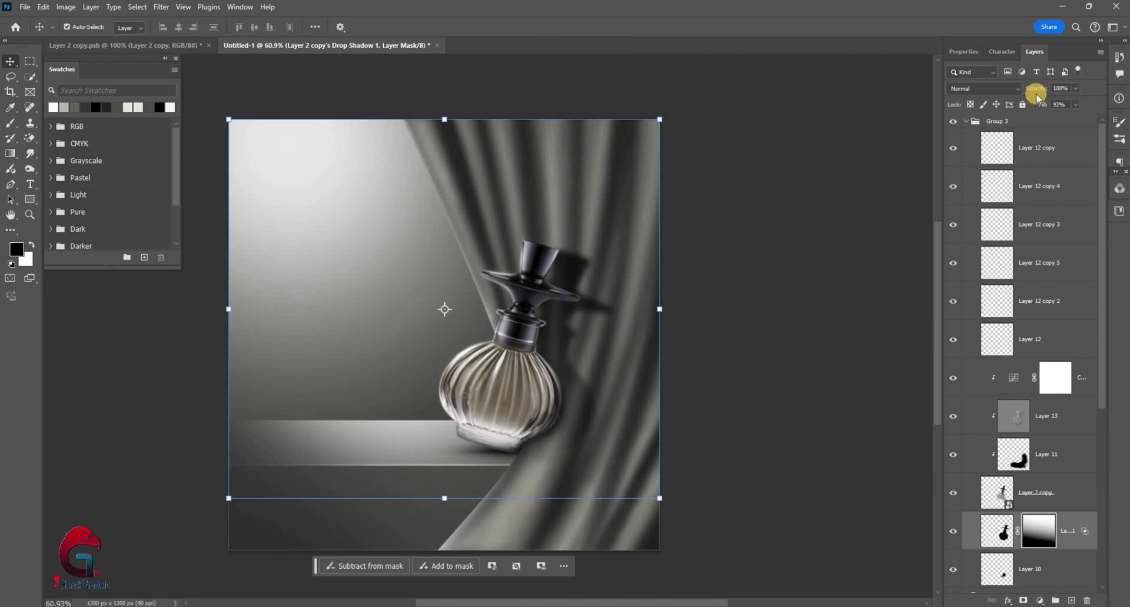
drag(1019, 90, 1016, 90)
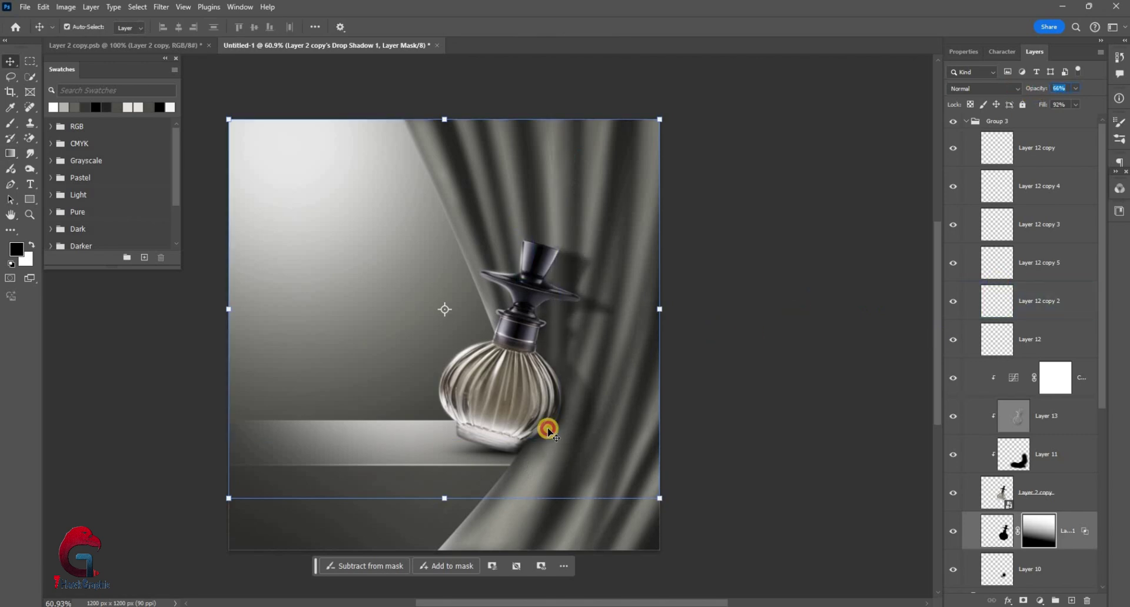
scroll(537, 441, up, 2)
scroll(613, 429, up, 1)
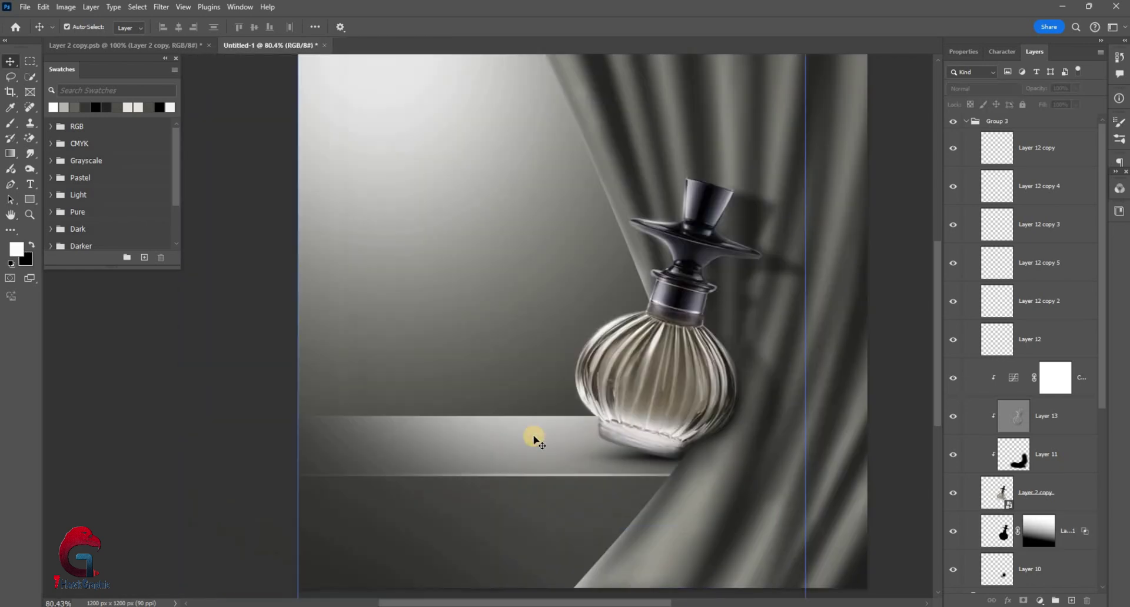
scroll(534, 436, up, 2)
scroll(760, 415, down, 1)
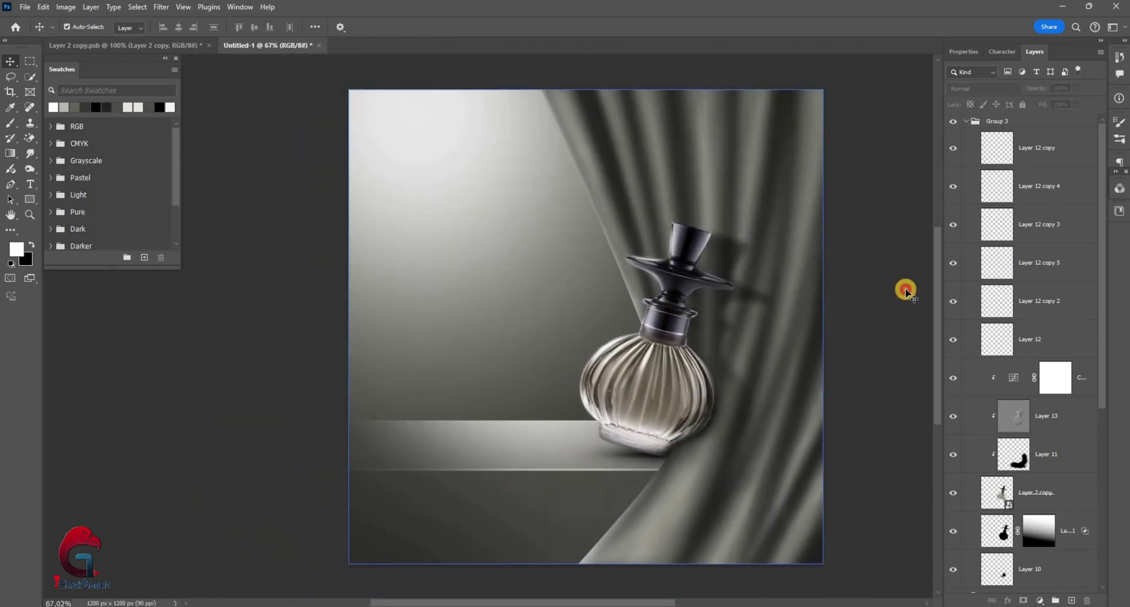
click(118, 47)
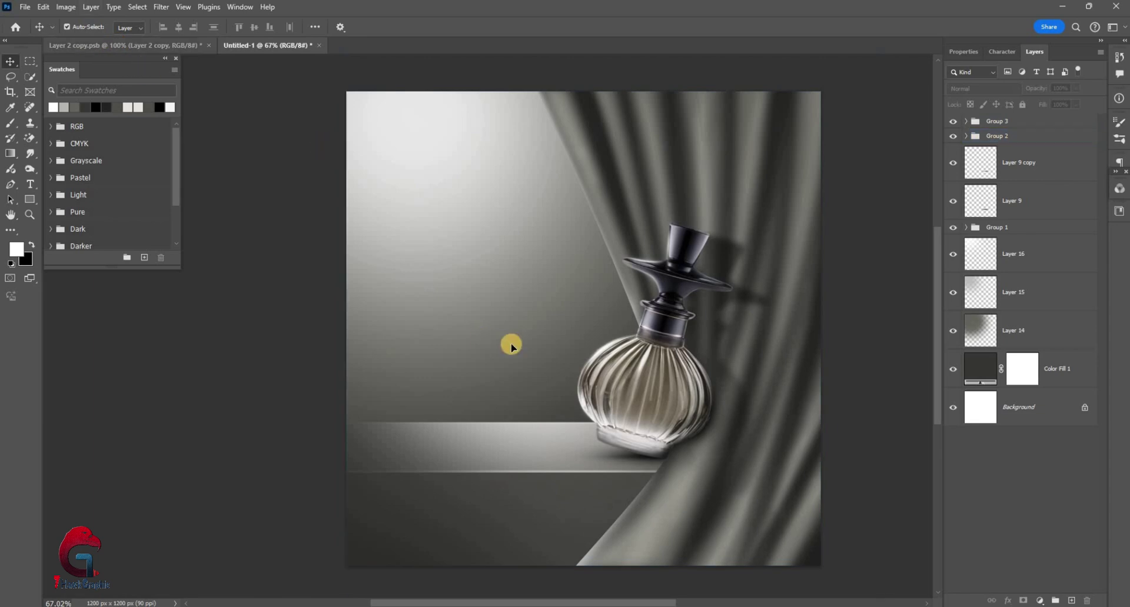
- Drop a second bottle in as a smart object, scaled ~145% at lower left foreground
drag(355, 226, 288, 48)
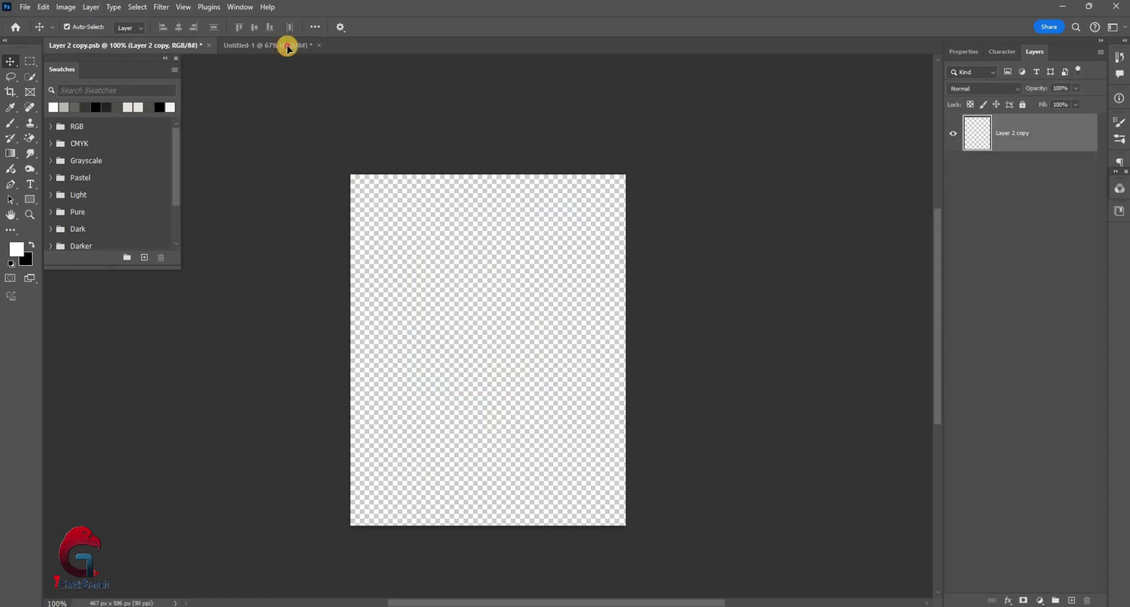
drag(534, 400, 534, 399)
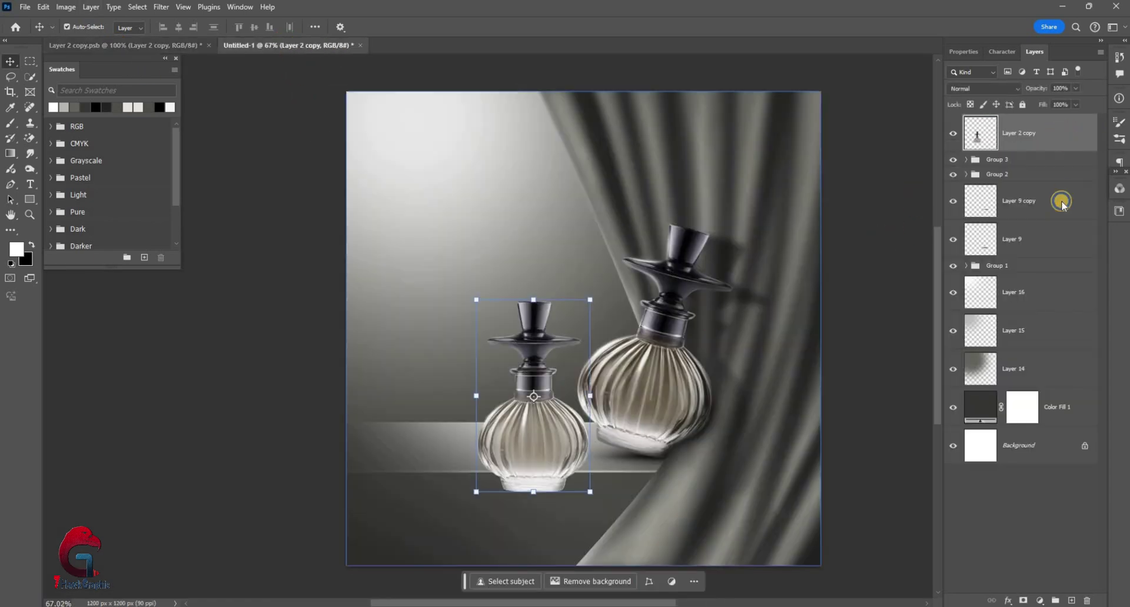
right_click(1049, 343)
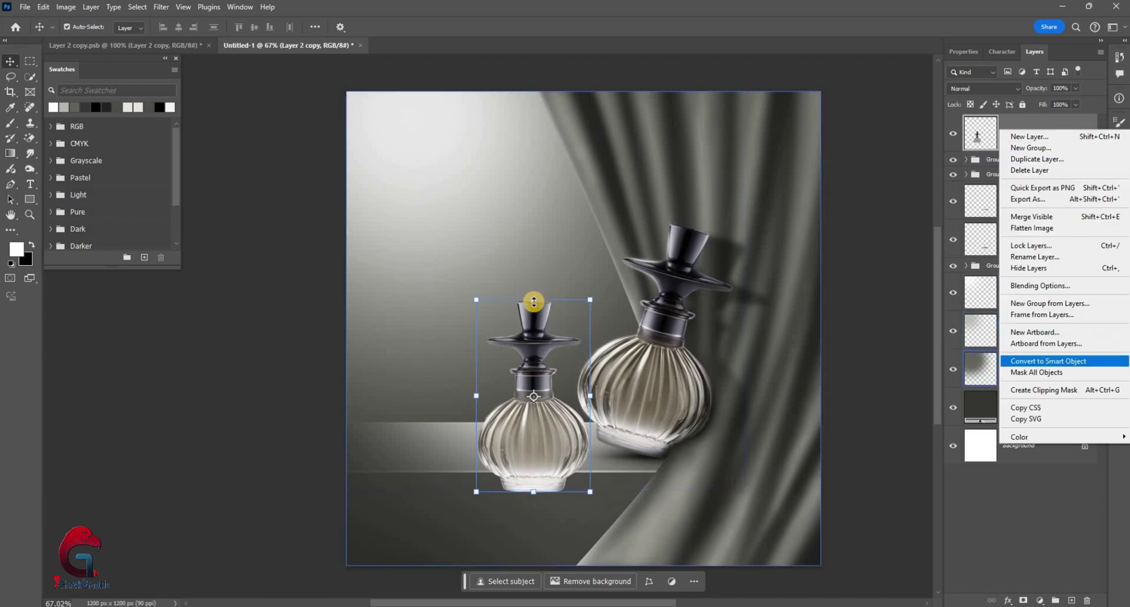
key(Return)
key(ctrl+t)
drag(476, 491, 448, 489)
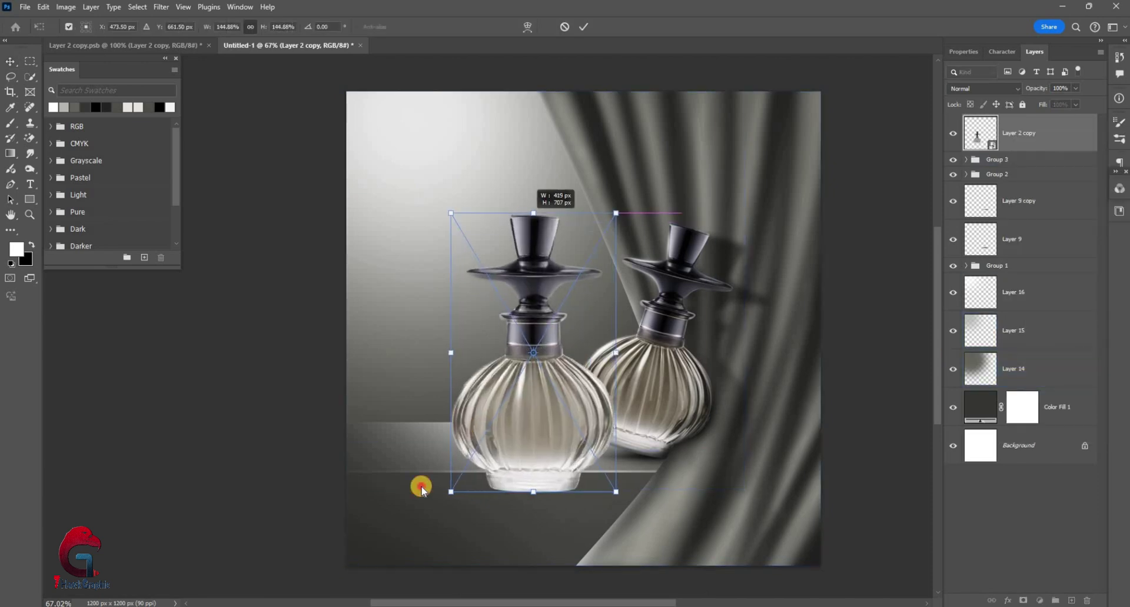
drag(536, 340, 376, 453)
key(Return)
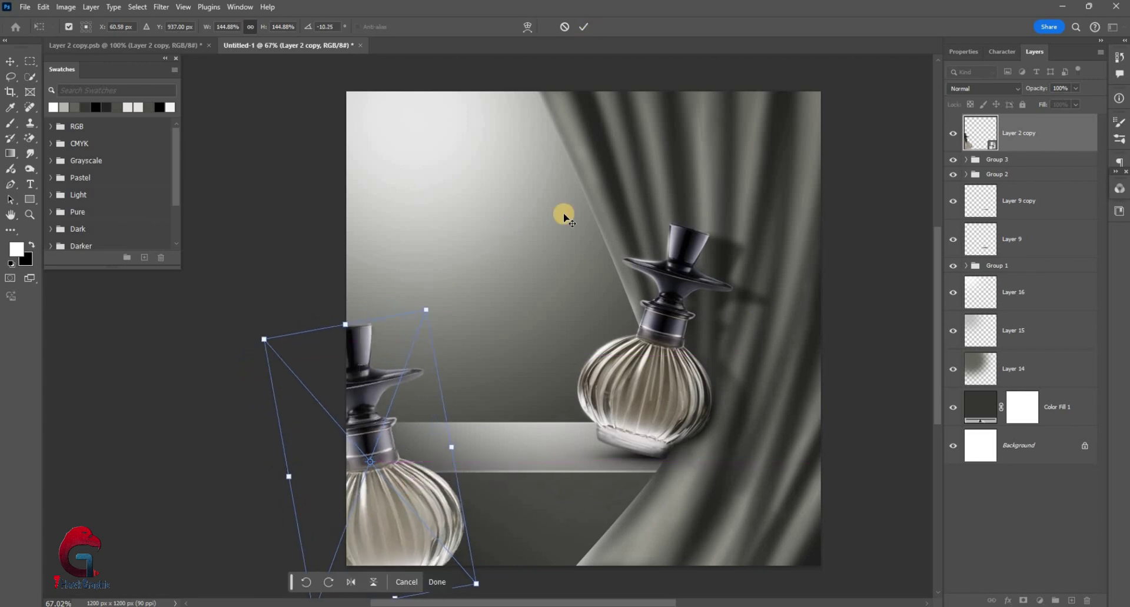
- Add an Exposure adjustment for Layer 2 copy, lowered to -3.28 to darken the bottle
click(1040, 600)
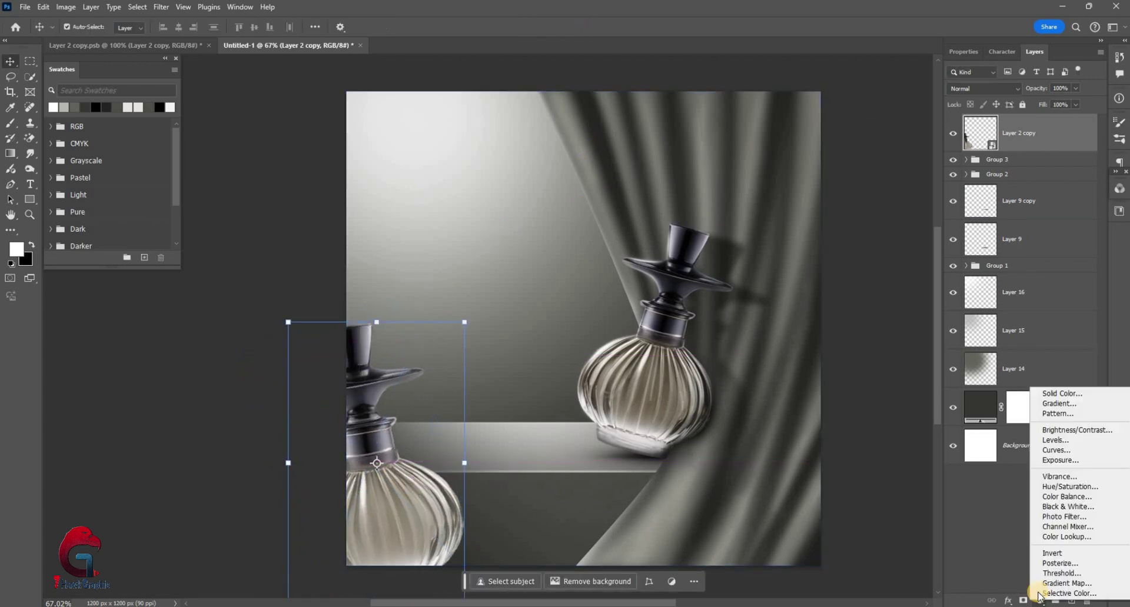
click(1057, 460)
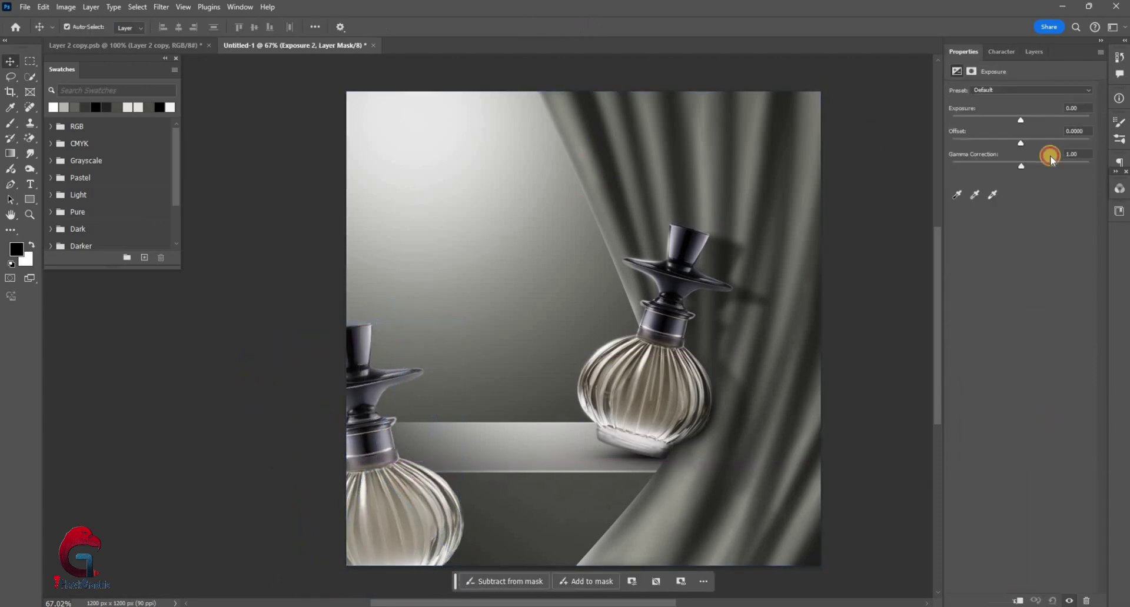
drag(1015, 123, 989, 120)
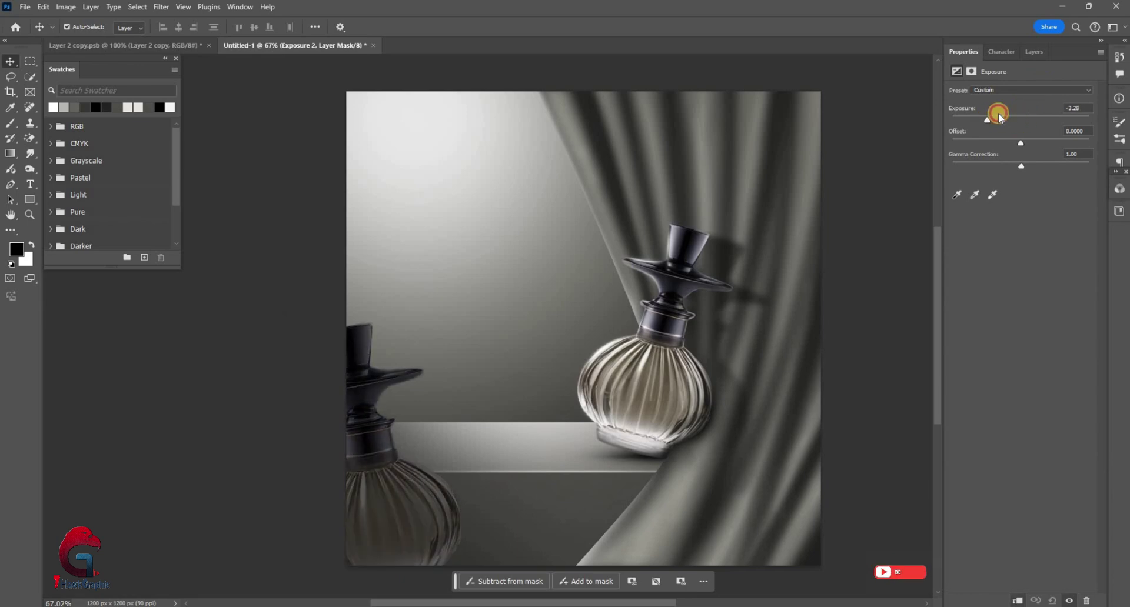
click(1033, 51)
click(987, 165)
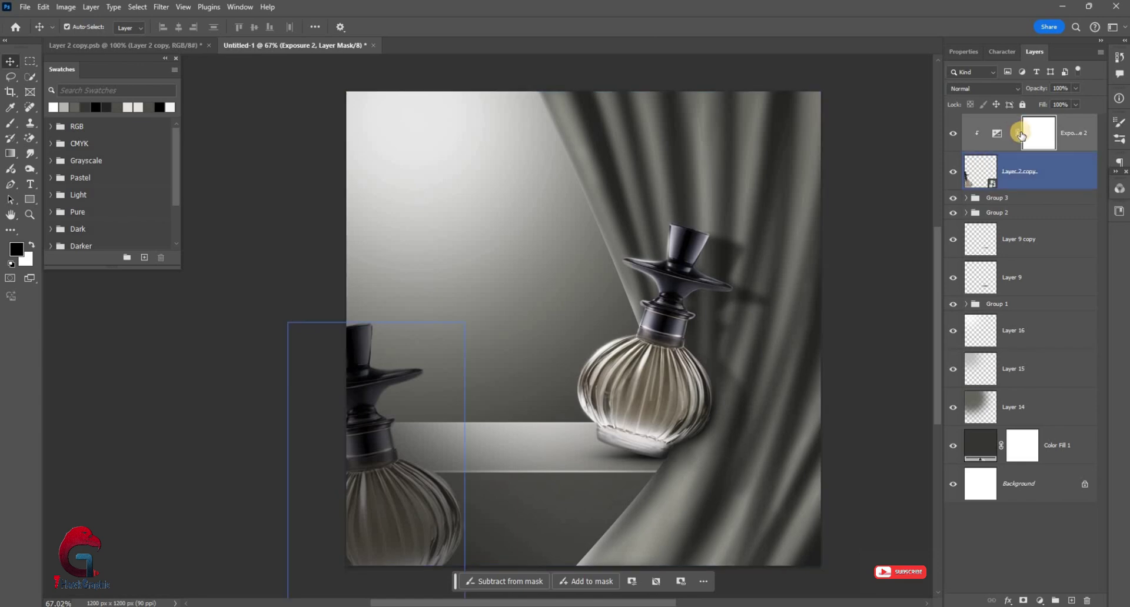
click(618, 312)
- Brush black on the Exposure mask to remove the darkening from the middle area
key(b)
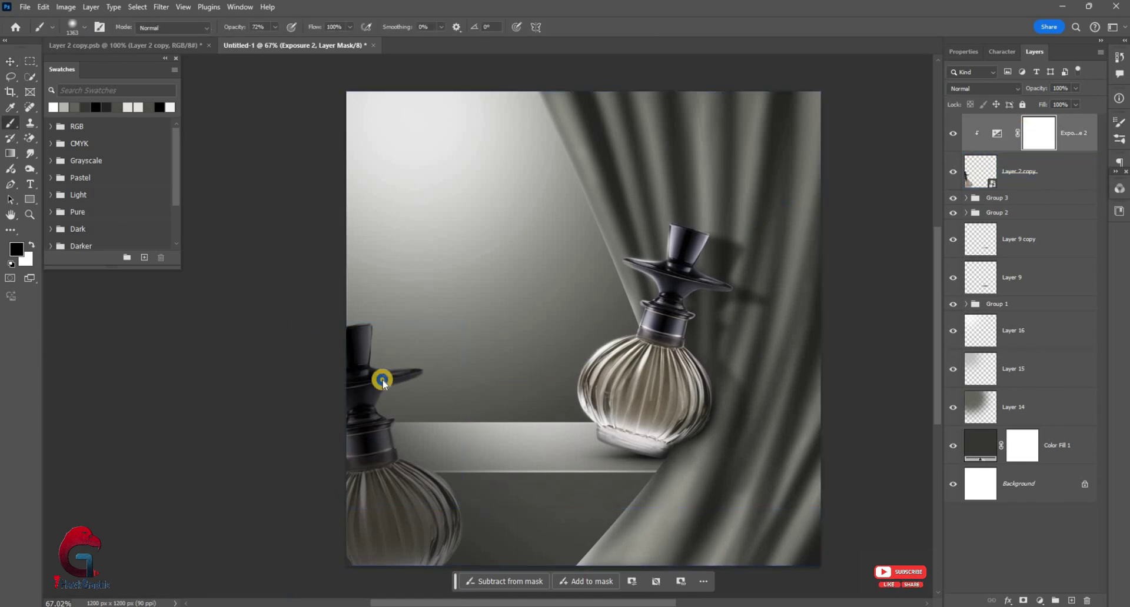
drag(460, 291, 484, 340)
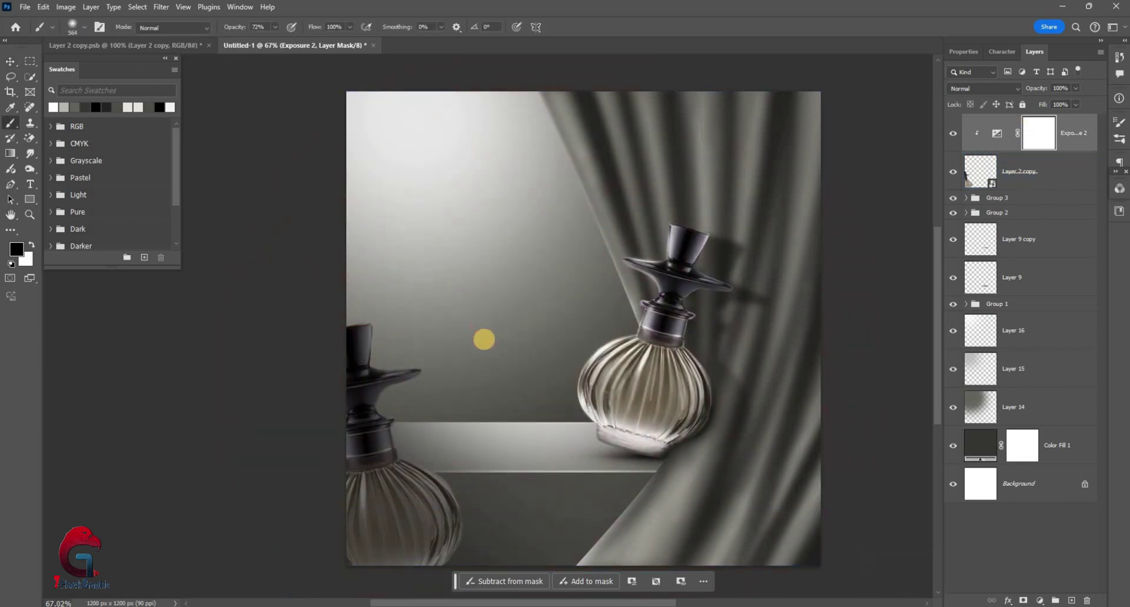
drag(548, 454, 542, 456)
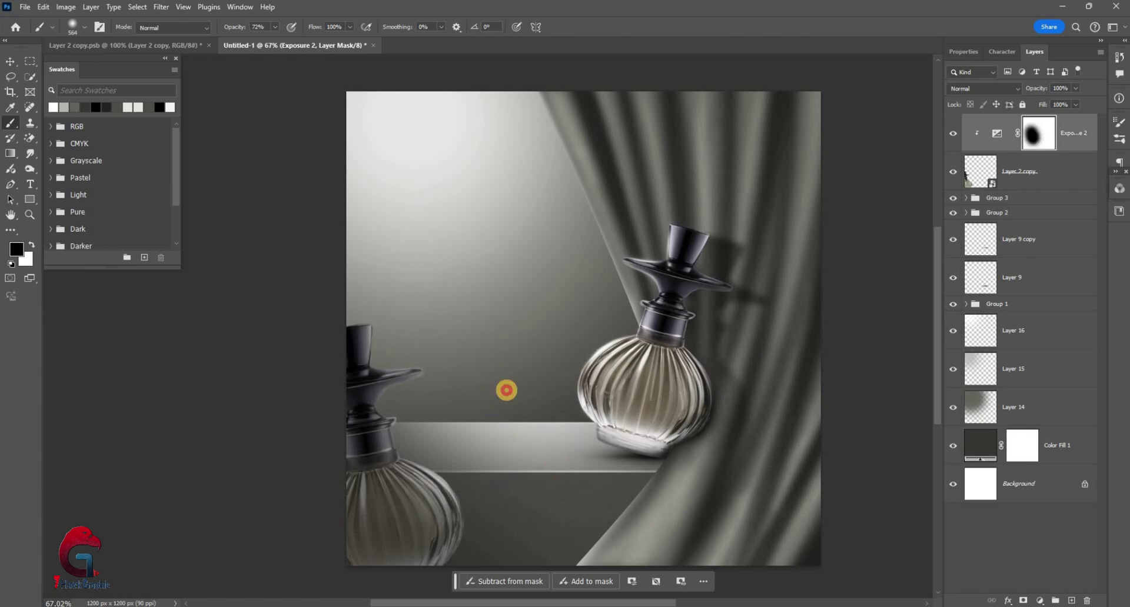
key(v)
key(alt+bracketleft)
- Apply a Motion Blur of angle 34 and distance 32 px to the foreground bottle
key(x)
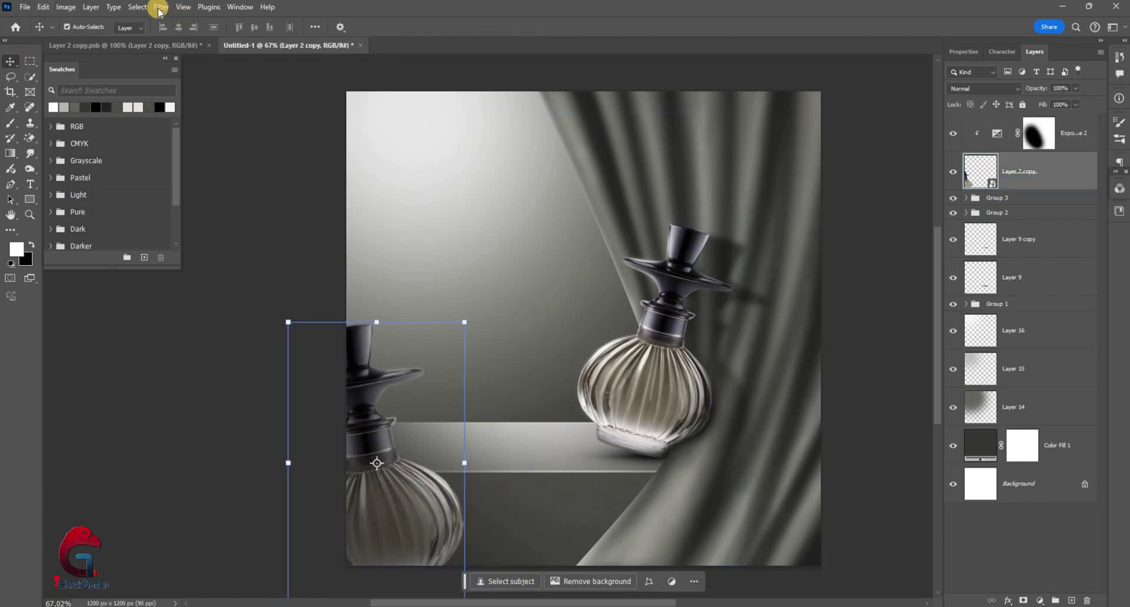
key(alt+t)
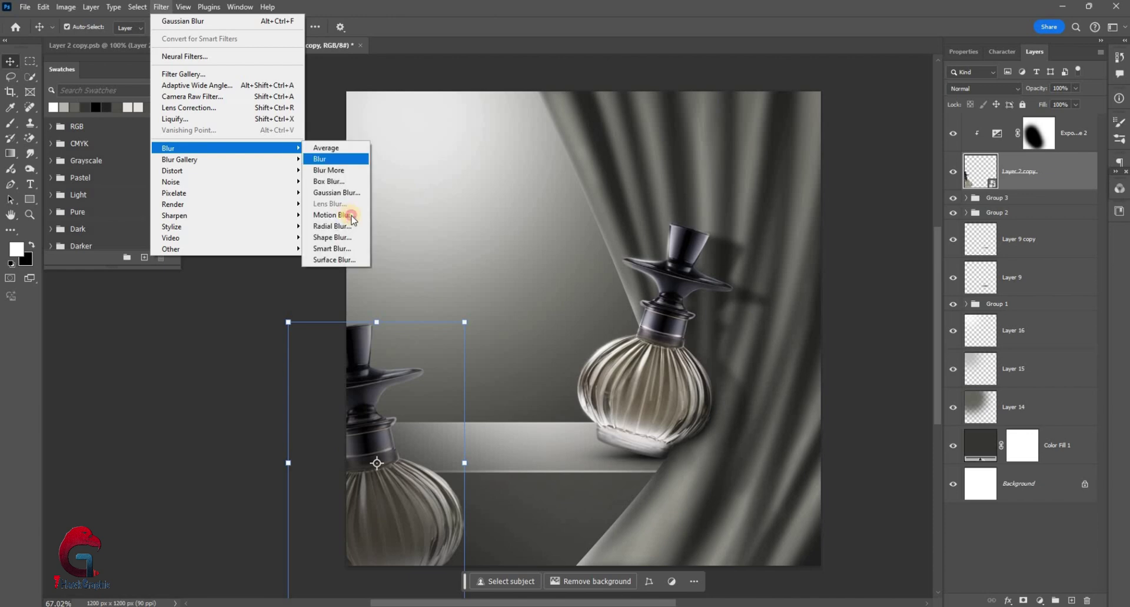
key(Return)
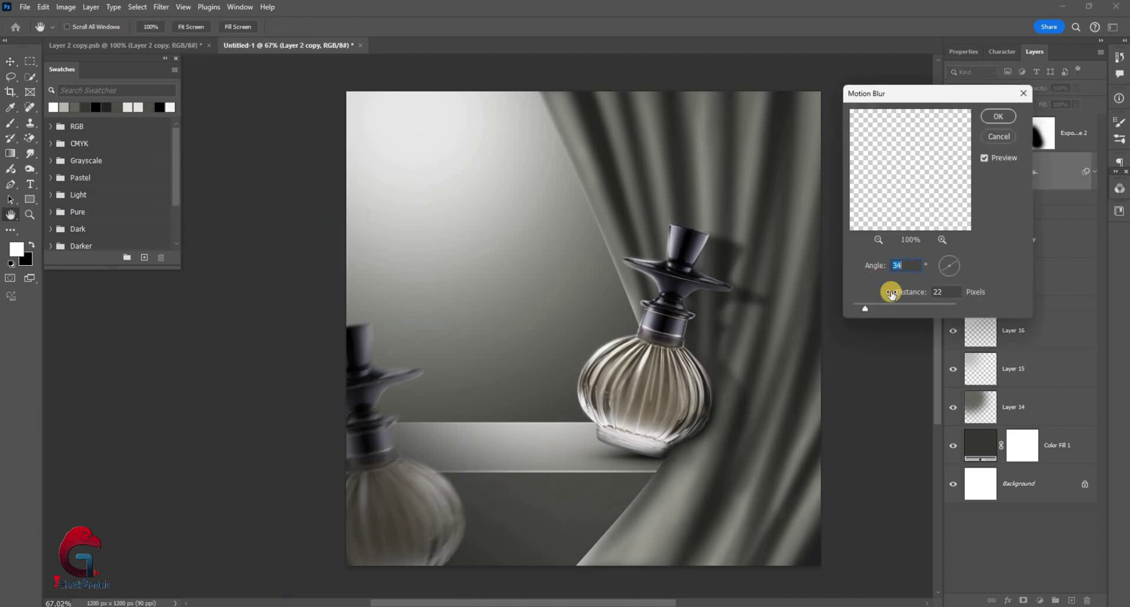
drag(865, 305, 870, 292)
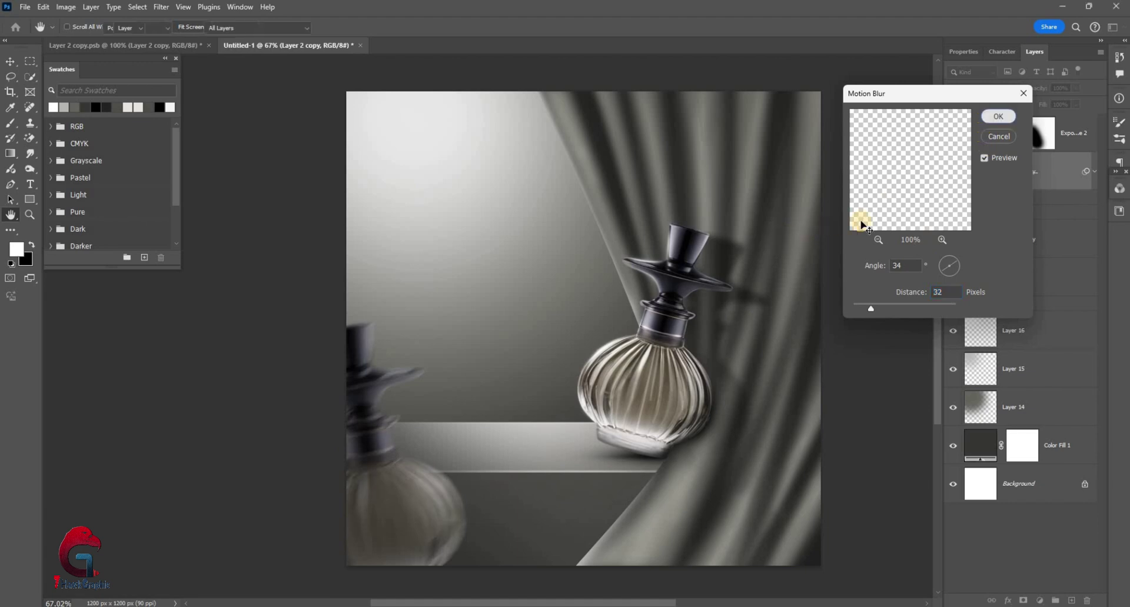
key(Return)
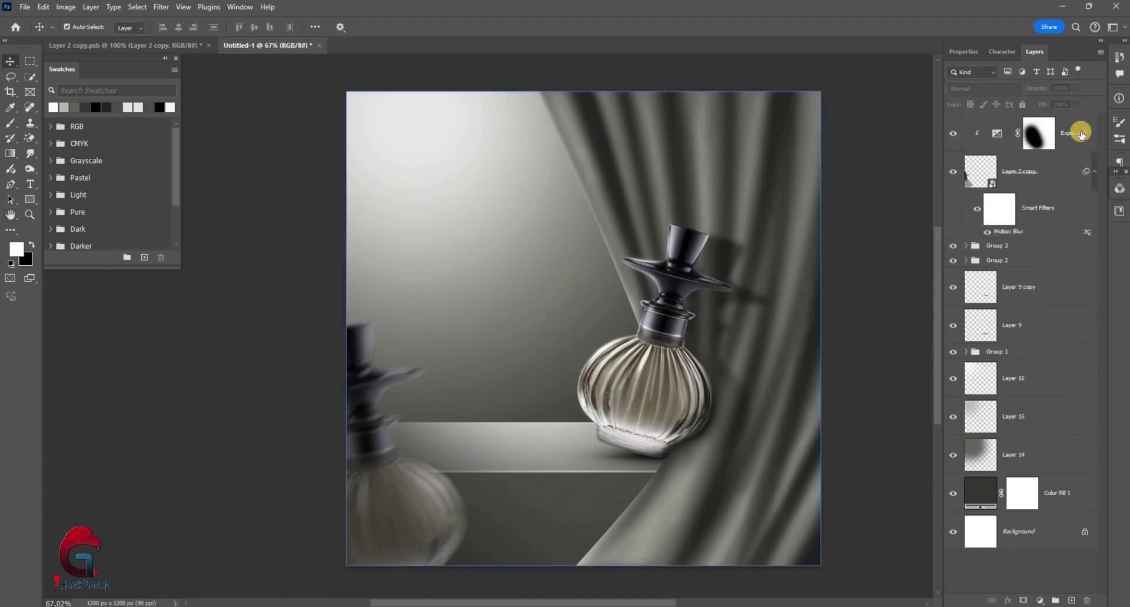
- Stamp all visible layers into Layer 17 and convert it to a smart object
click(1079, 133)
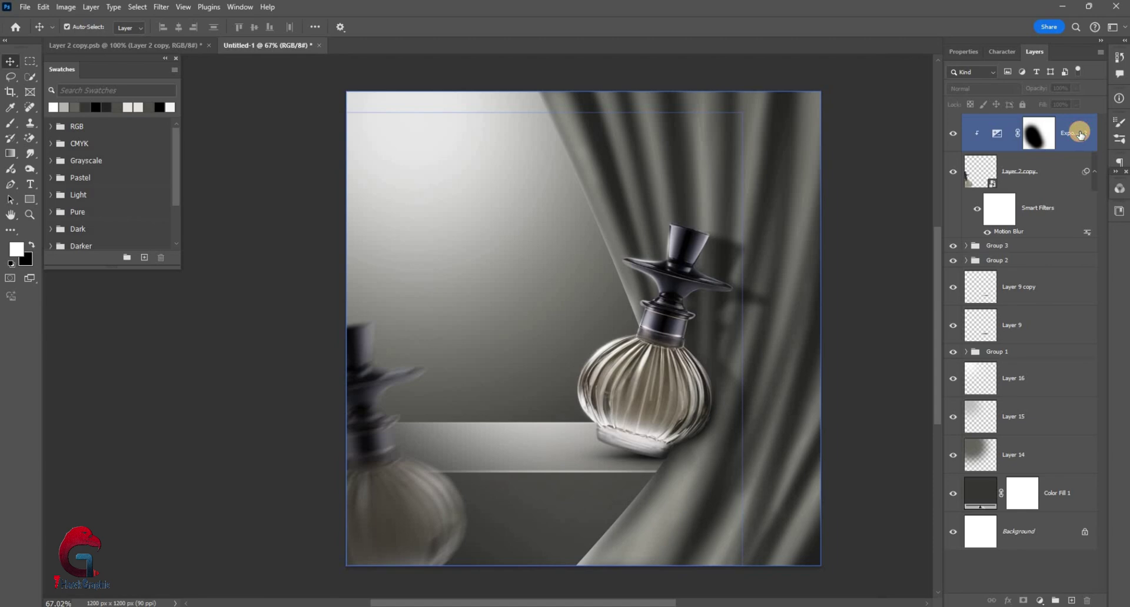
key(ctrl)
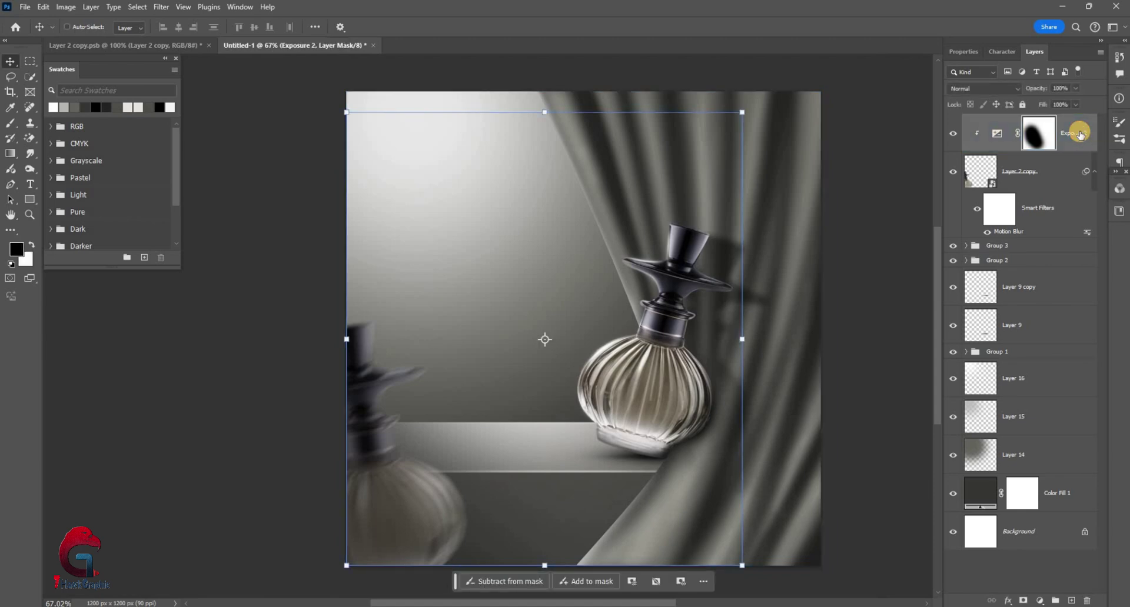
key(ctrl+shift+alt+e)
right_click(1047, 356)
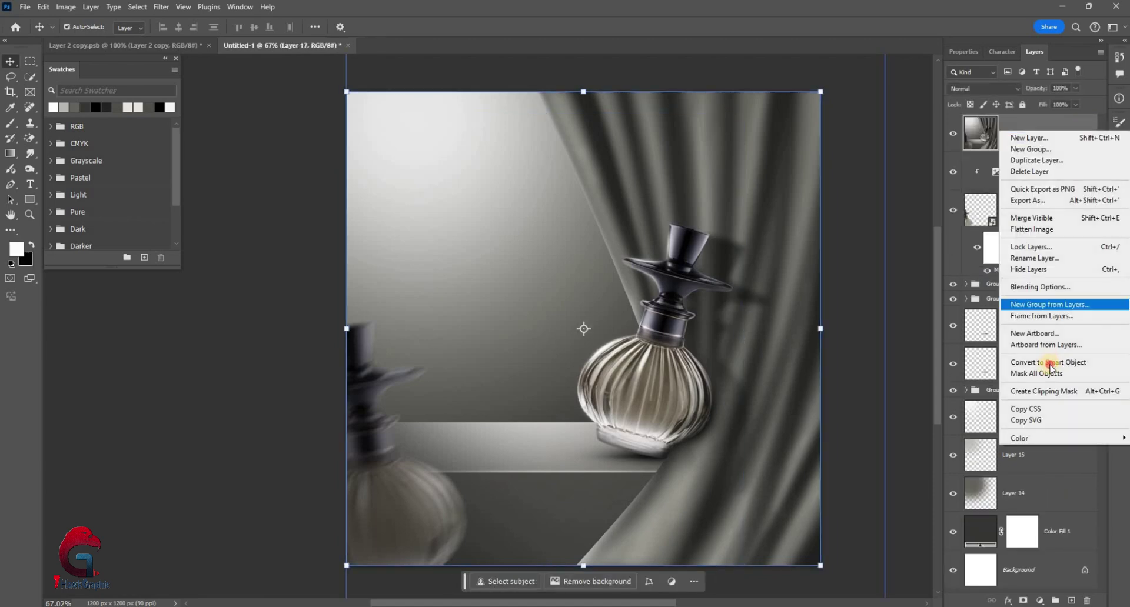
key(Return)
click(160, 6)
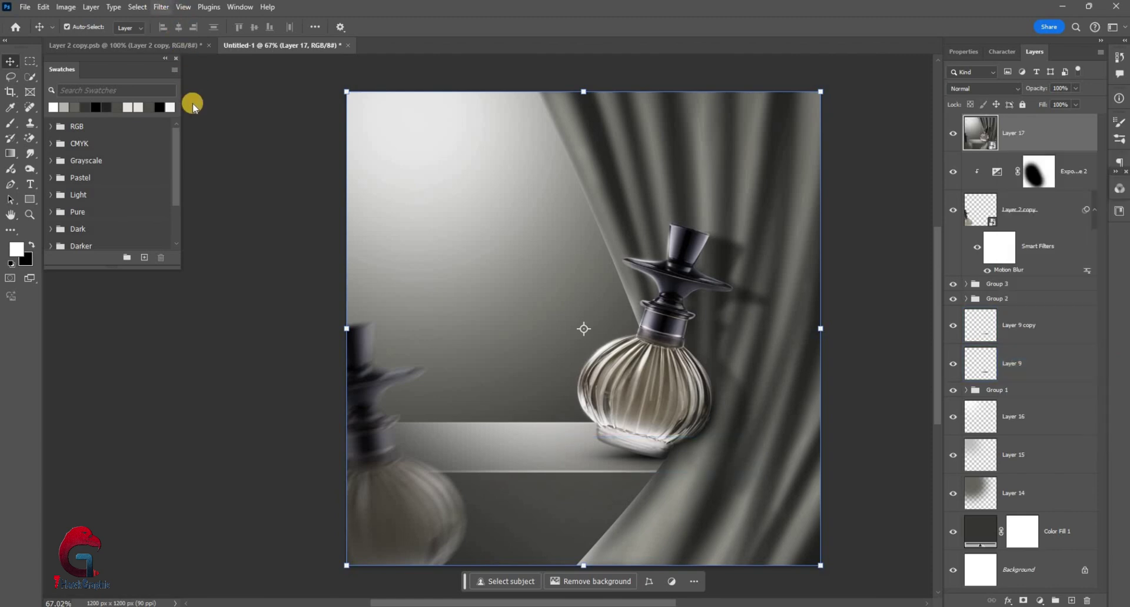
click(195, 112)
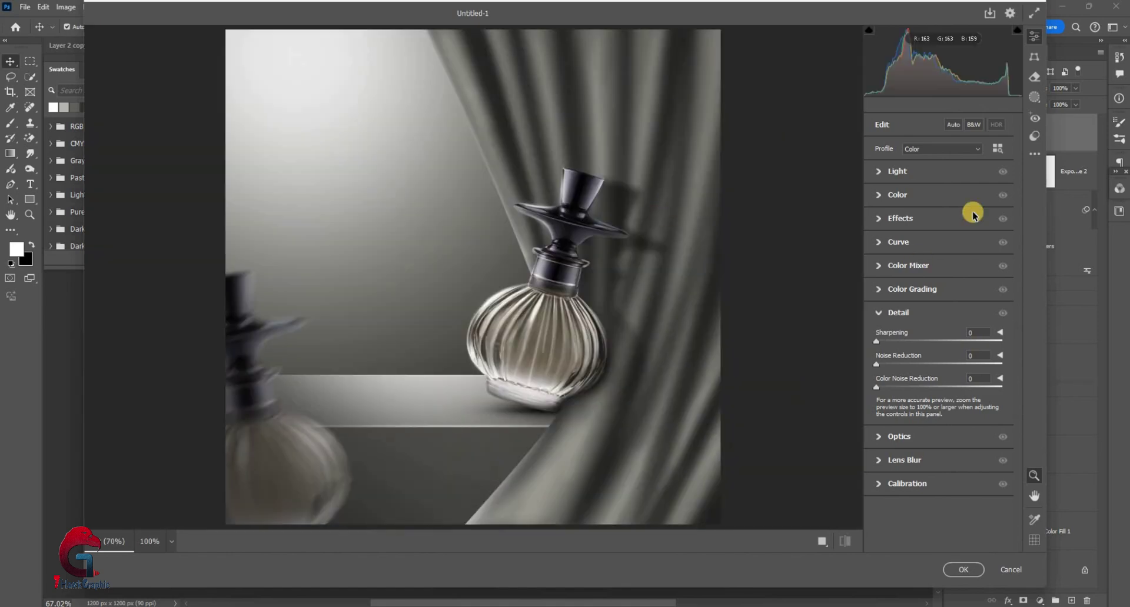
- In Camera Raw, set exposure +0.10, Temperature -3, Tint -7 and a -79 vignette
click(930, 186)
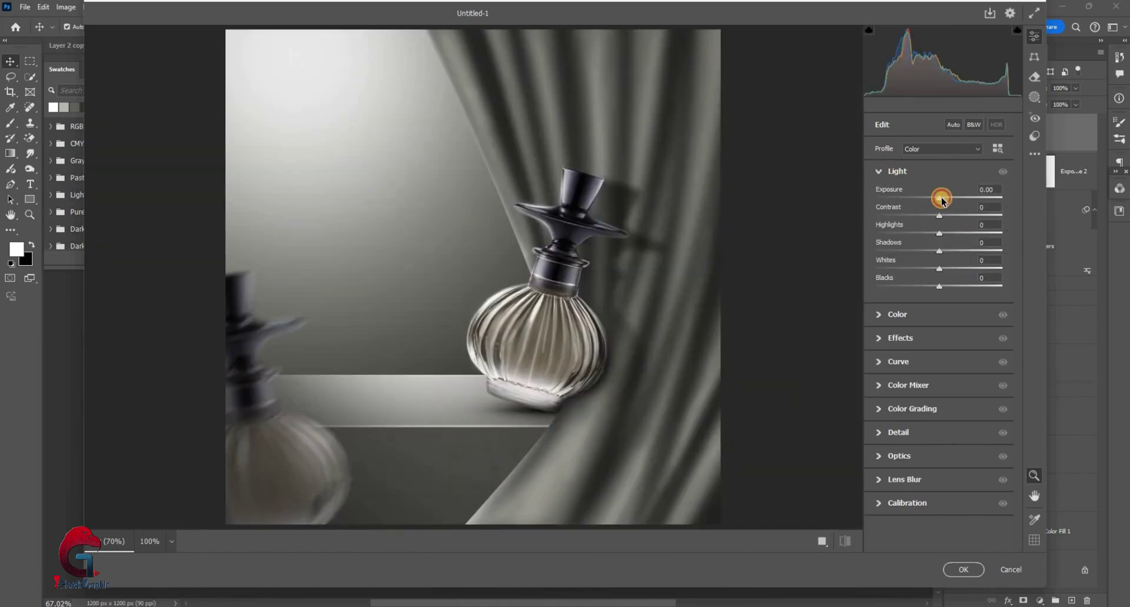
mouse_move(940, 197)
mouse_down()
mouse_move(950, 250)
mouse_move(934, 250)
mouse_move(956, 286)
mouse_up()
click(947, 266)
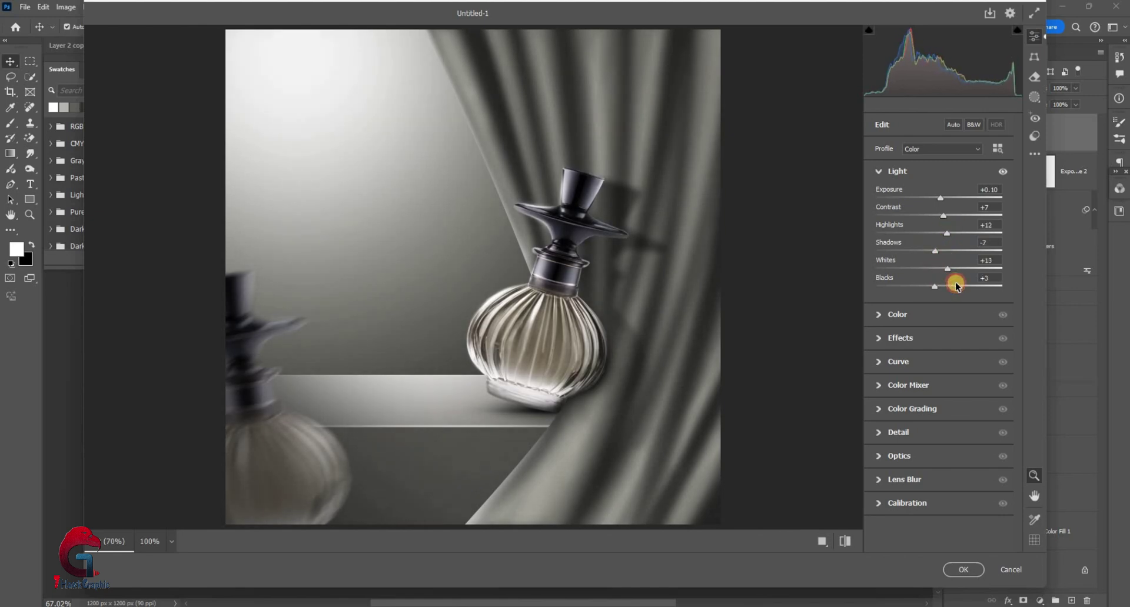
click(880, 314)
drag(940, 241, 942, 241)
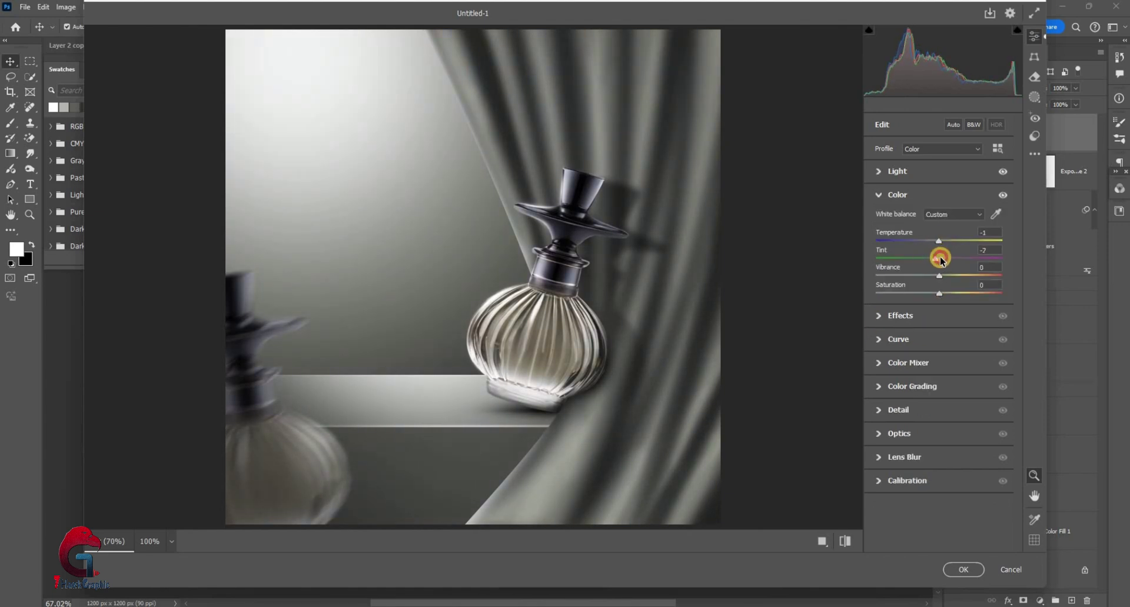
double_click(939, 259)
click(880, 435)
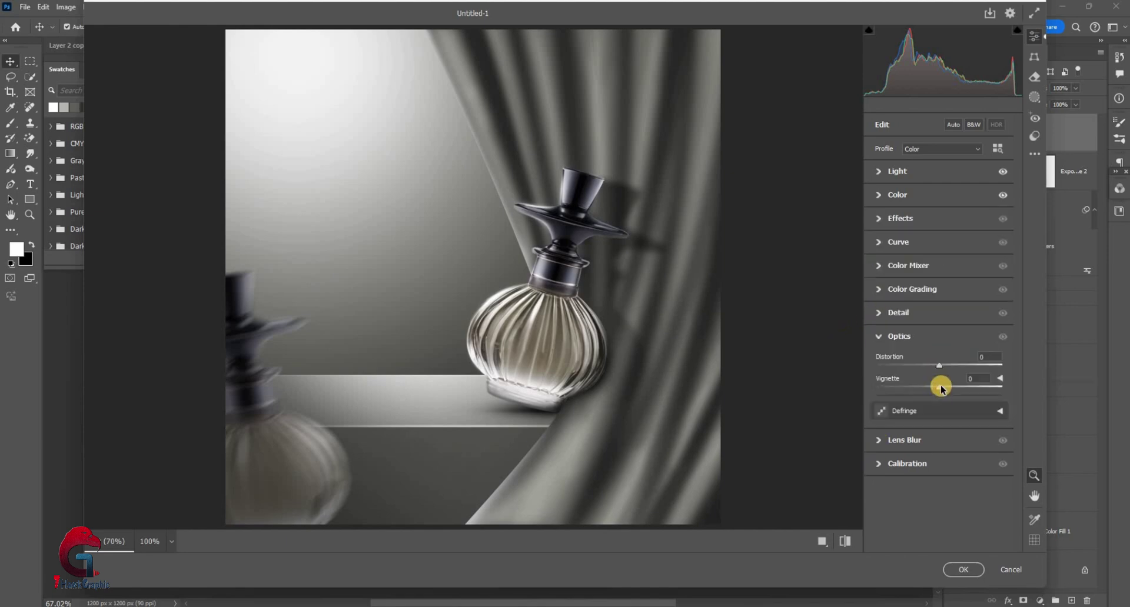
mouse_move(939, 387)
mouse_down()
mouse_move(876, 387)
mouse_move(891, 358)
mouse_up()
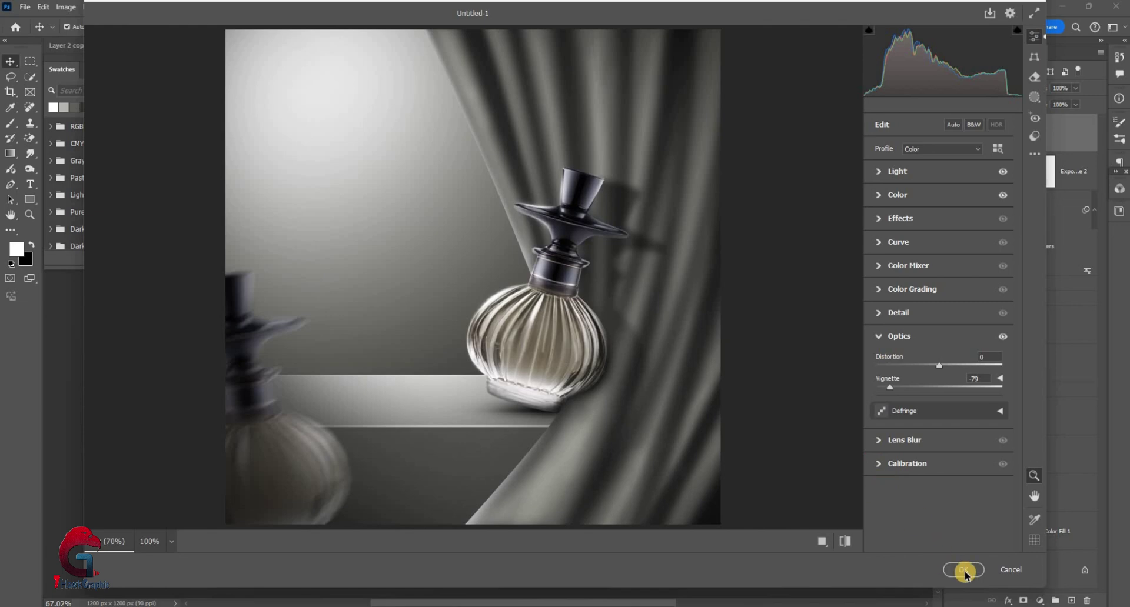
key(Return)
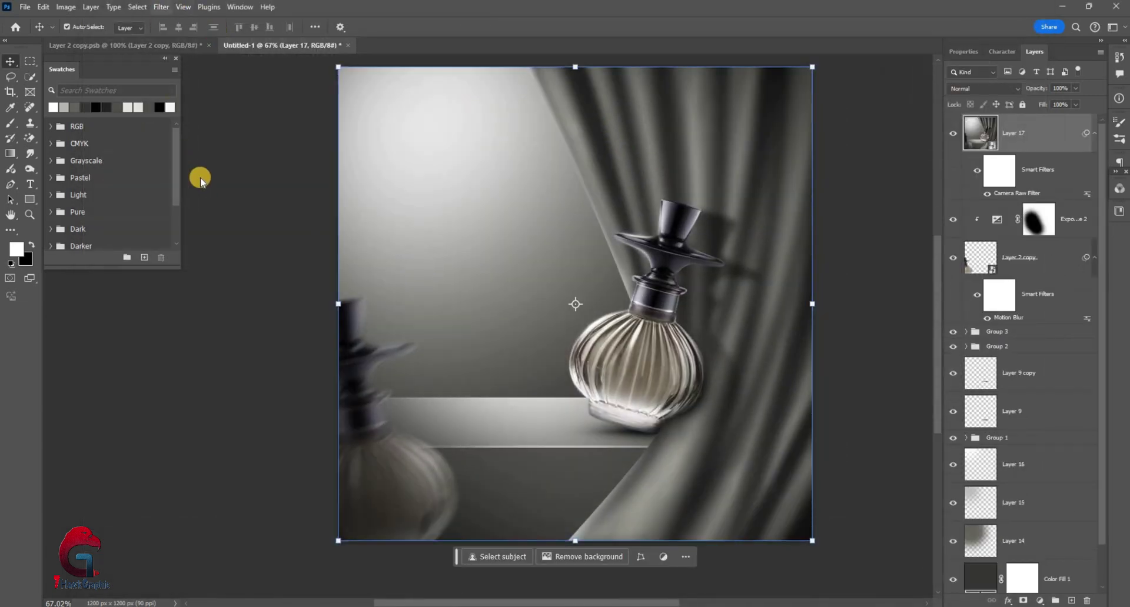
- Start a Field Blur with pins on the bottle, lower left, wall and shelf
key(alt+t)
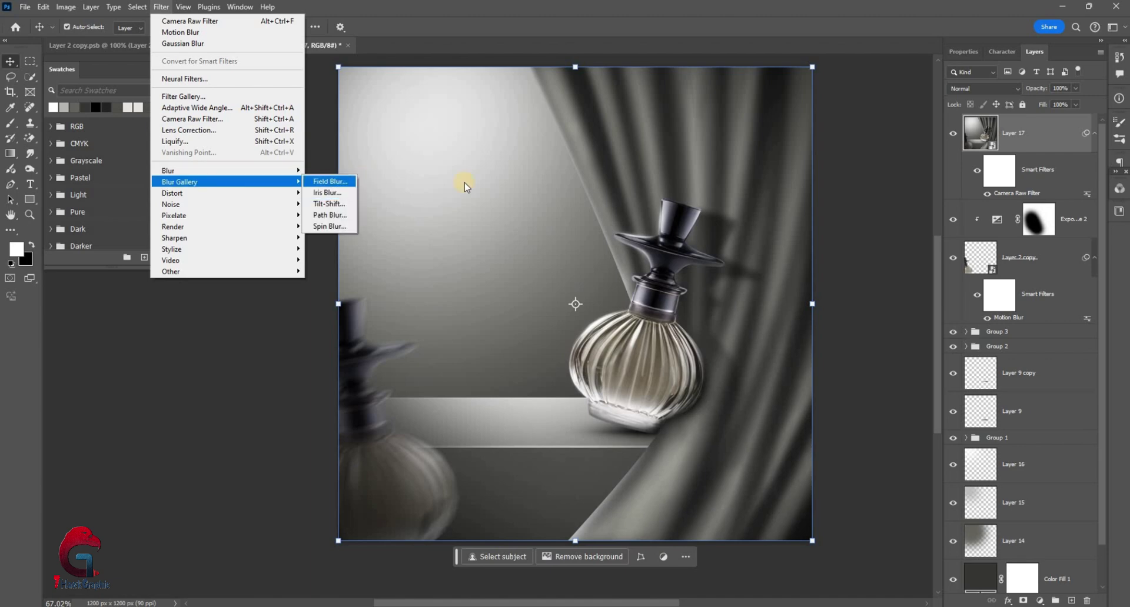
key(Escape)
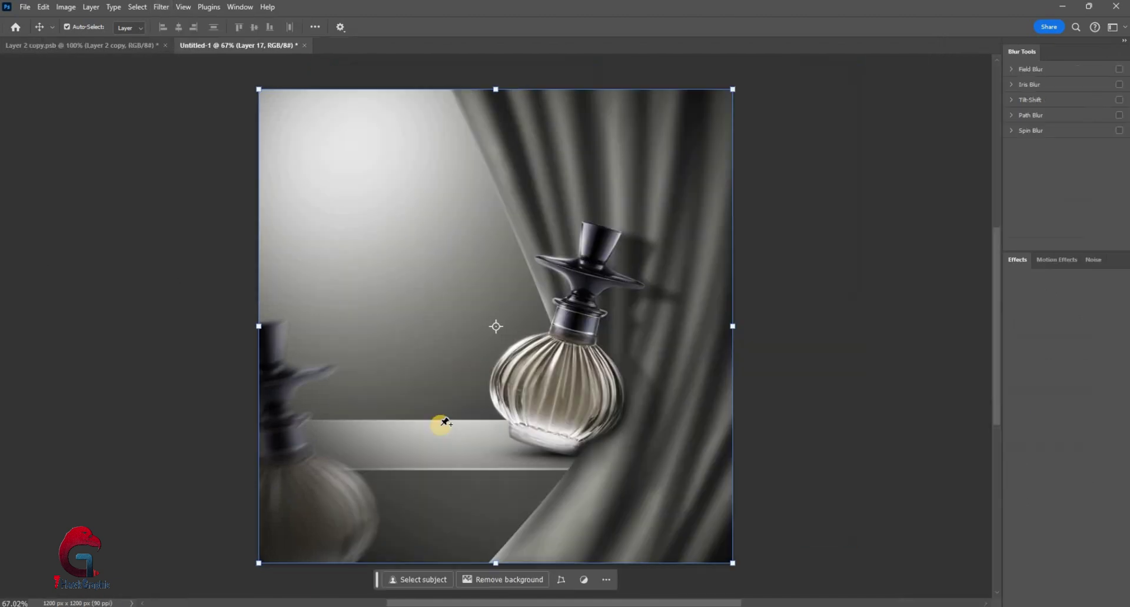
drag(505, 331, 546, 362)
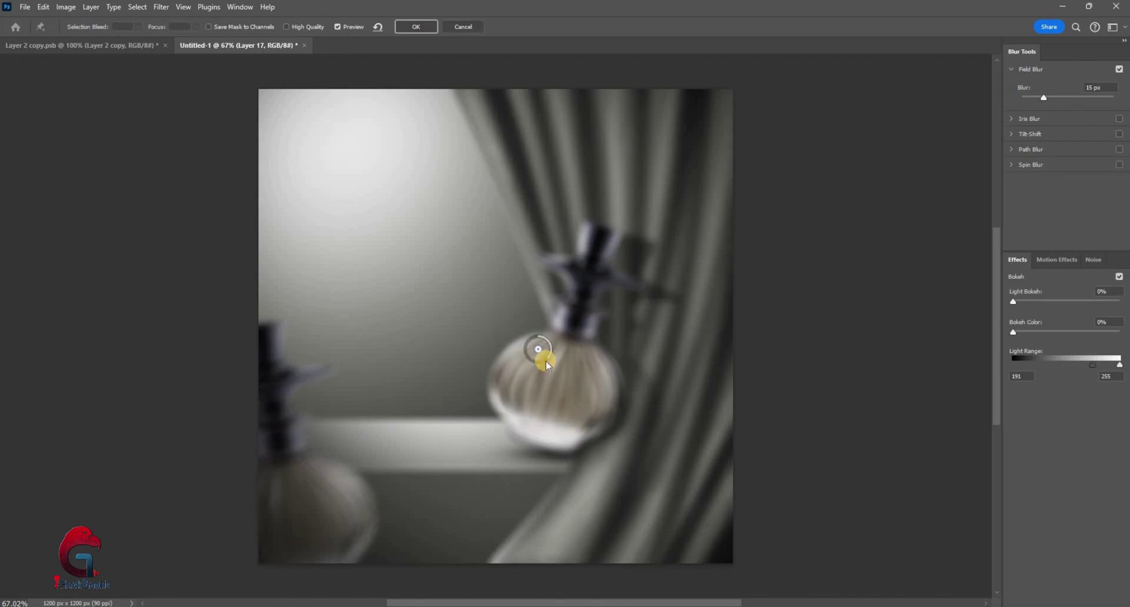
click(250, 552)
click(328, 311)
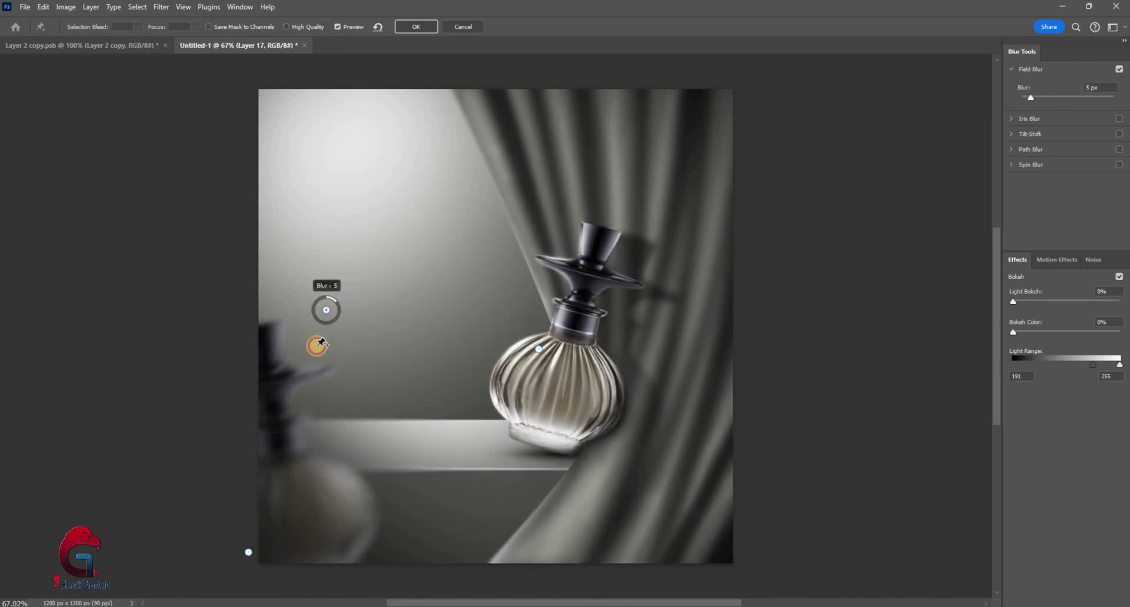
click(405, 459)
- Add more blur pins around the image edges, curtain, wall and shelf edge
scroll(658, 476, down, 2)
click(664, 545)
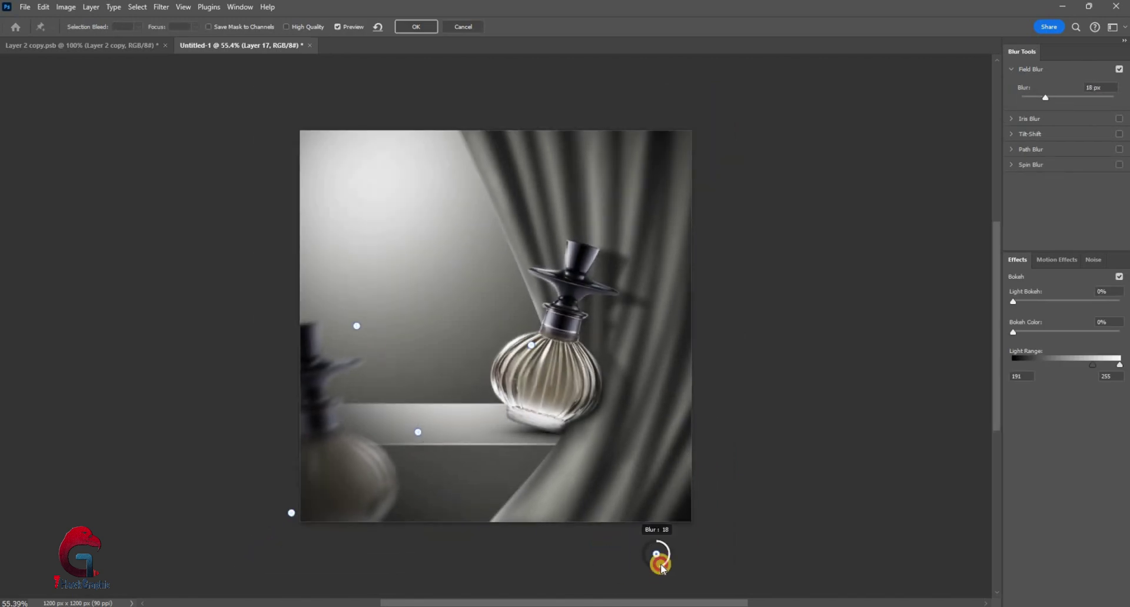
click(567, 443)
click(727, 312)
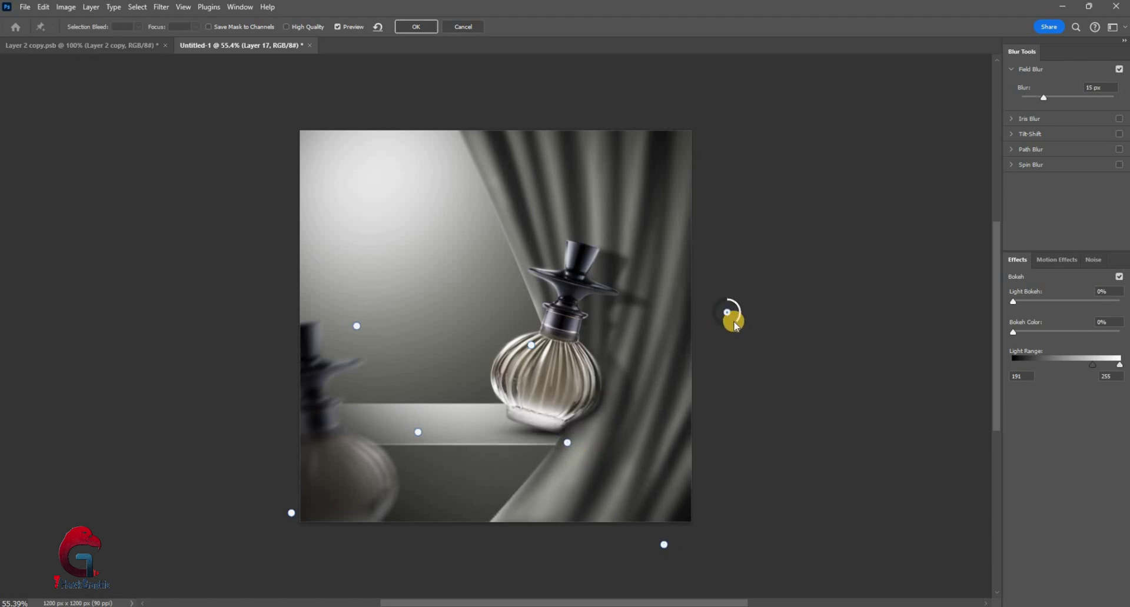
click(689, 90)
click(617, 229)
click(455, 77)
click(509, 237)
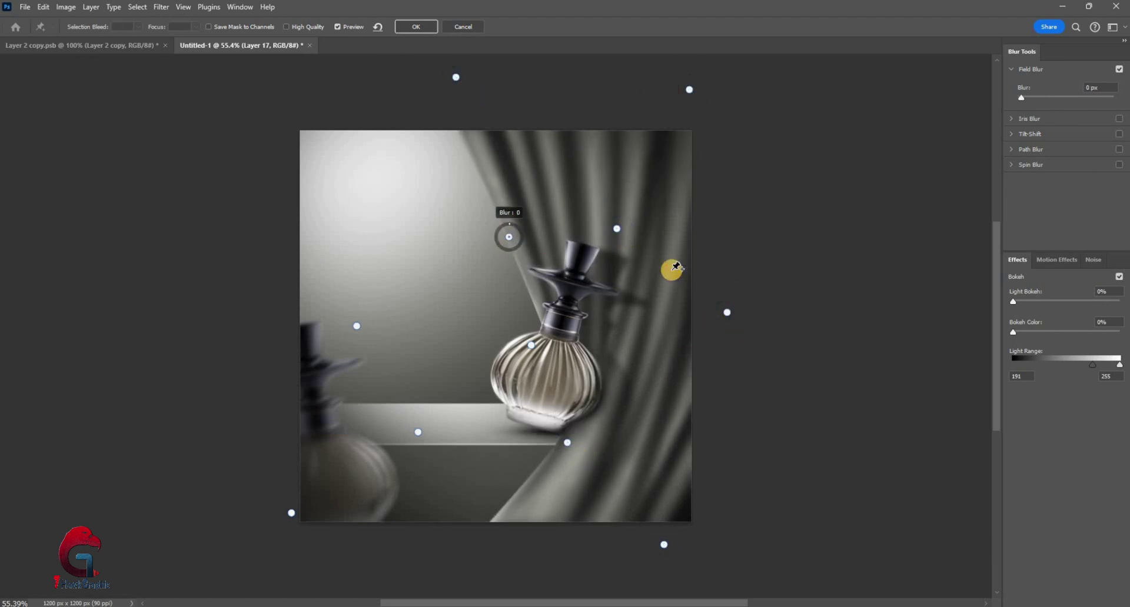
click(296, 126)
click(243, 306)
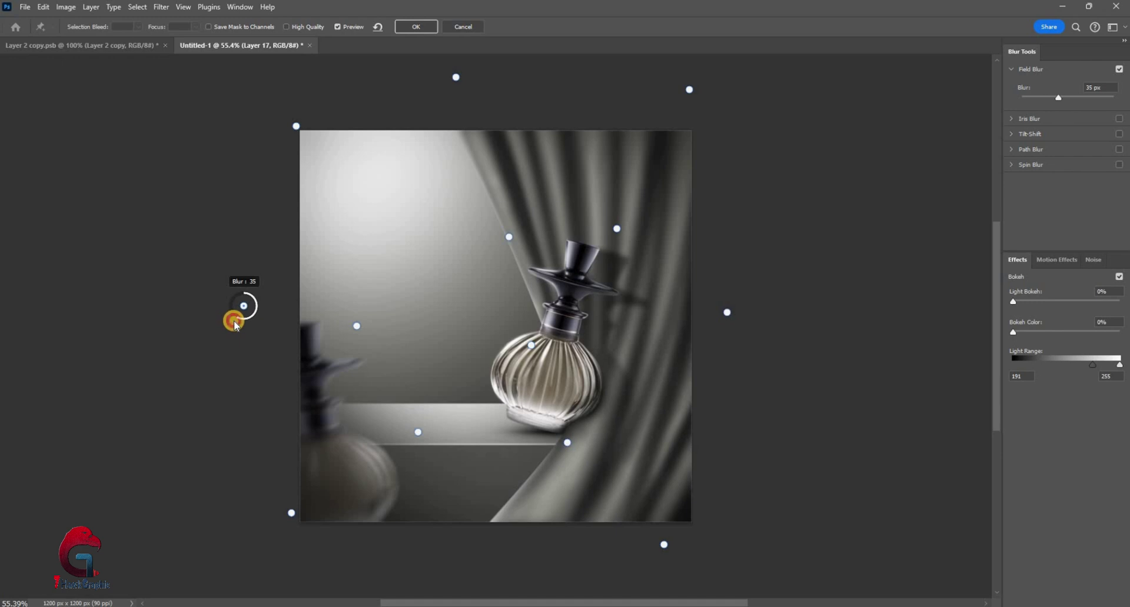